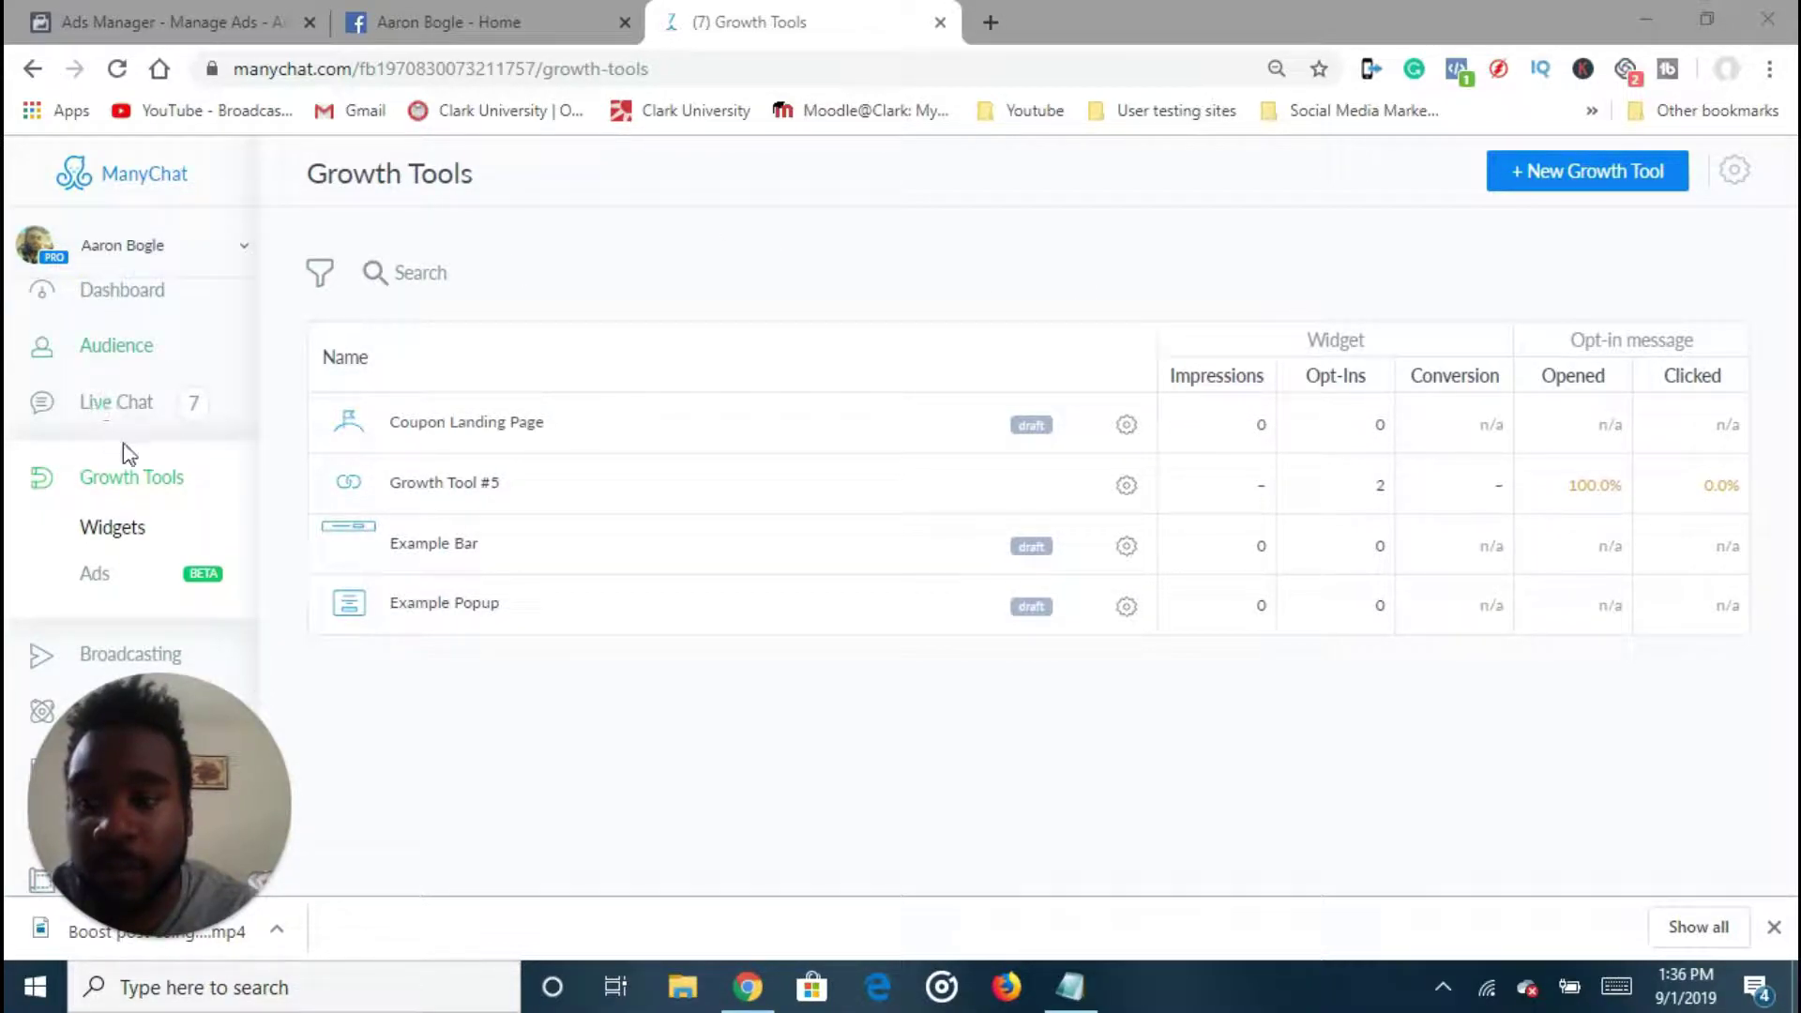
Create a new Landing Page growth tool from Other Growth Tools, opening Growth Tool #9
click(1557, 190)
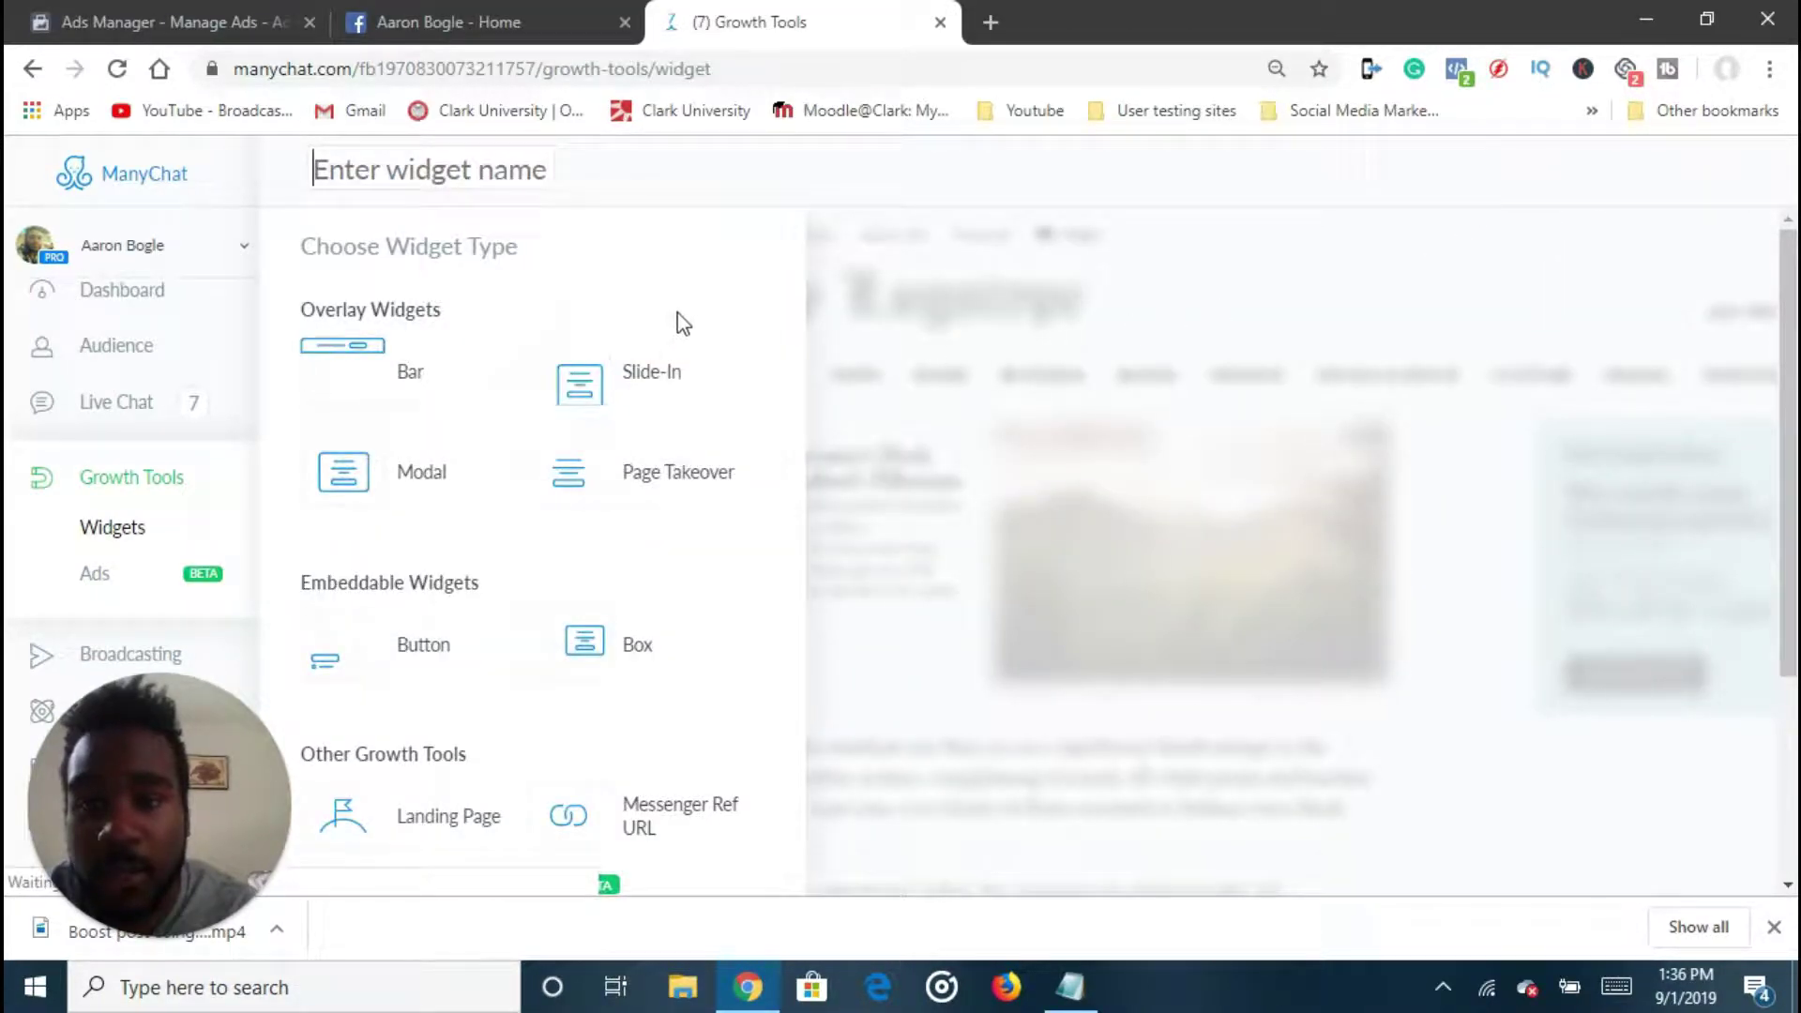
scroll(442, 443, down, 3)
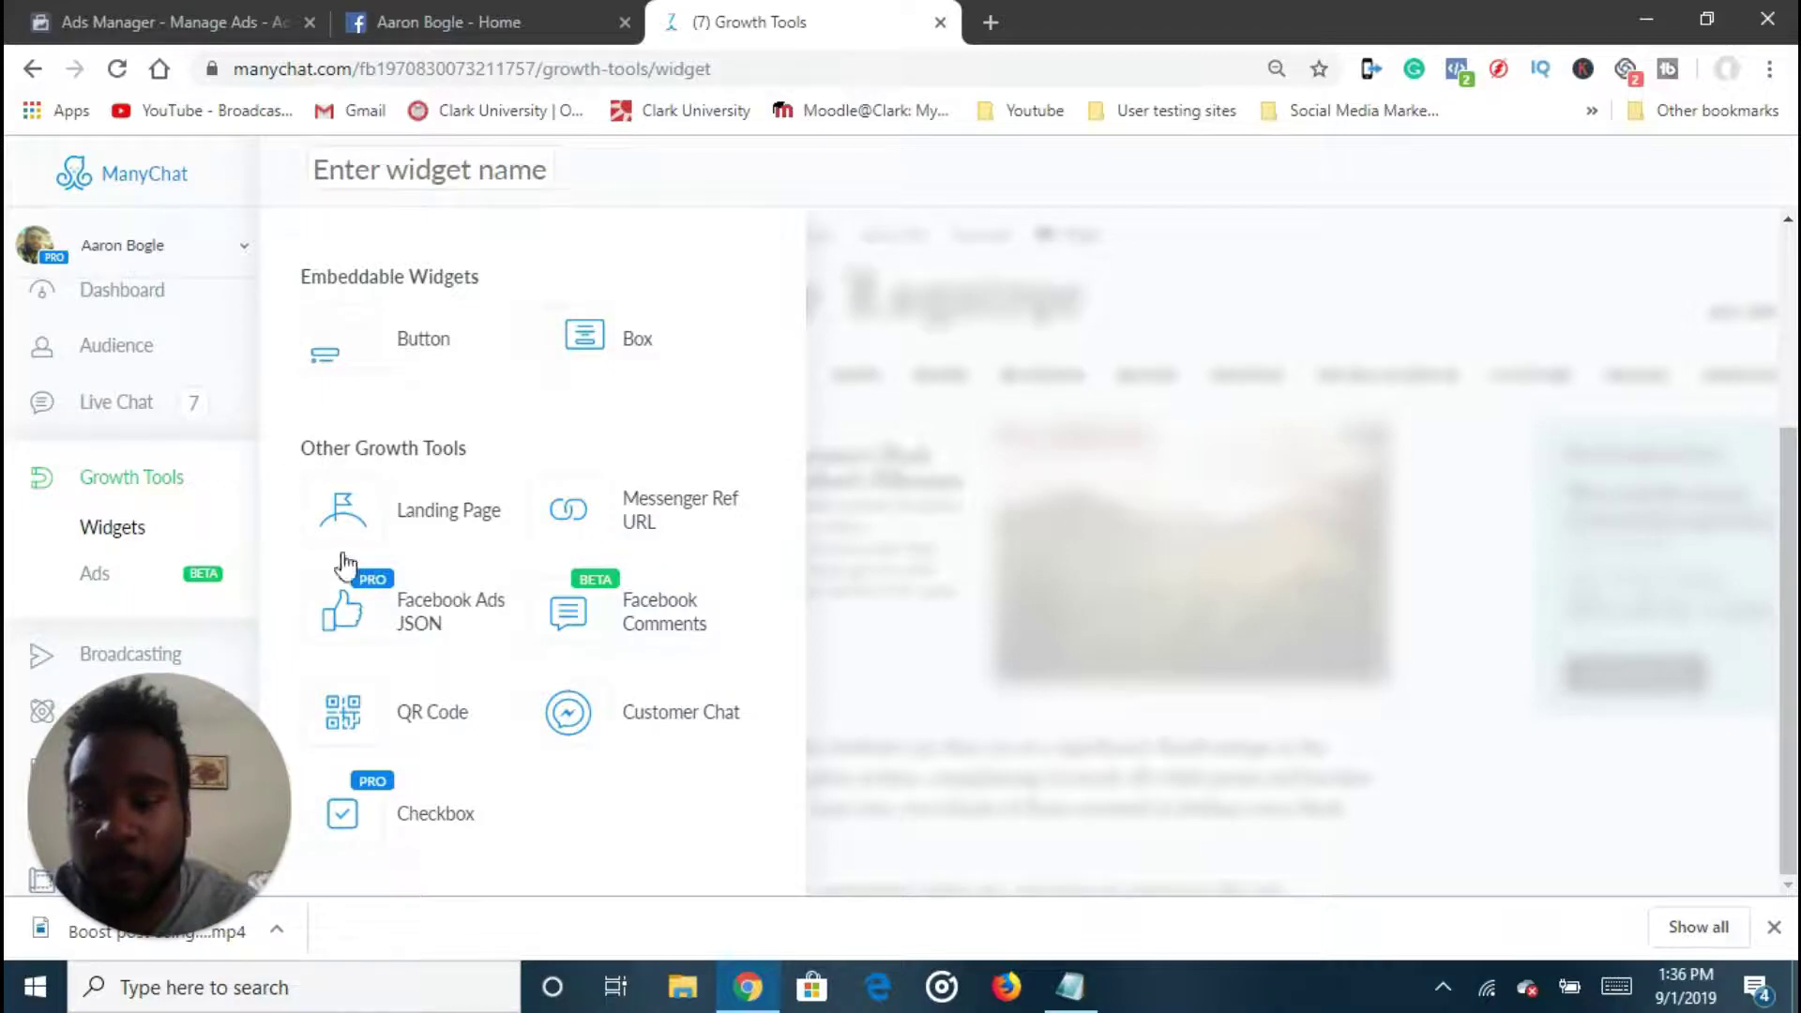
mouse_move(384, 512)
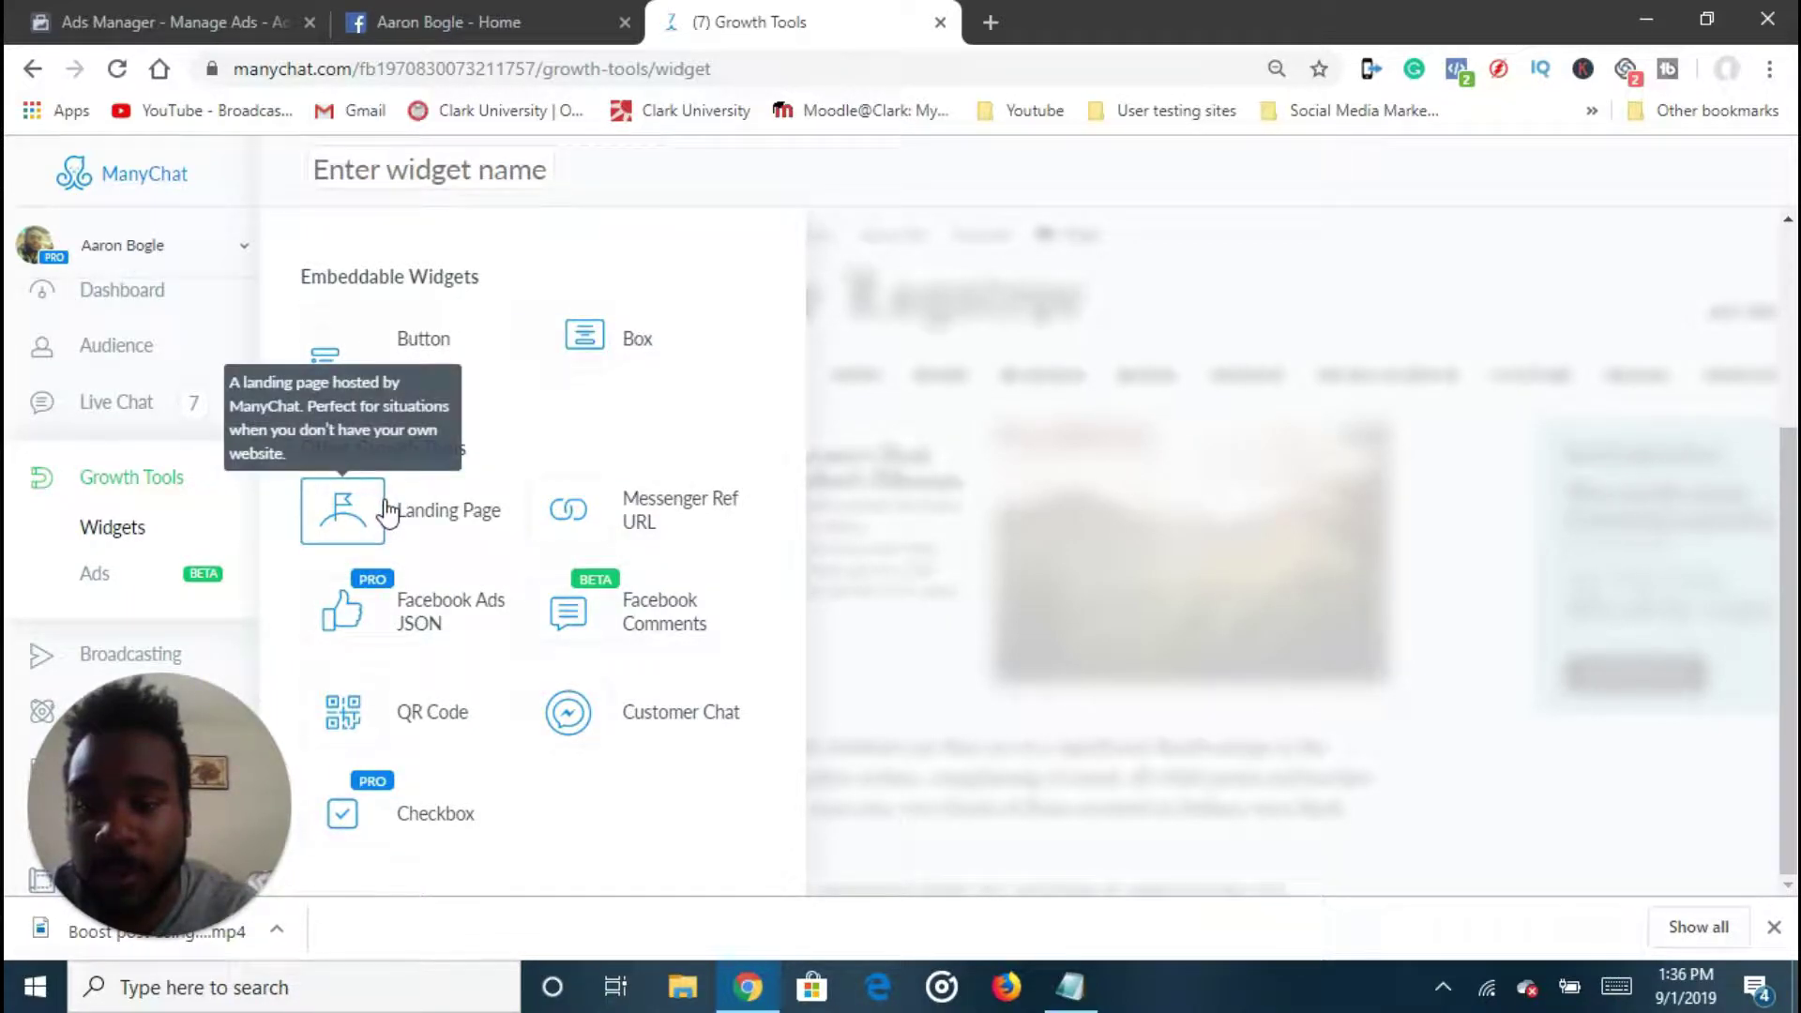
mouse_move(384, 579)
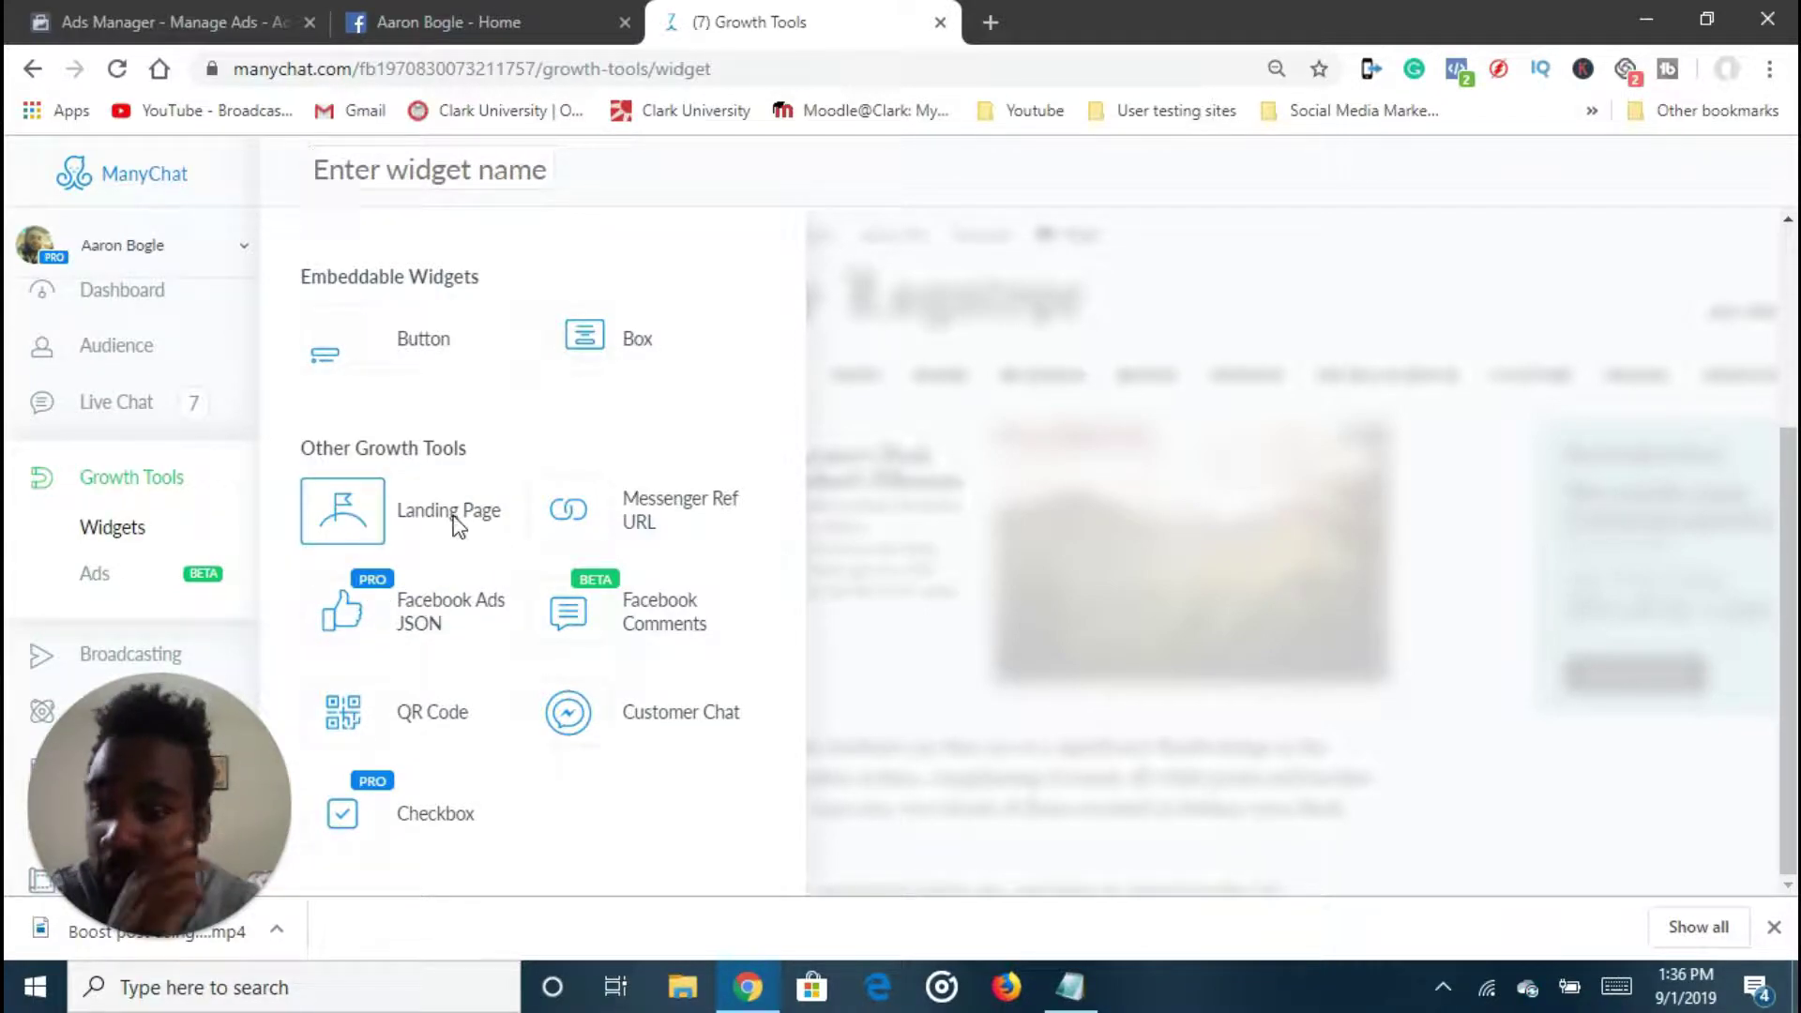
click(457, 524)
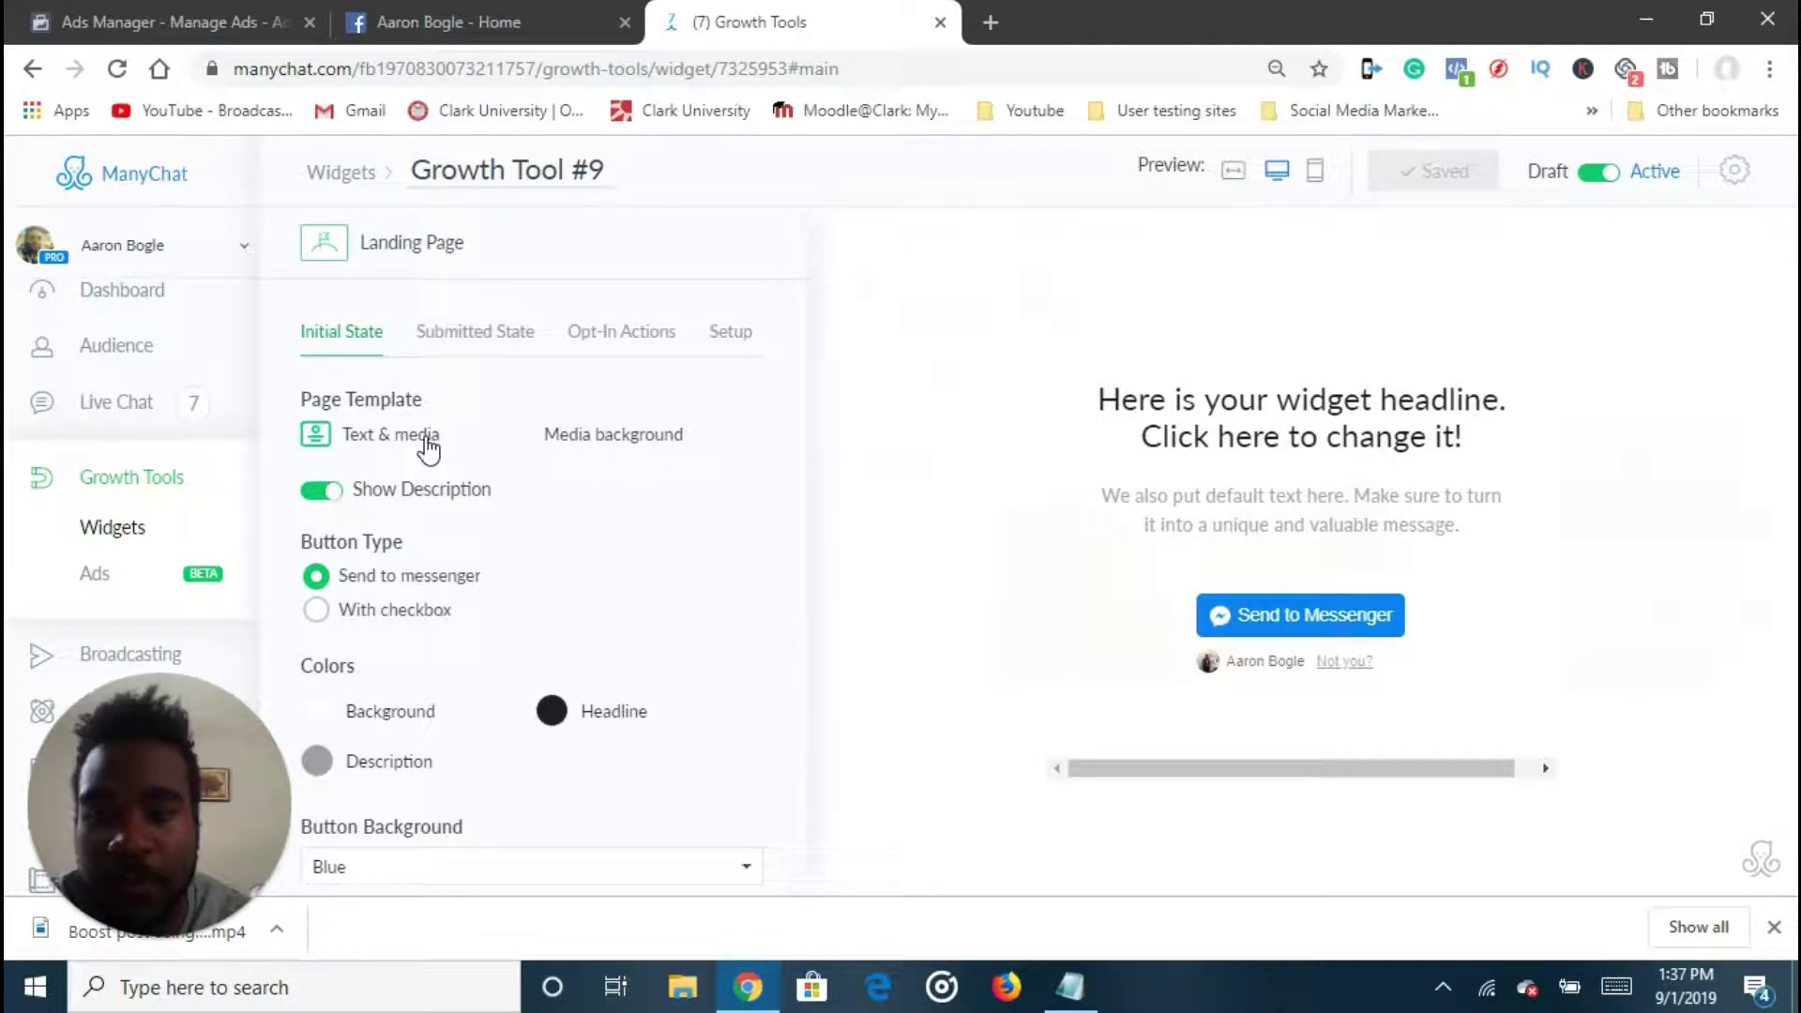
Switch the page template to Media background with the uploaded photo as the image
click(608, 446)
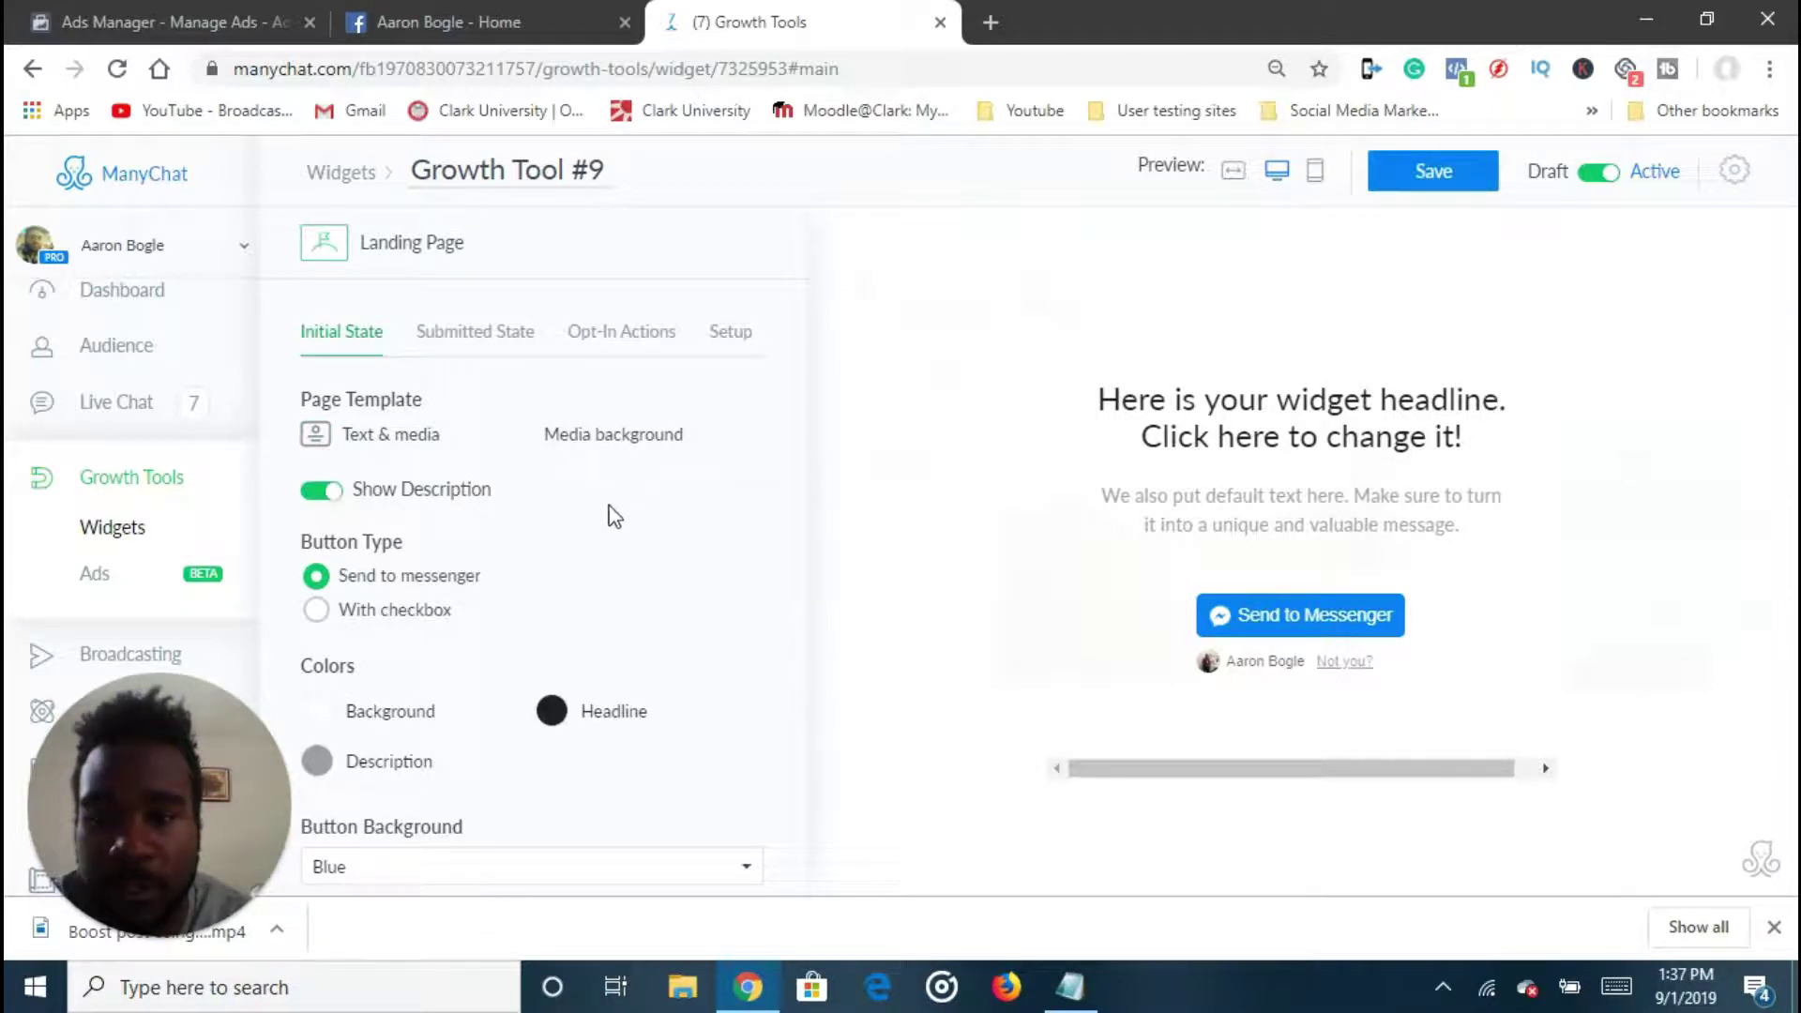
scroll(593, 563, down, 6)
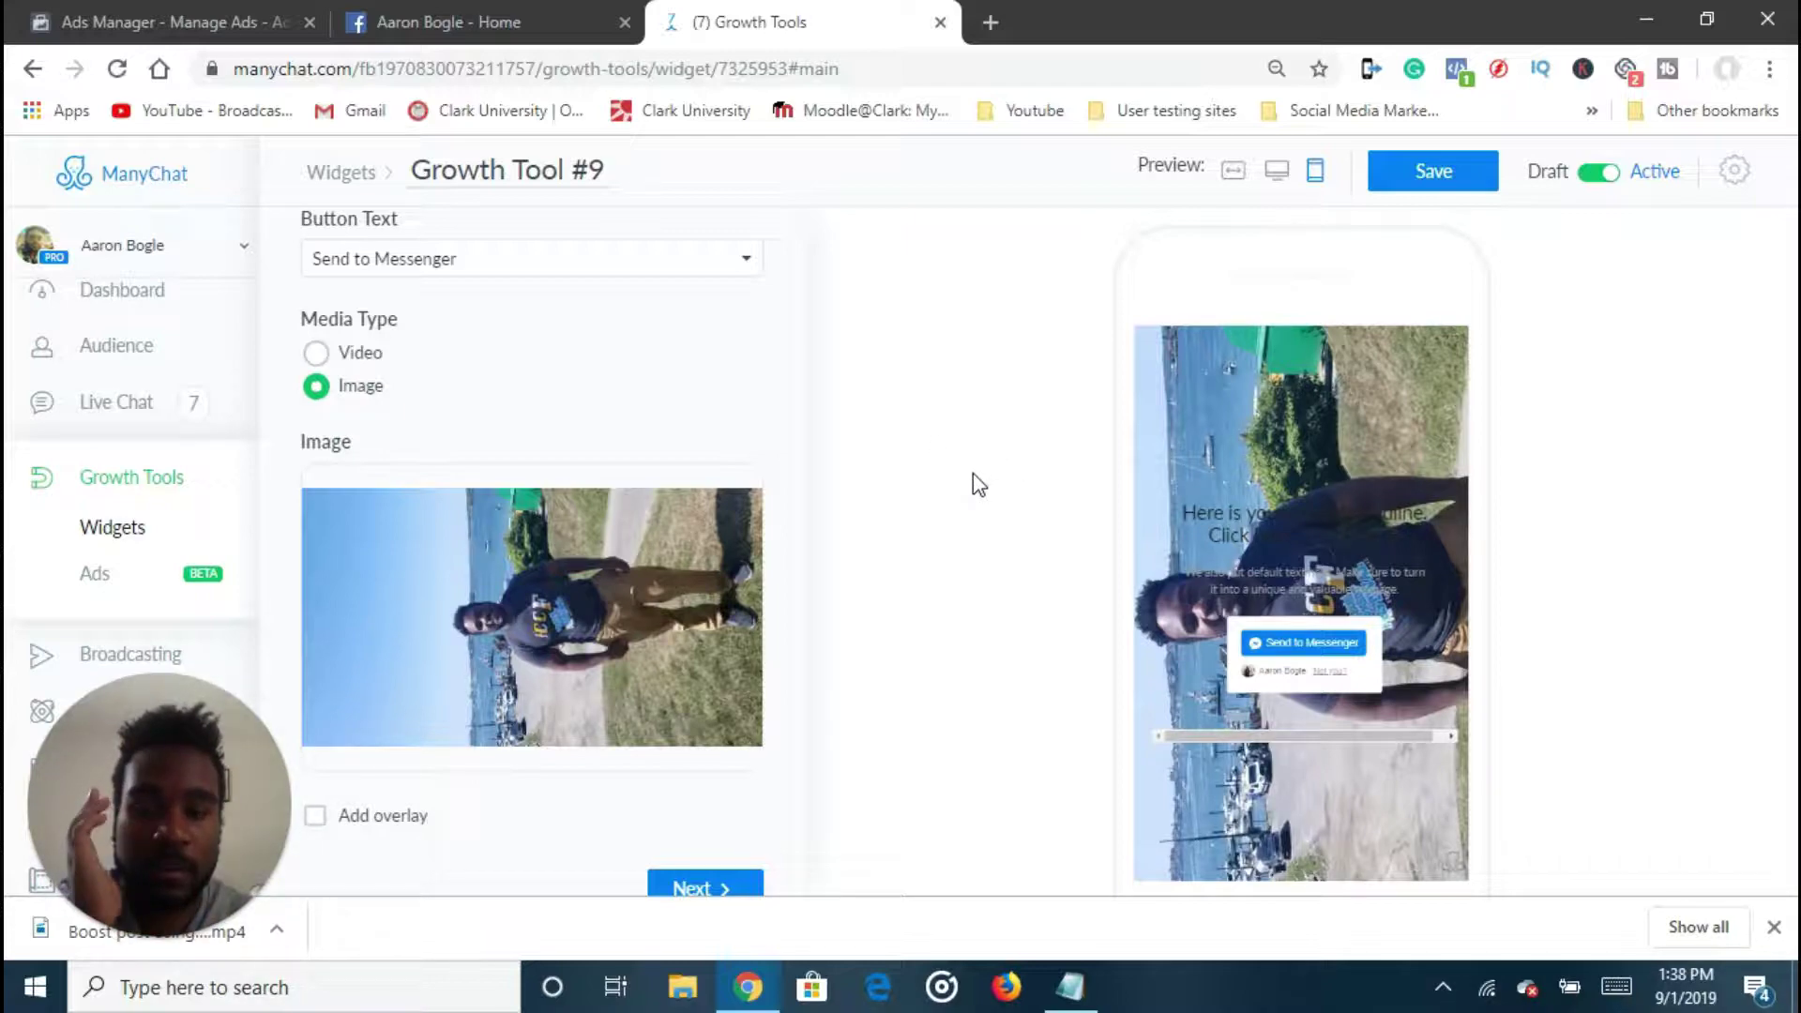
Add an overlay over the background photo and set its colour to near-black #111111
click(319, 822)
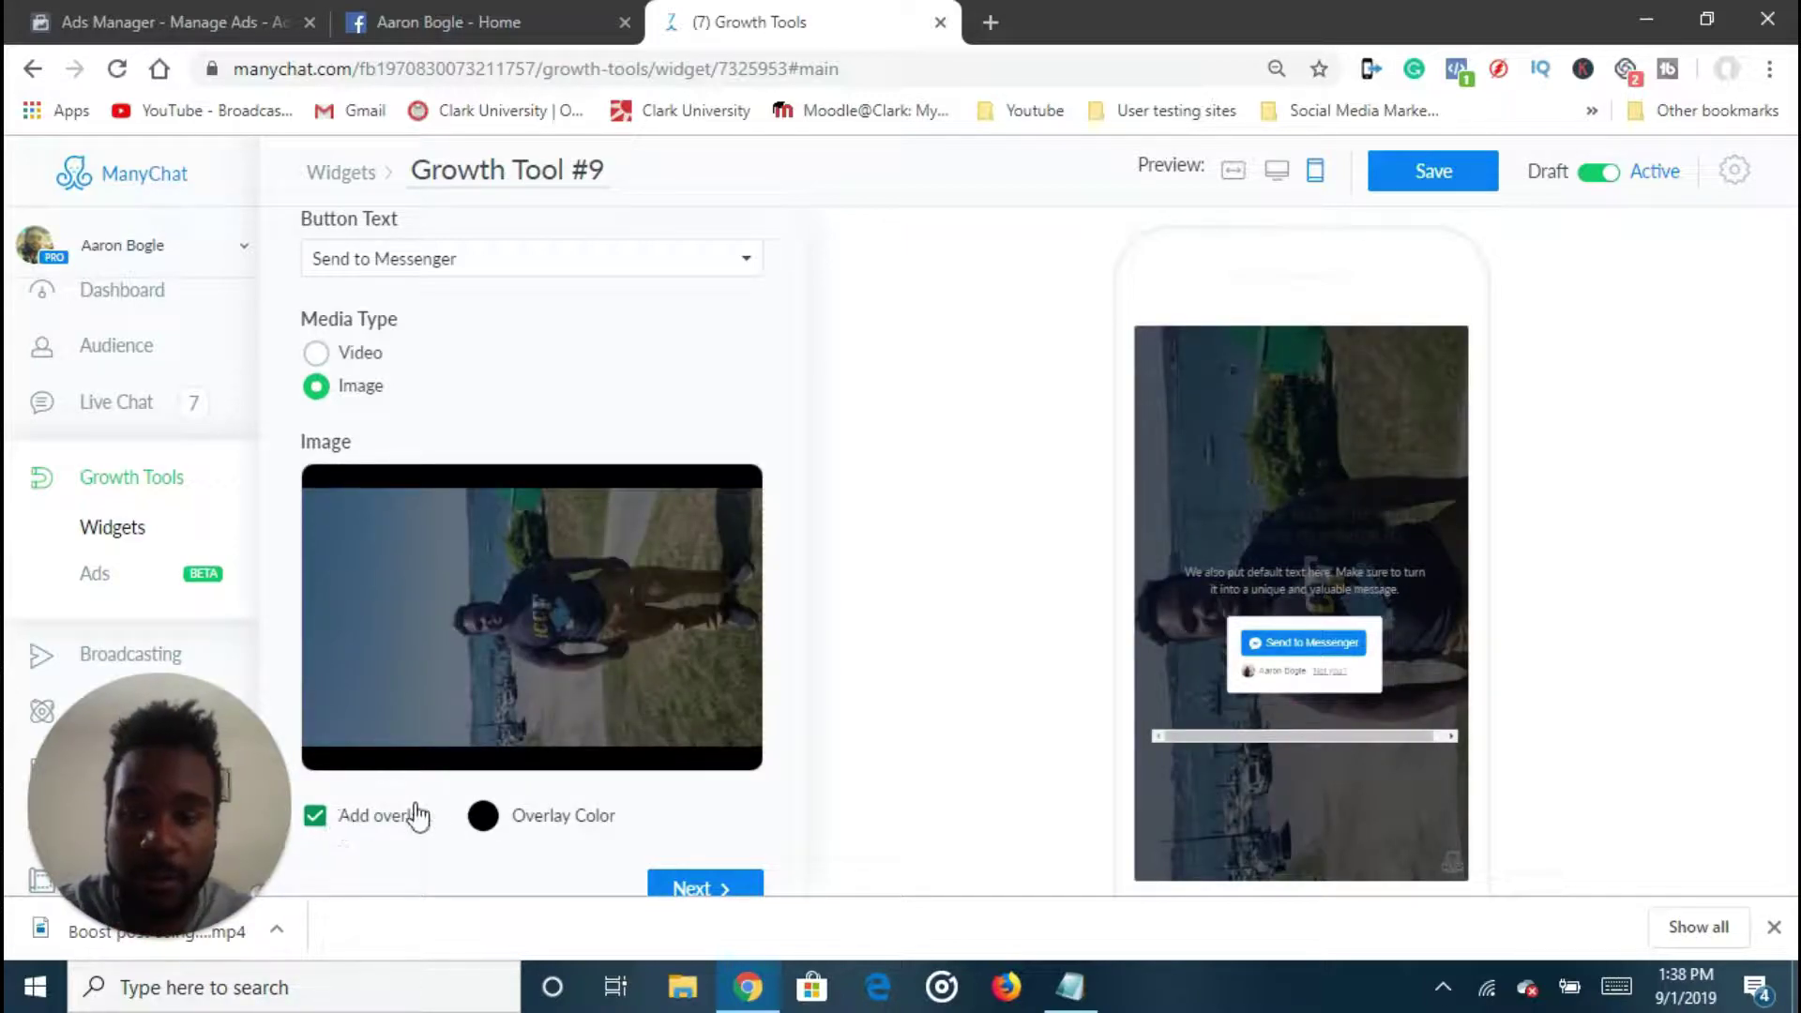
click(483, 816)
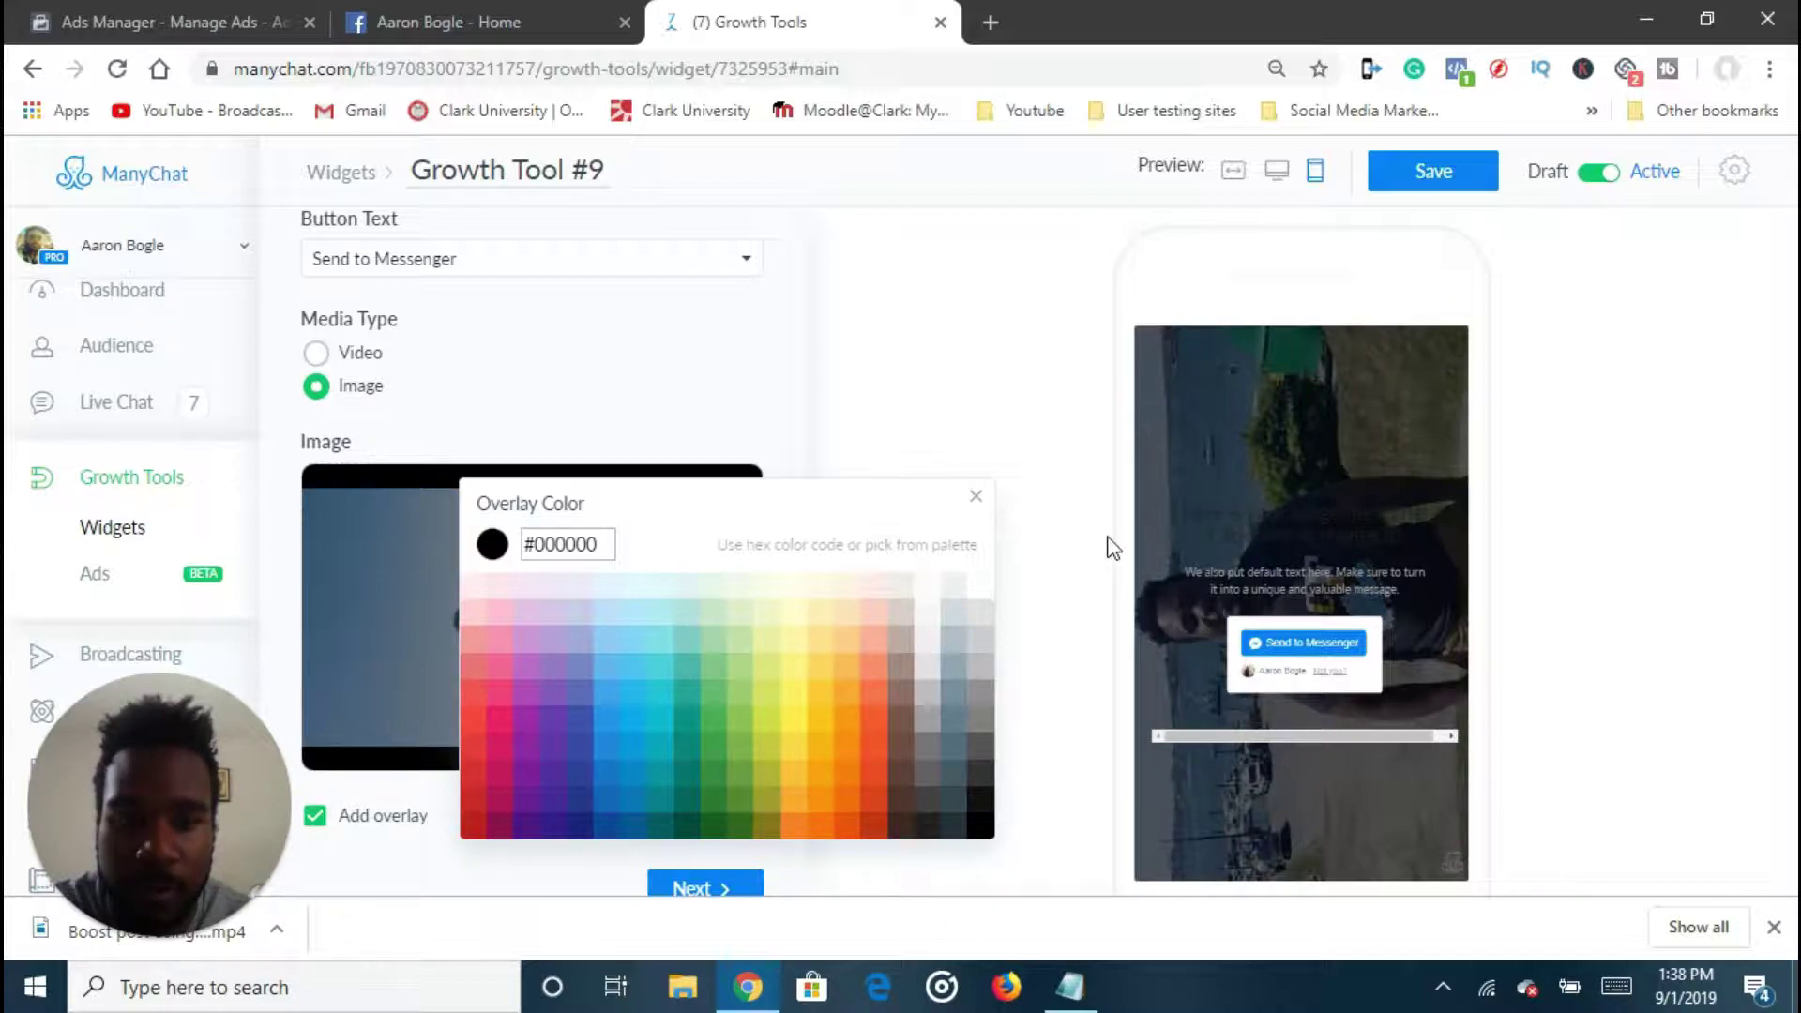
click(623, 683)
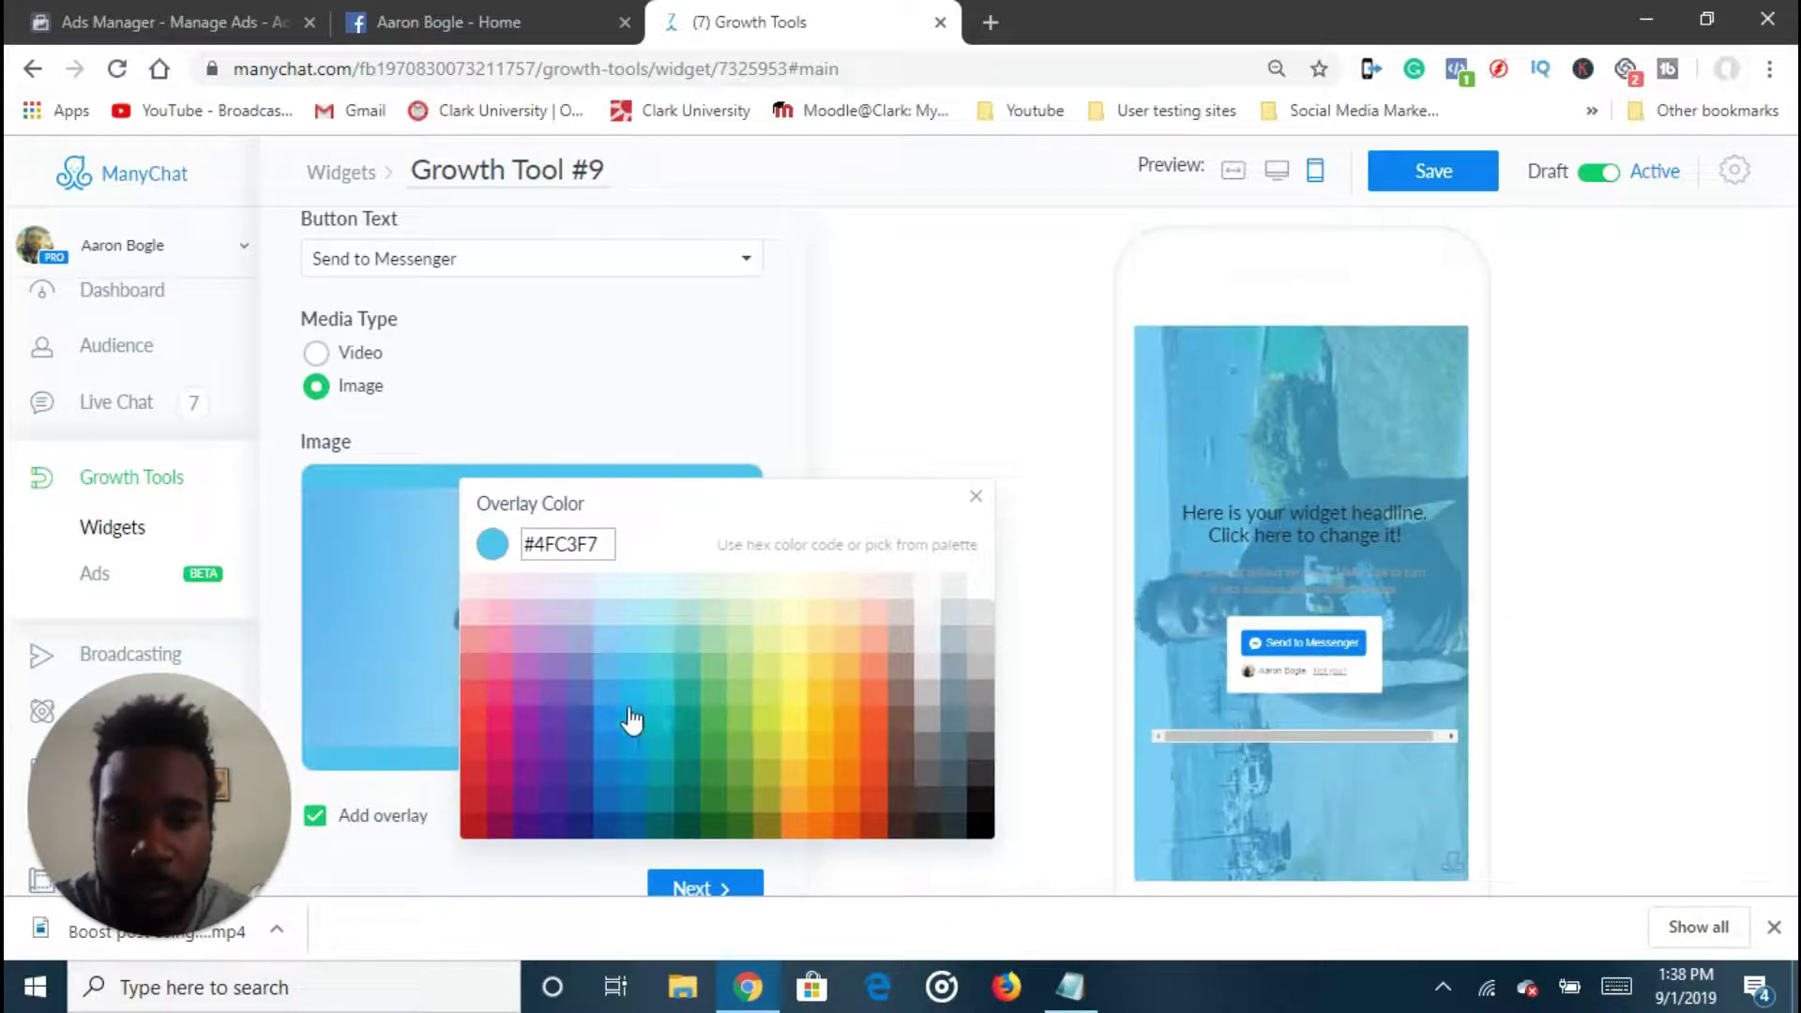
click(539, 710)
click(978, 804)
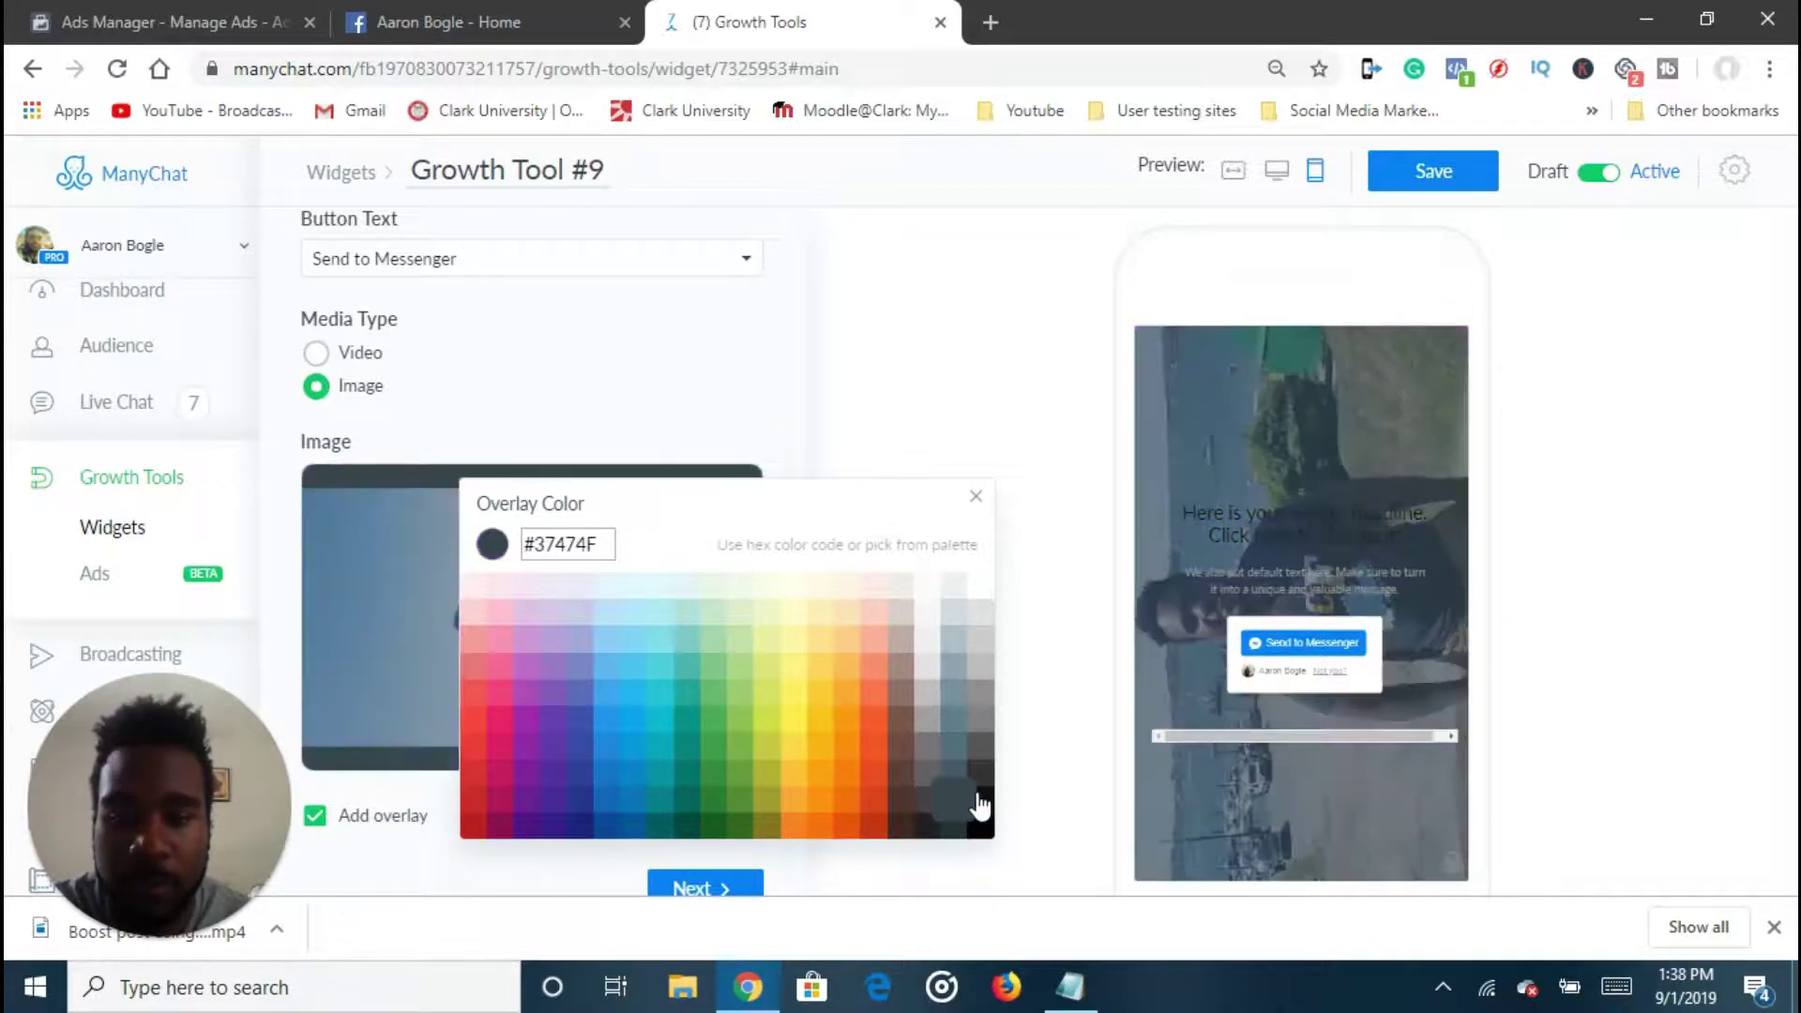
click(979, 823)
click(943, 416)
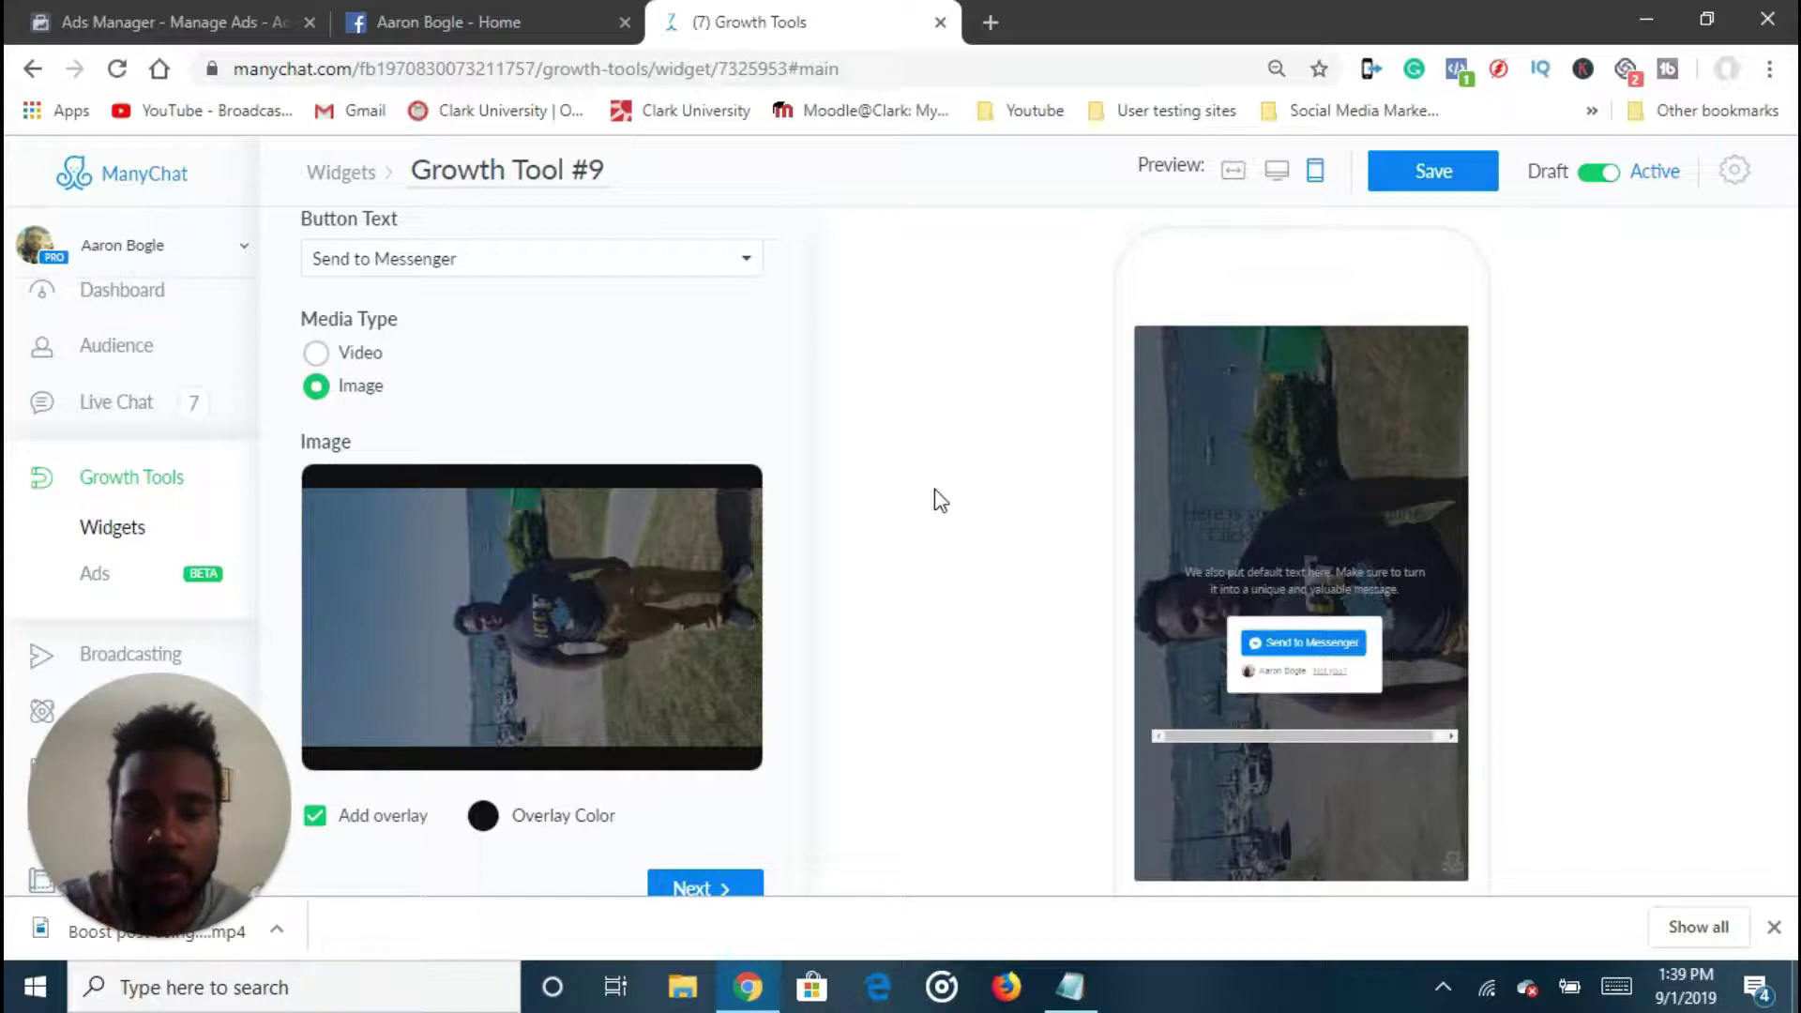
scroll(607, 478, up, 8)
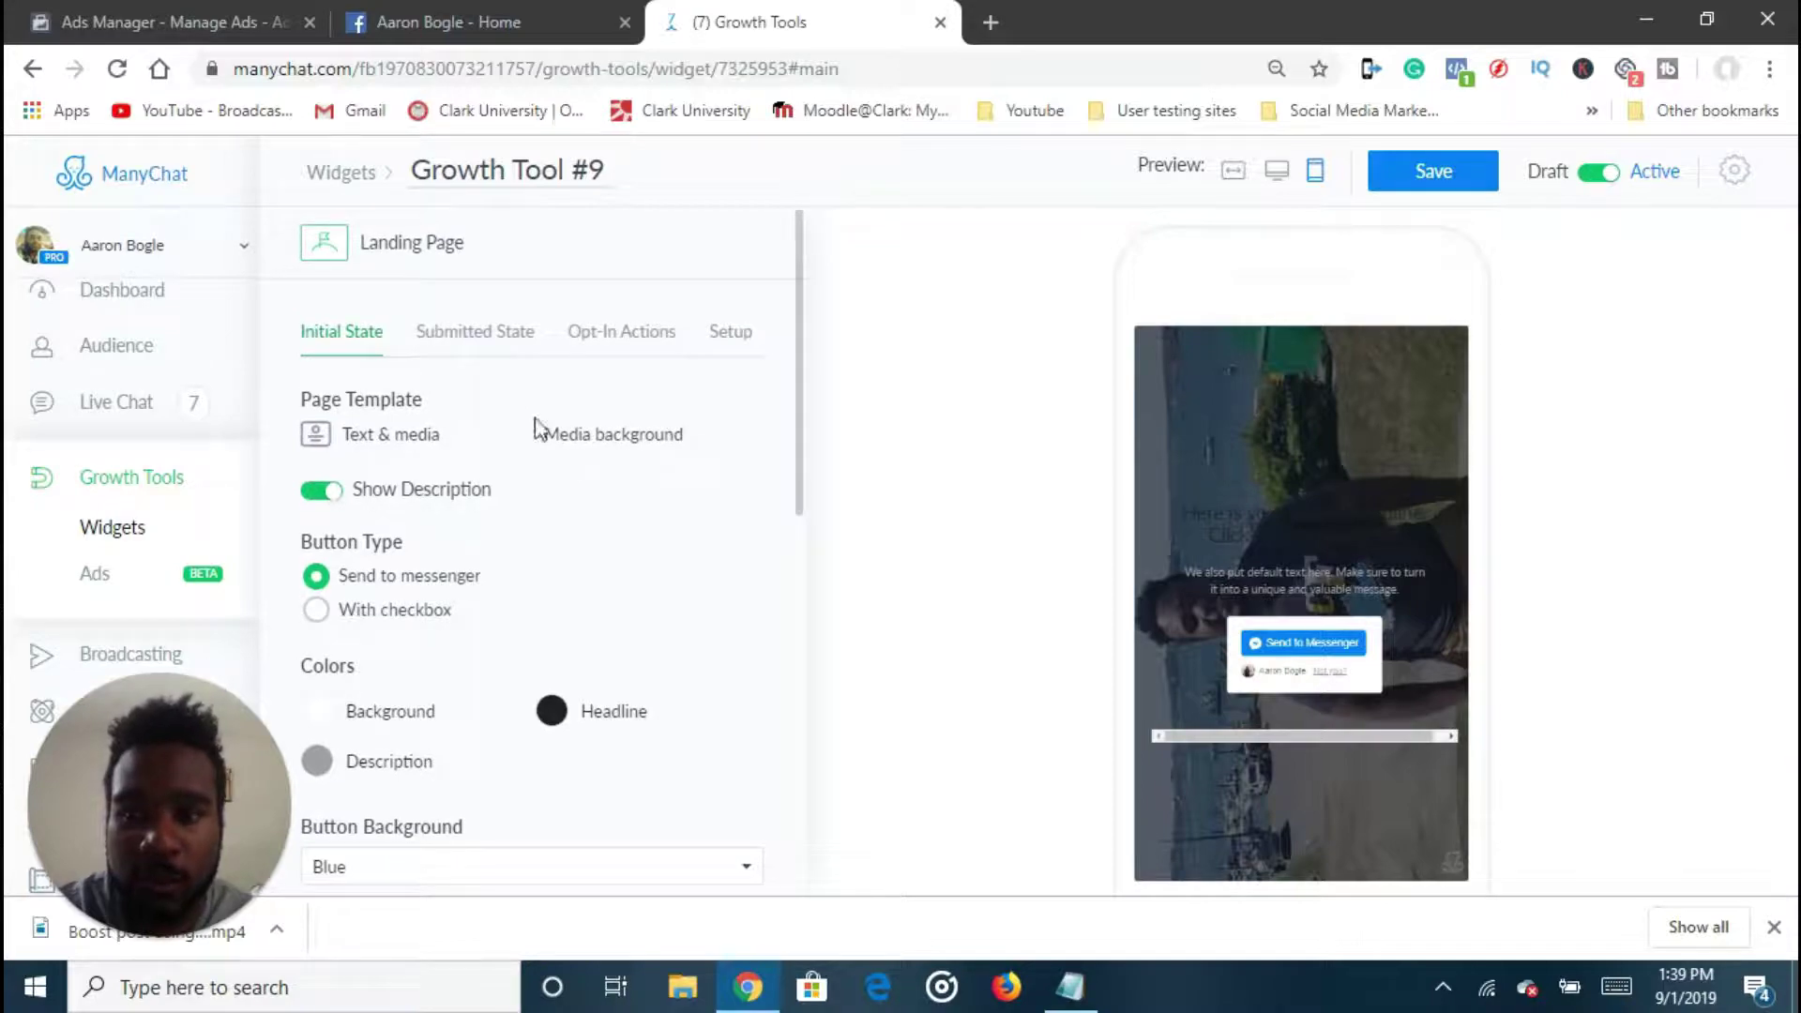
scroll(518, 426, down, 2)
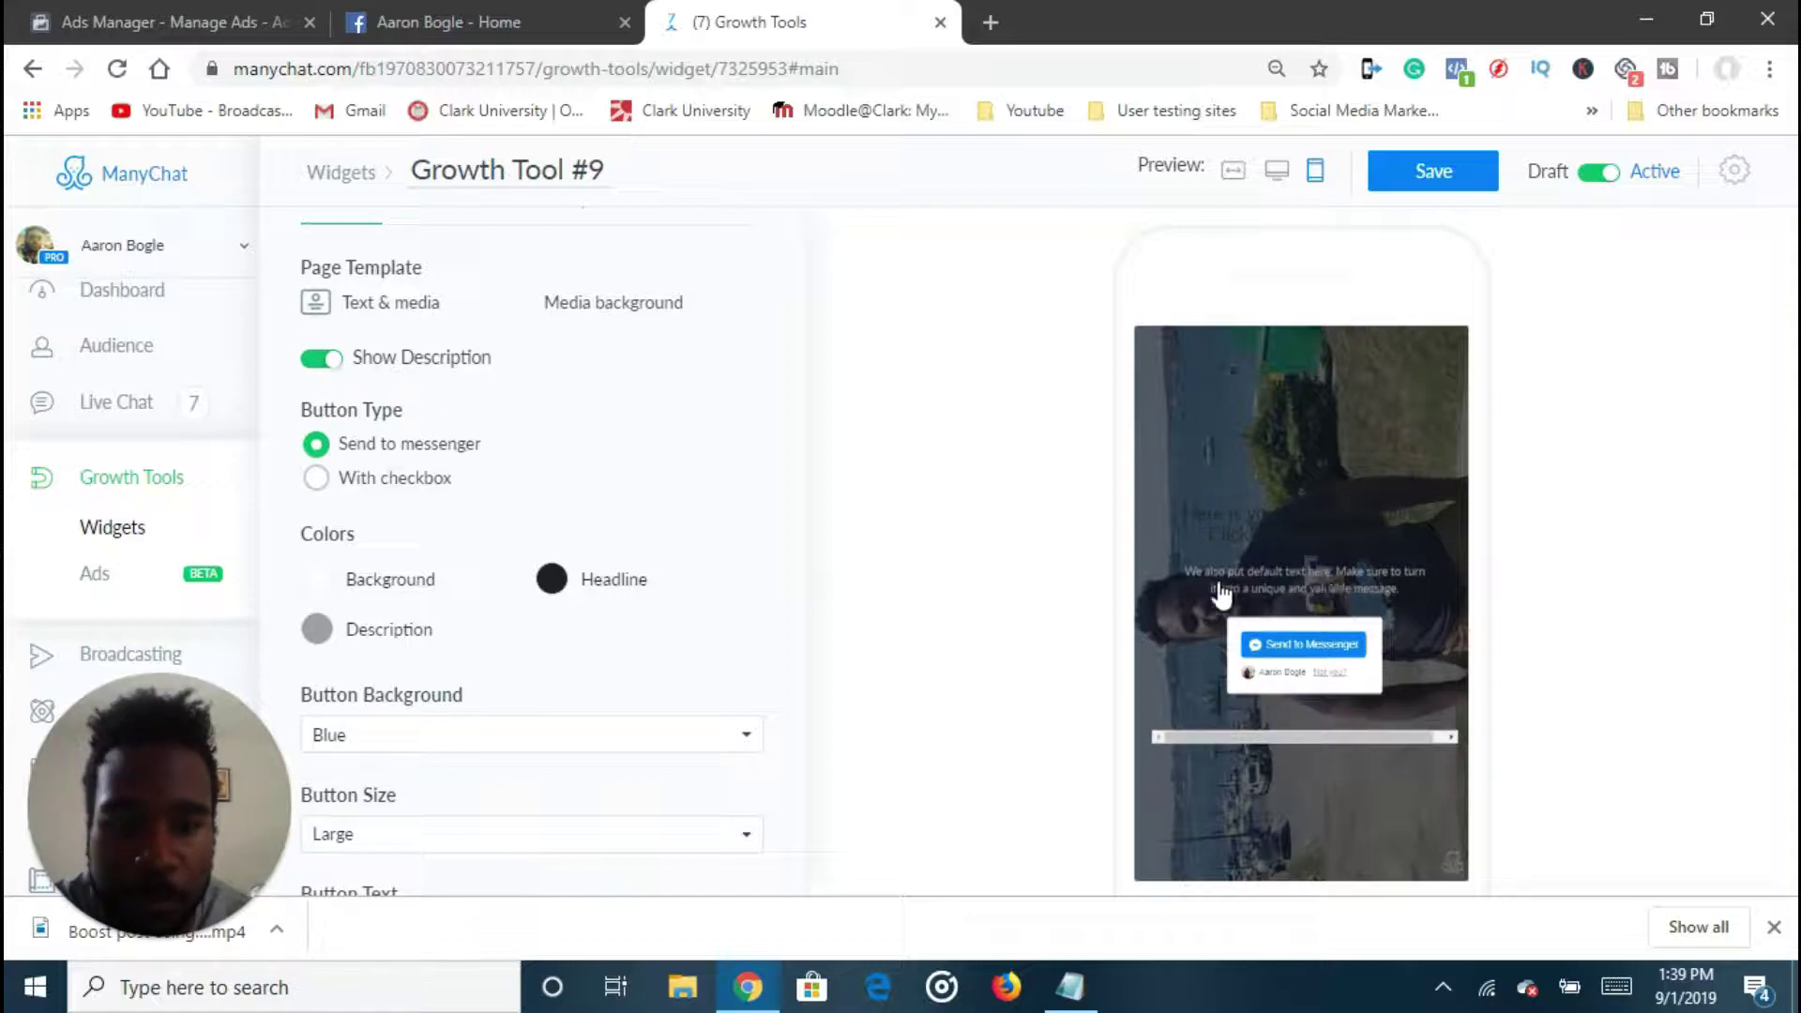
click(336, 364)
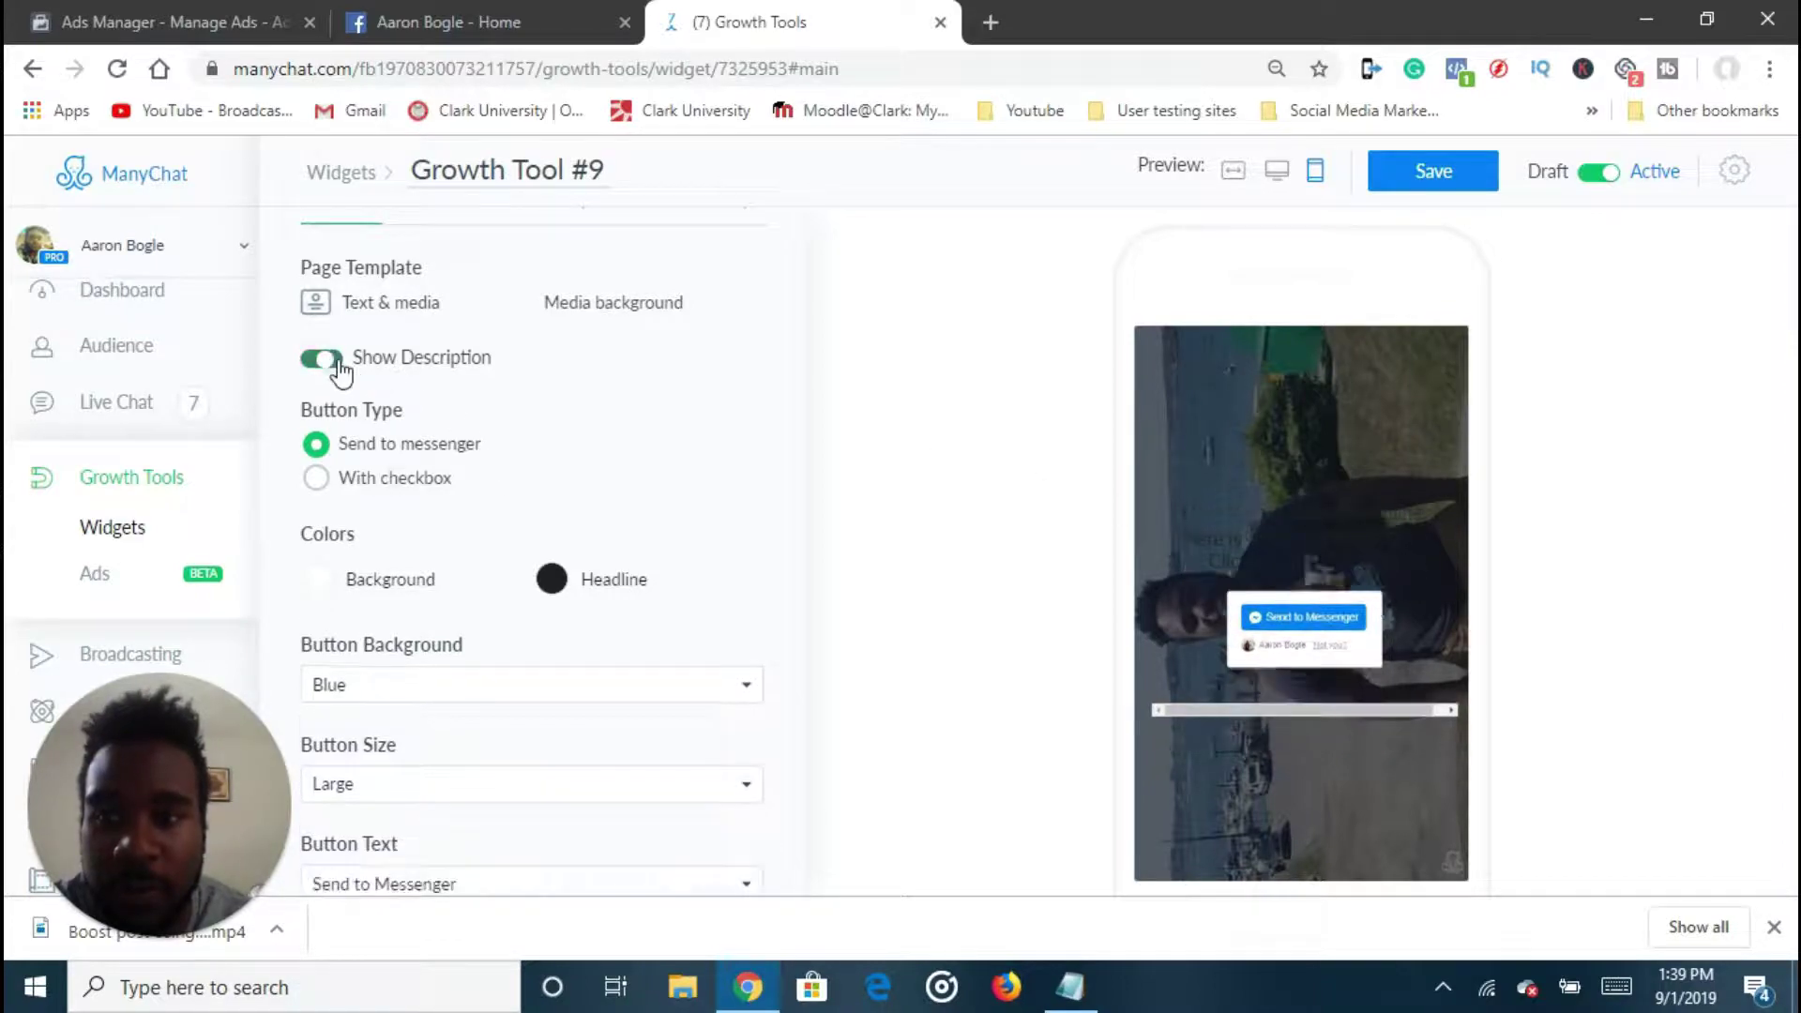
click(338, 366)
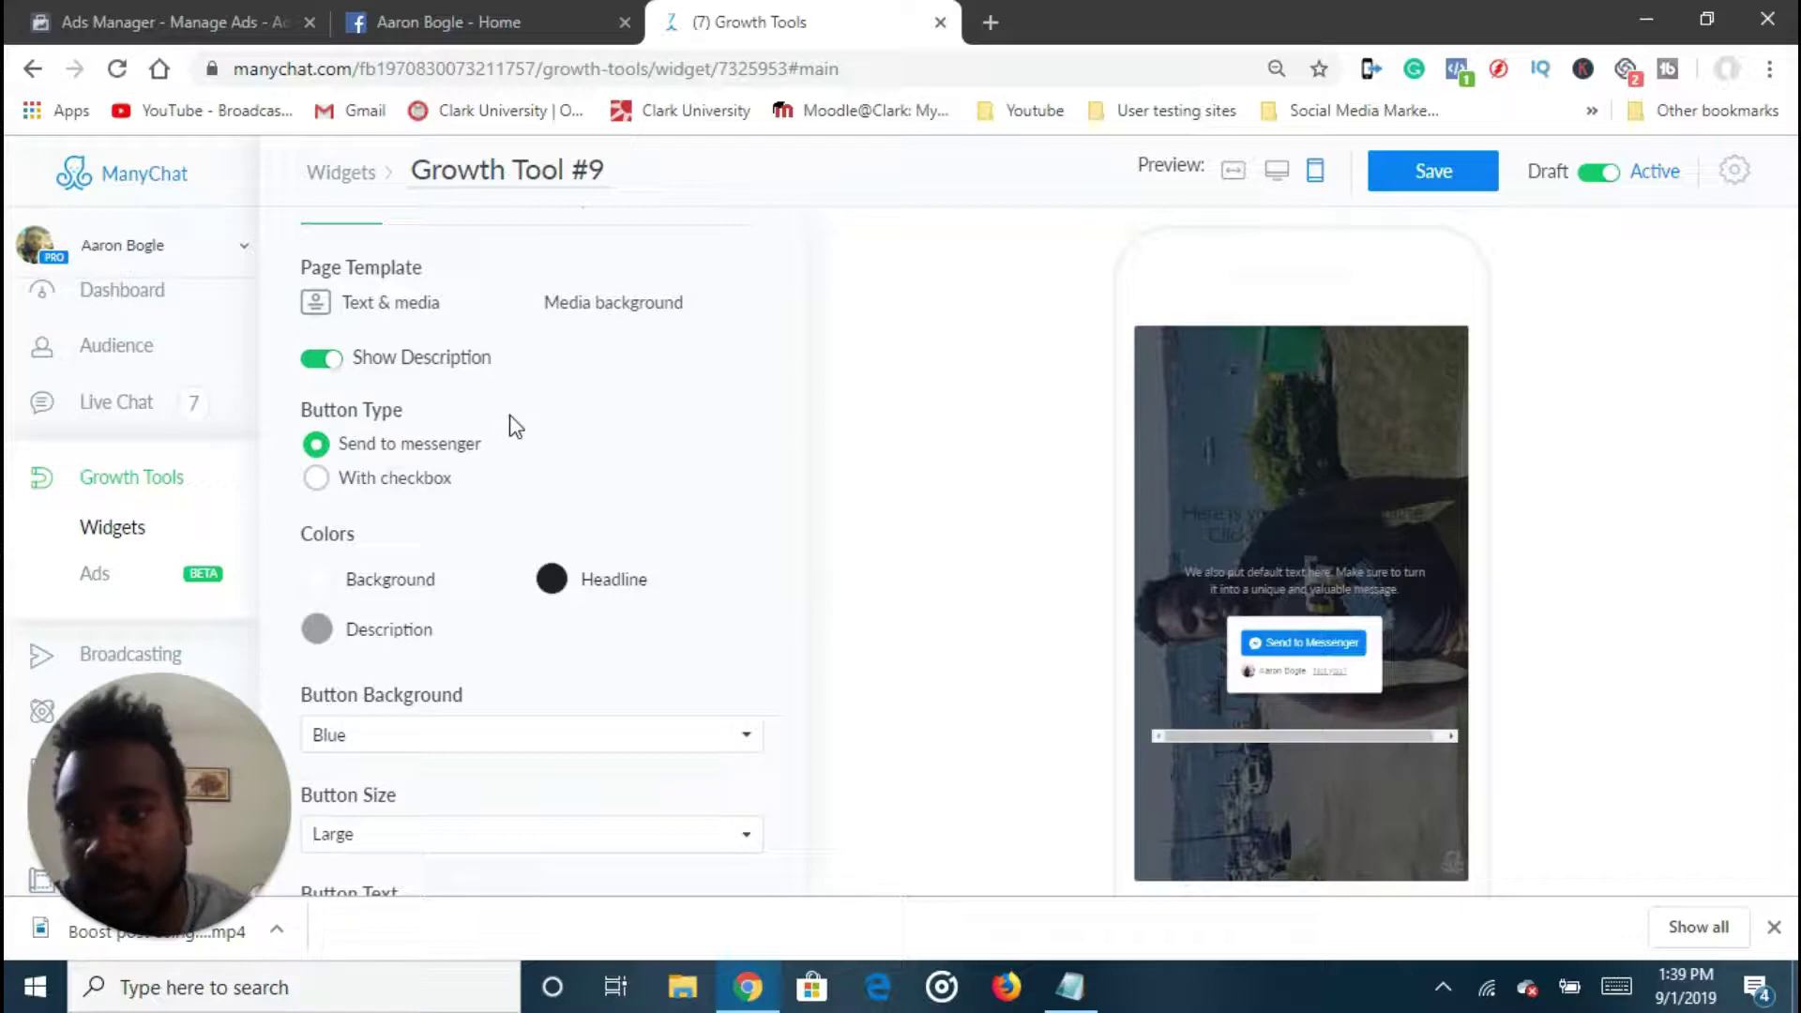
scroll(512, 417, down, 1)
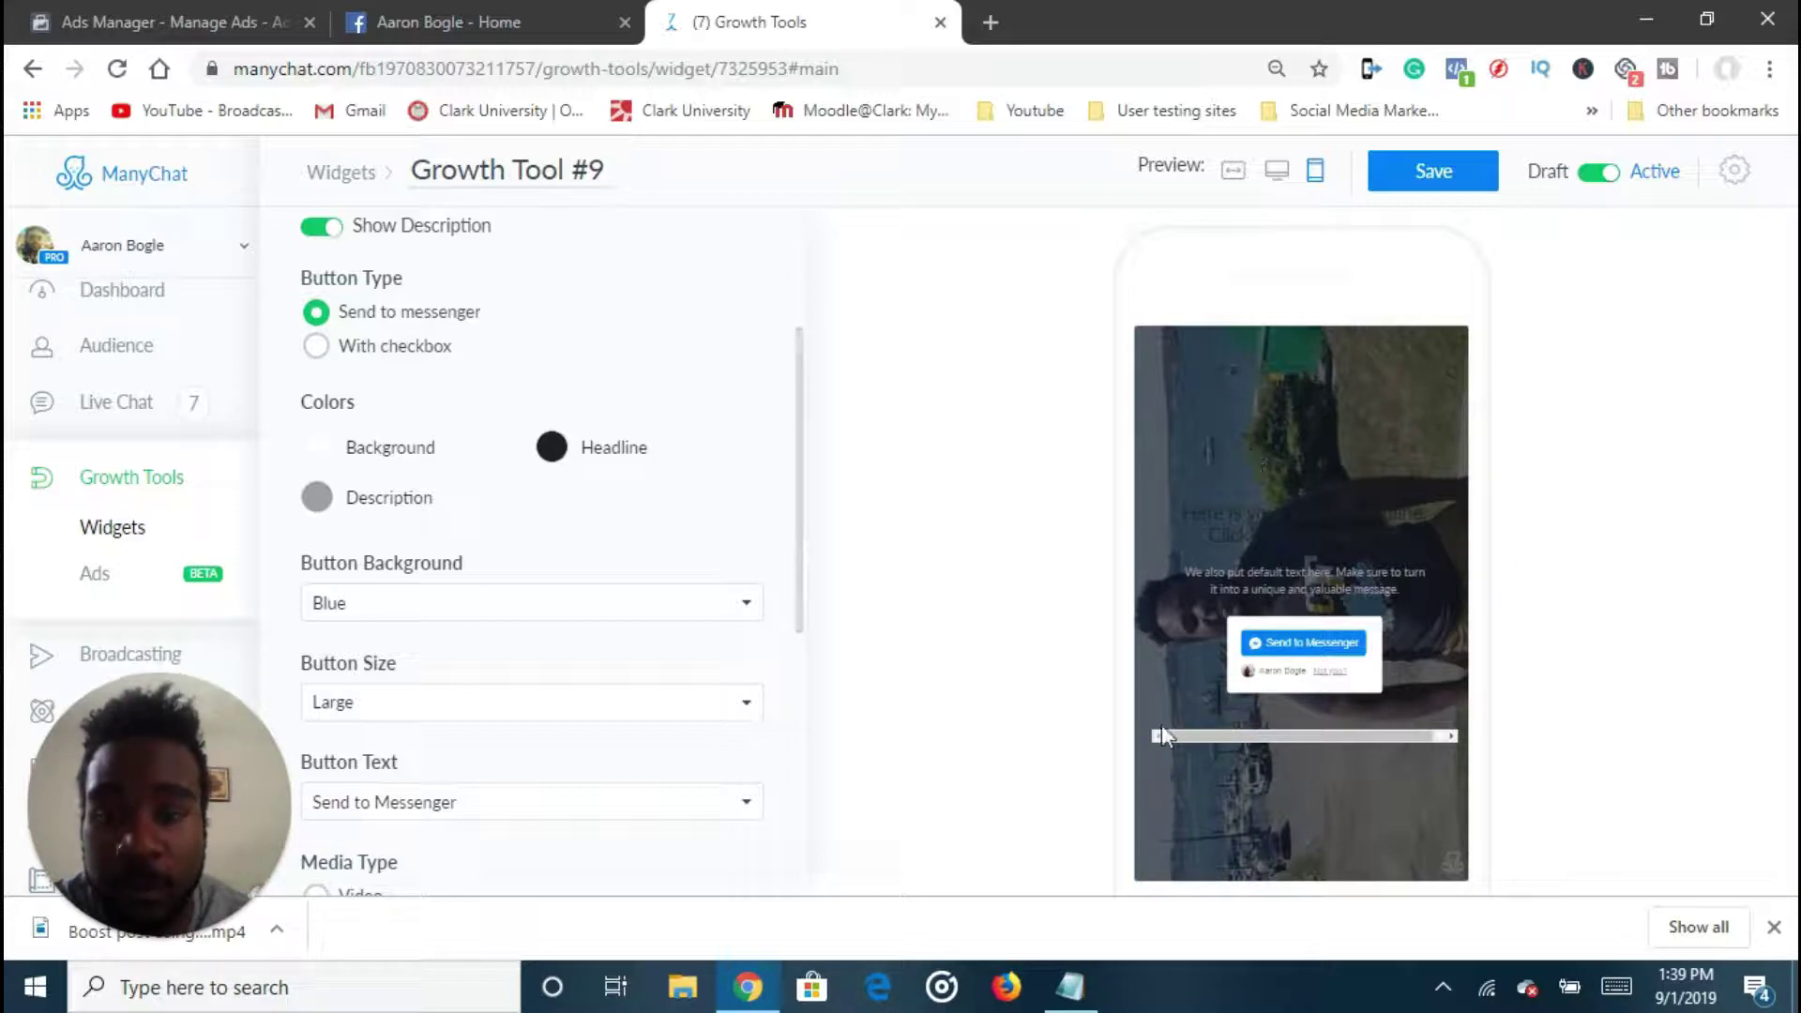
Set the headline colour to yellow #FFEE58, then select the default headline text in the preview
click(555, 452)
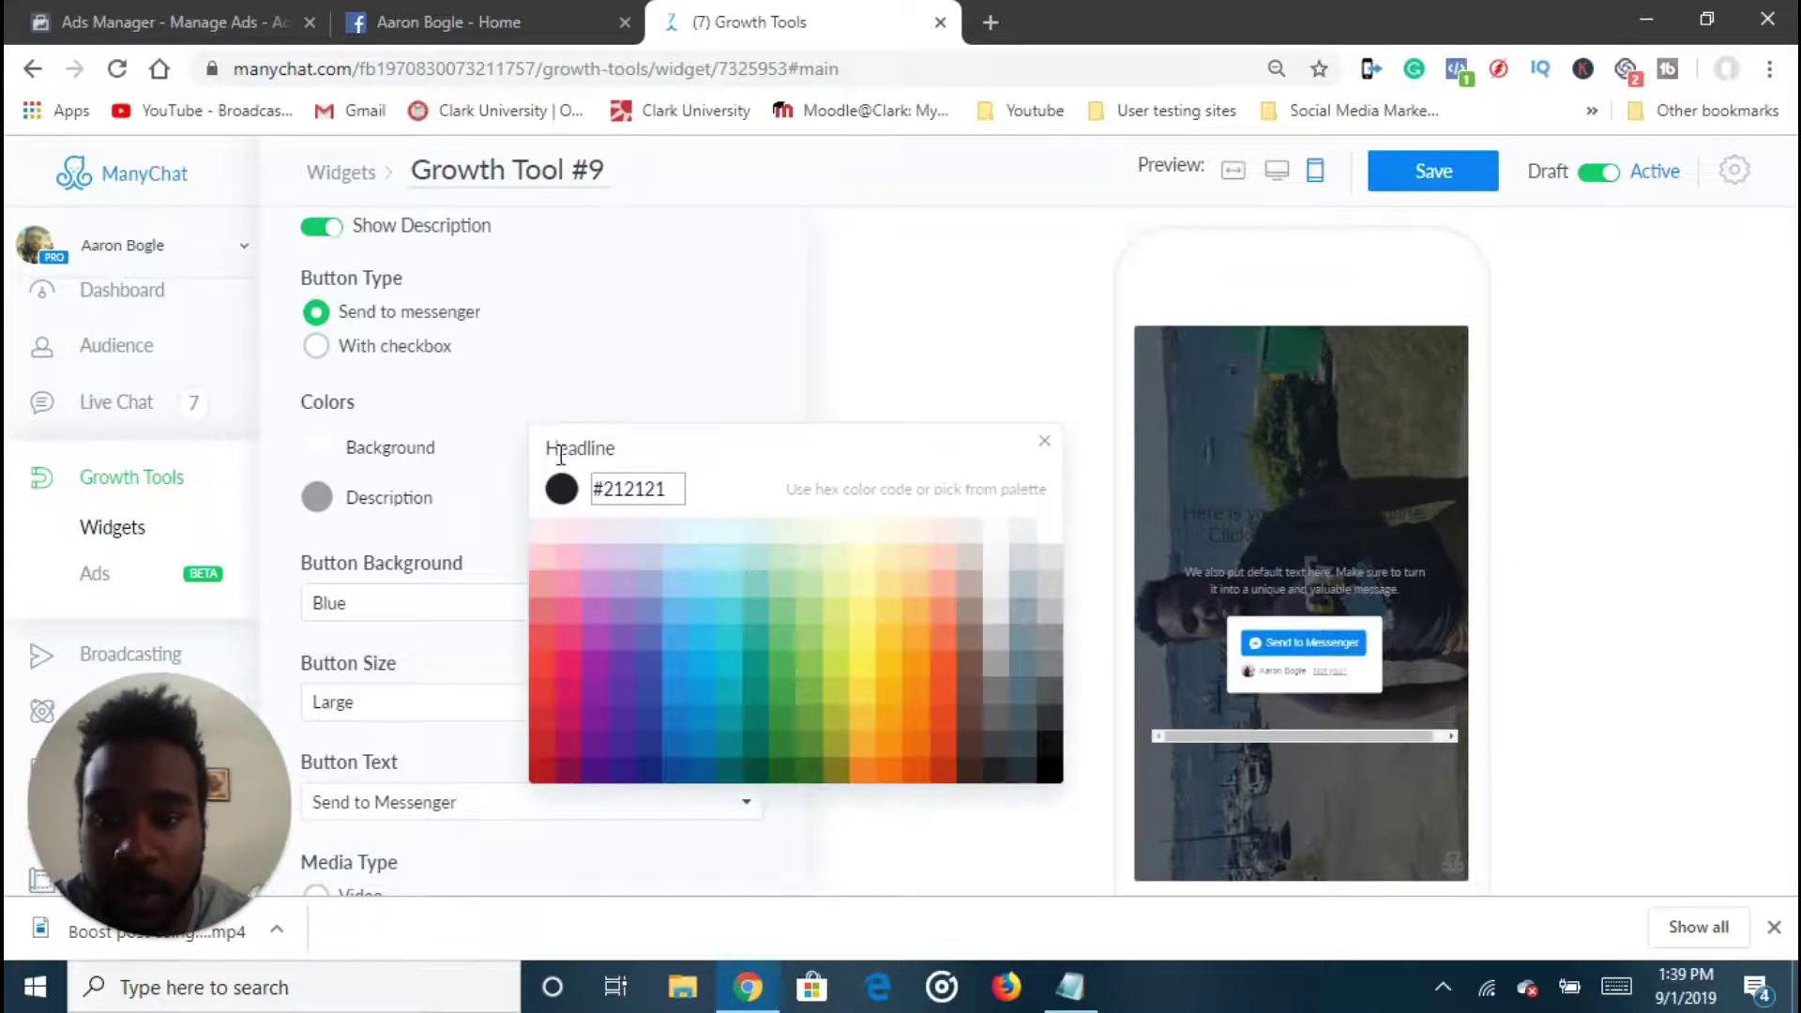
click(657, 757)
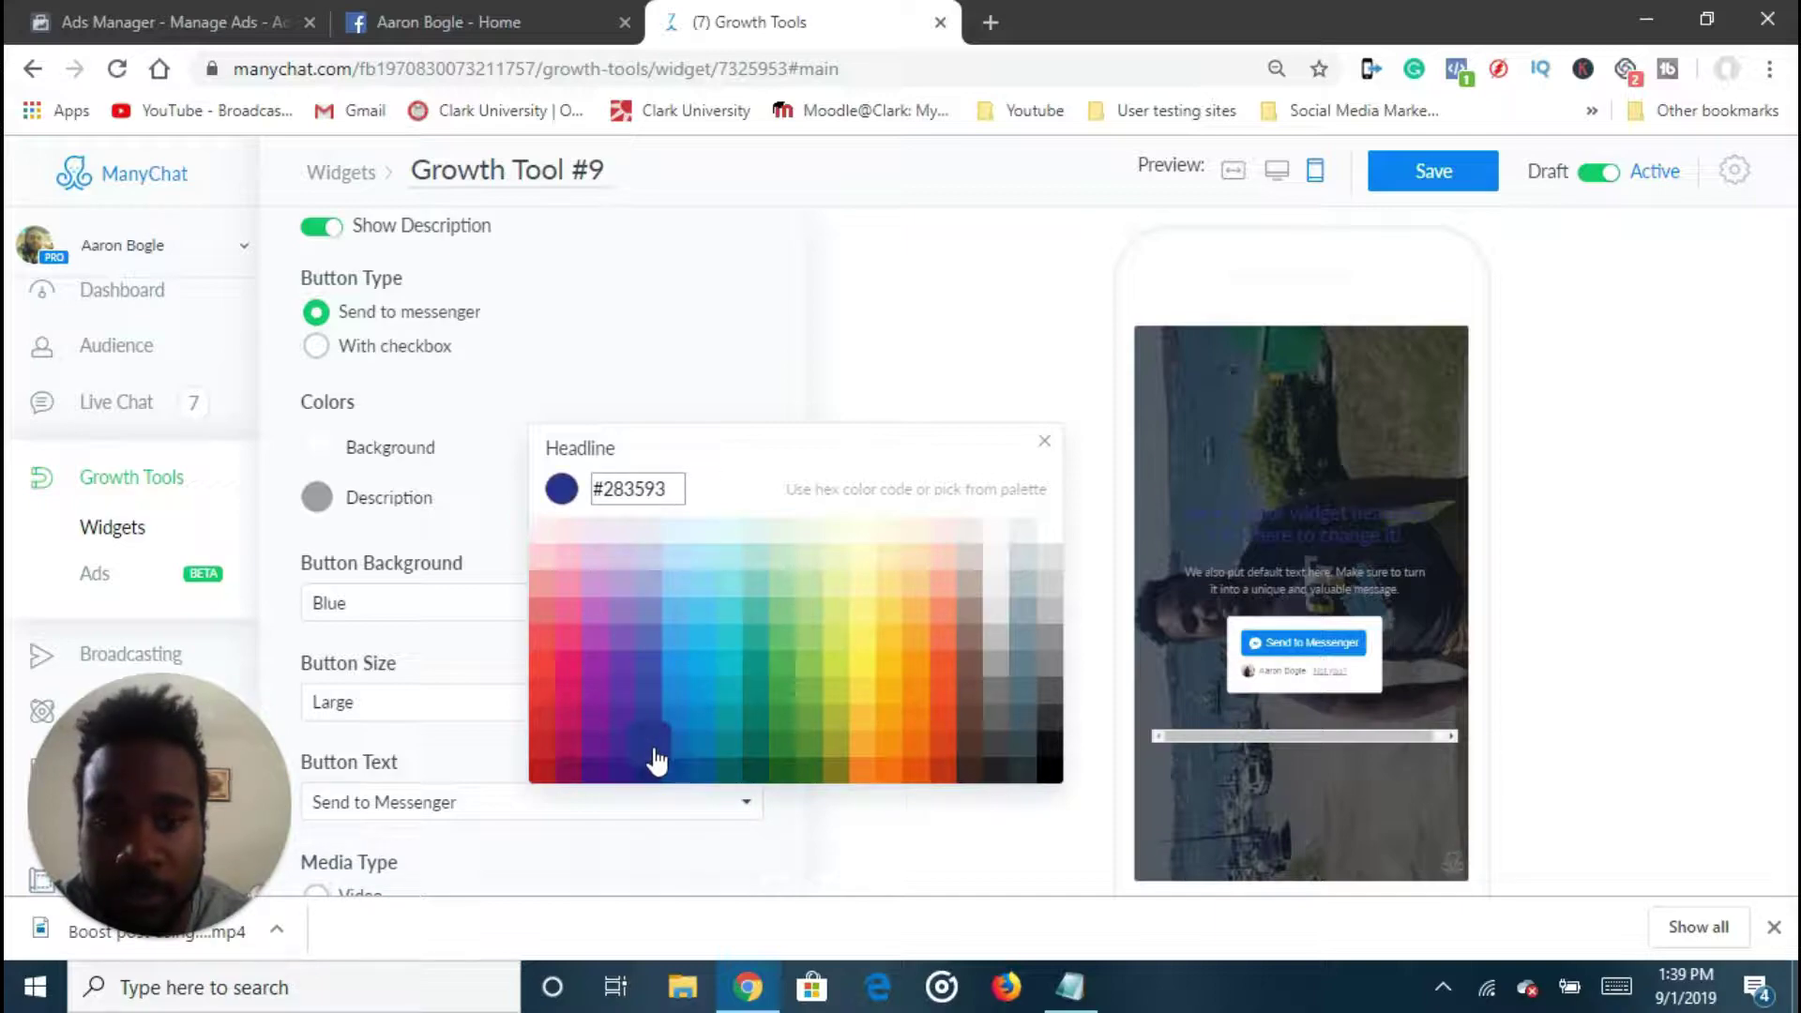
click(1039, 755)
click(554, 771)
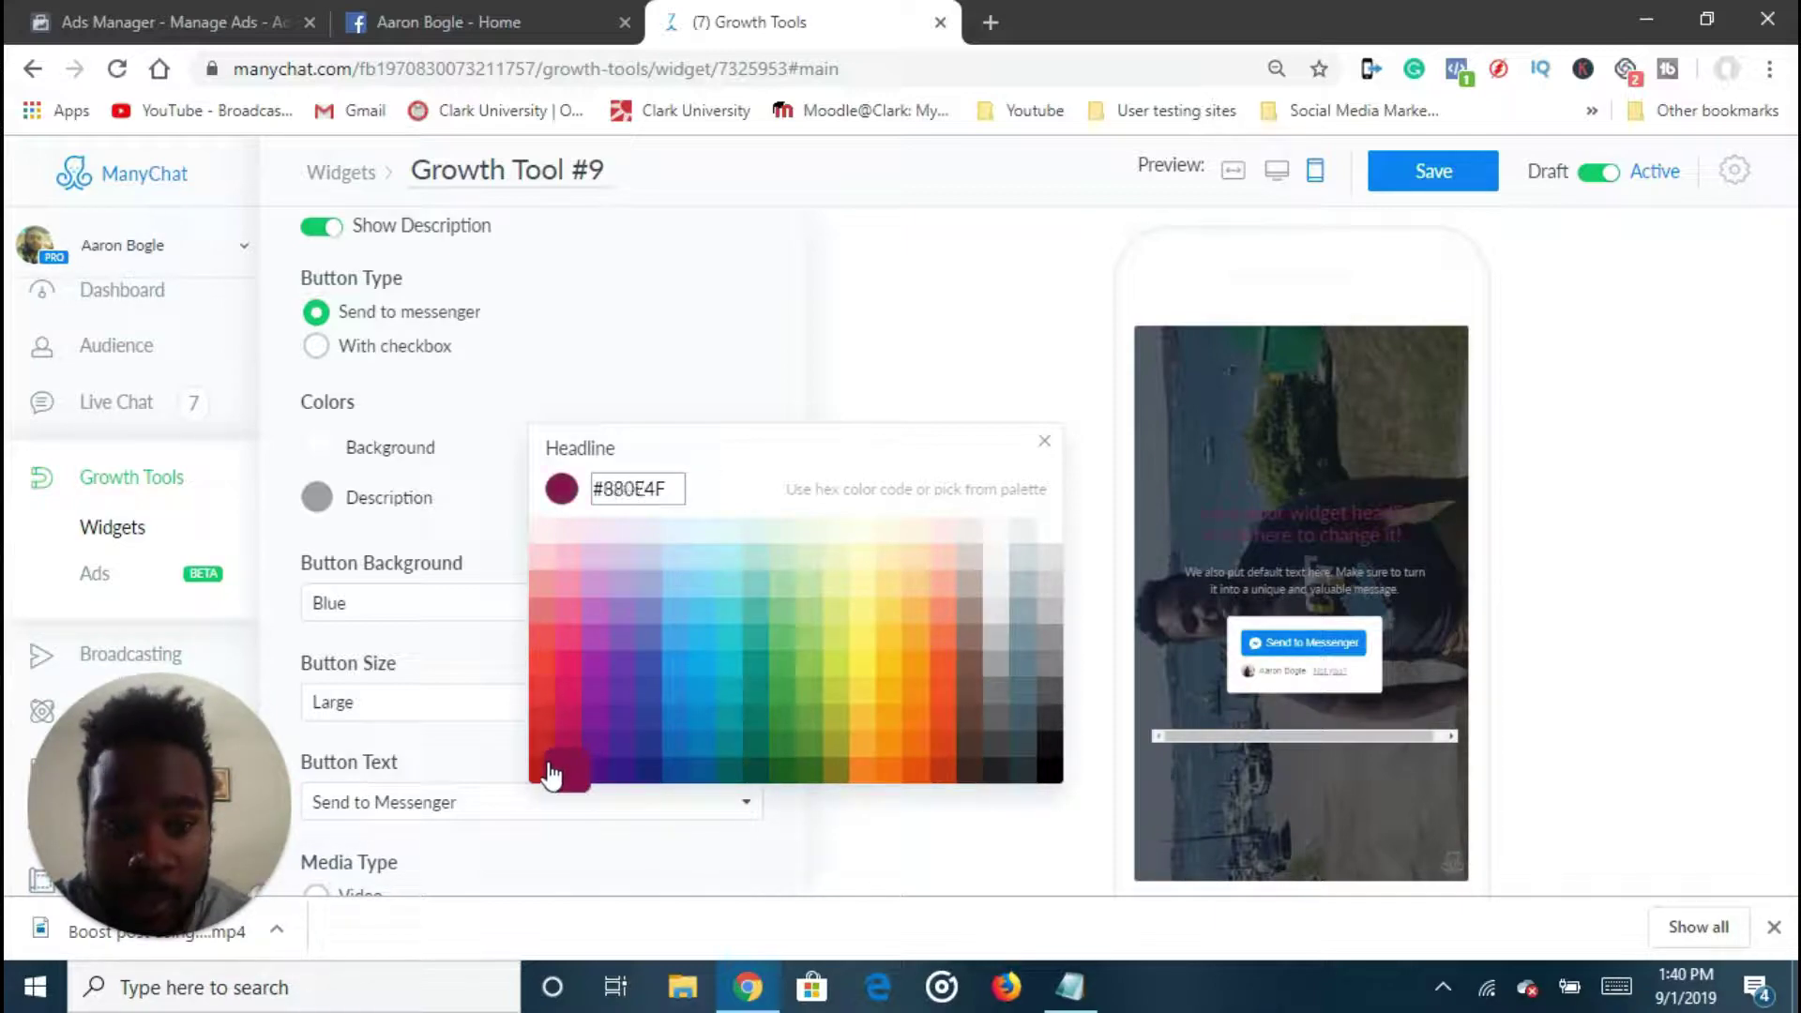
click(542, 782)
click(544, 746)
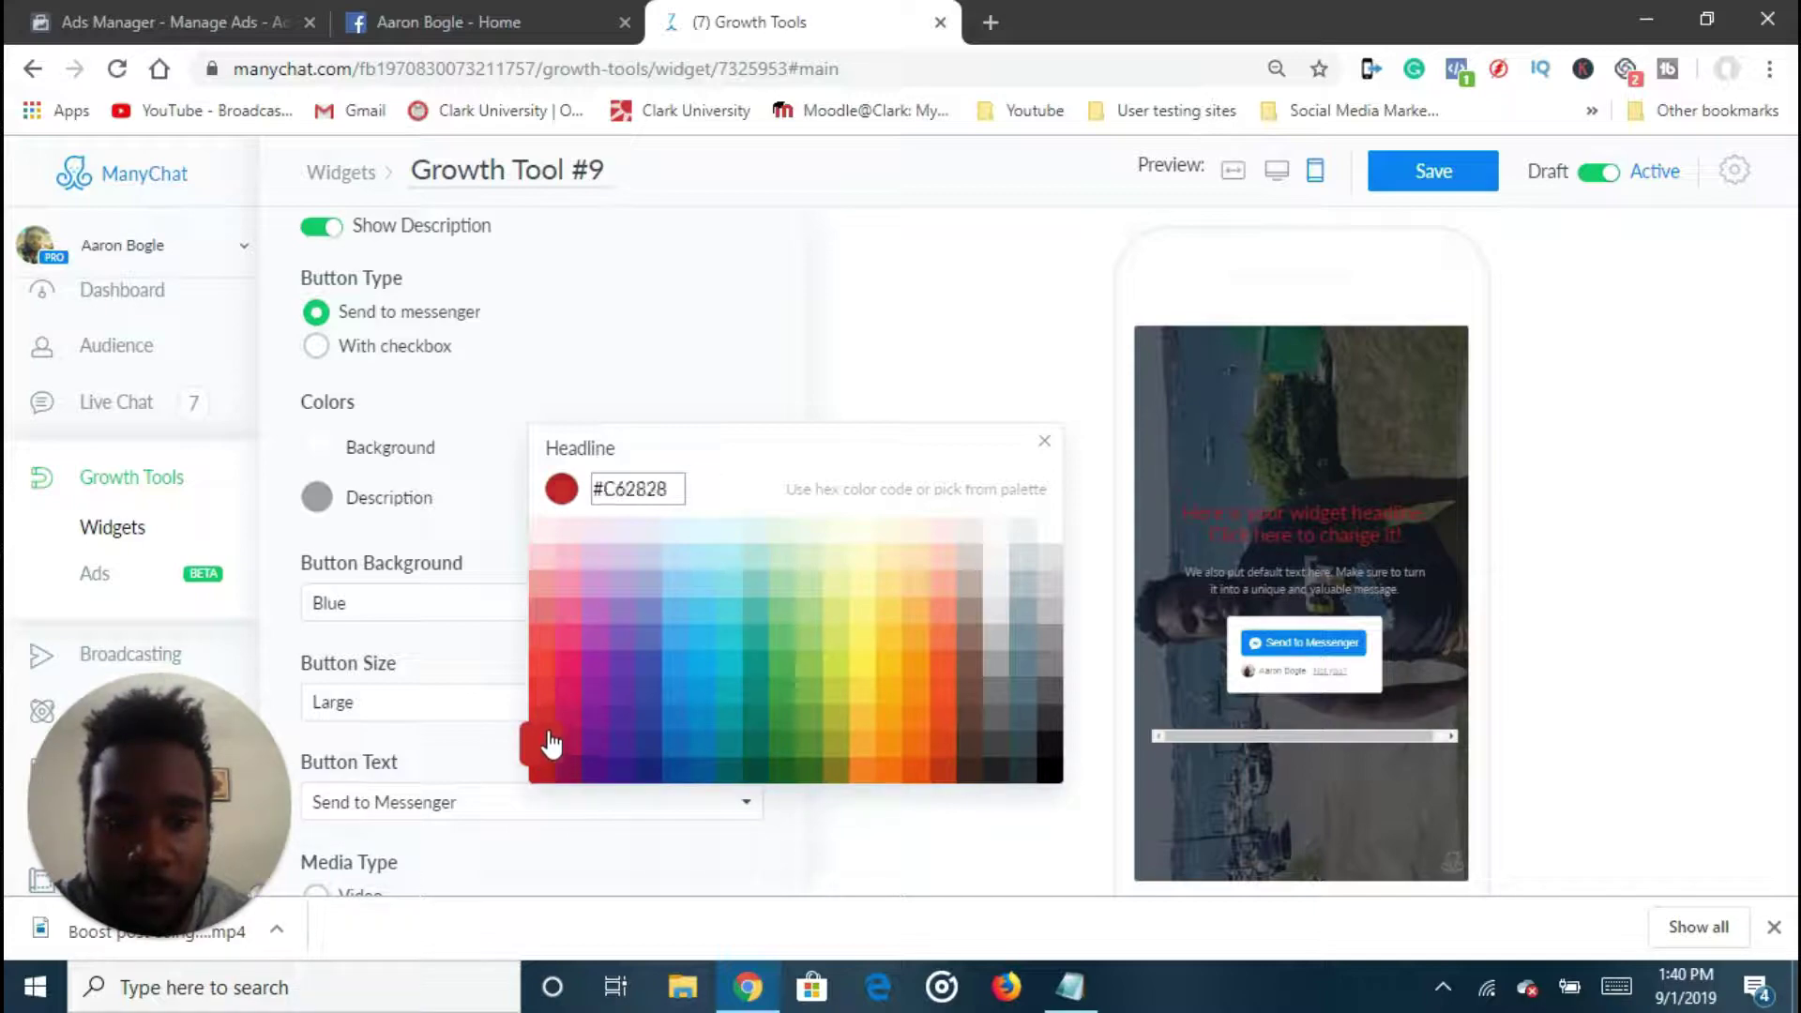
click(865, 639)
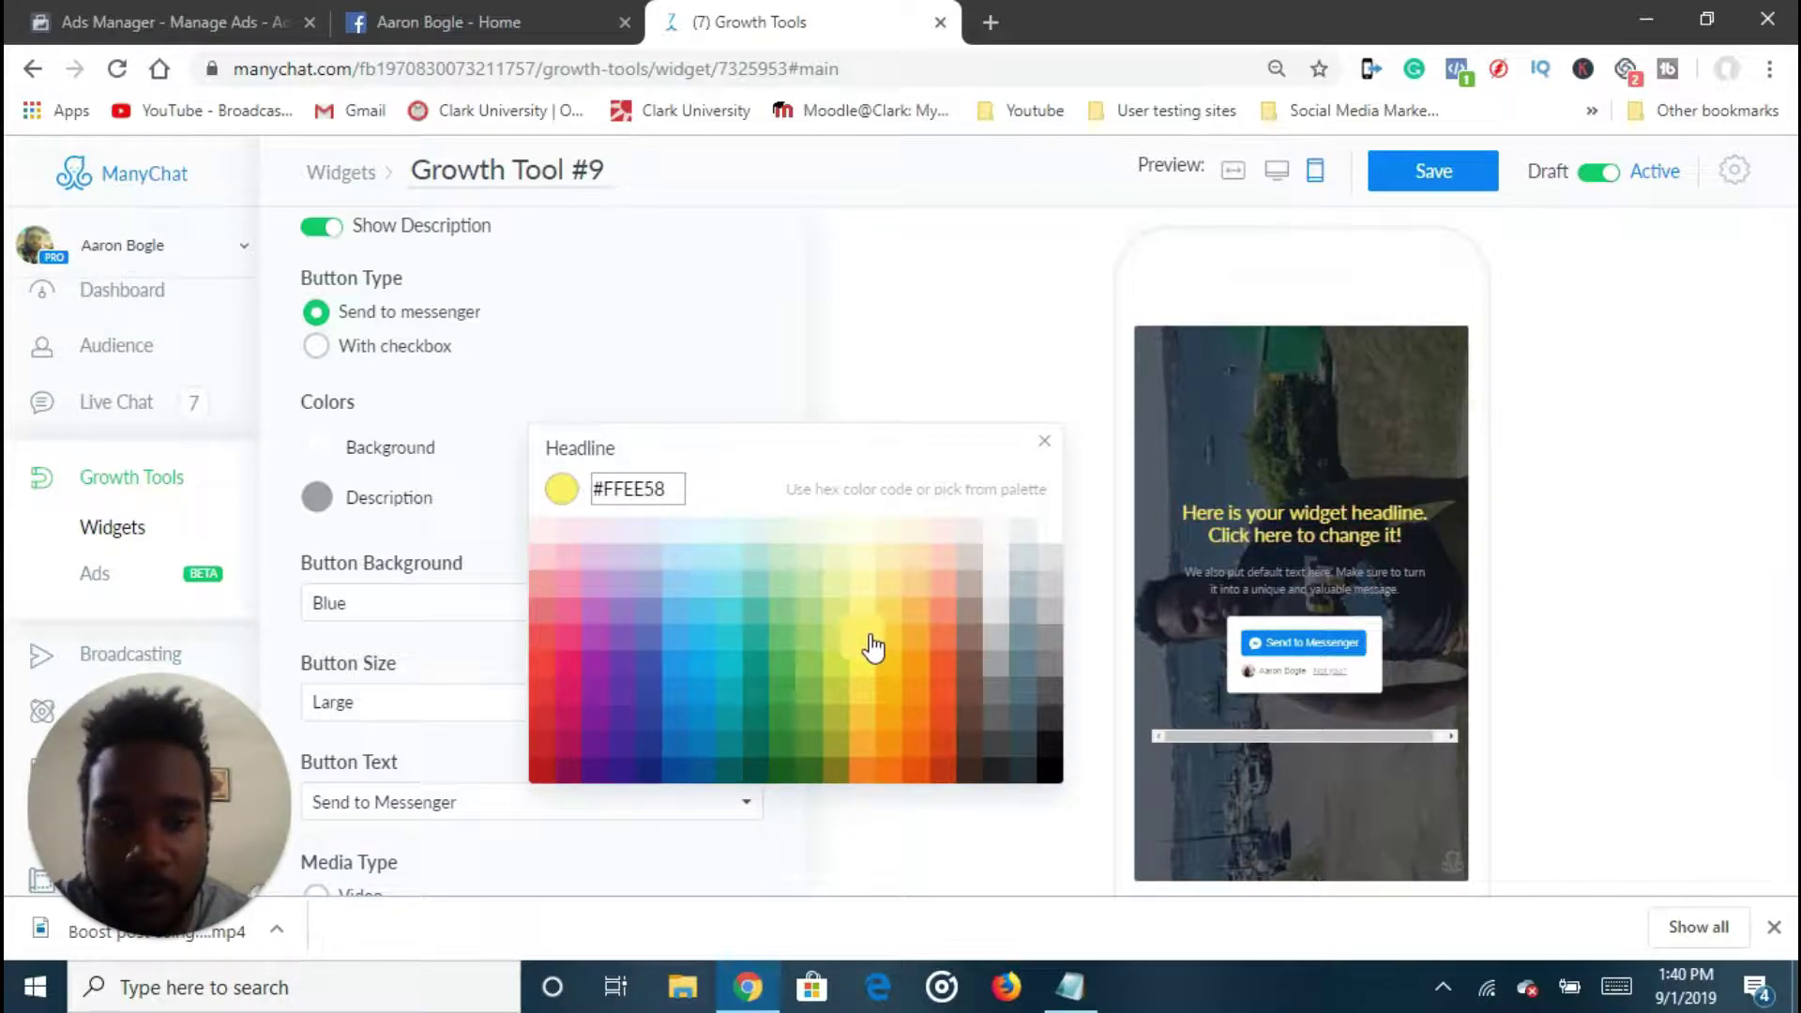
click(856, 242)
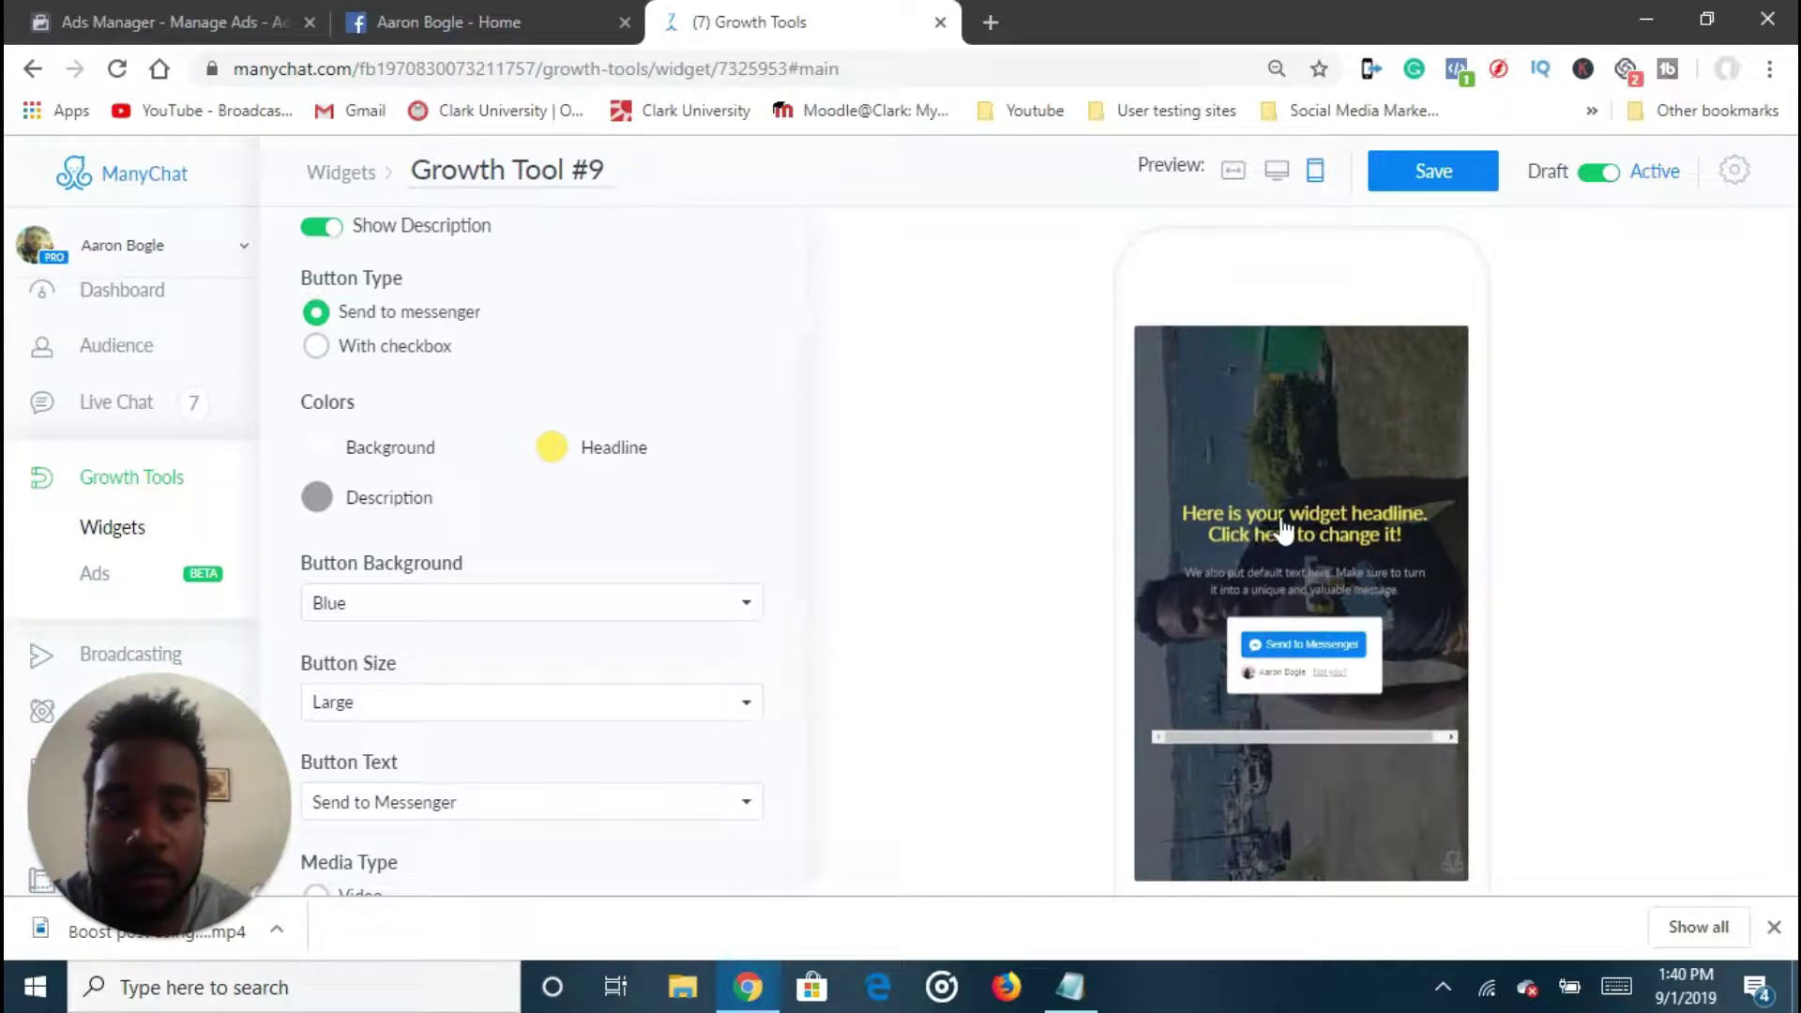
drag(1405, 535, 1157, 516)
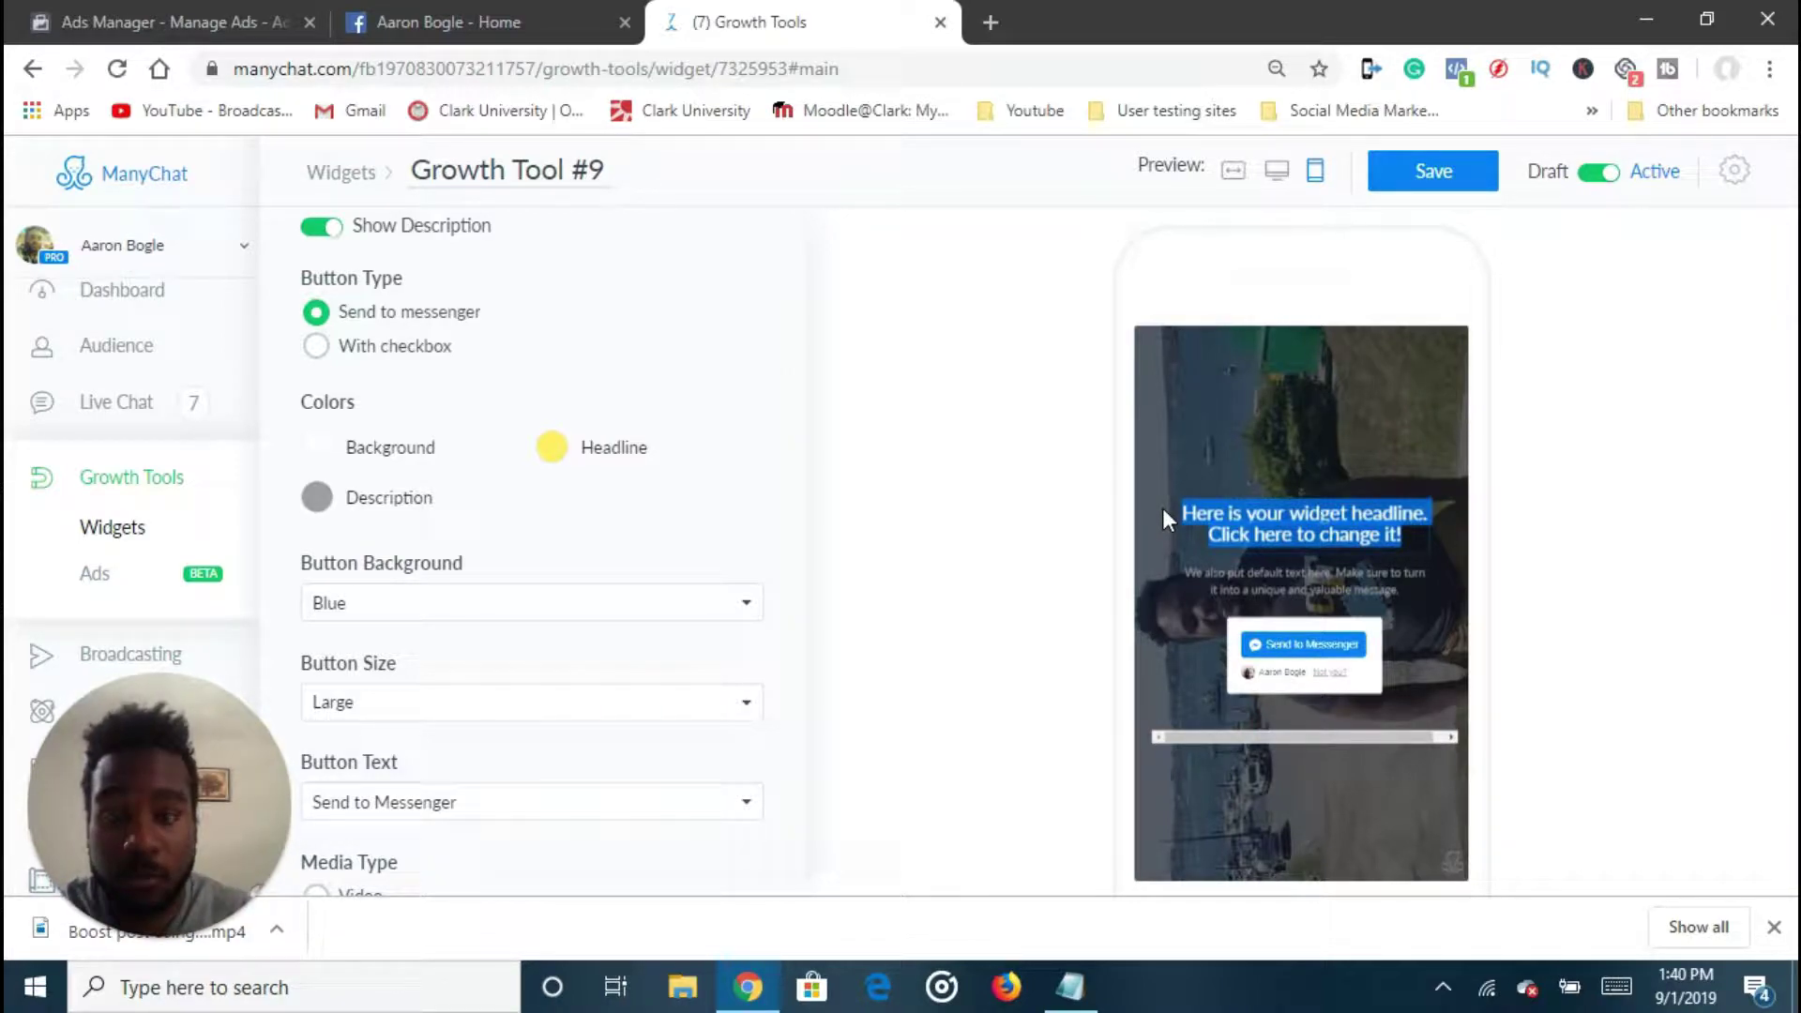
Replace the headline with 'Are You making these common FB Ad Mistakes?' and select the description
text(Are You)
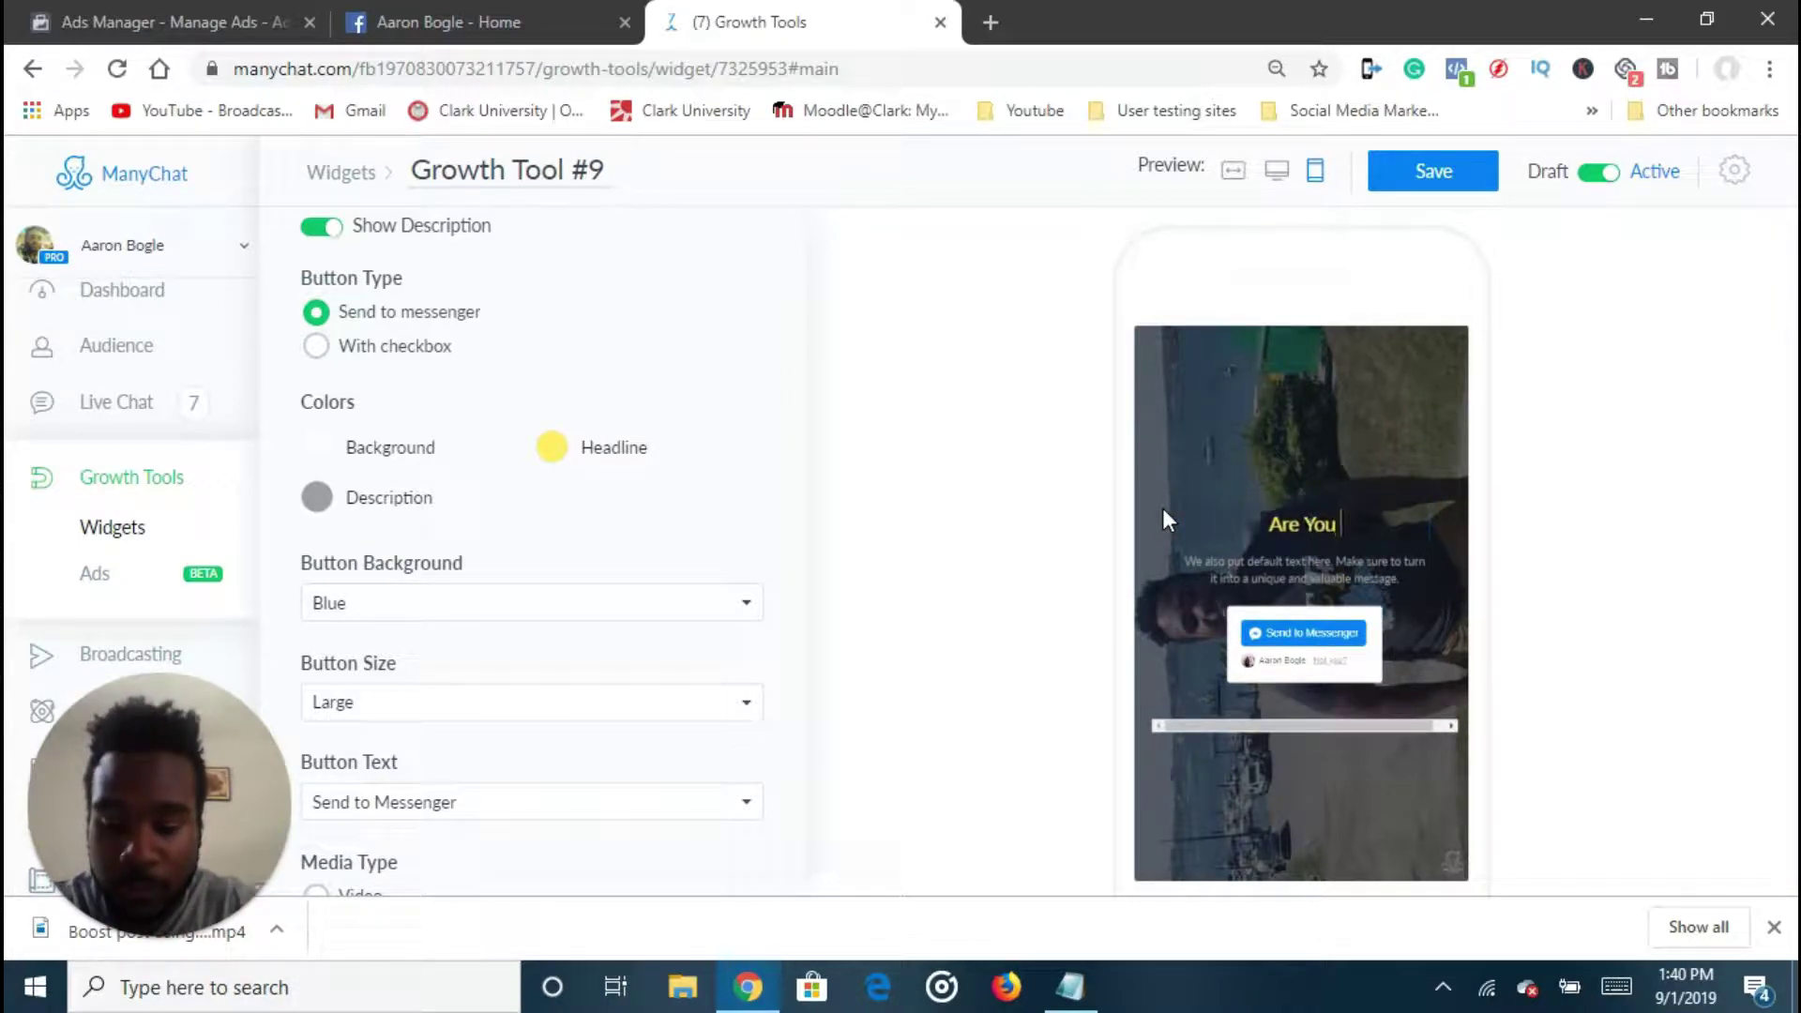
text( making these comm)
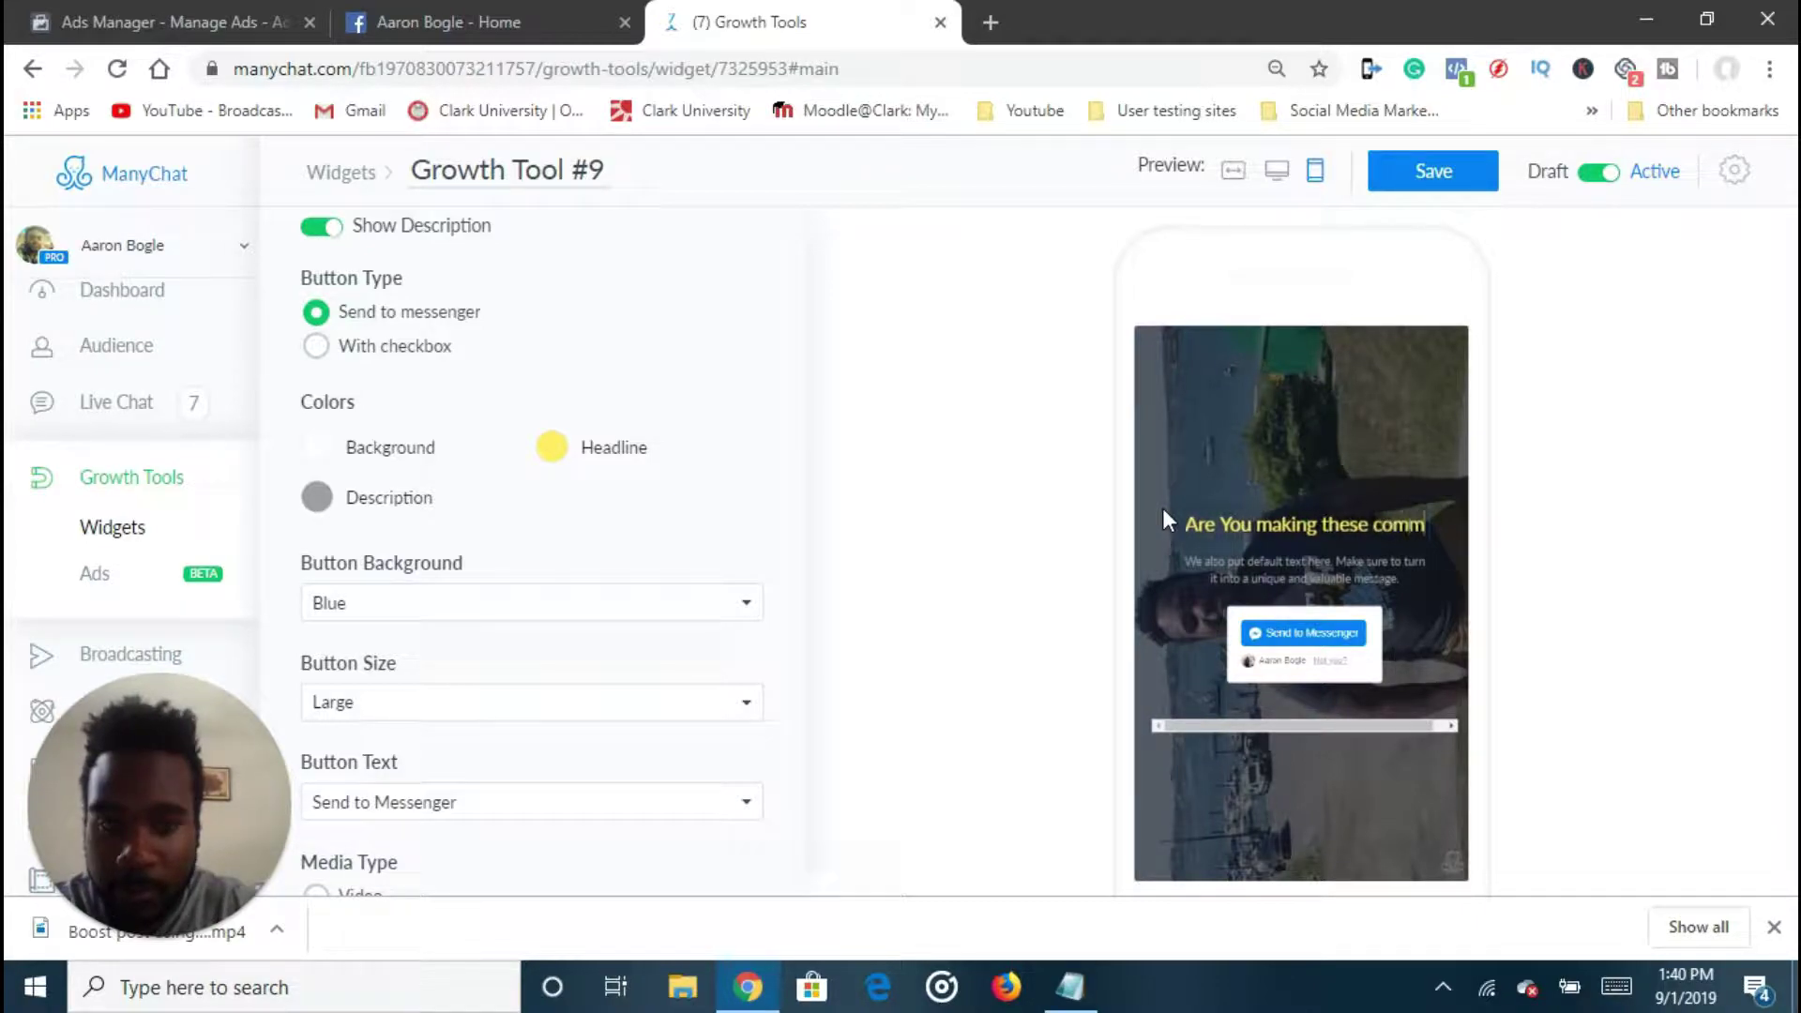
text(on FB Ad Mista)
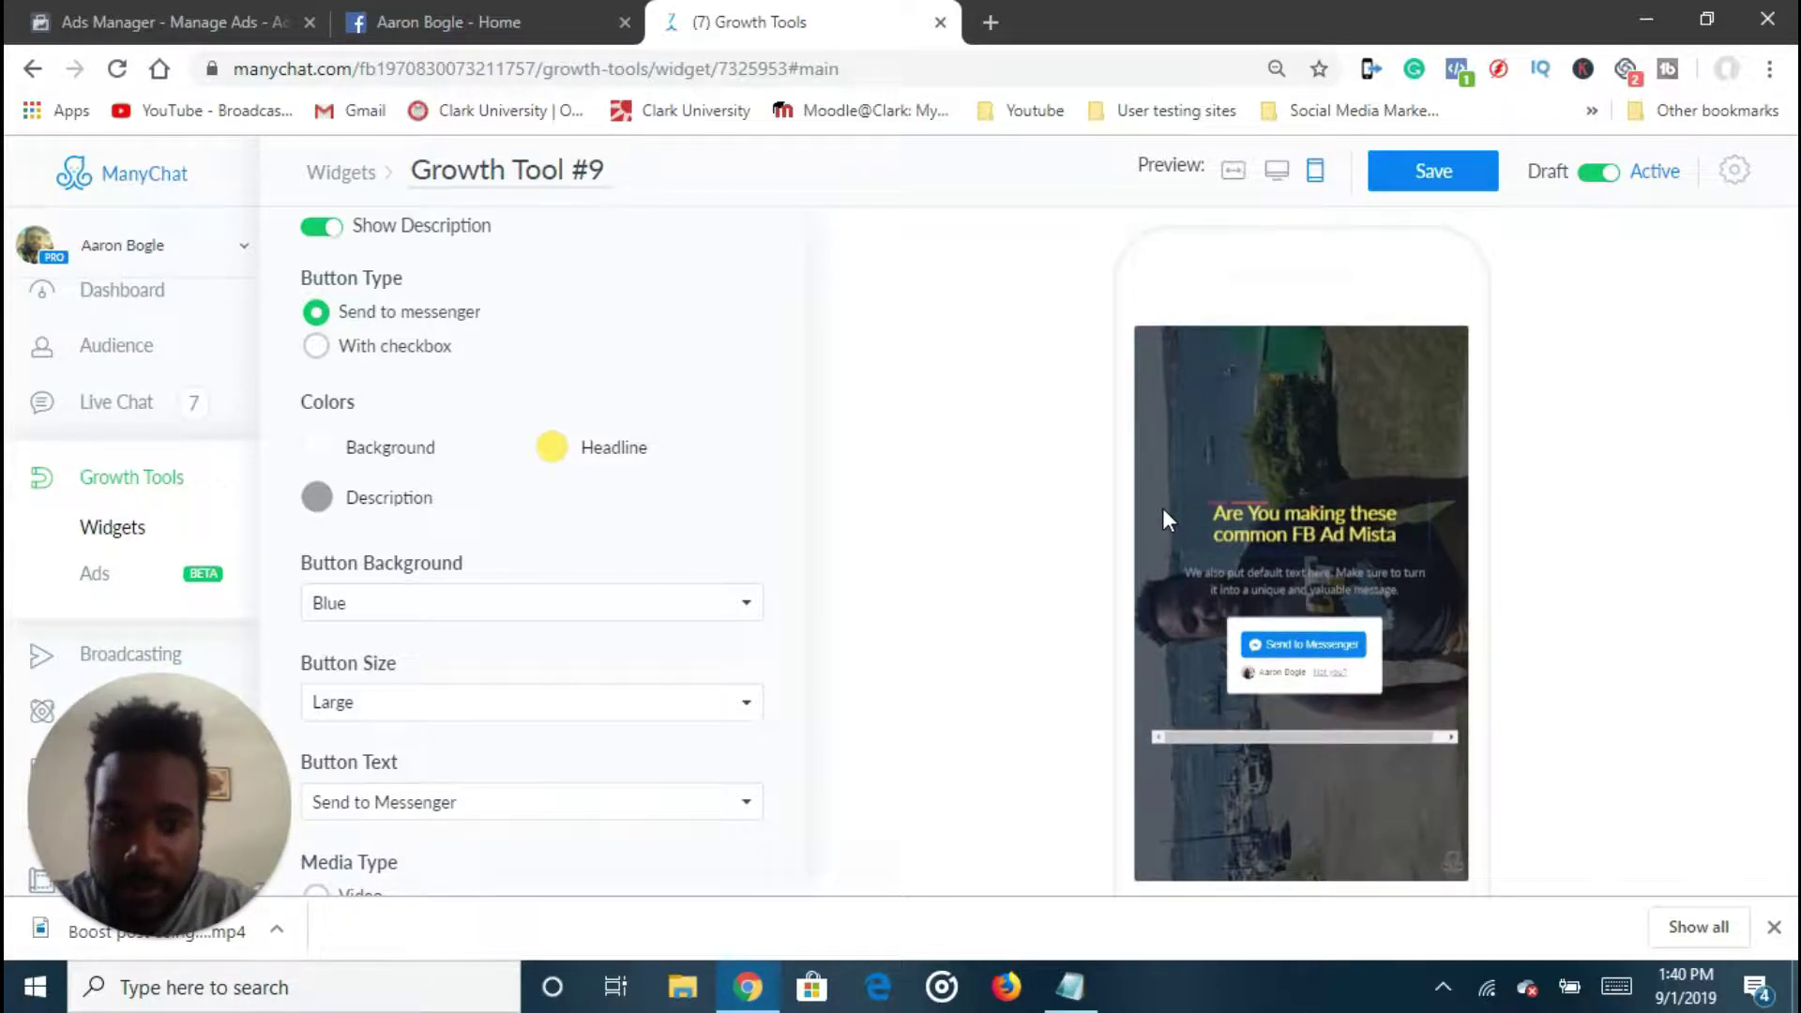
text(kes?)
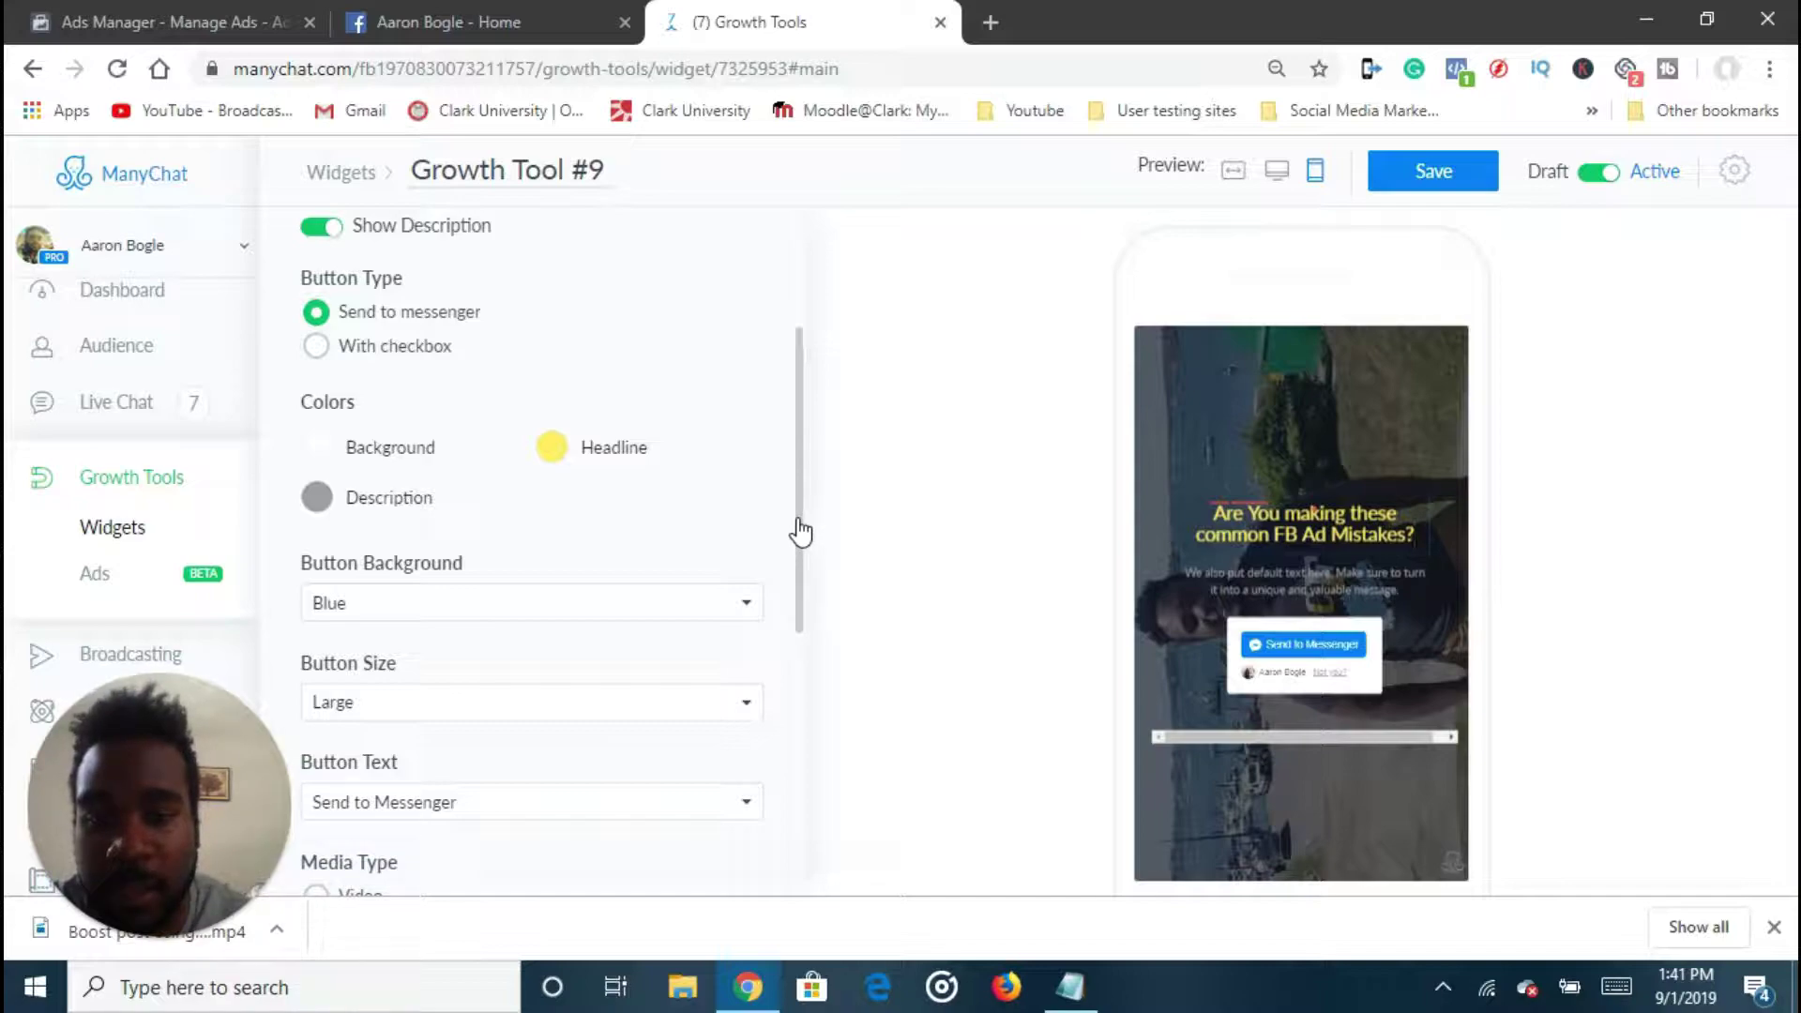
mouse_move(795, 526)
mouse_down()
mouse_move(784, 594)
mouse_move(786, 544)
mouse_up()
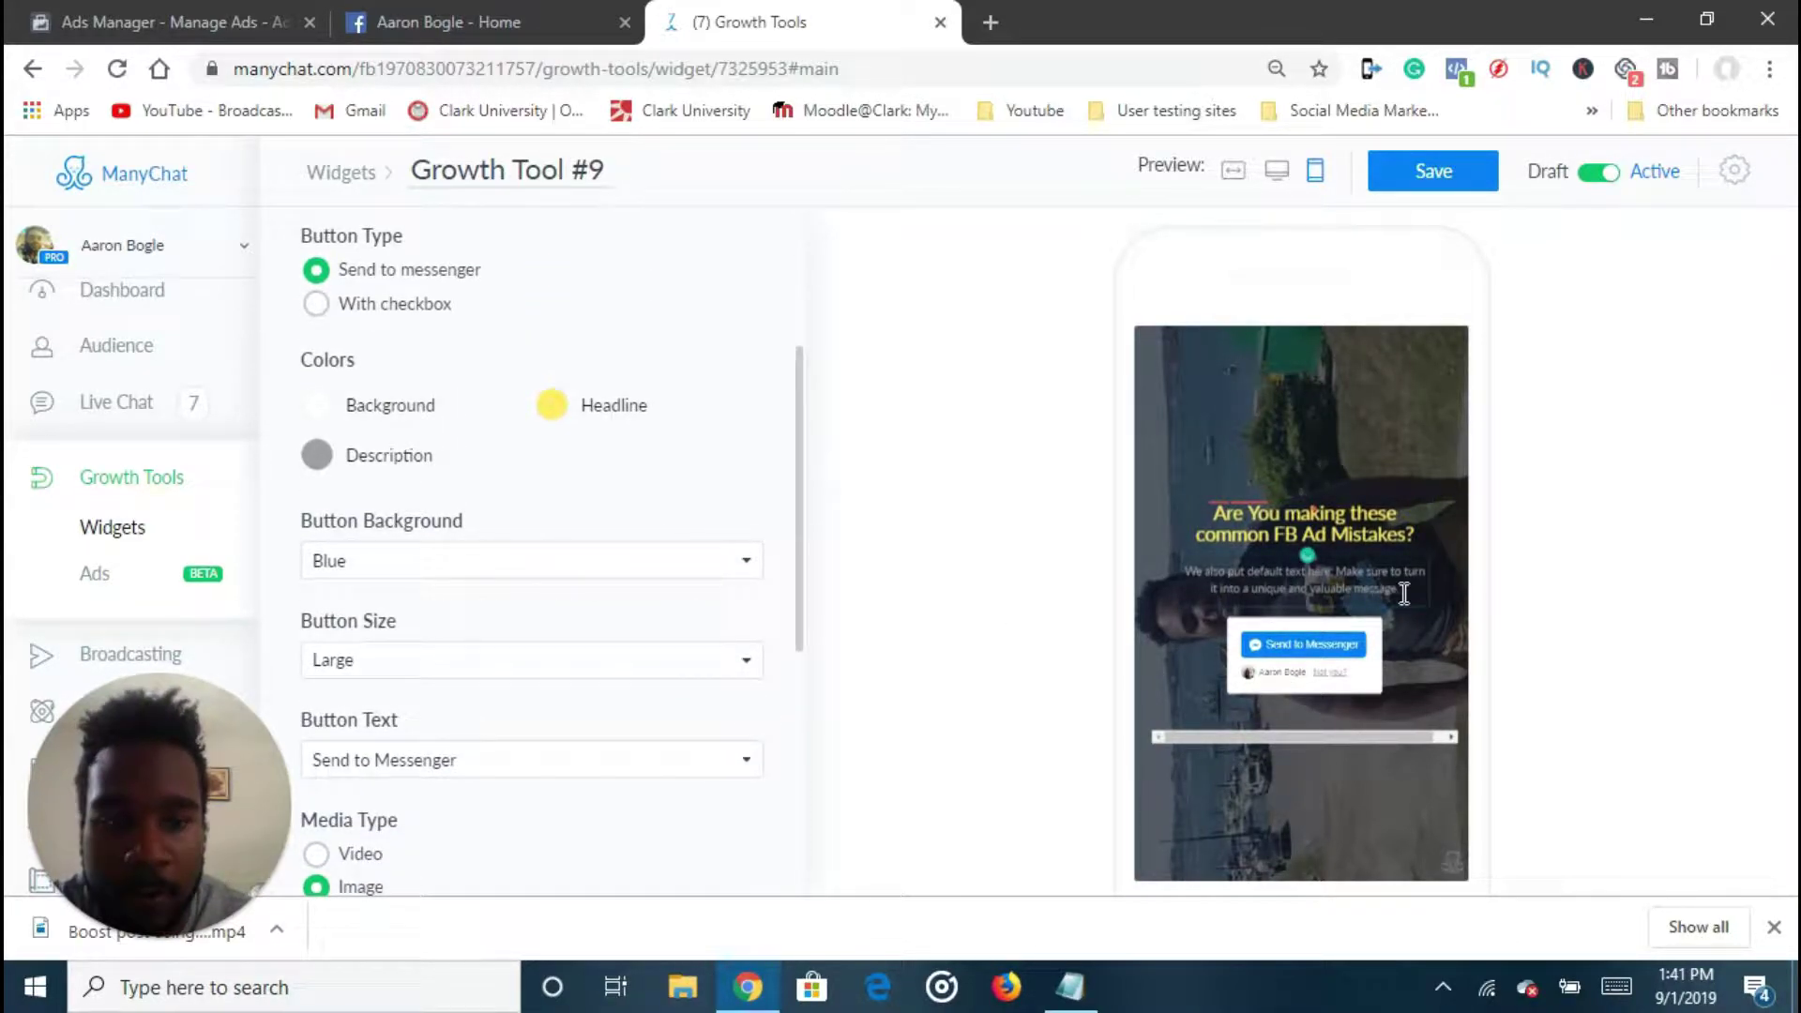
Change the description to 'Clikcc below to learn how to fix these mistakes ASAP' and colour it yellow
drag(1404, 591, 1163, 566)
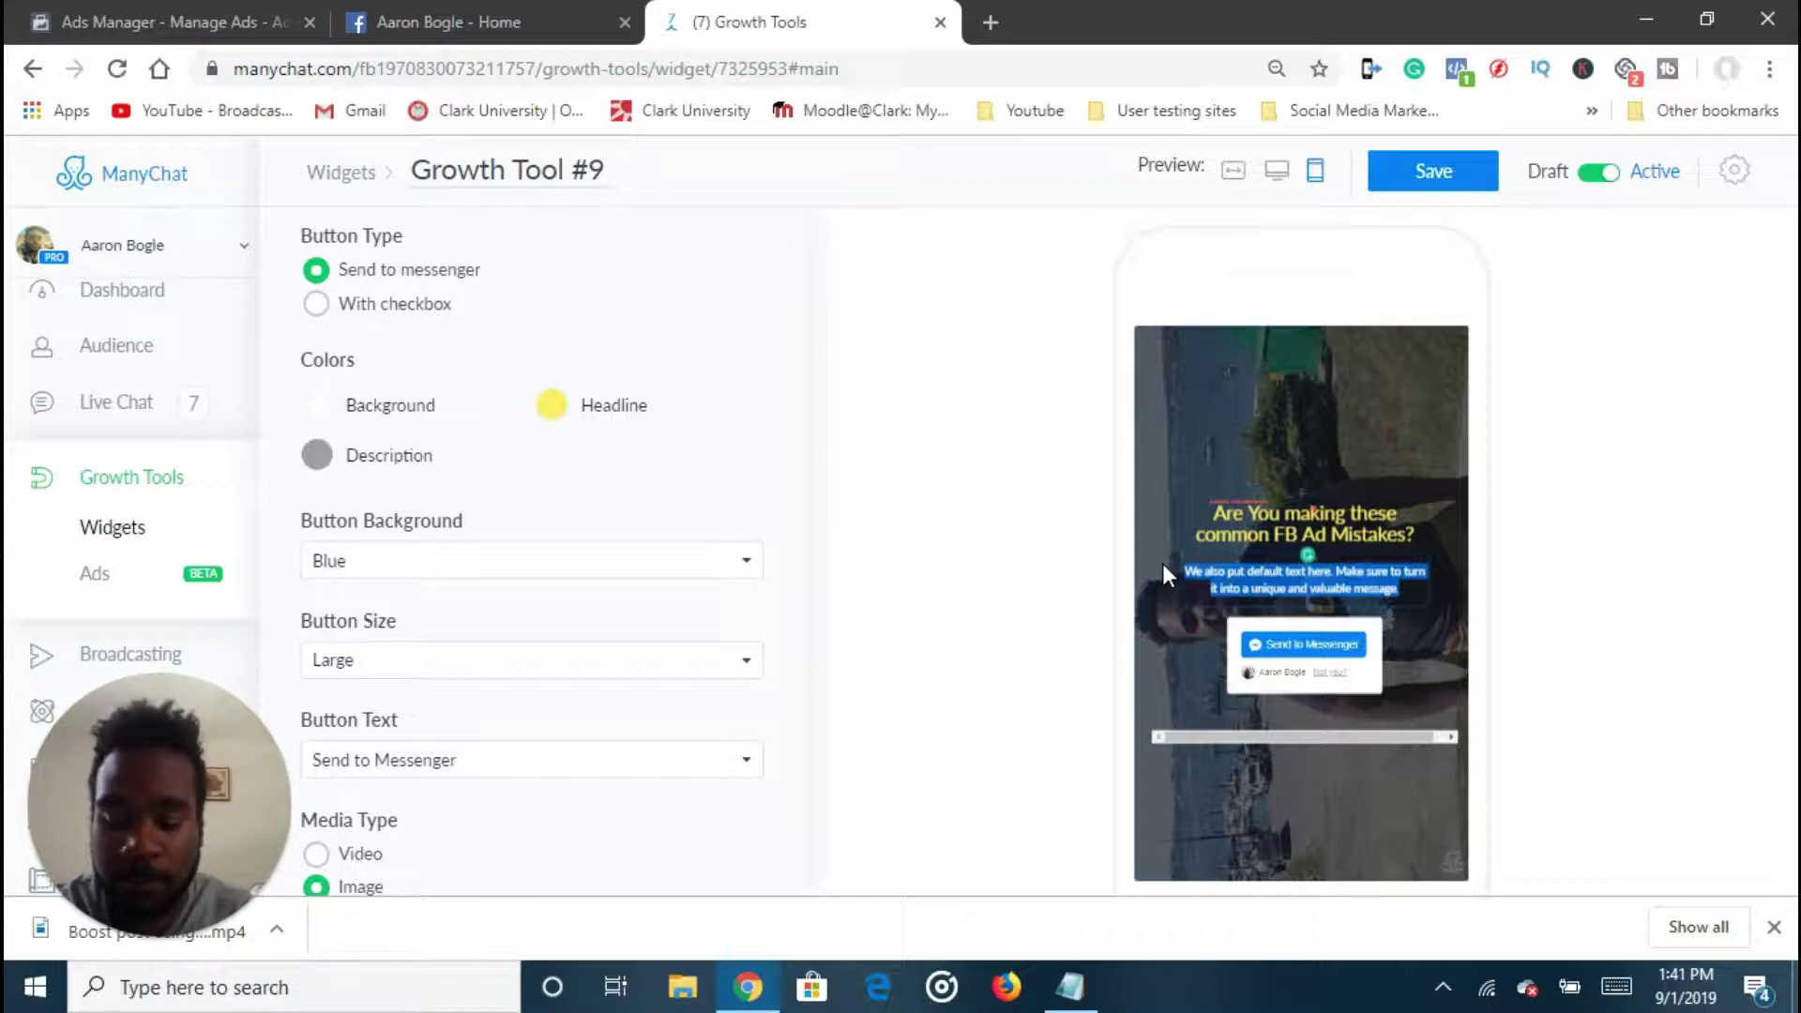
text(Clikcc below)
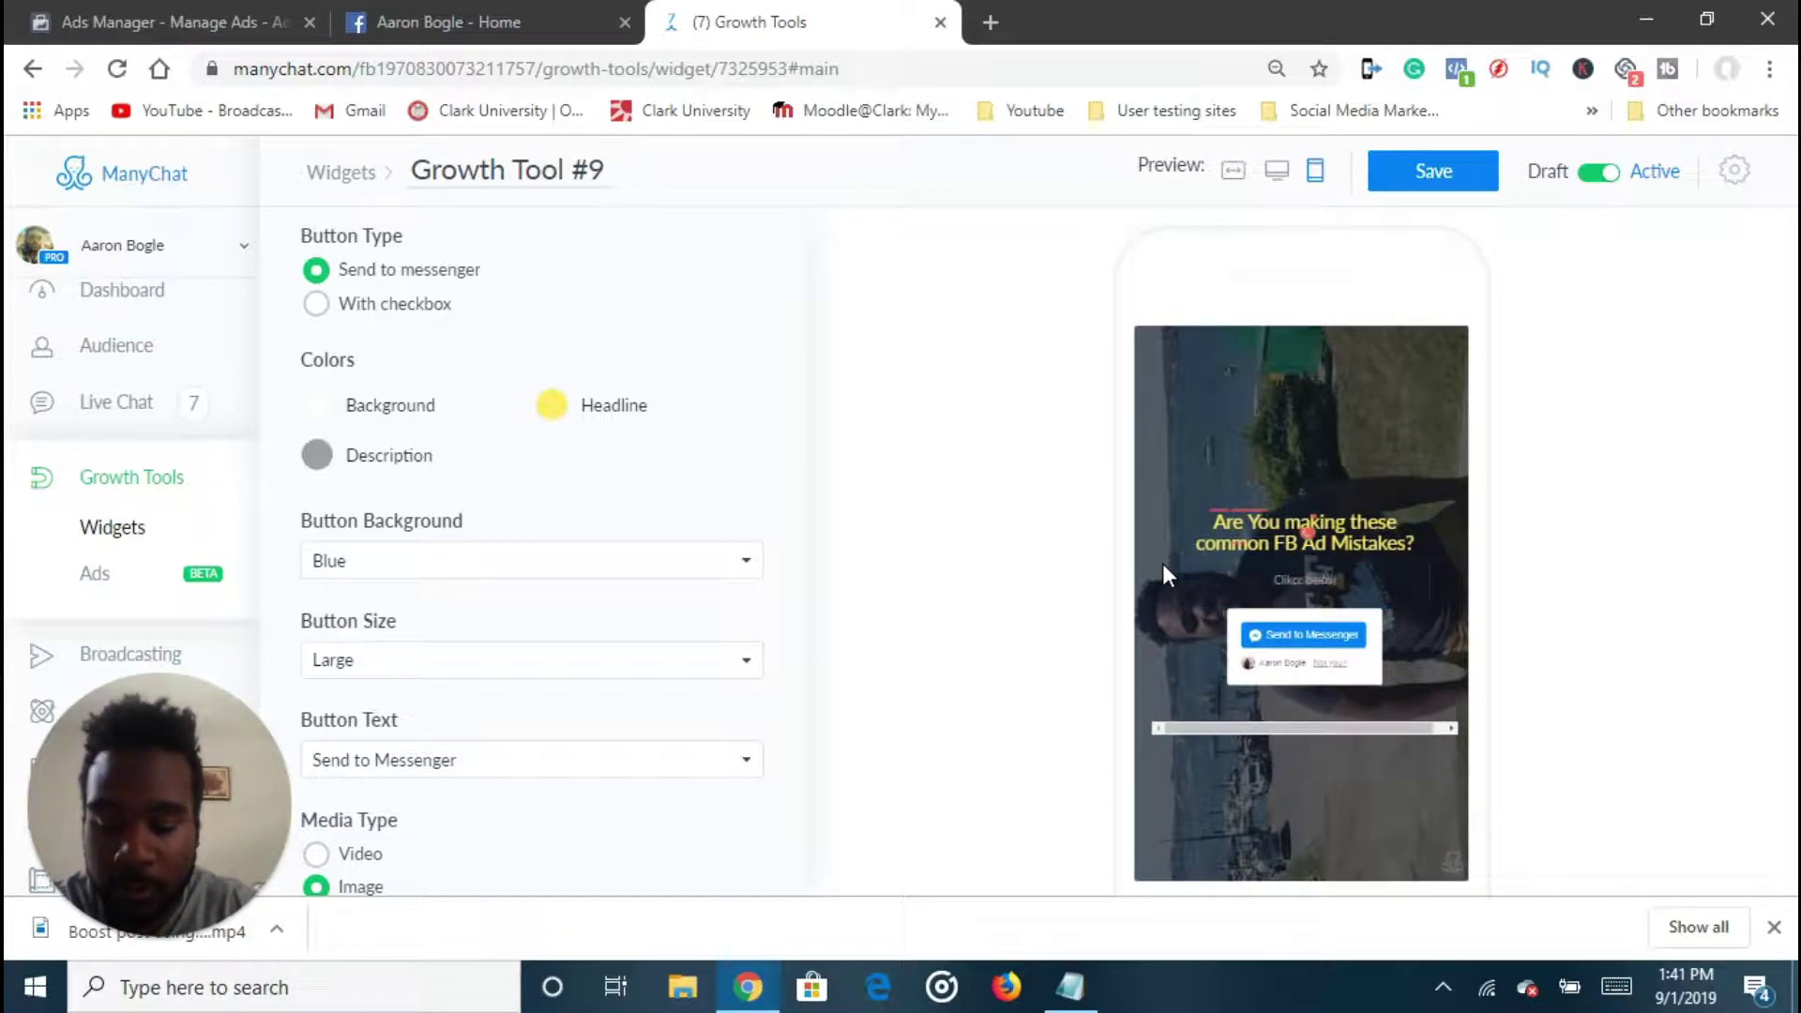
text( to learn how to fix these)
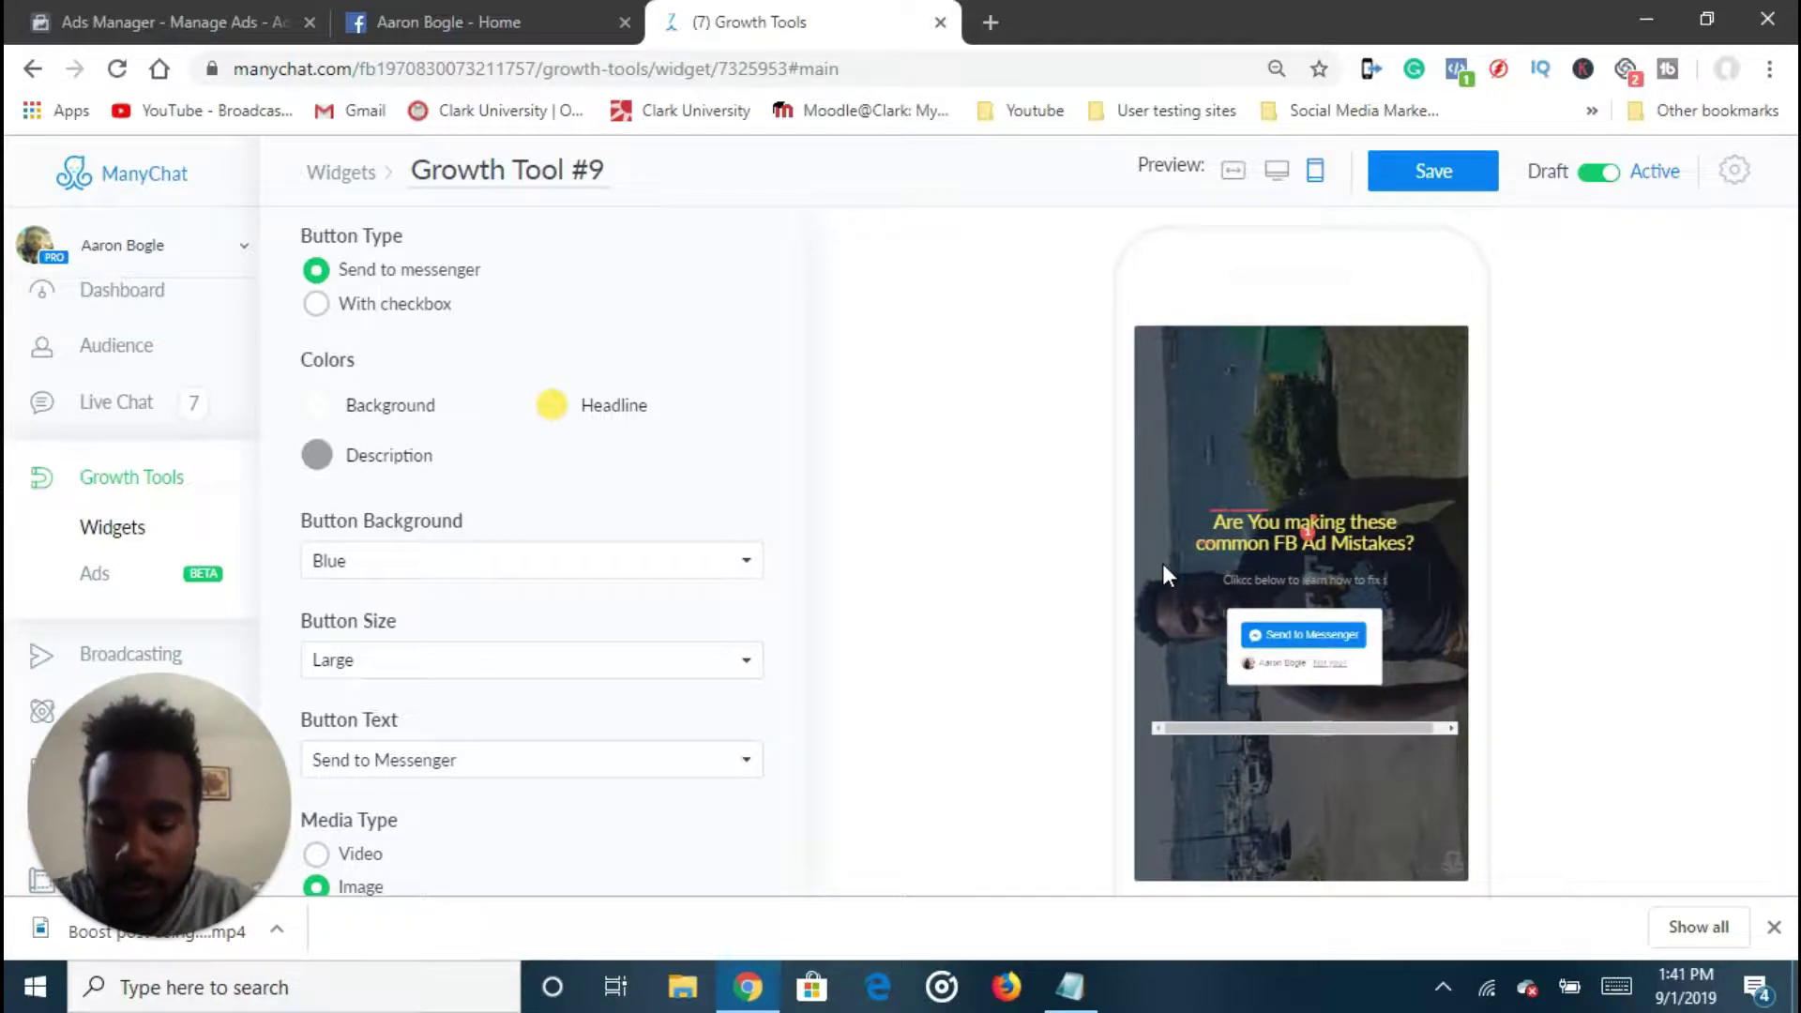
text( mistakes ASAP)
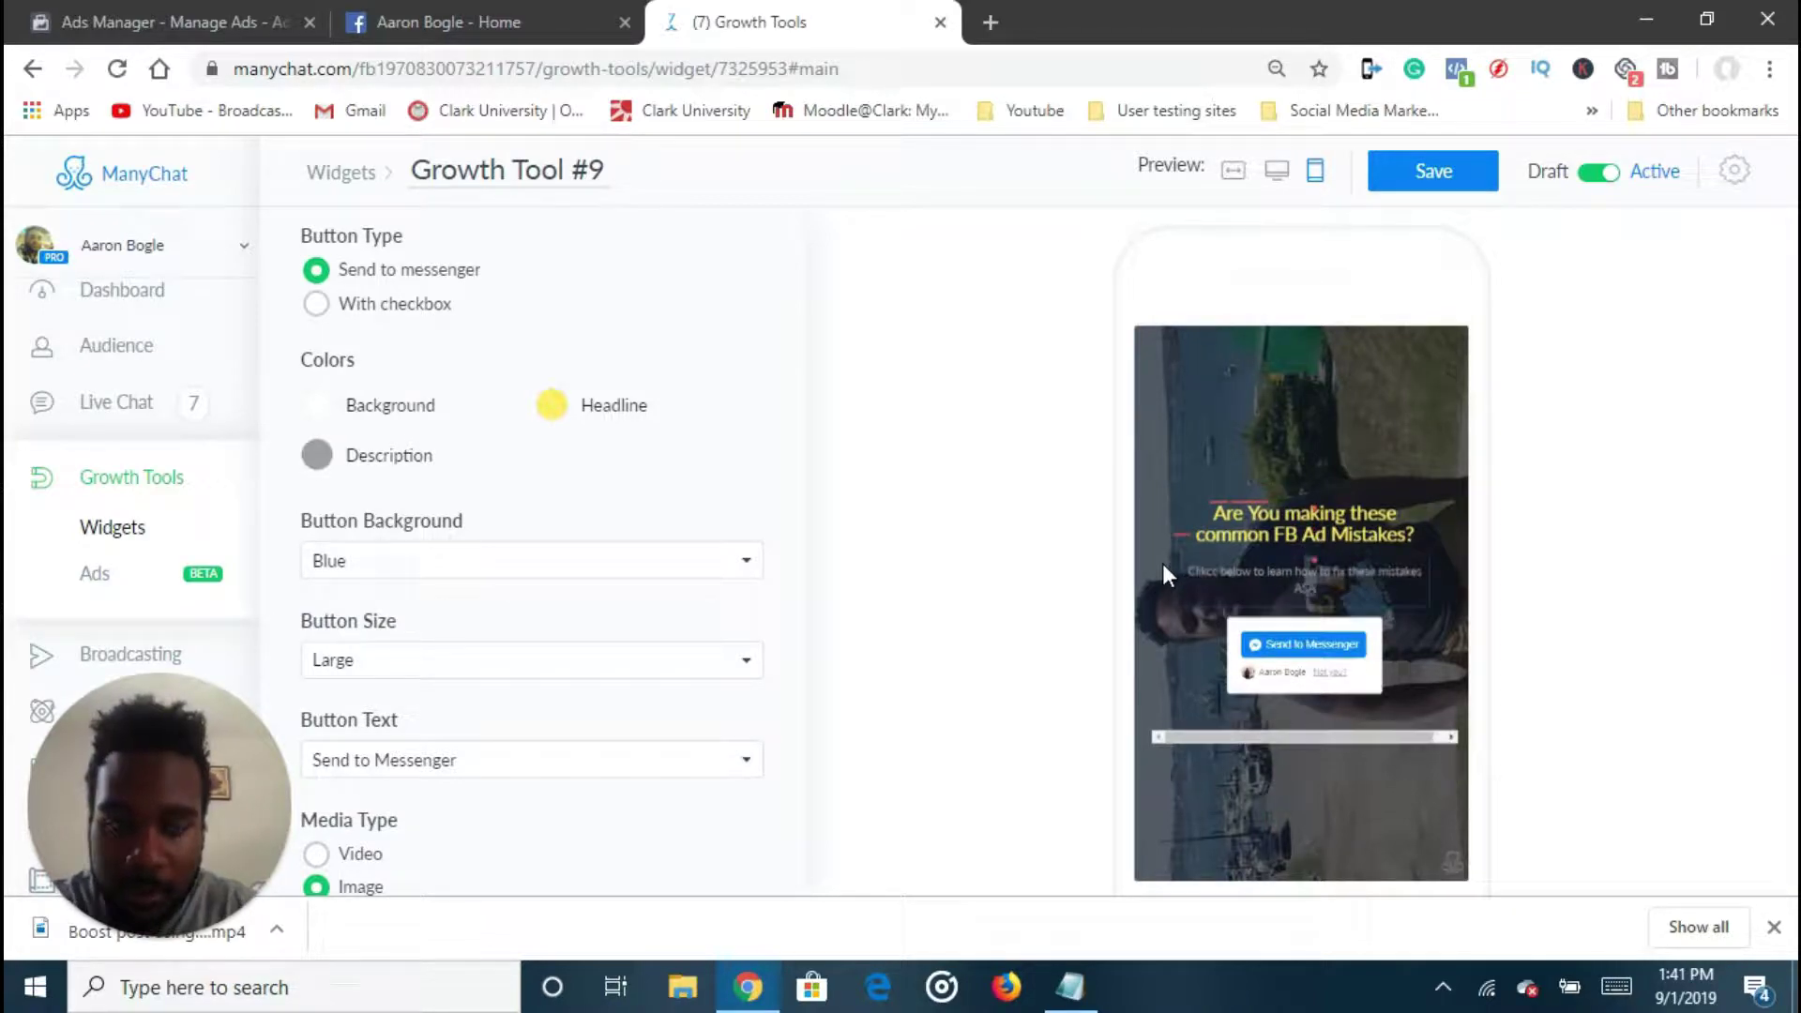
click(319, 455)
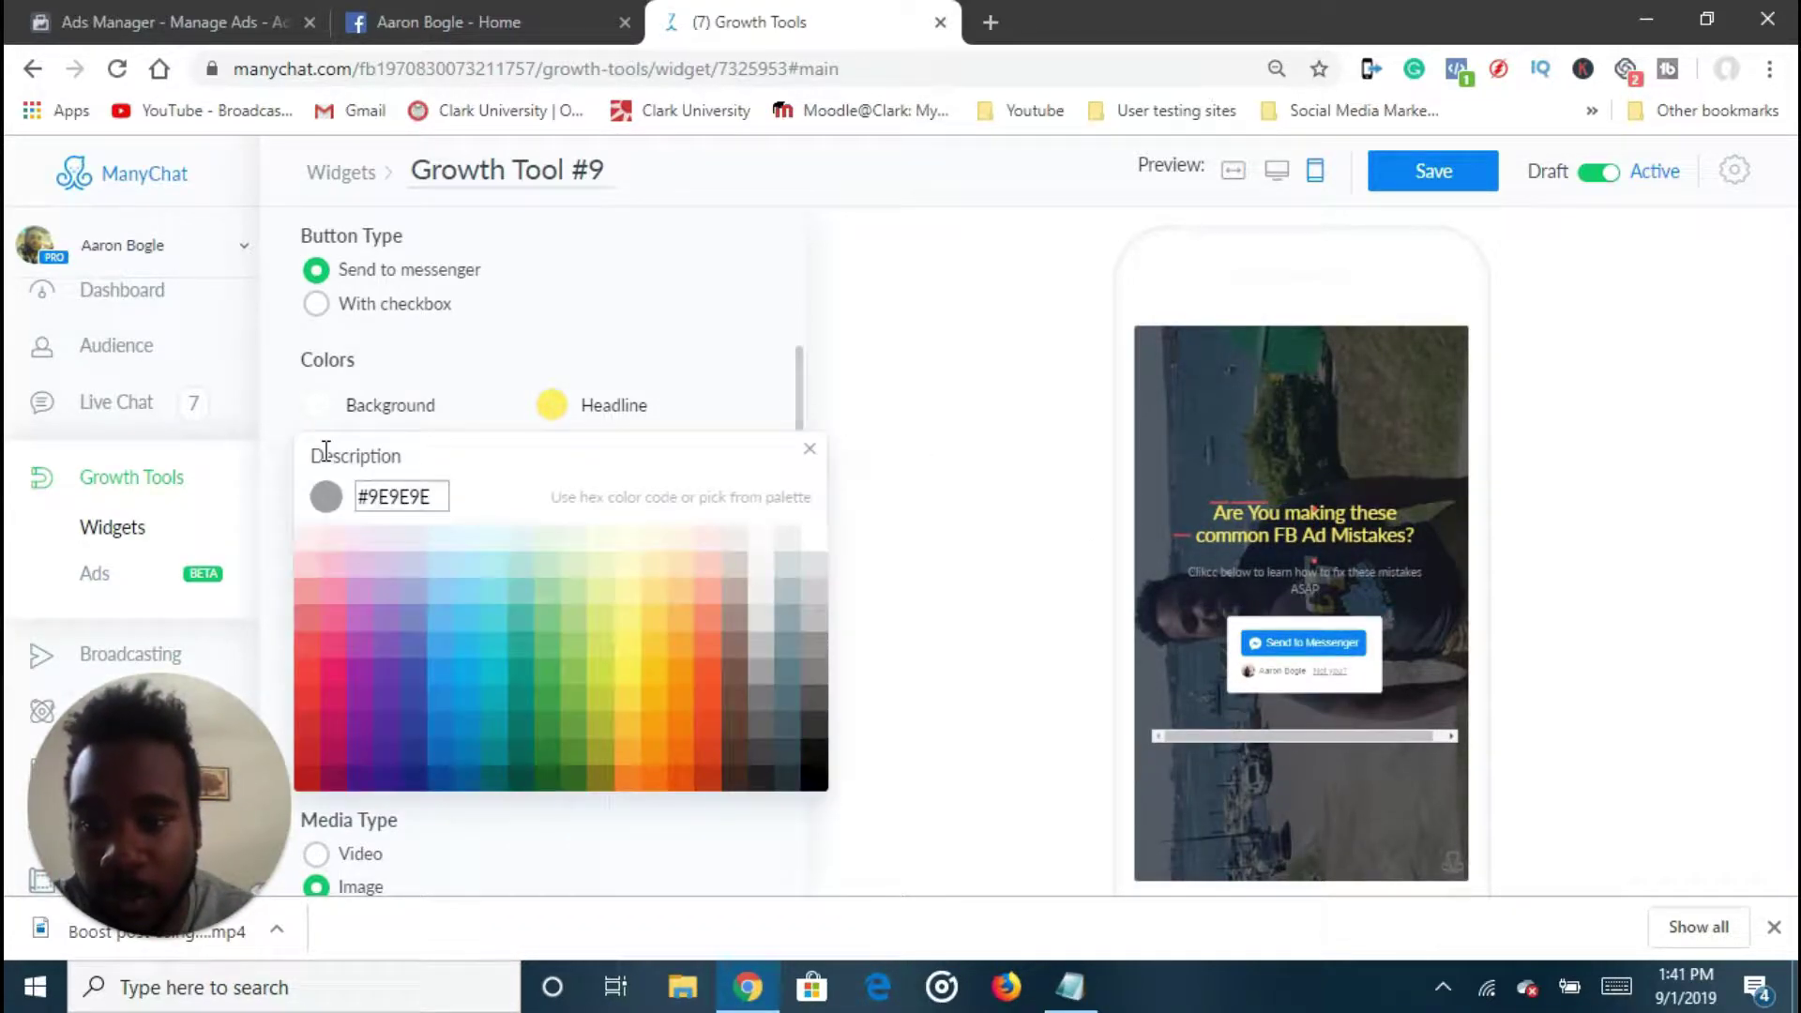
click(626, 698)
click(978, 492)
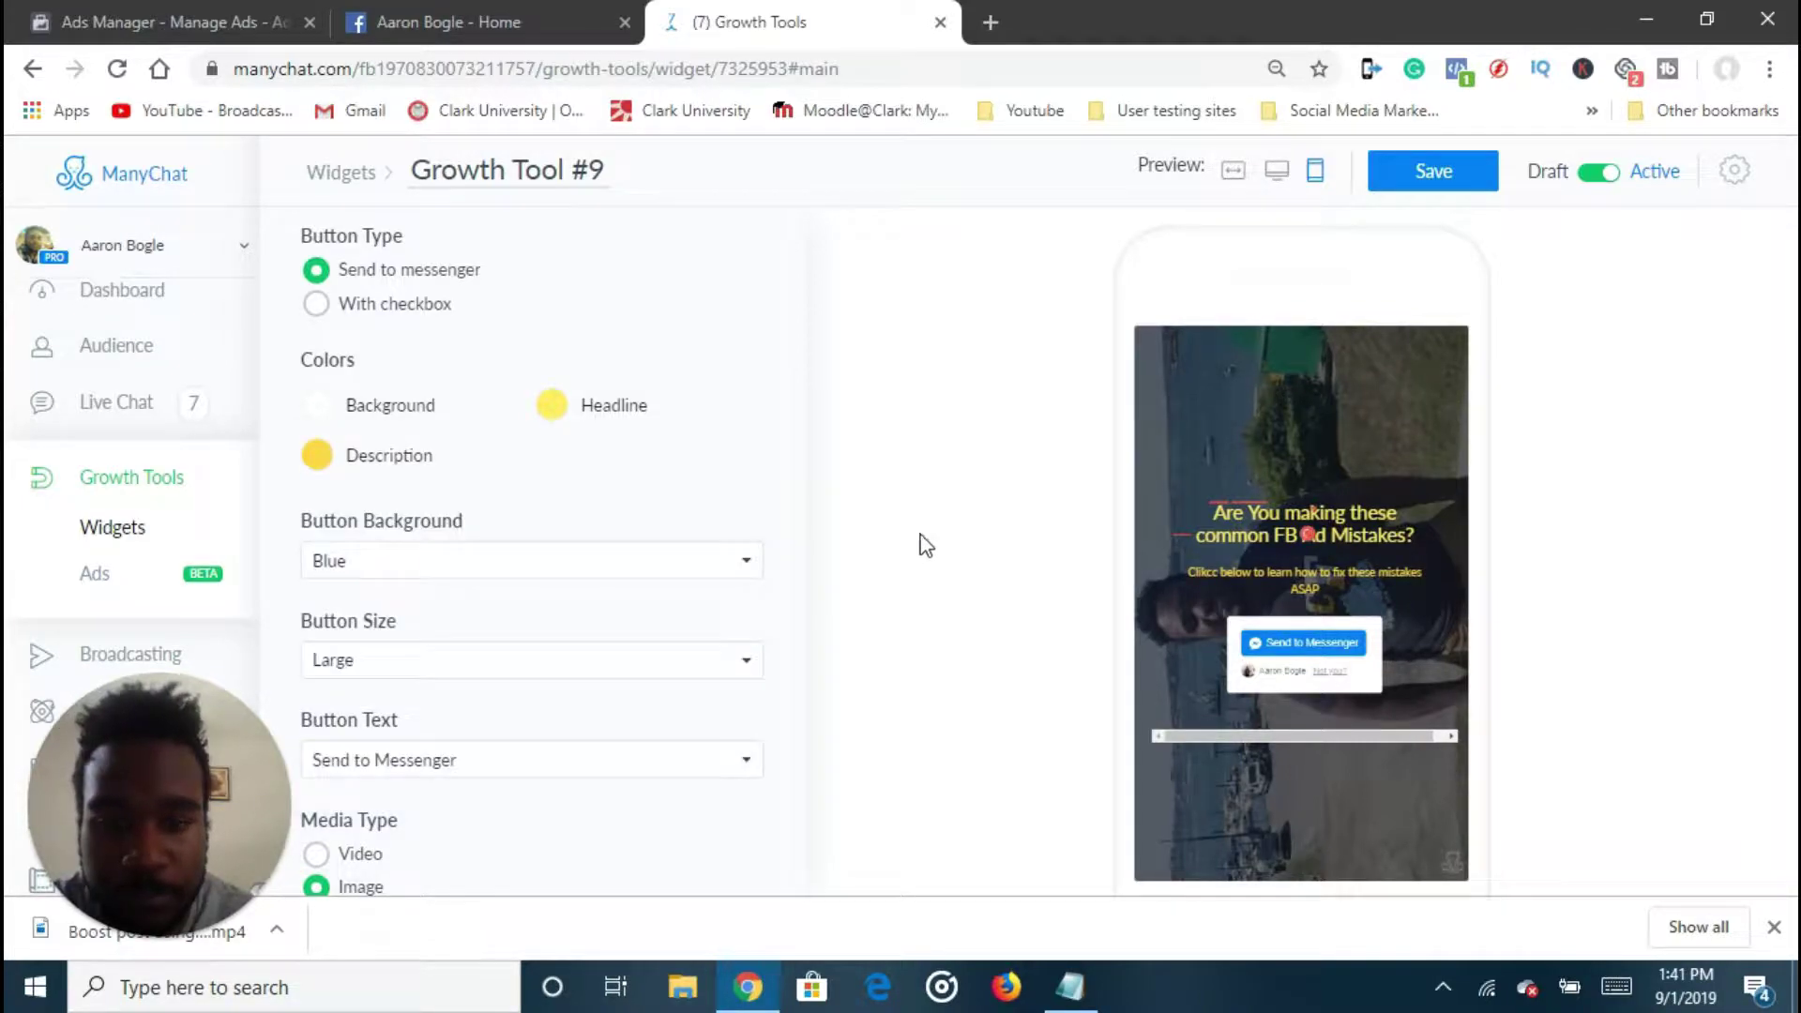
scroll(750, 617, down, 2)
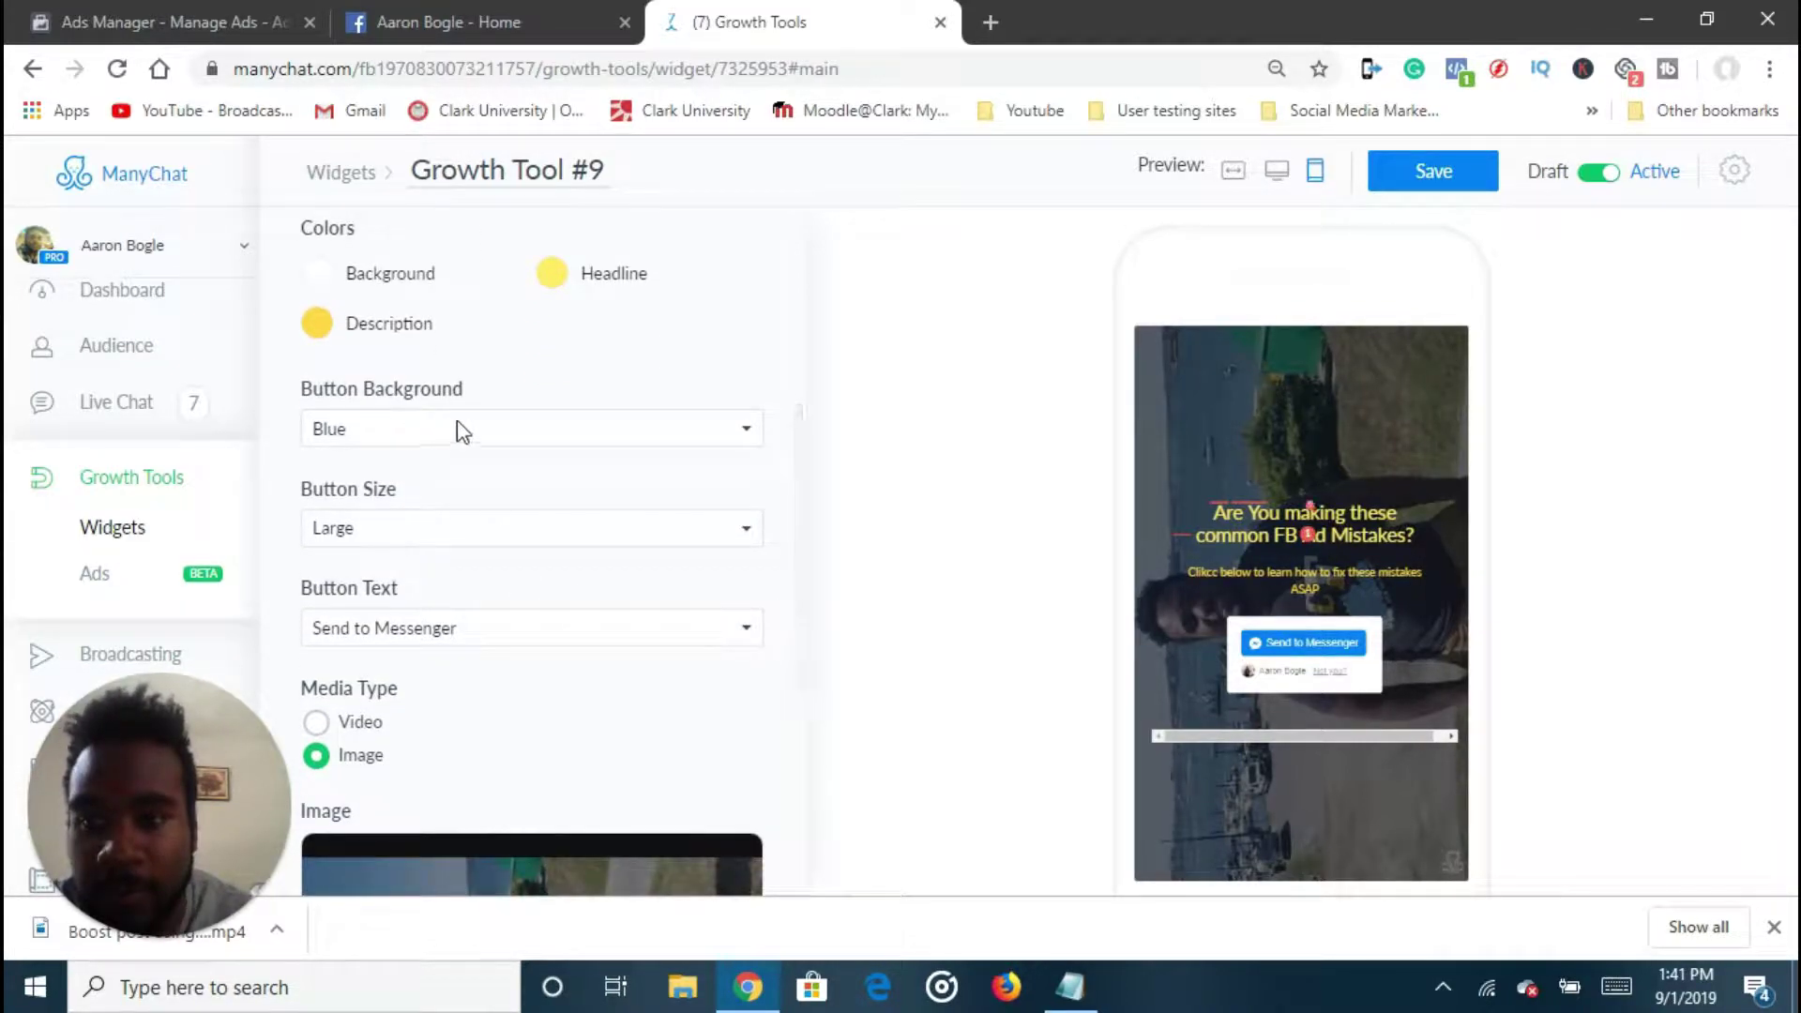
Try other button background and size options, keeping the button Blue and Large
click(571, 437)
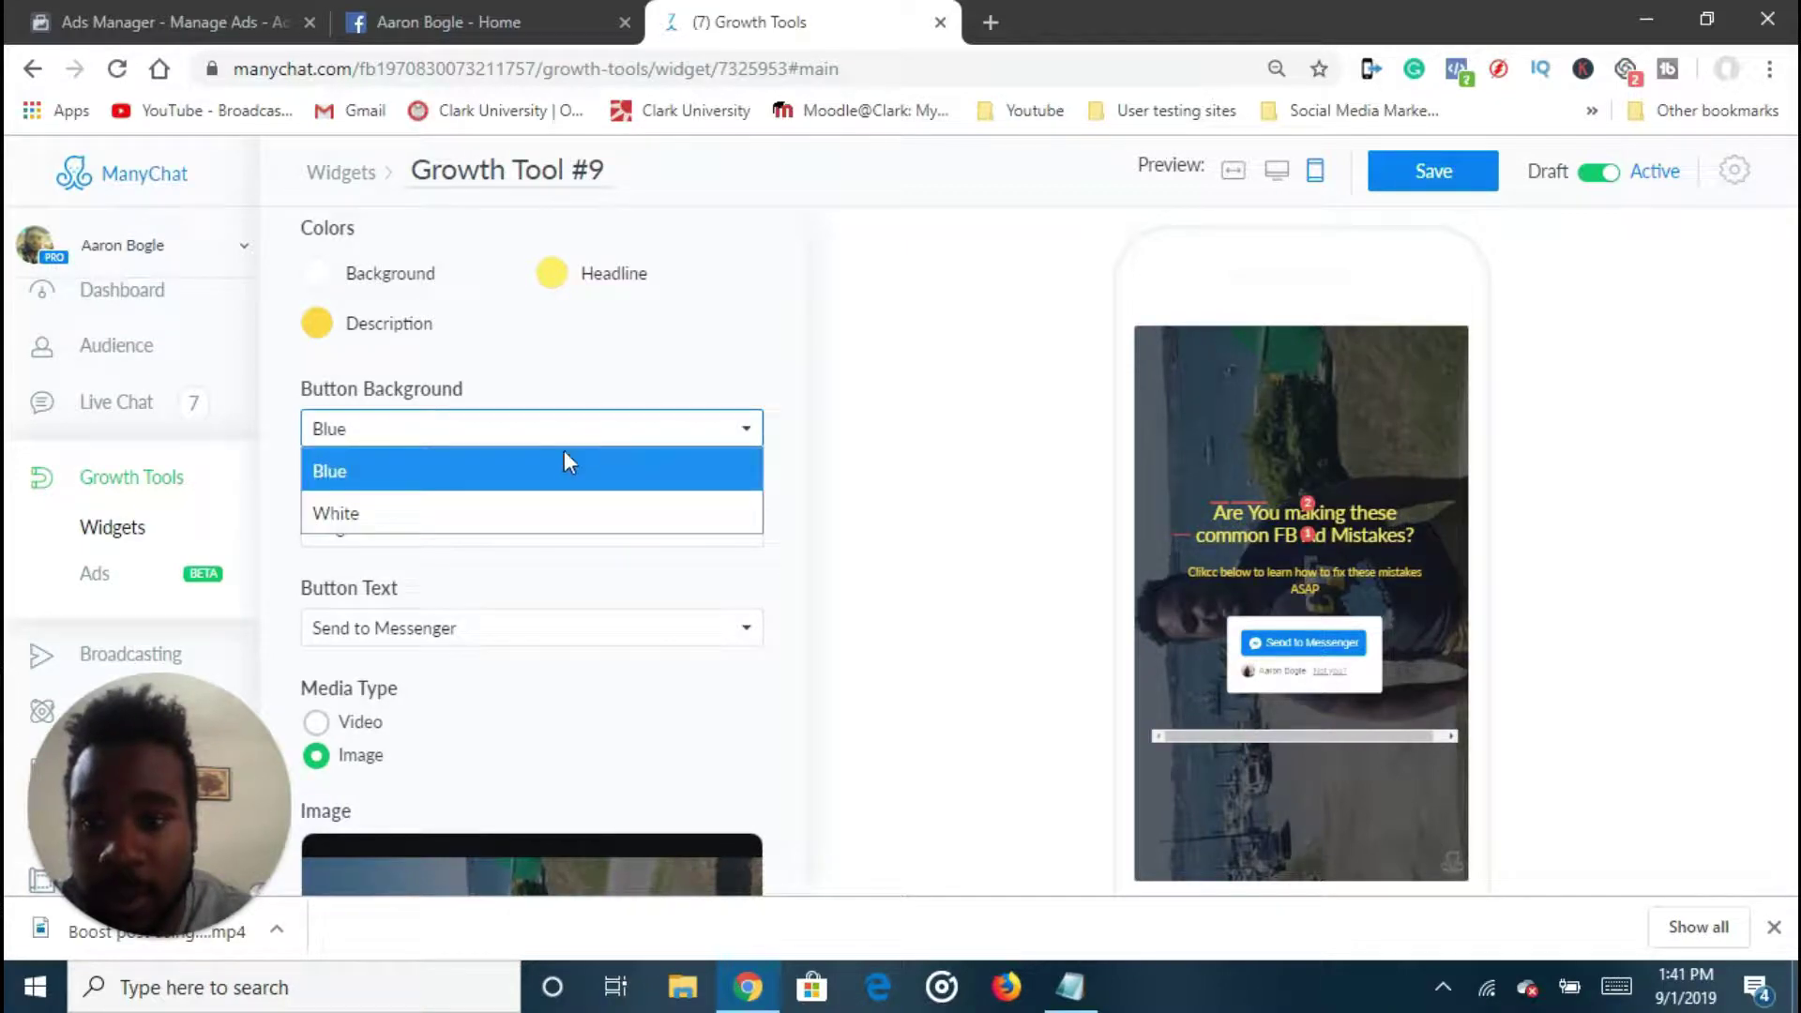
click(507, 514)
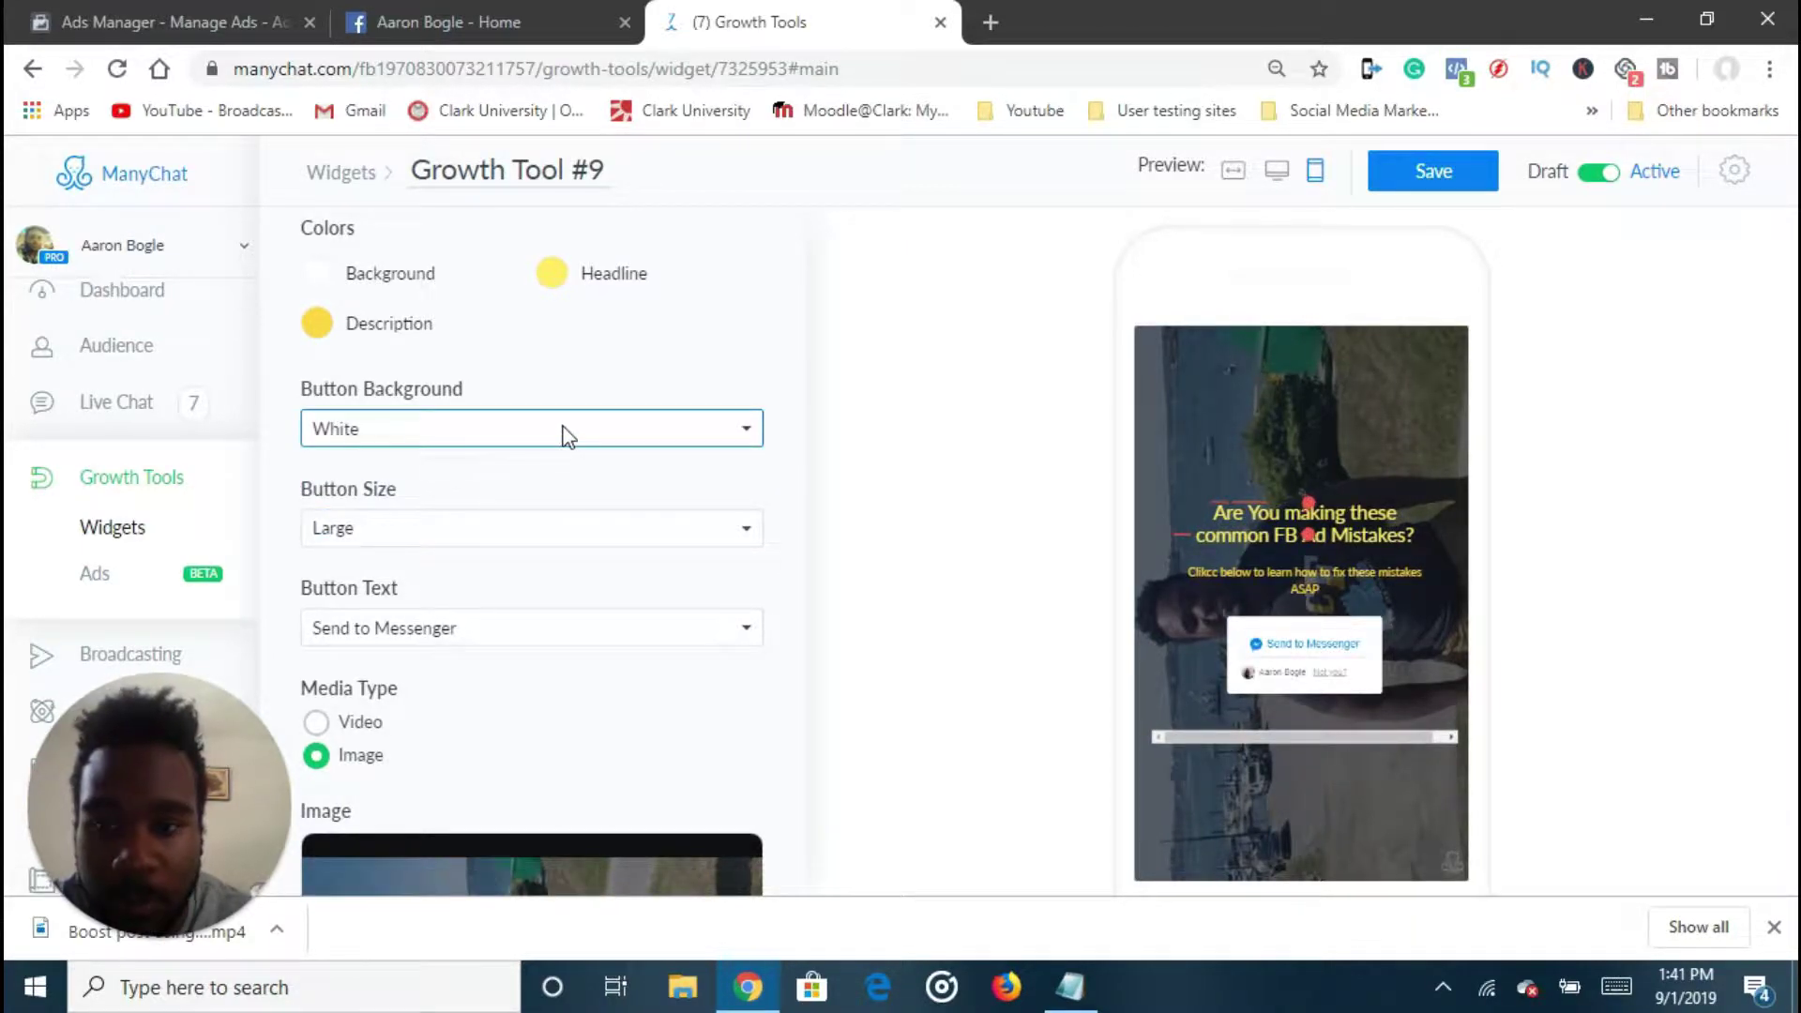
click(563, 431)
click(507, 472)
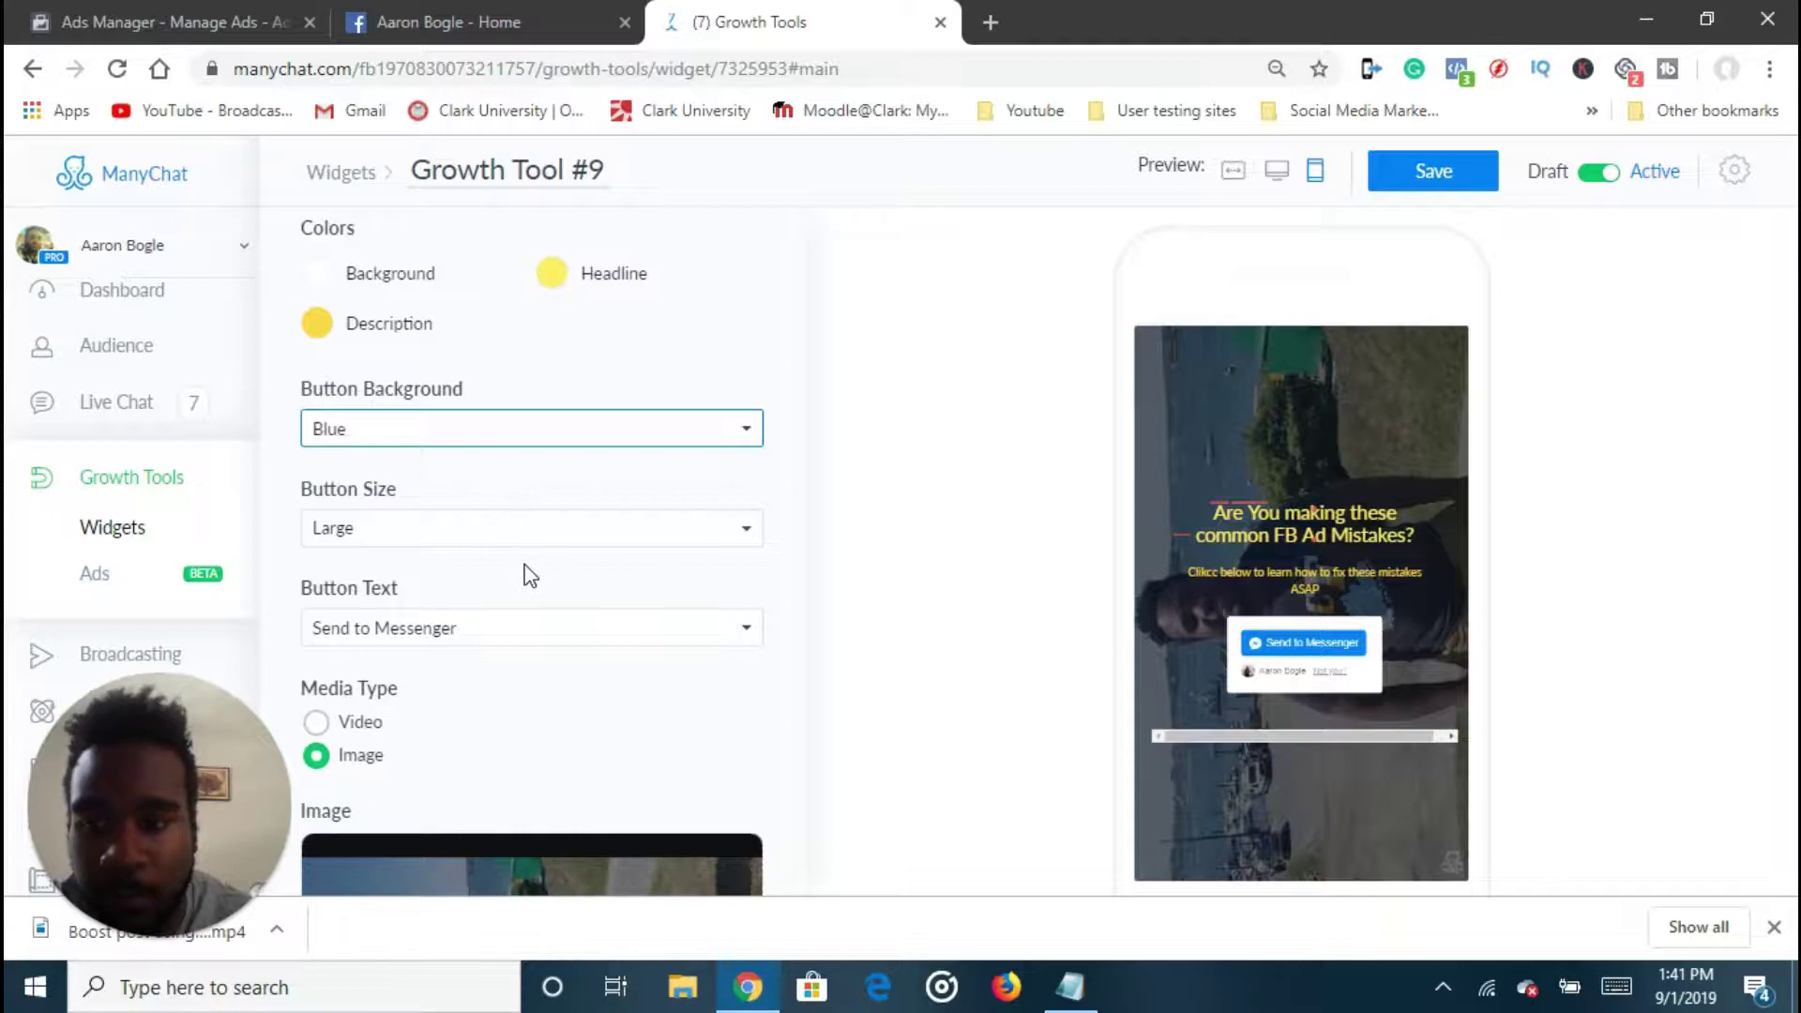
scroll(546, 560, down, 1)
click(544, 394)
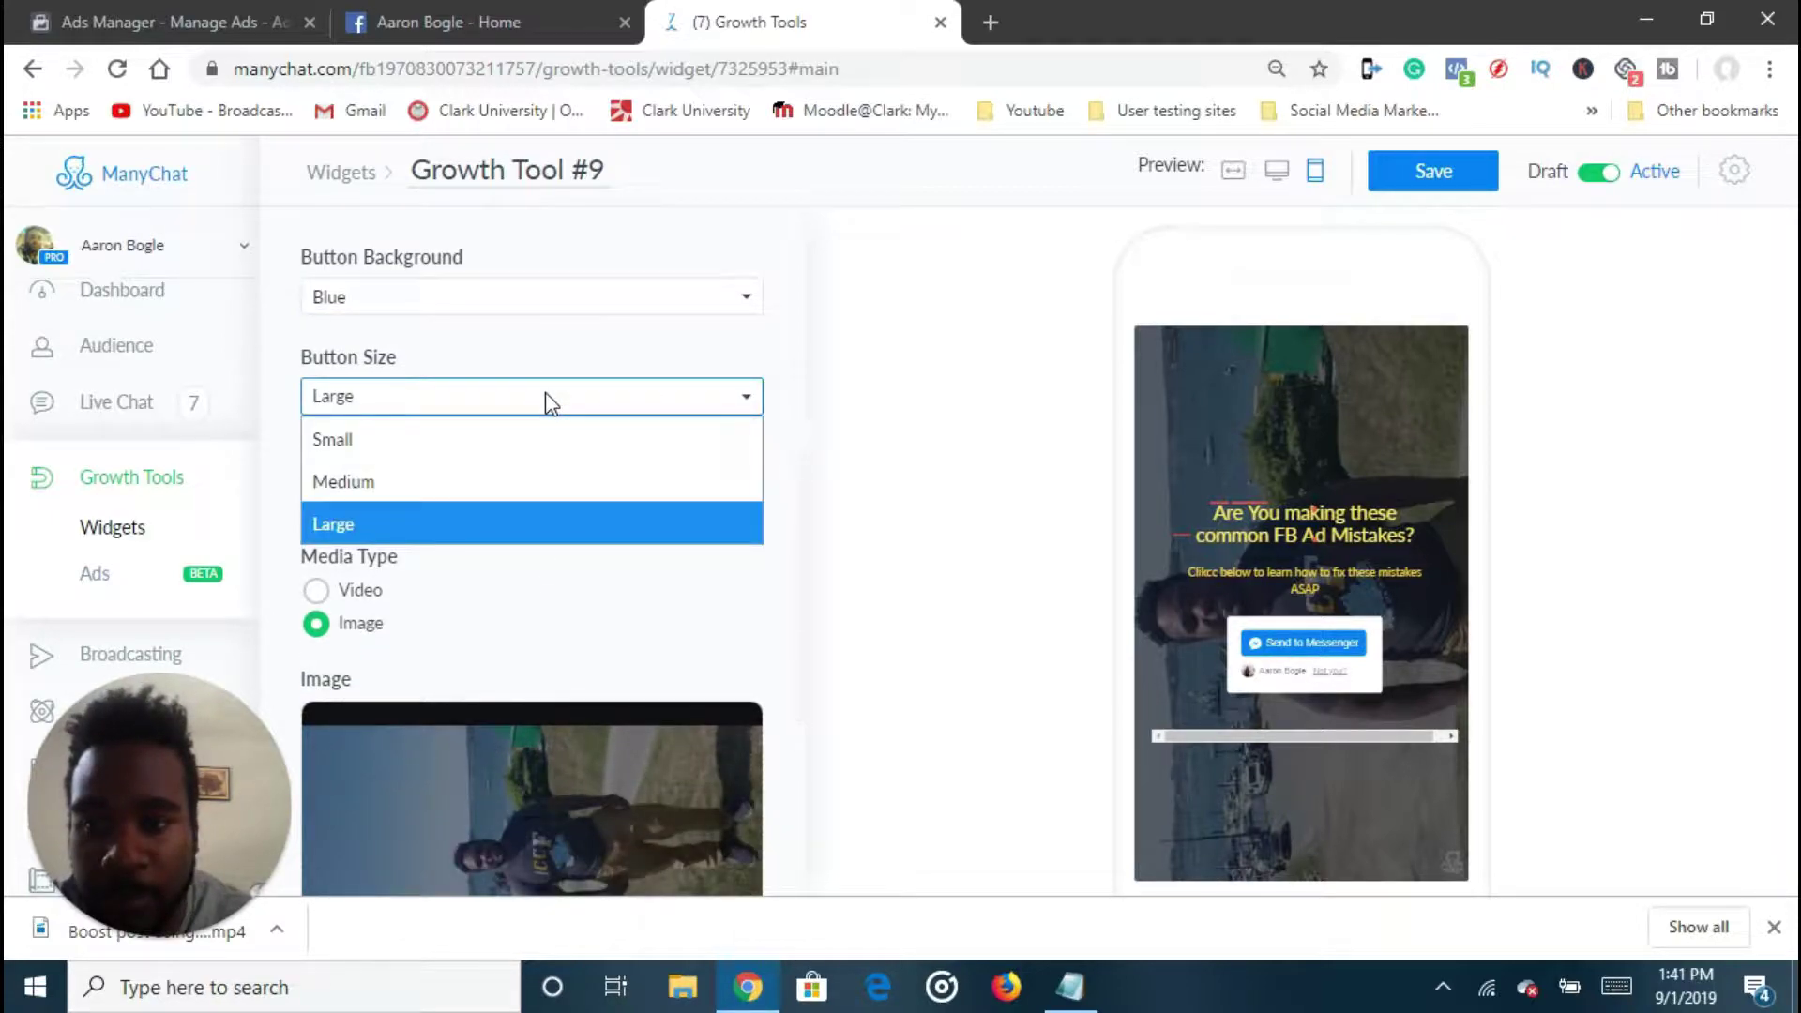
click(502, 452)
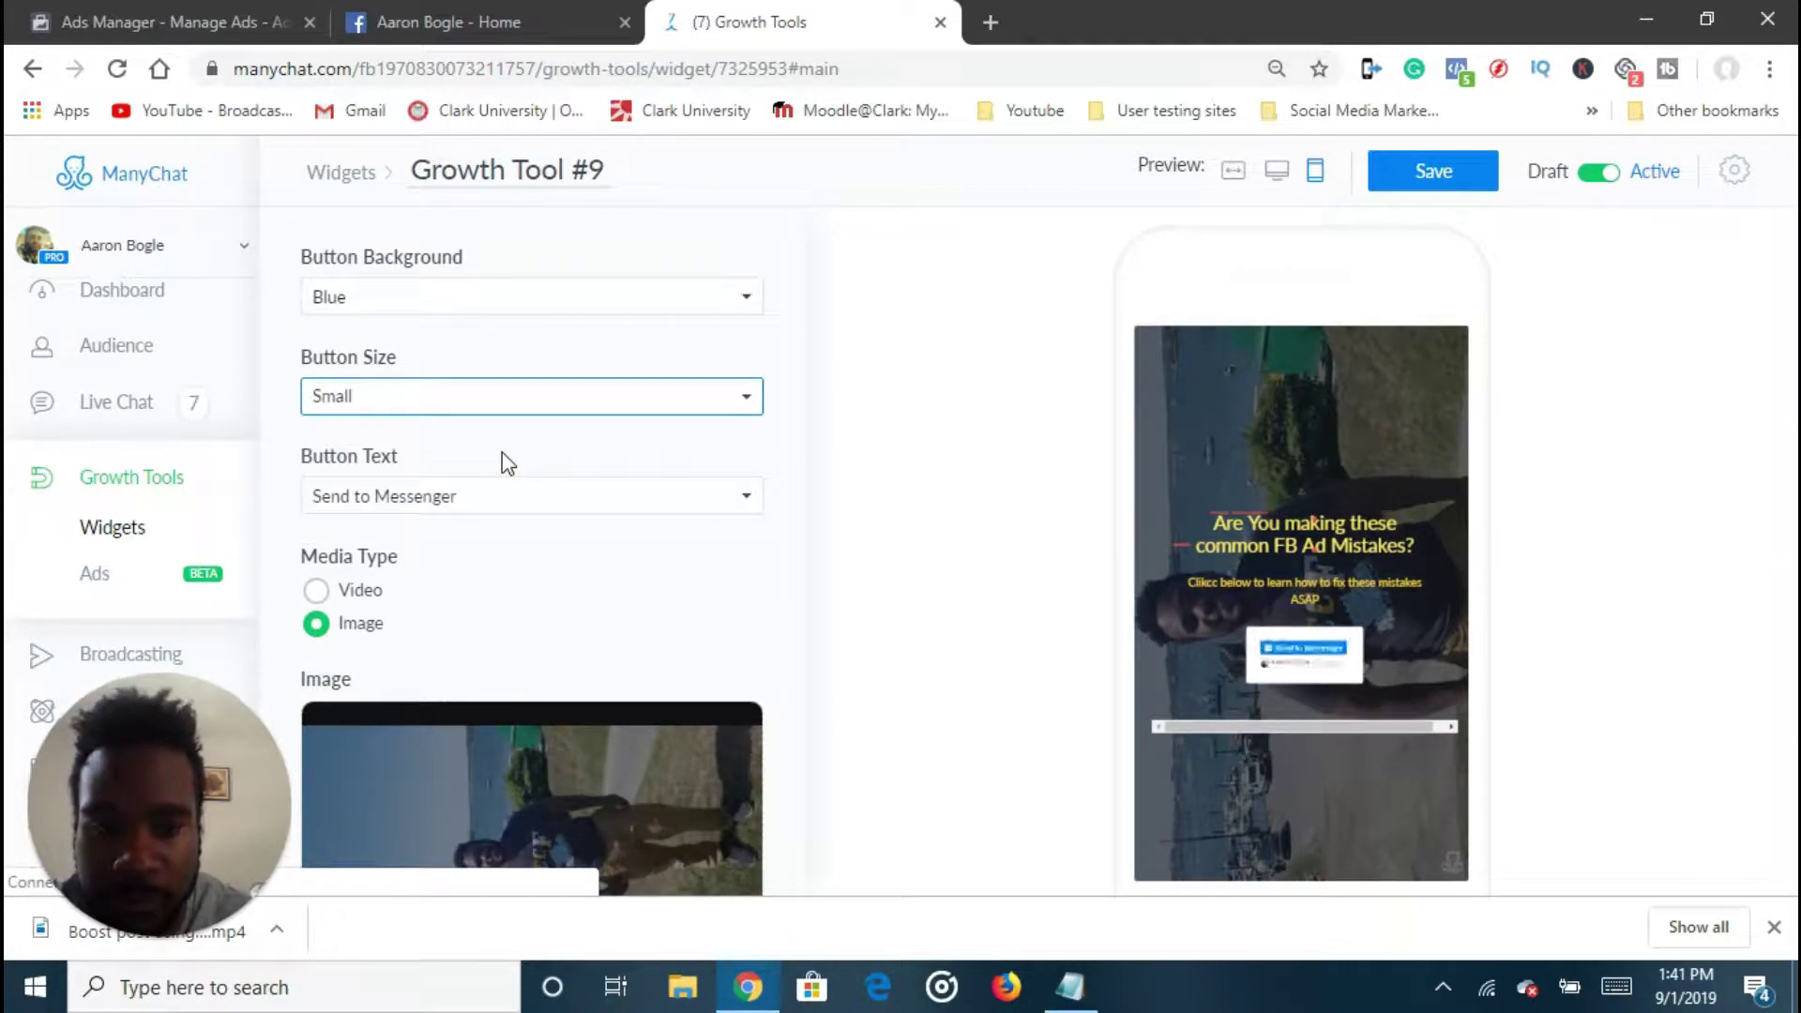
click(538, 398)
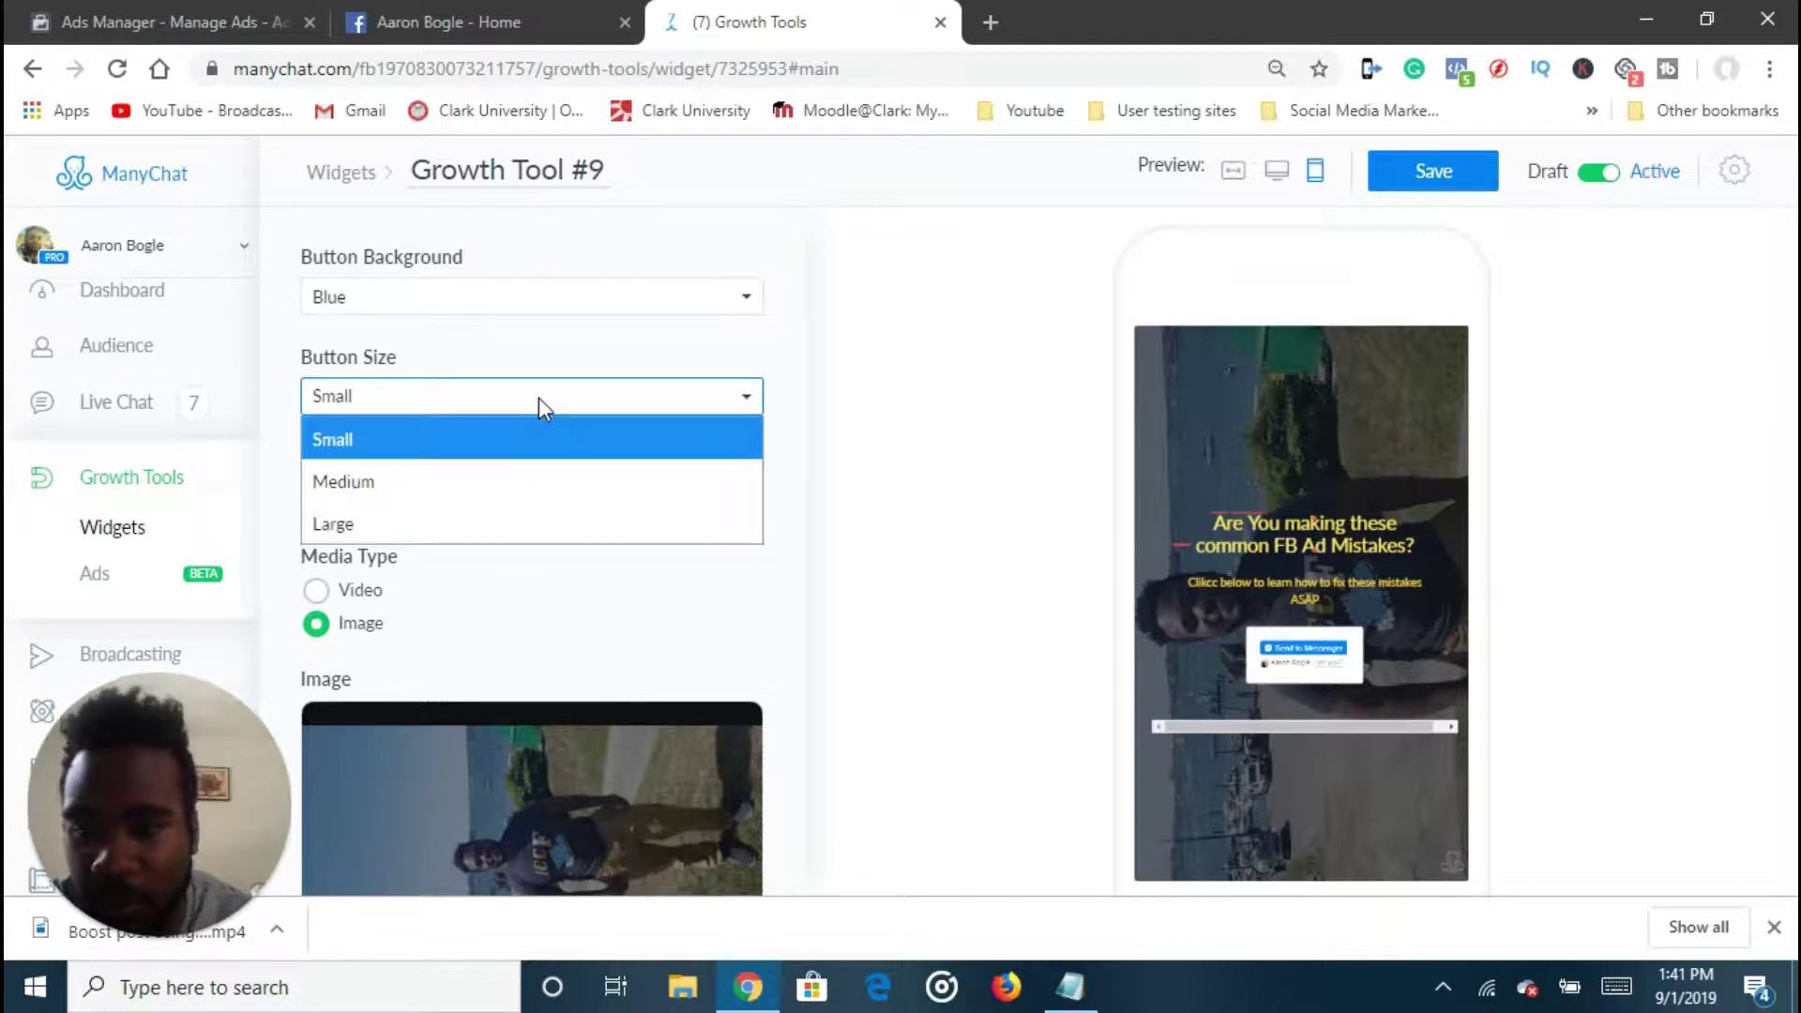
click(458, 524)
Try several button wordings and settle on 'Get this in Messenger'
click(587, 497)
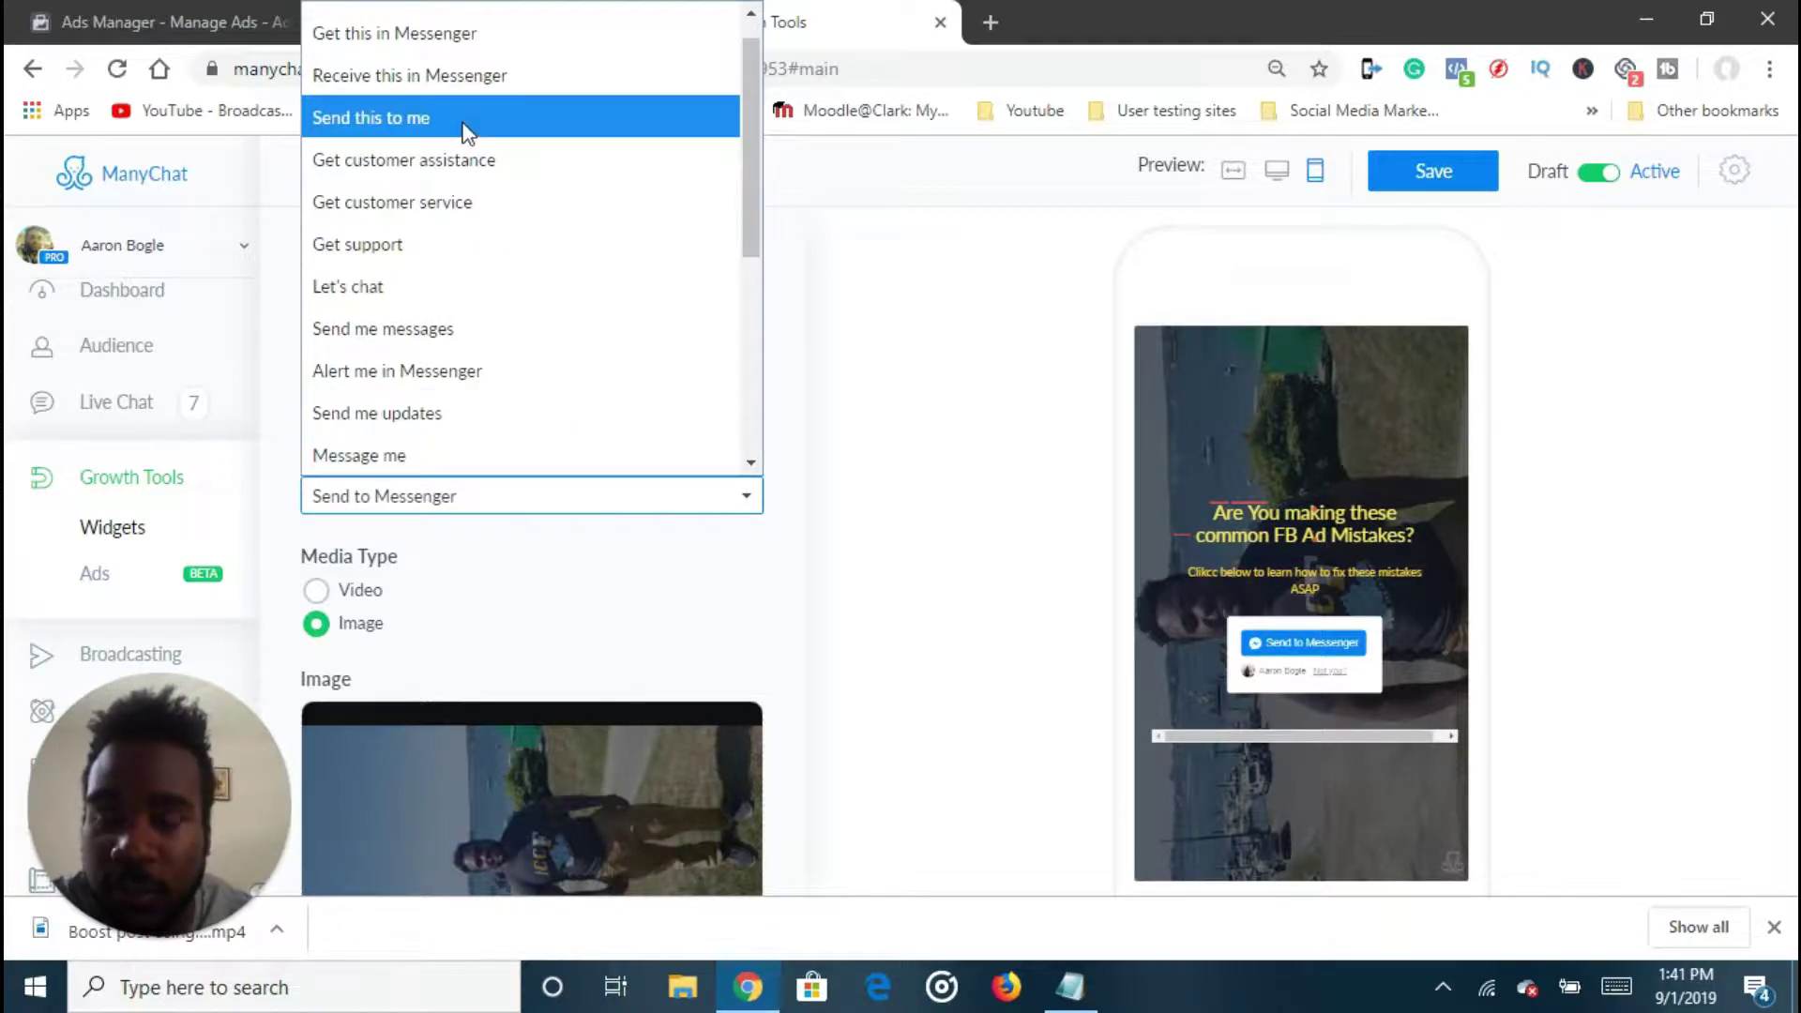
click(463, 131)
click(495, 504)
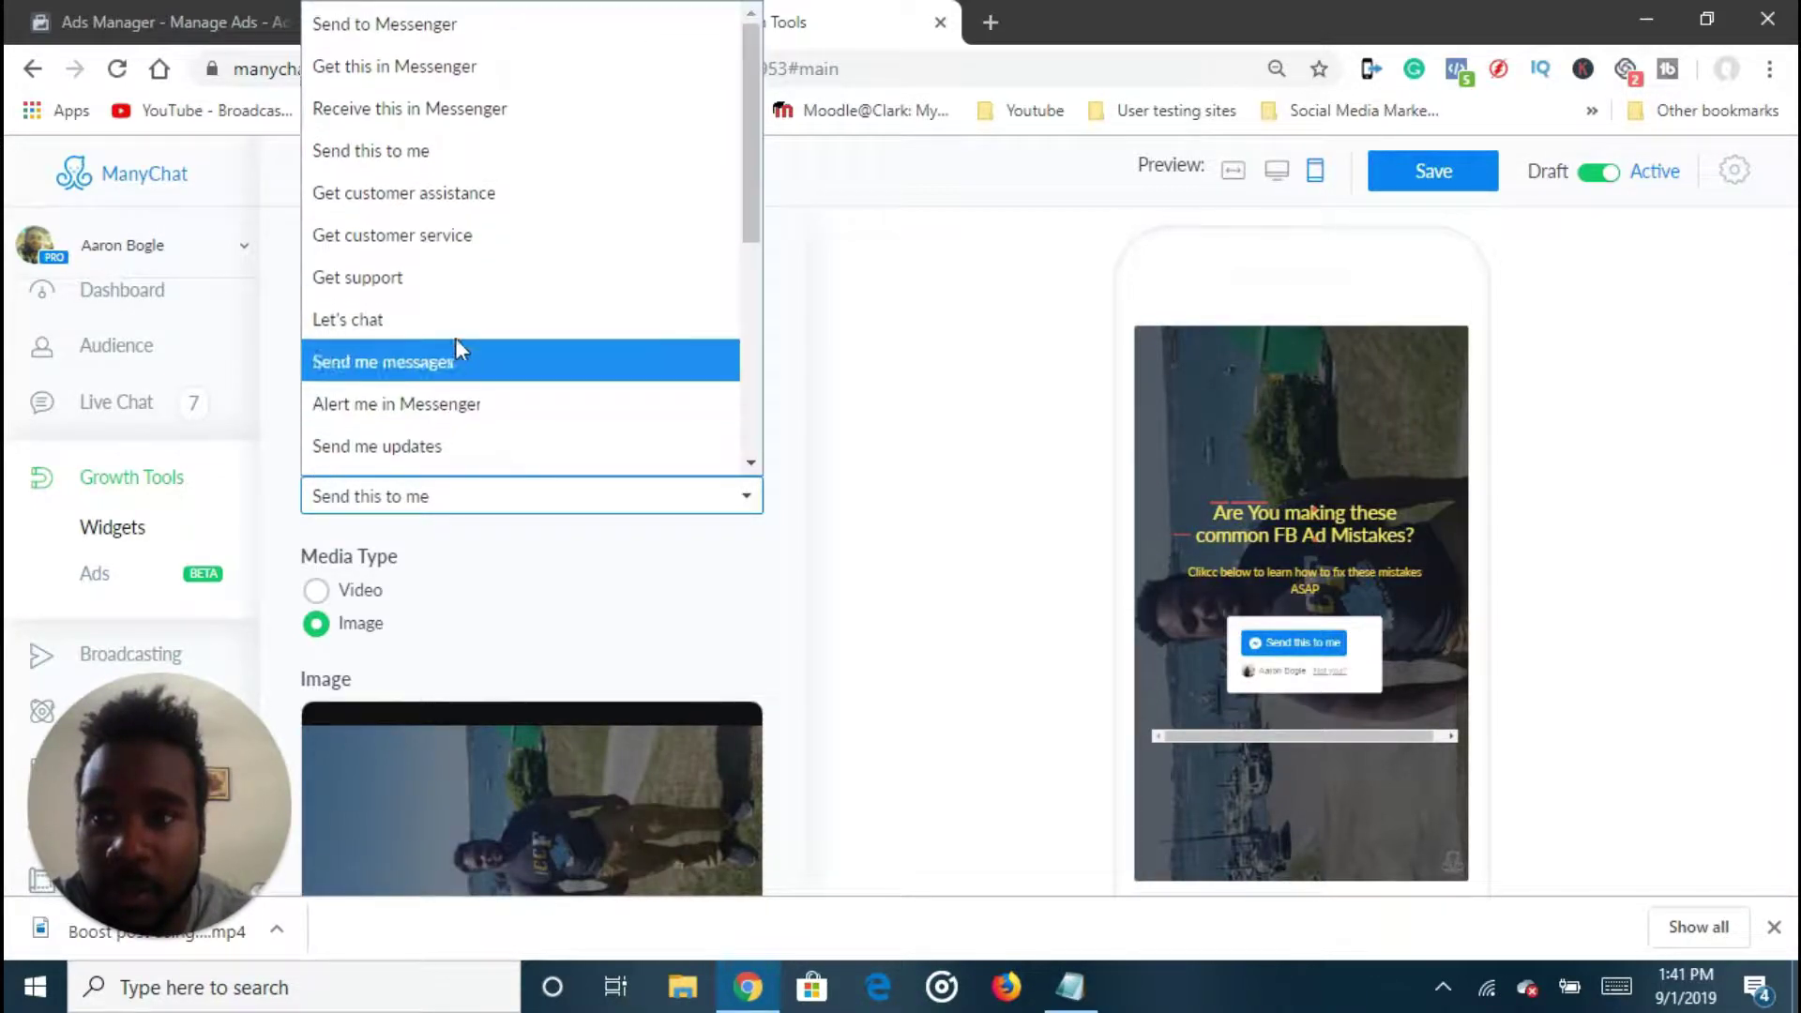
click(419, 66)
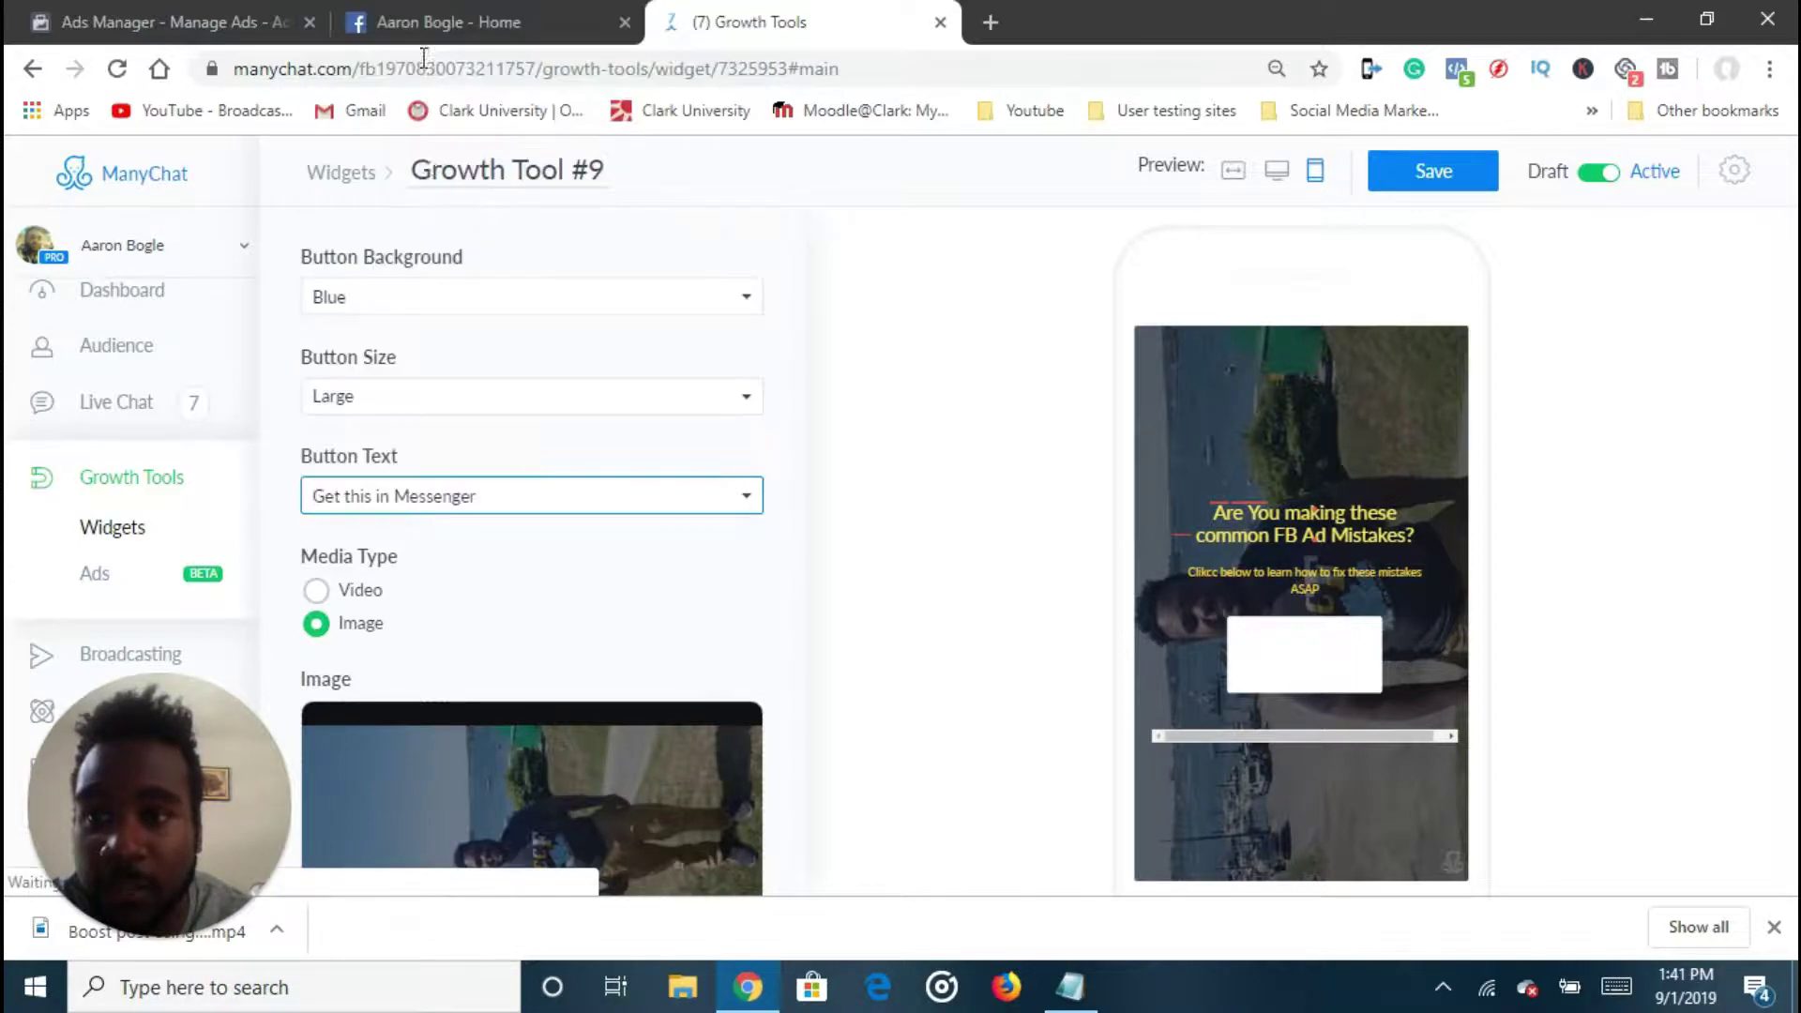
click(487, 504)
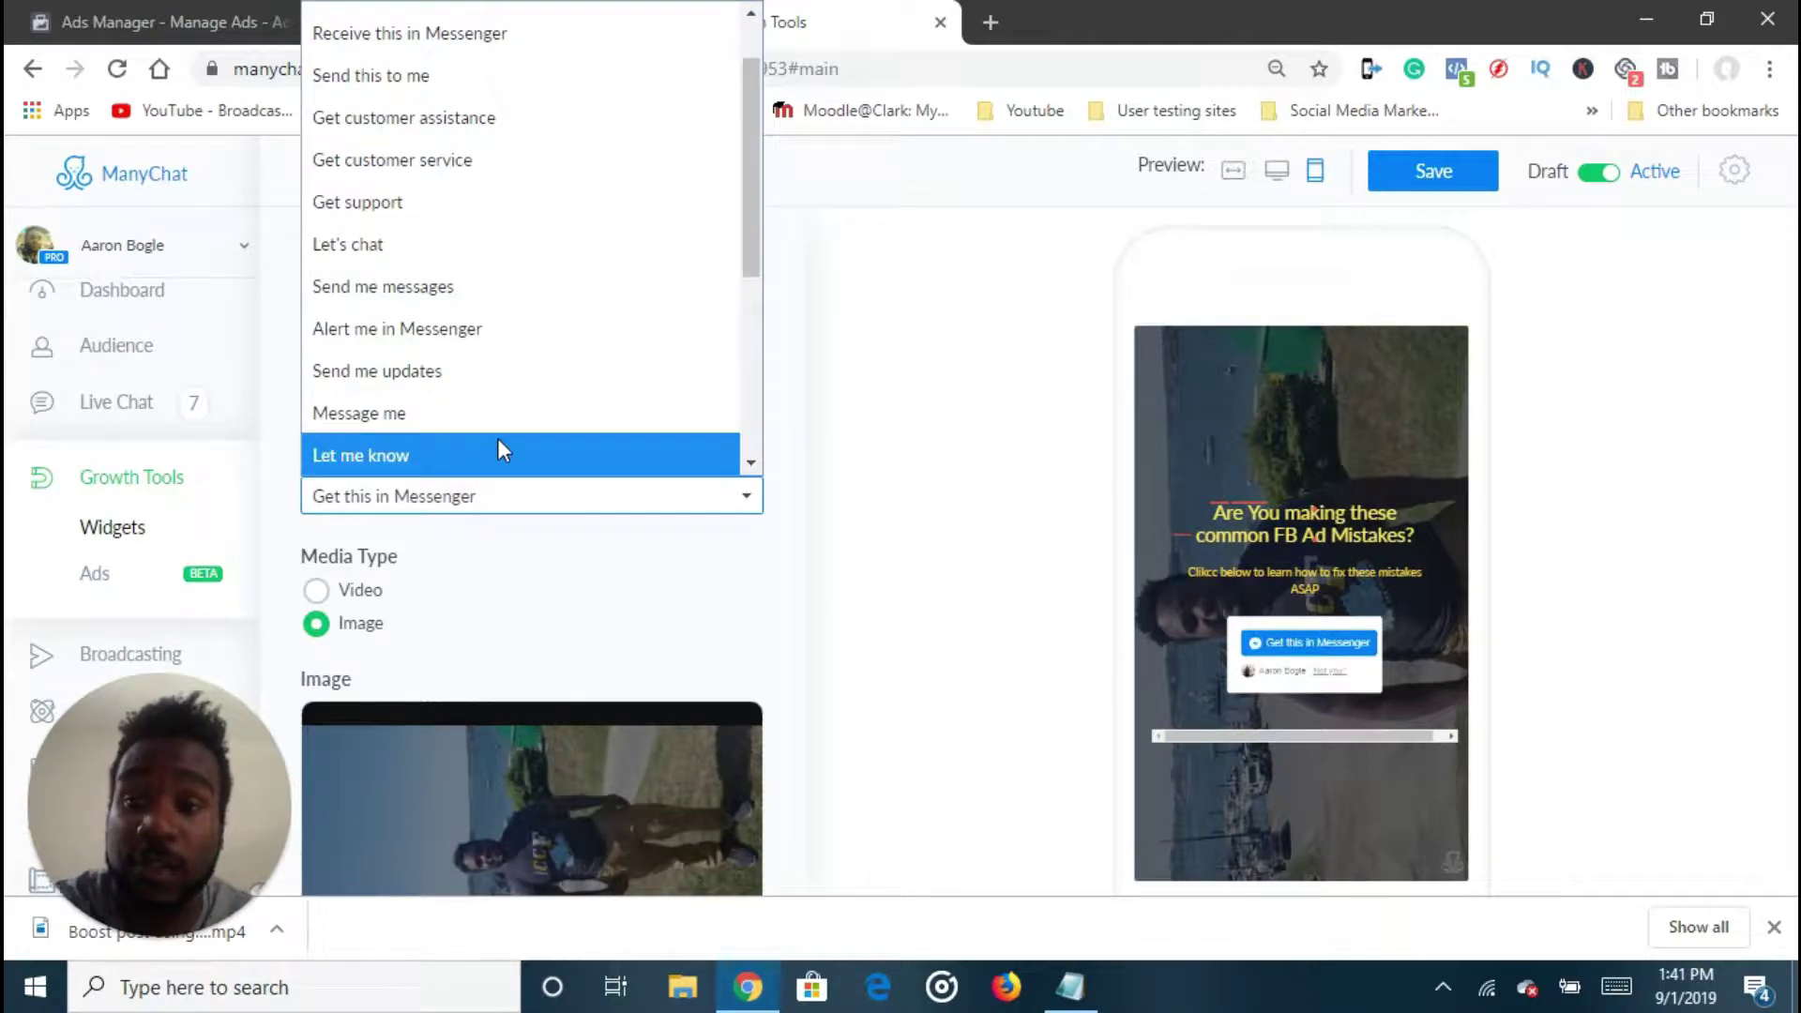
click(469, 377)
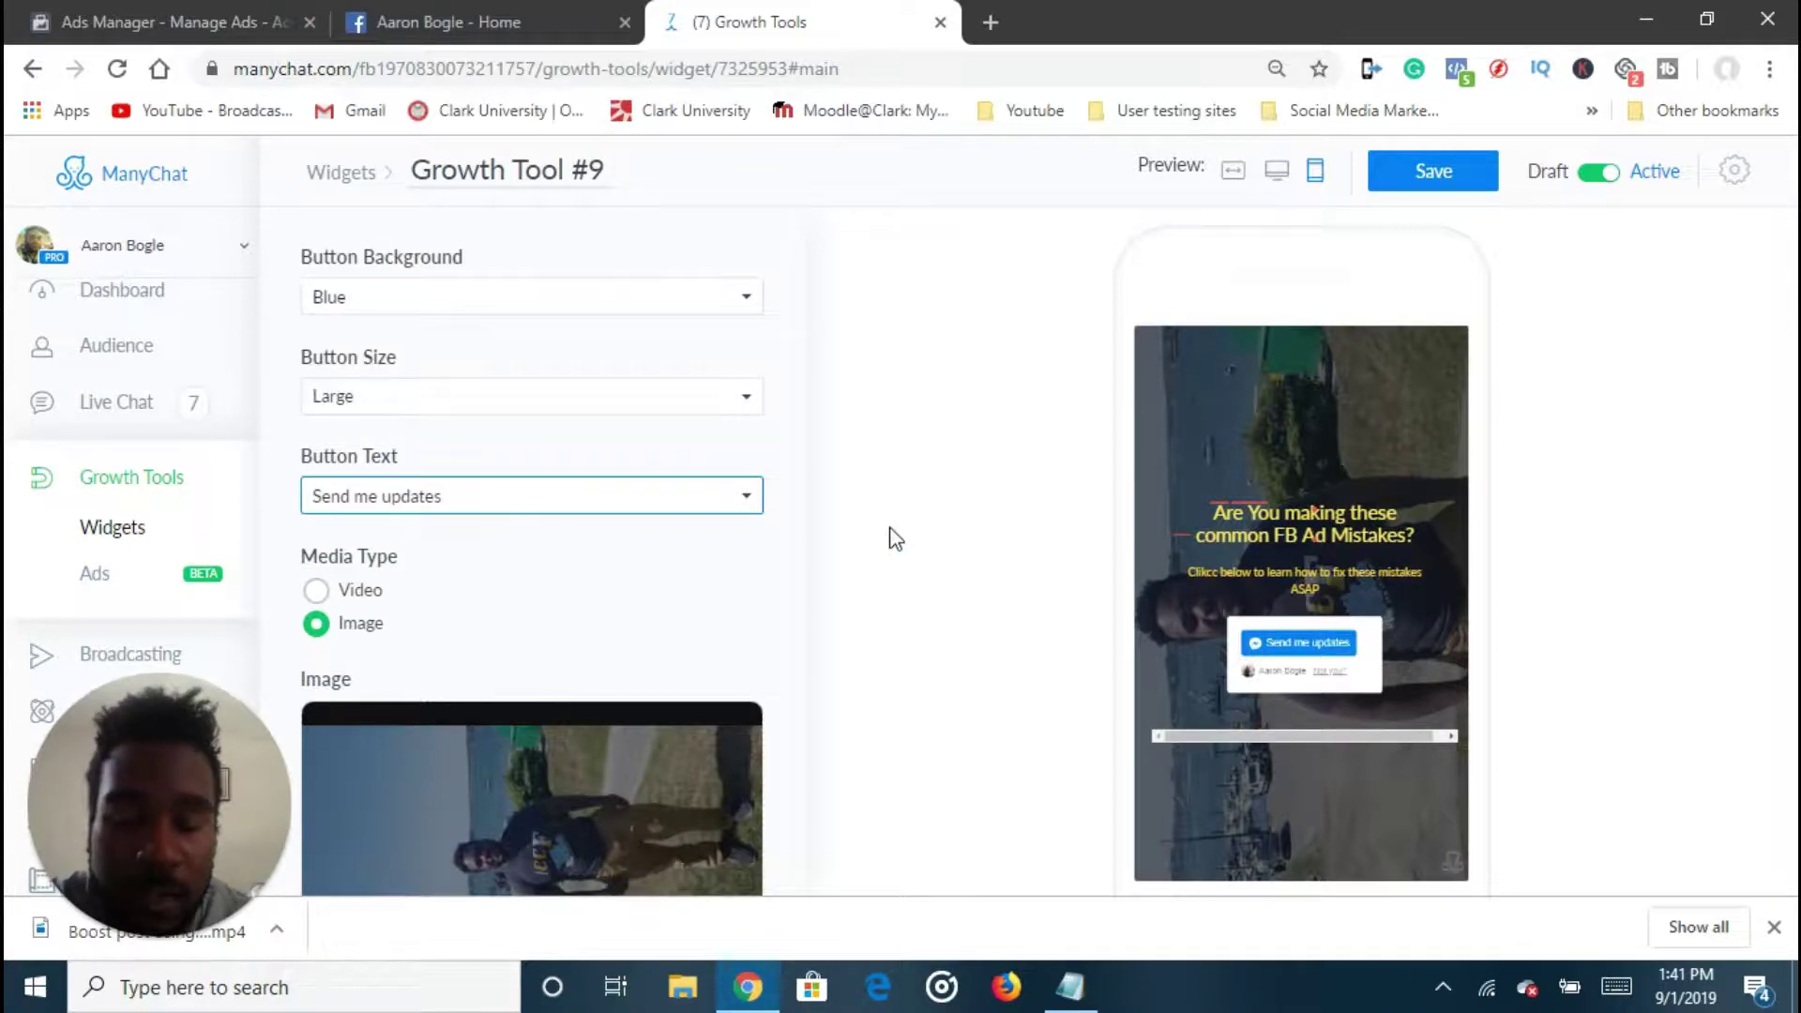
click(722, 506)
scroll(506, 422, down, 1)
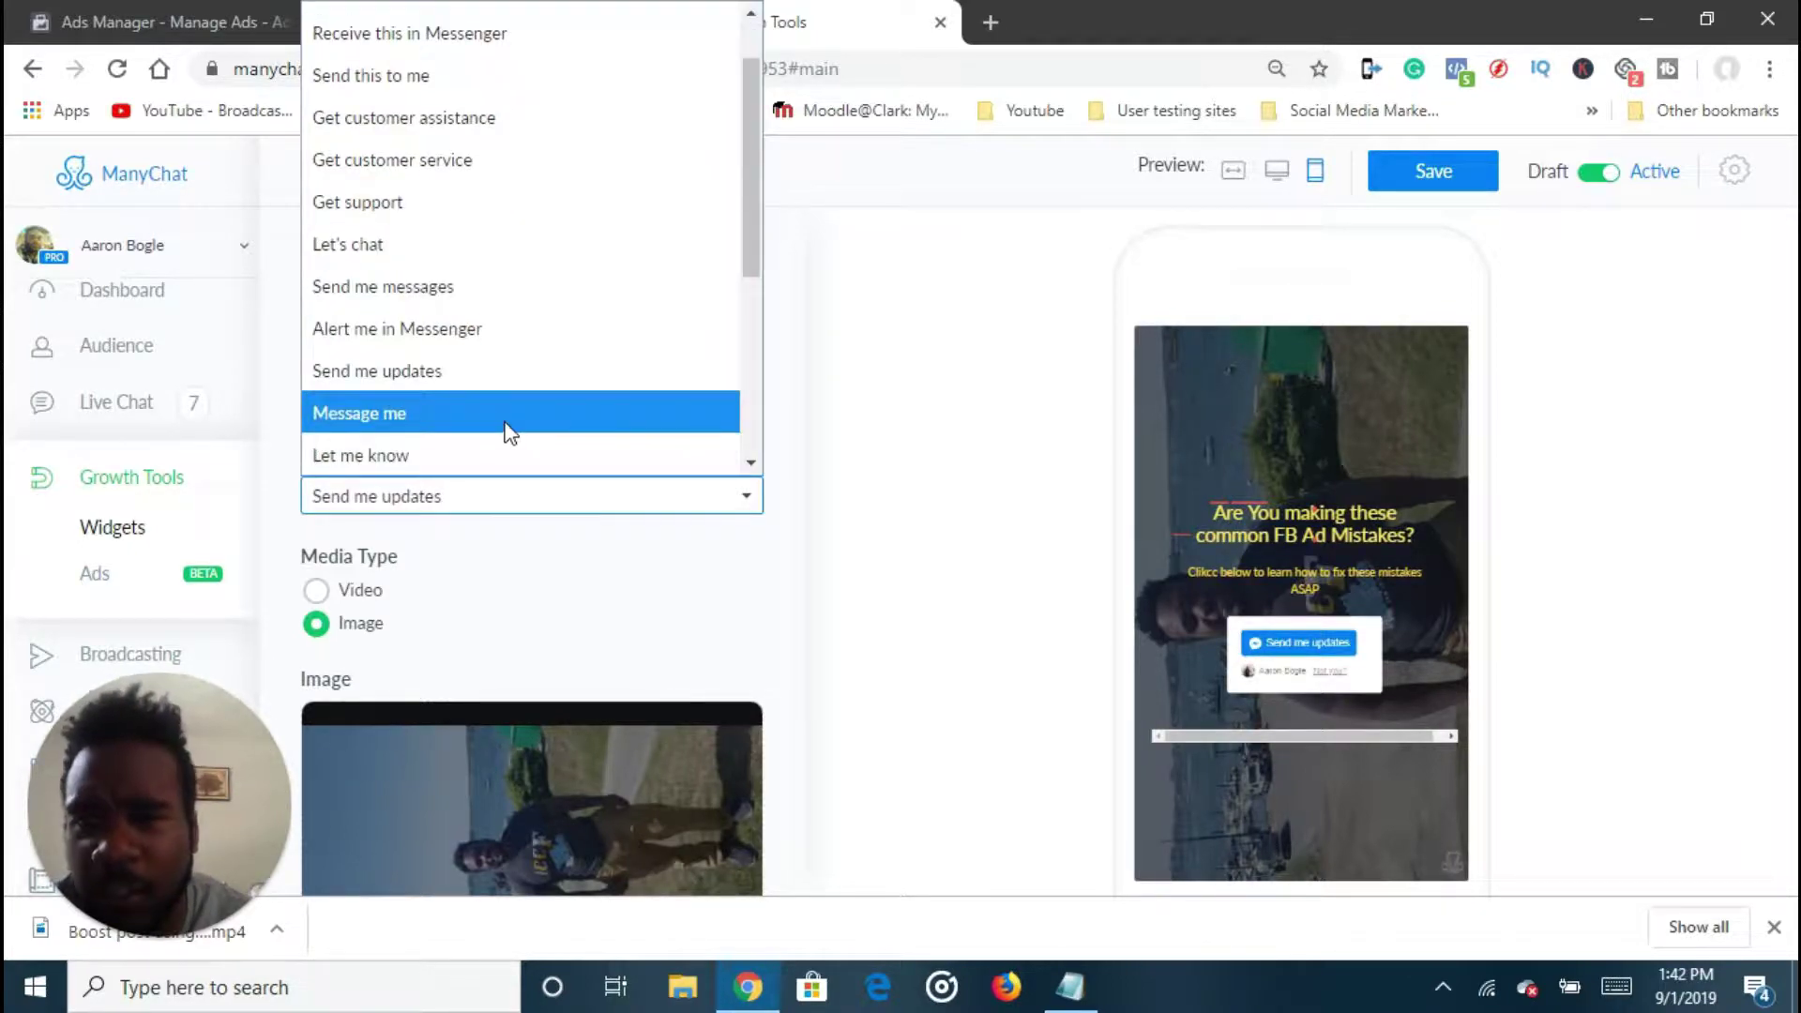
scroll(426, 347, up, 1)
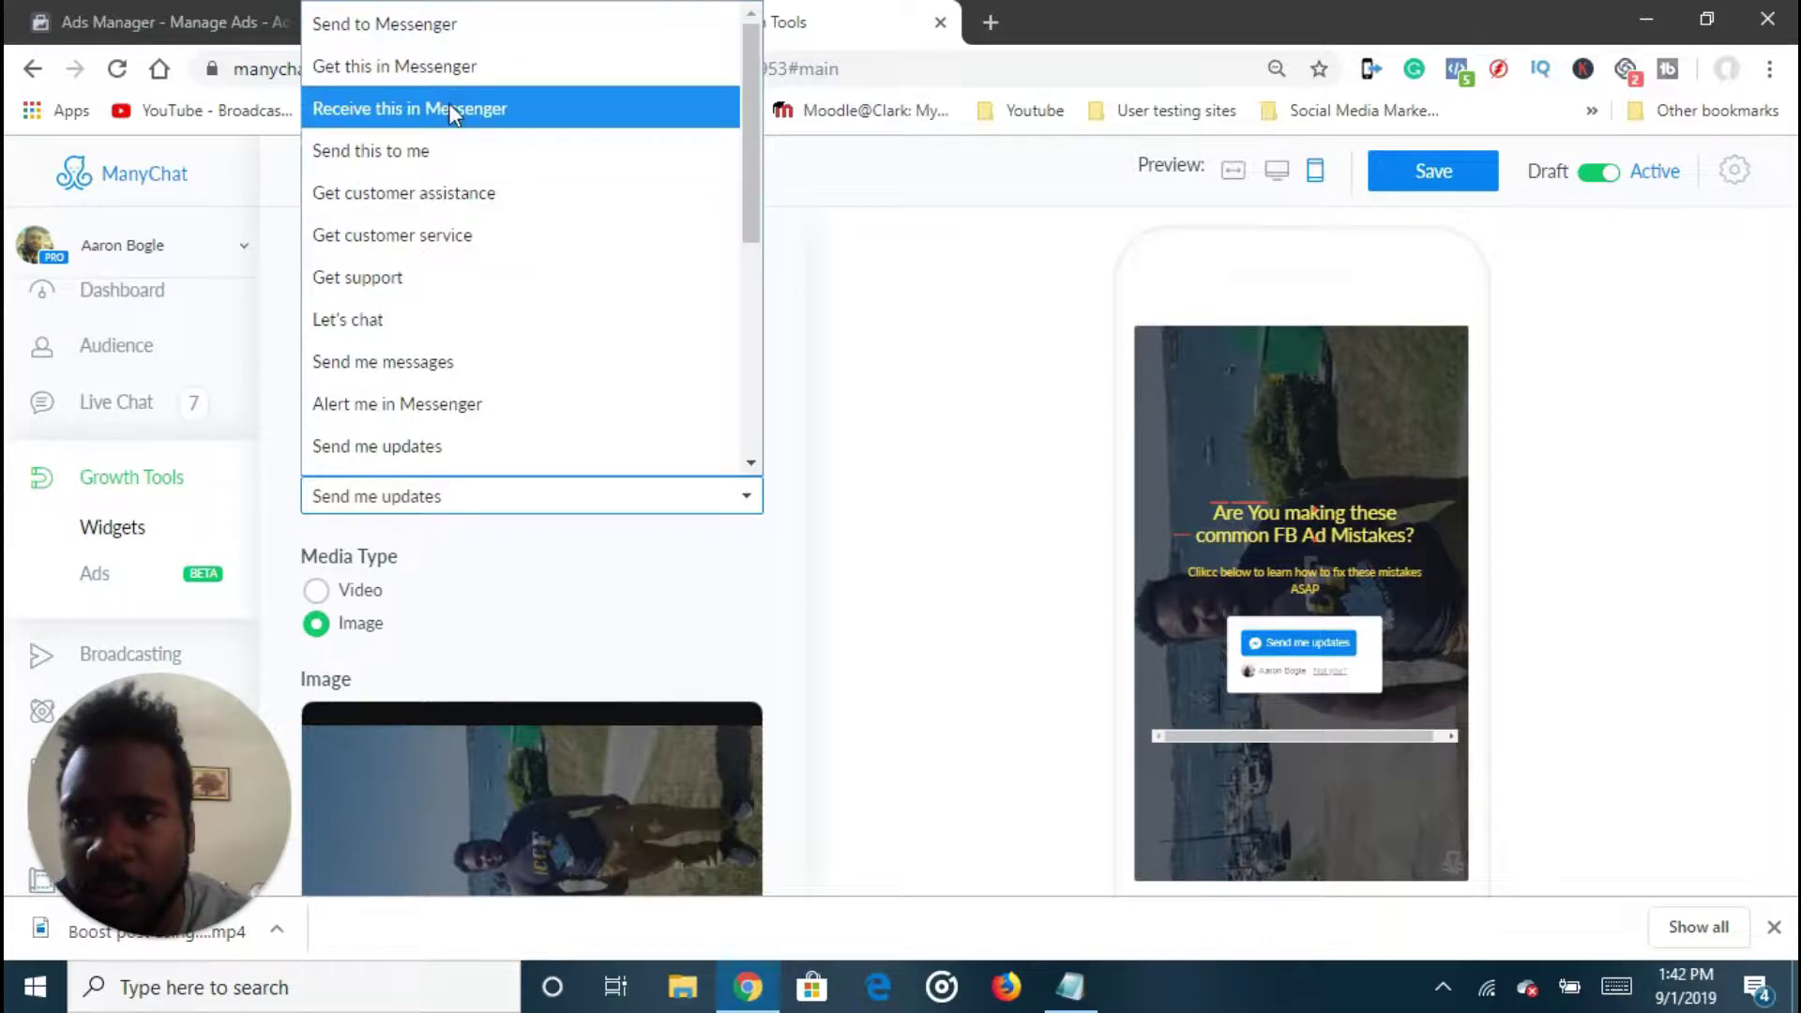
click(436, 67)
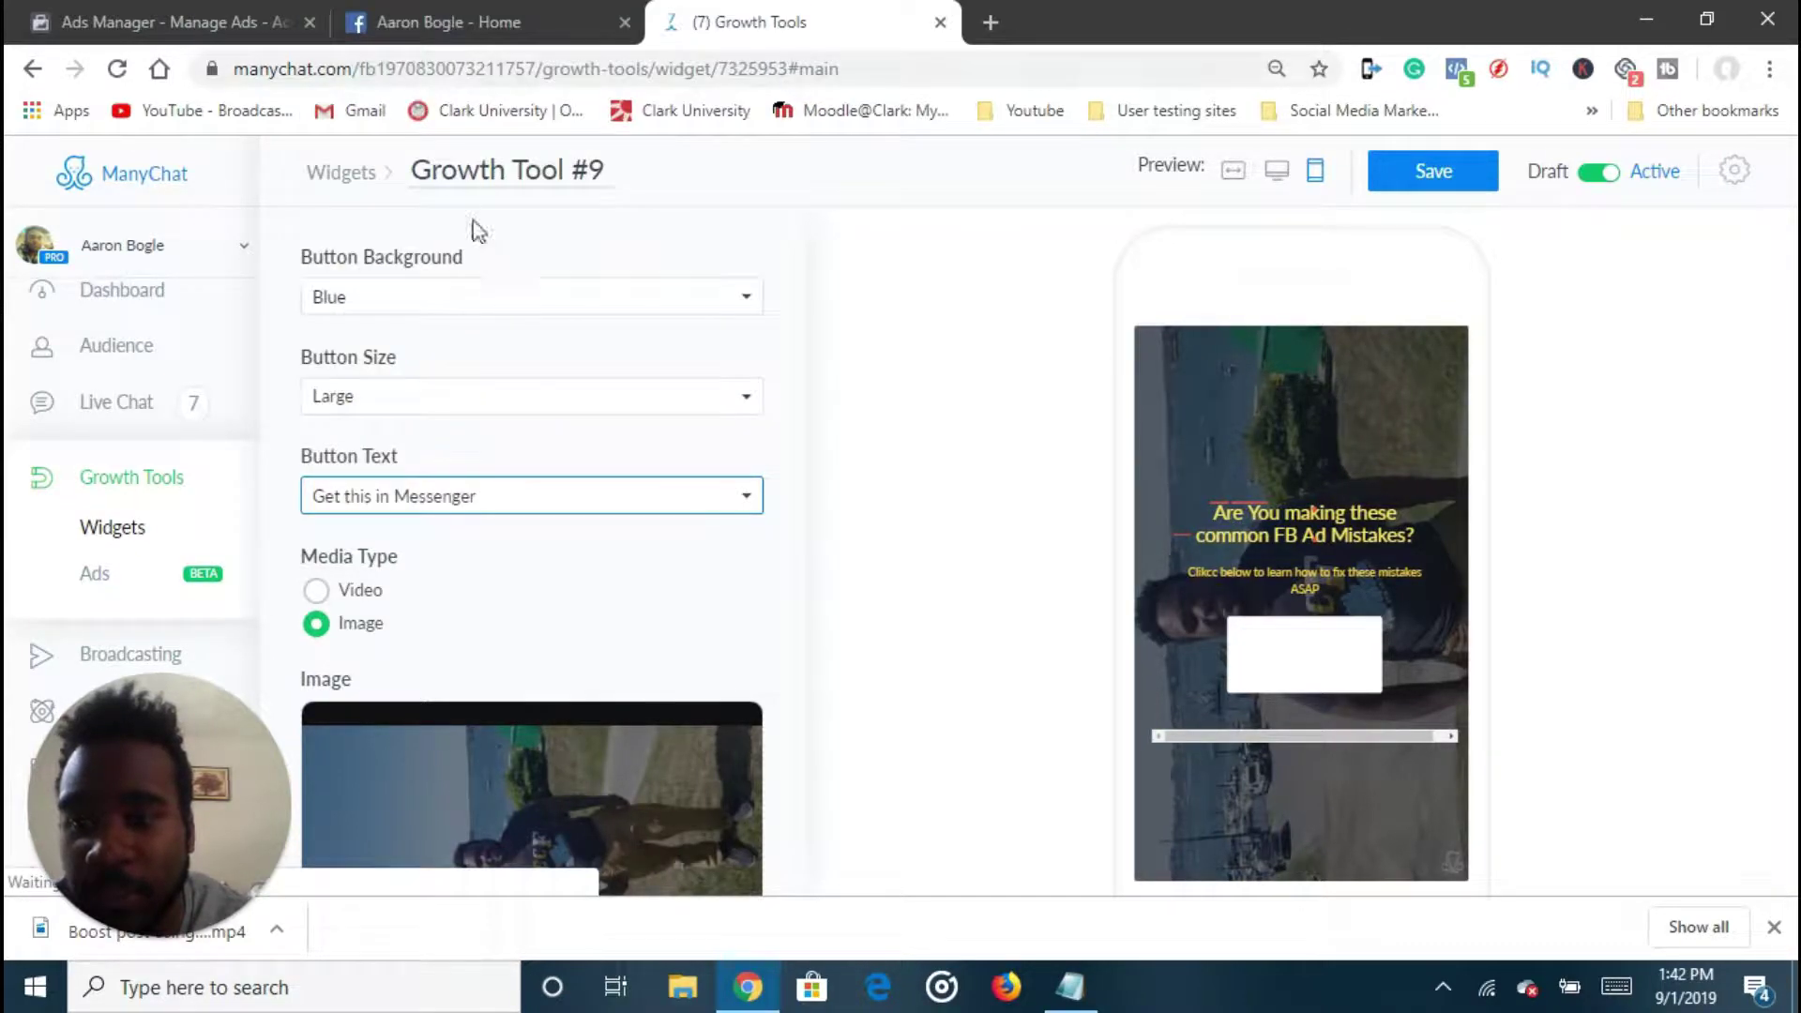
scroll(525, 548, down, 1)
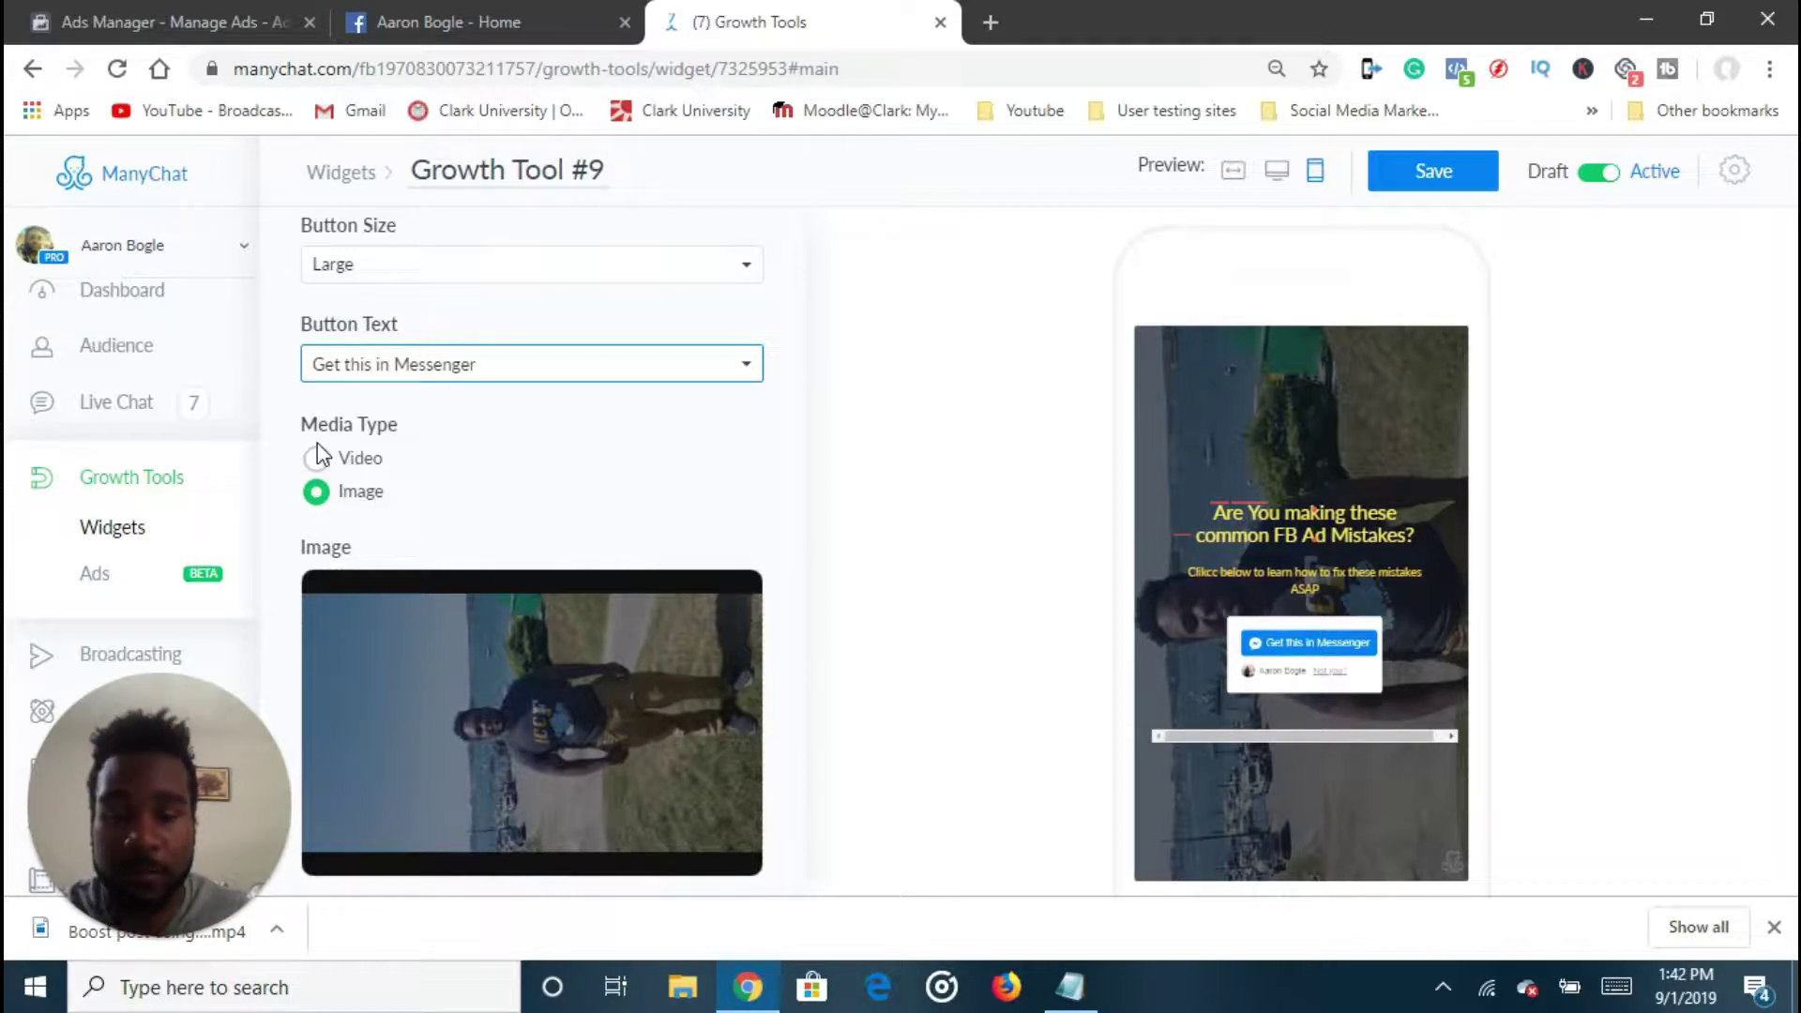
scroll(319, 456, up, 4)
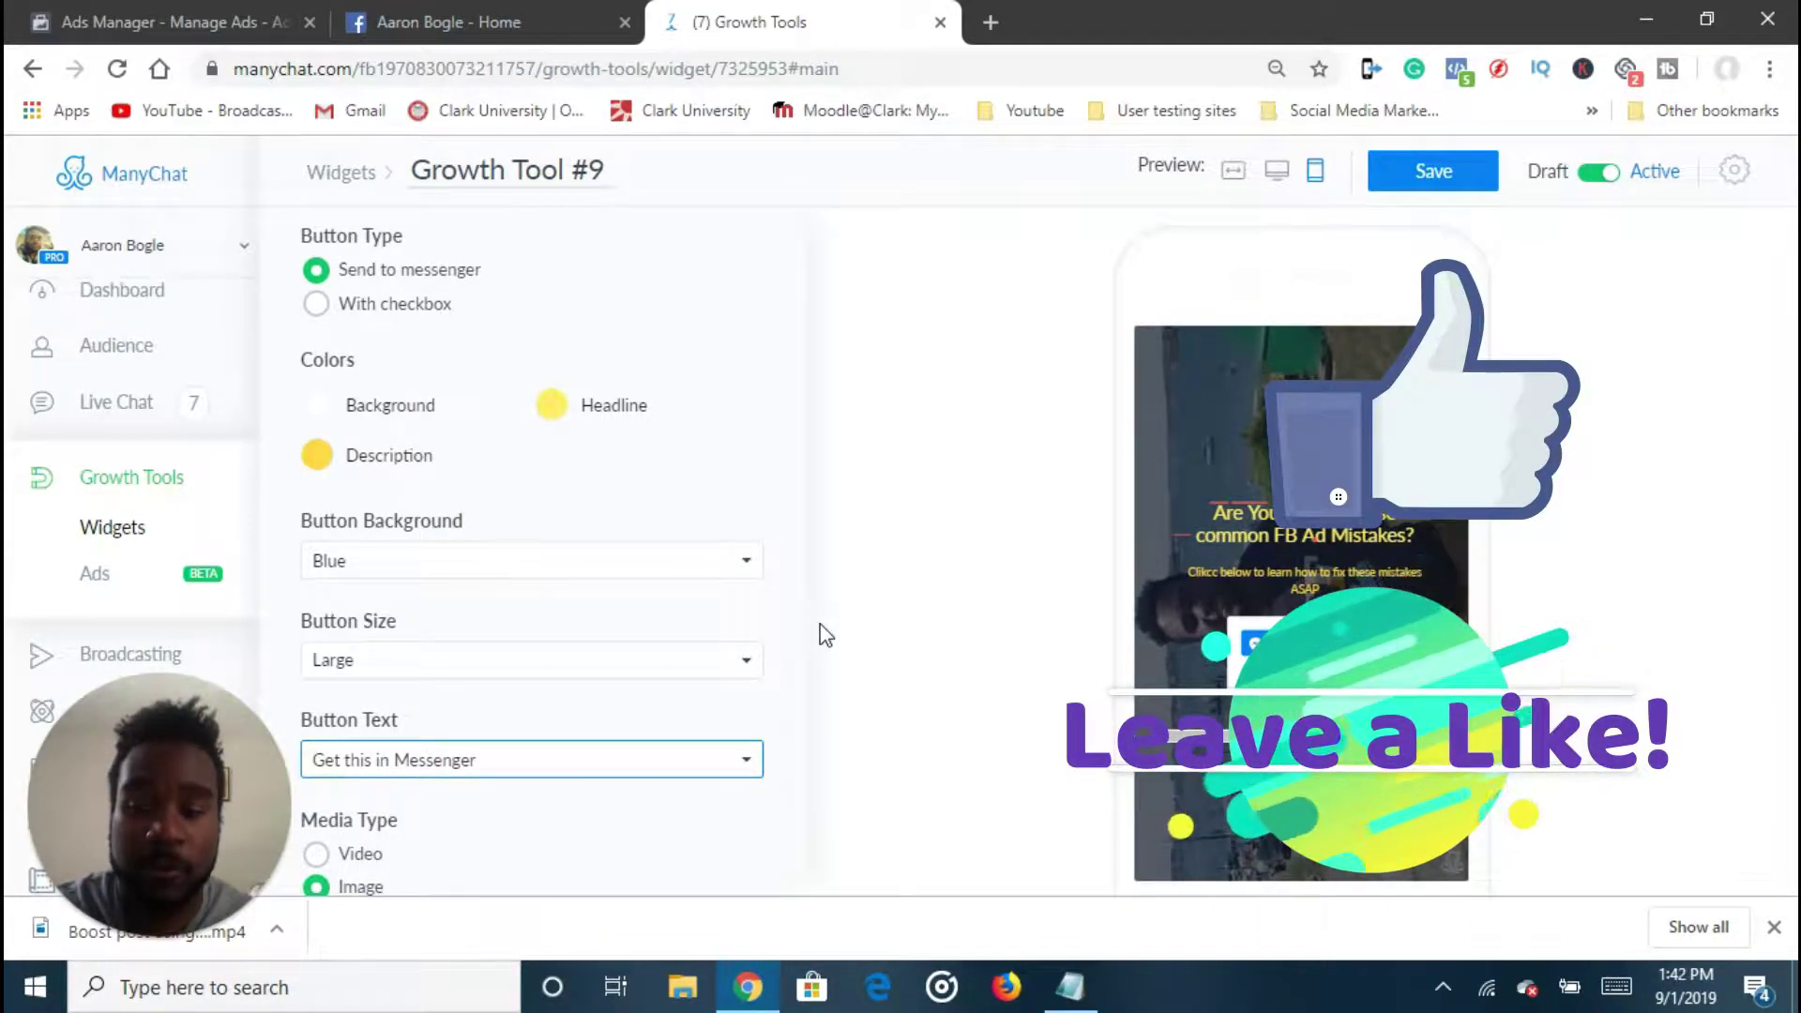
scroll(688, 587, down, 6)
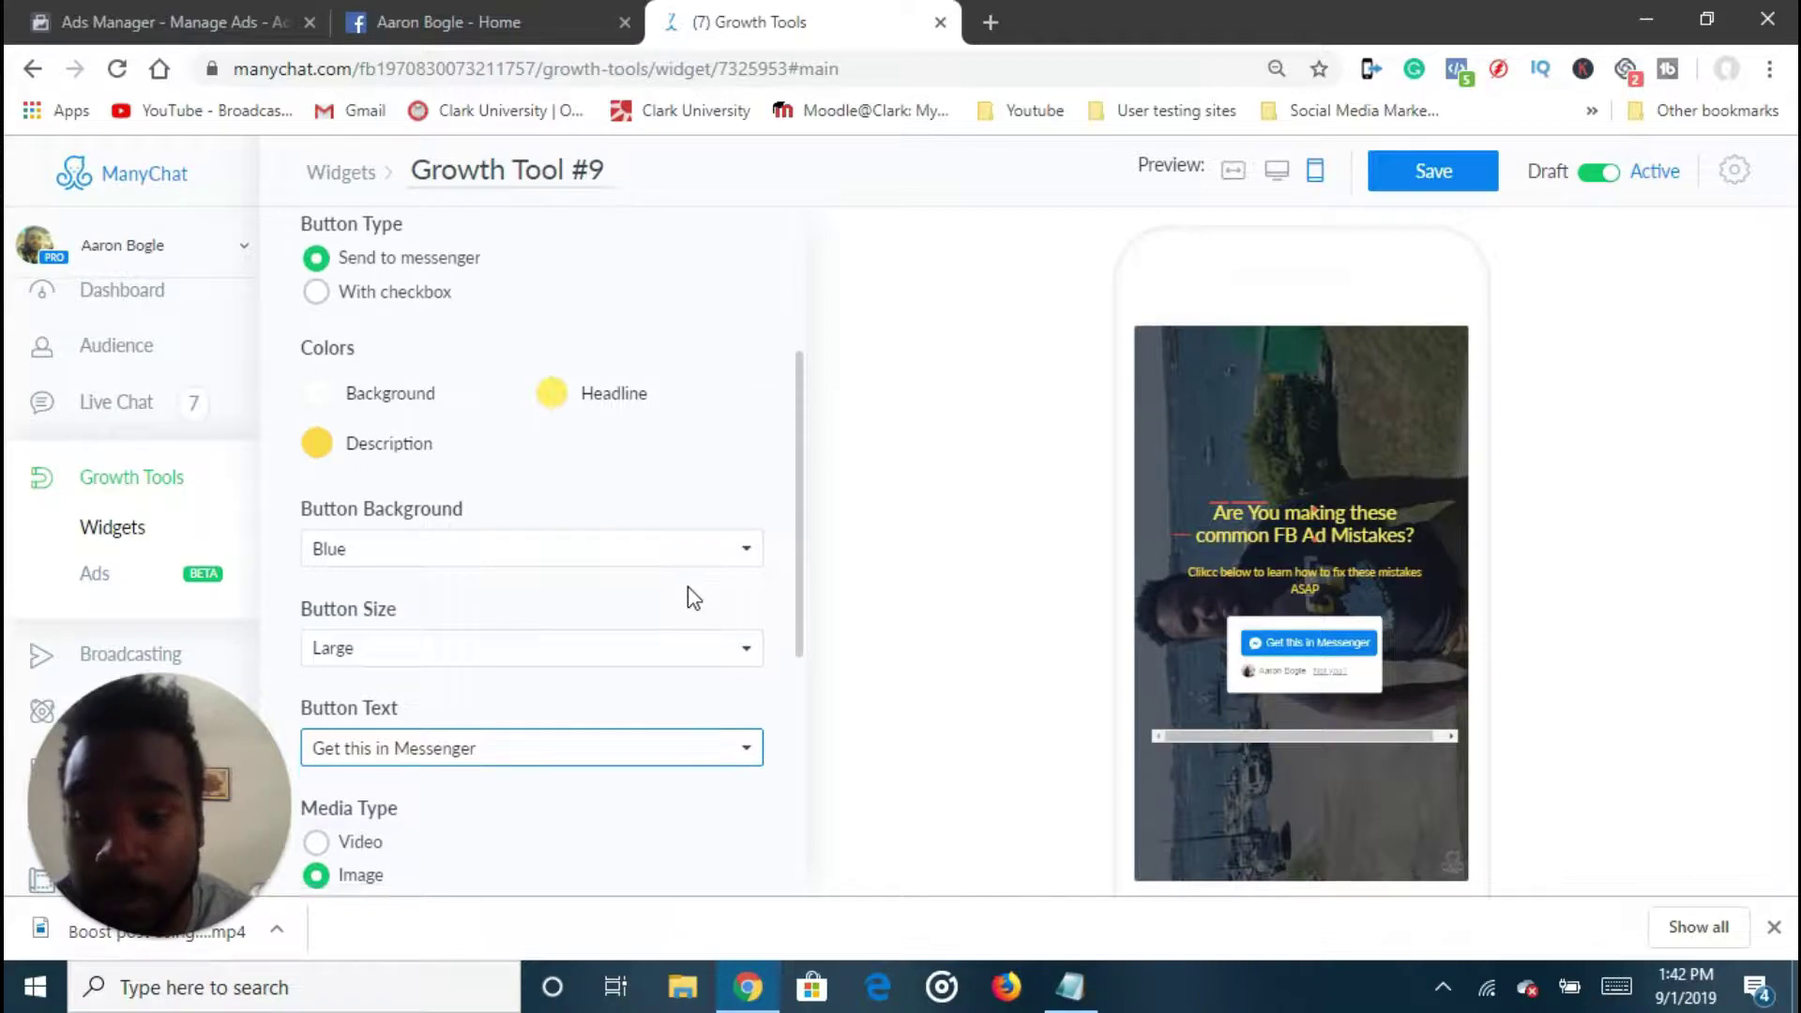
scroll(737, 672, up, 10)
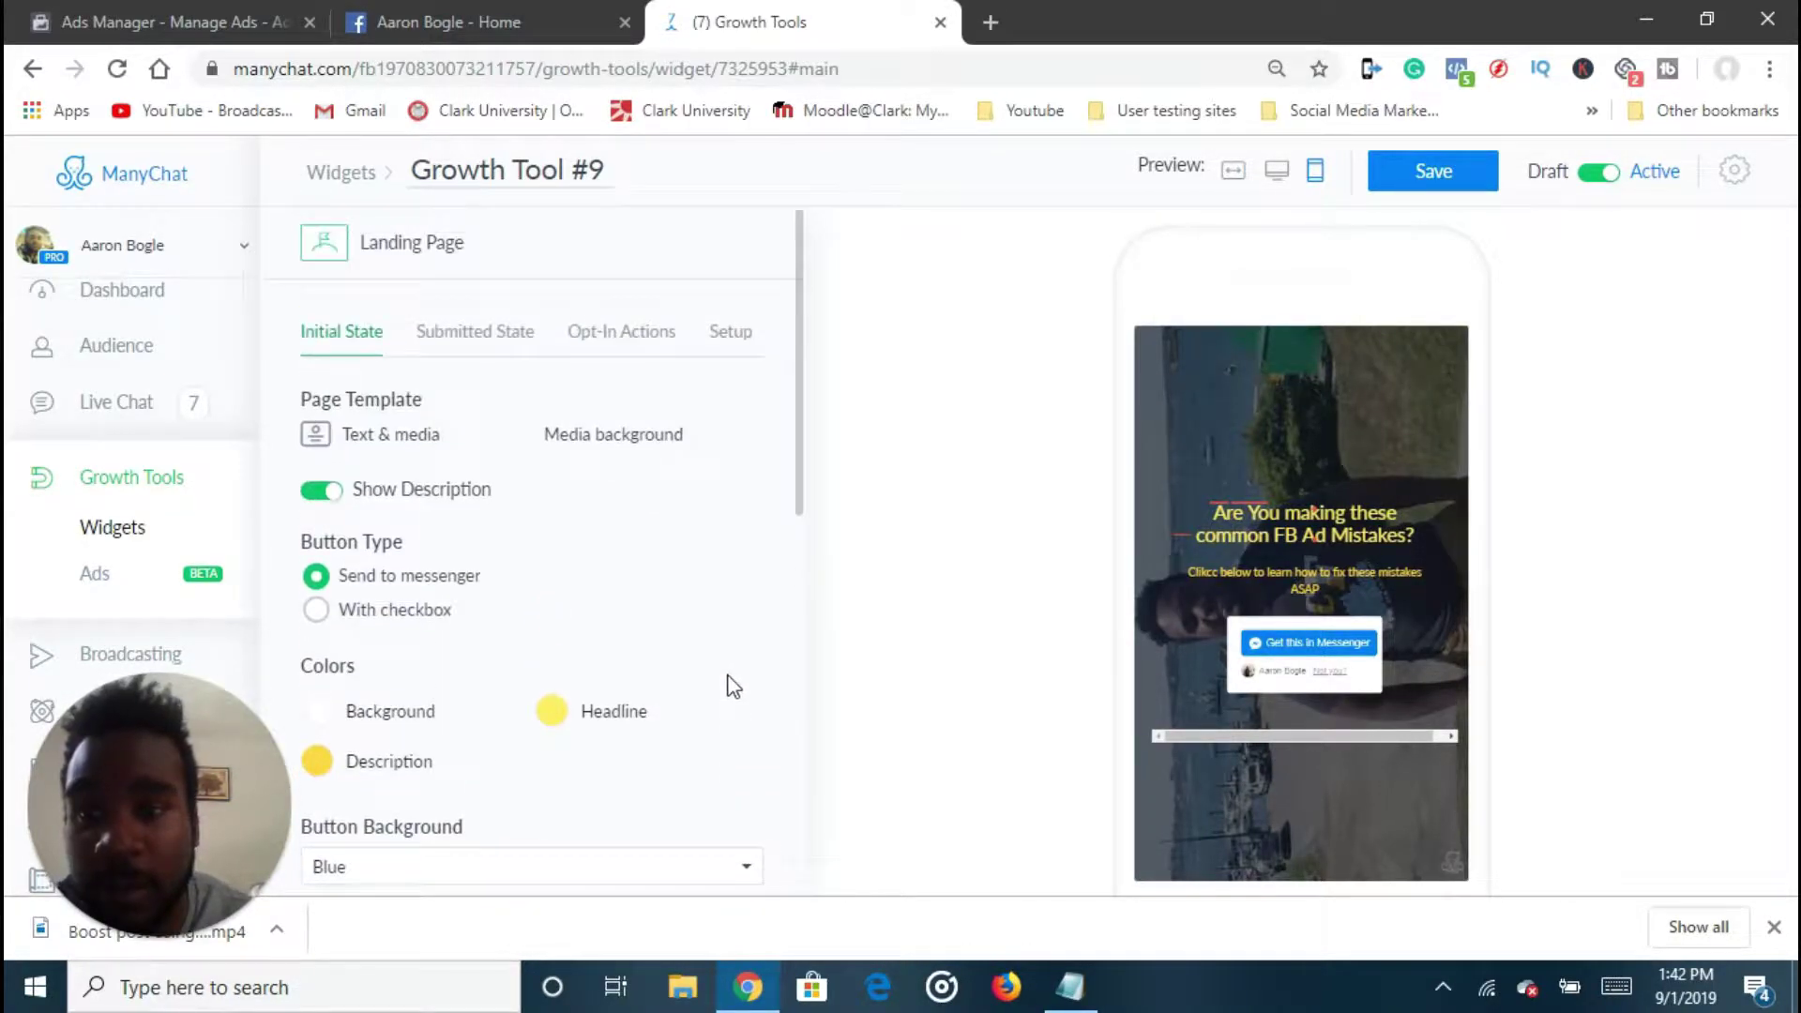
click(518, 334)
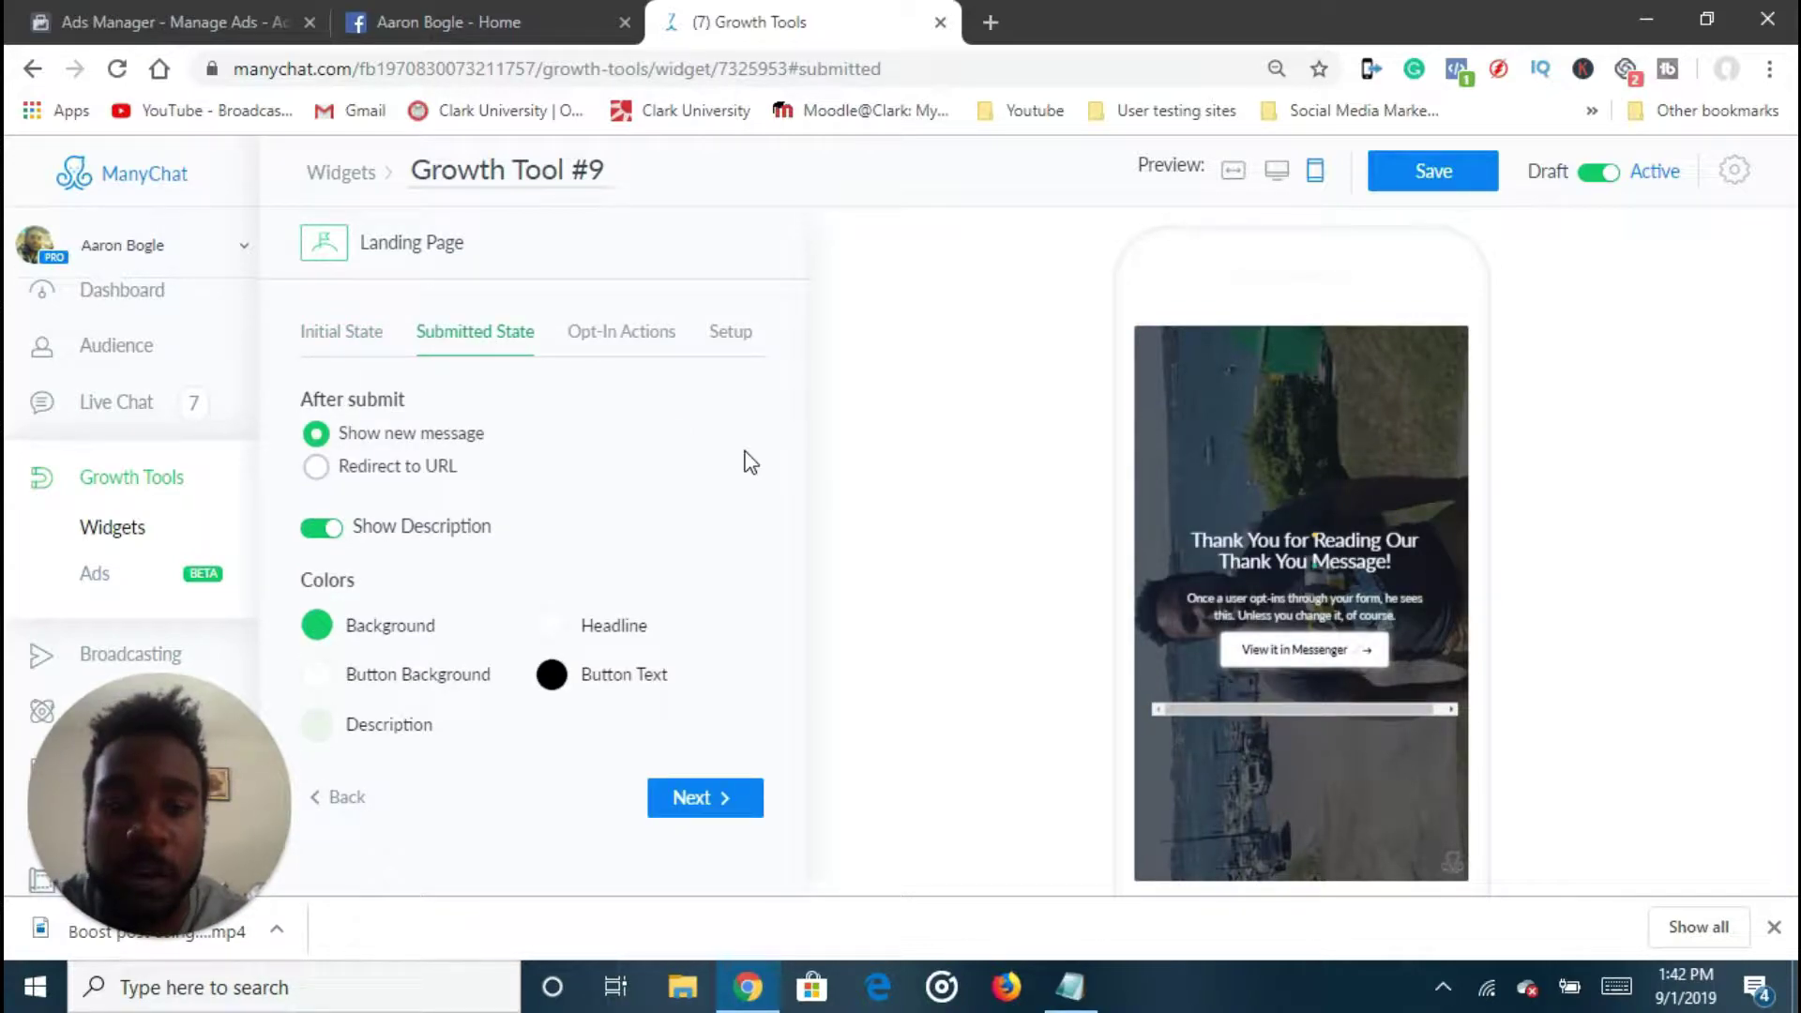
click(343, 344)
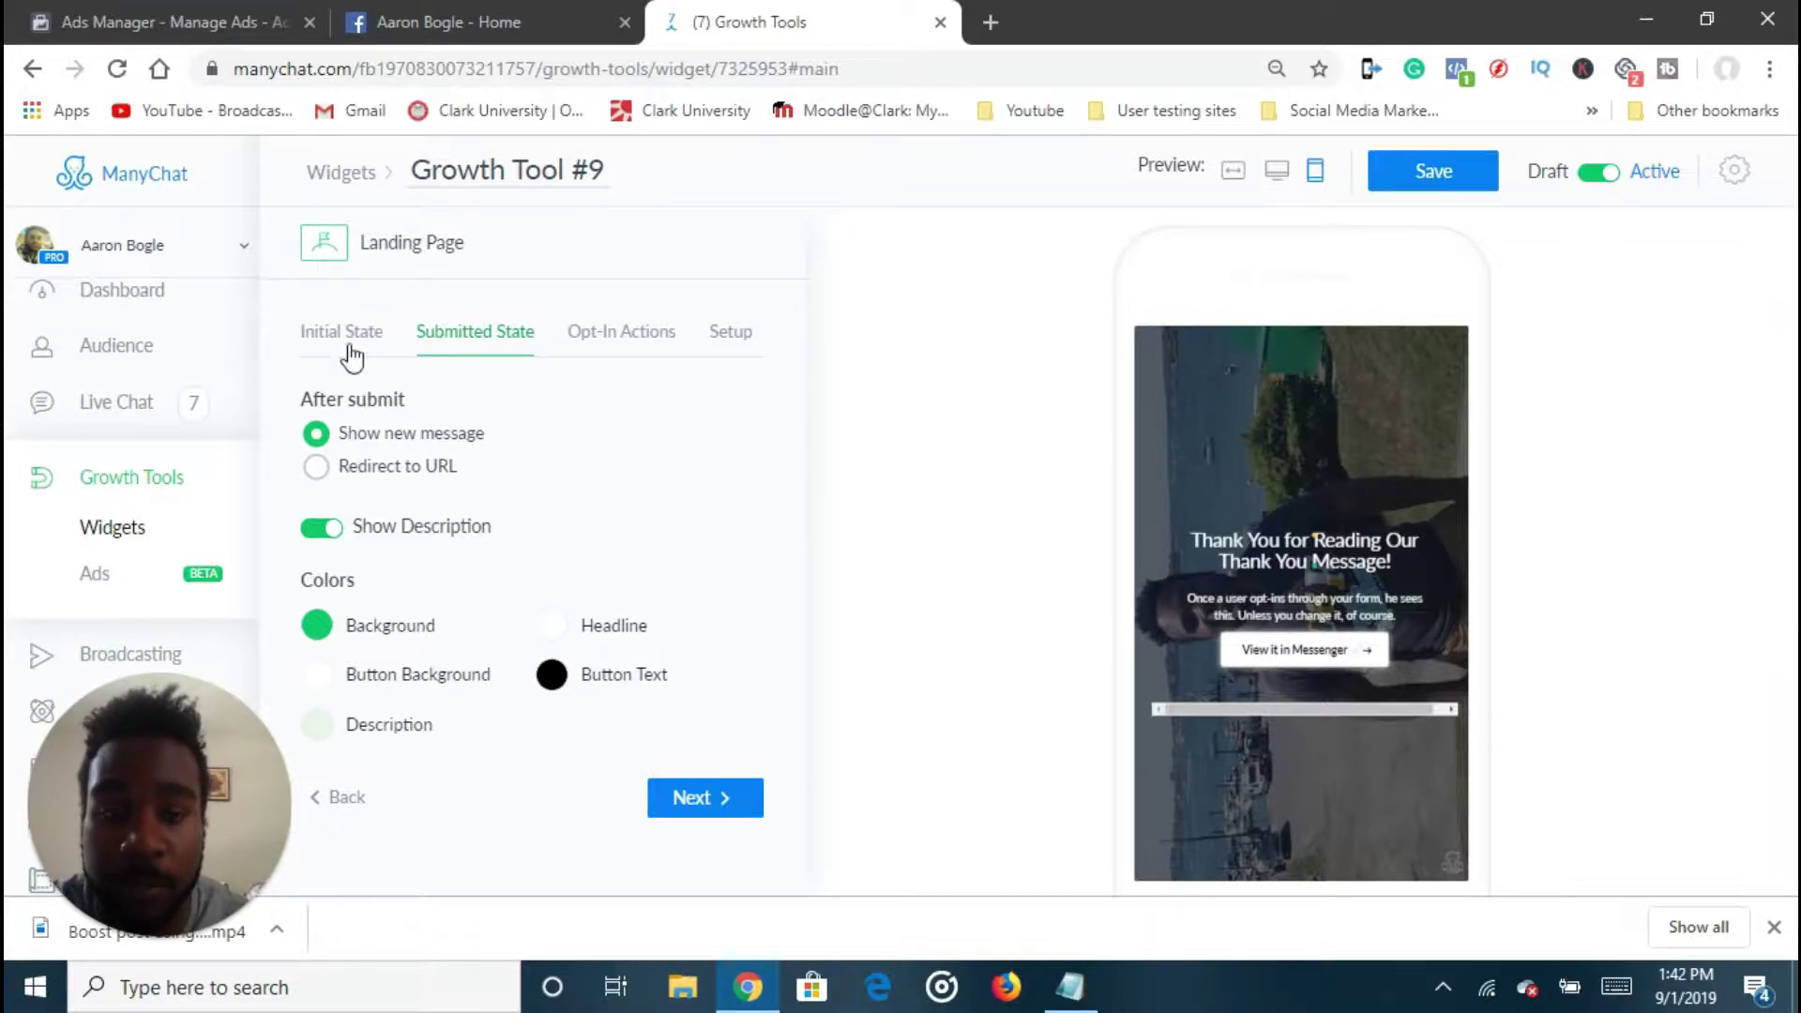
click(446, 335)
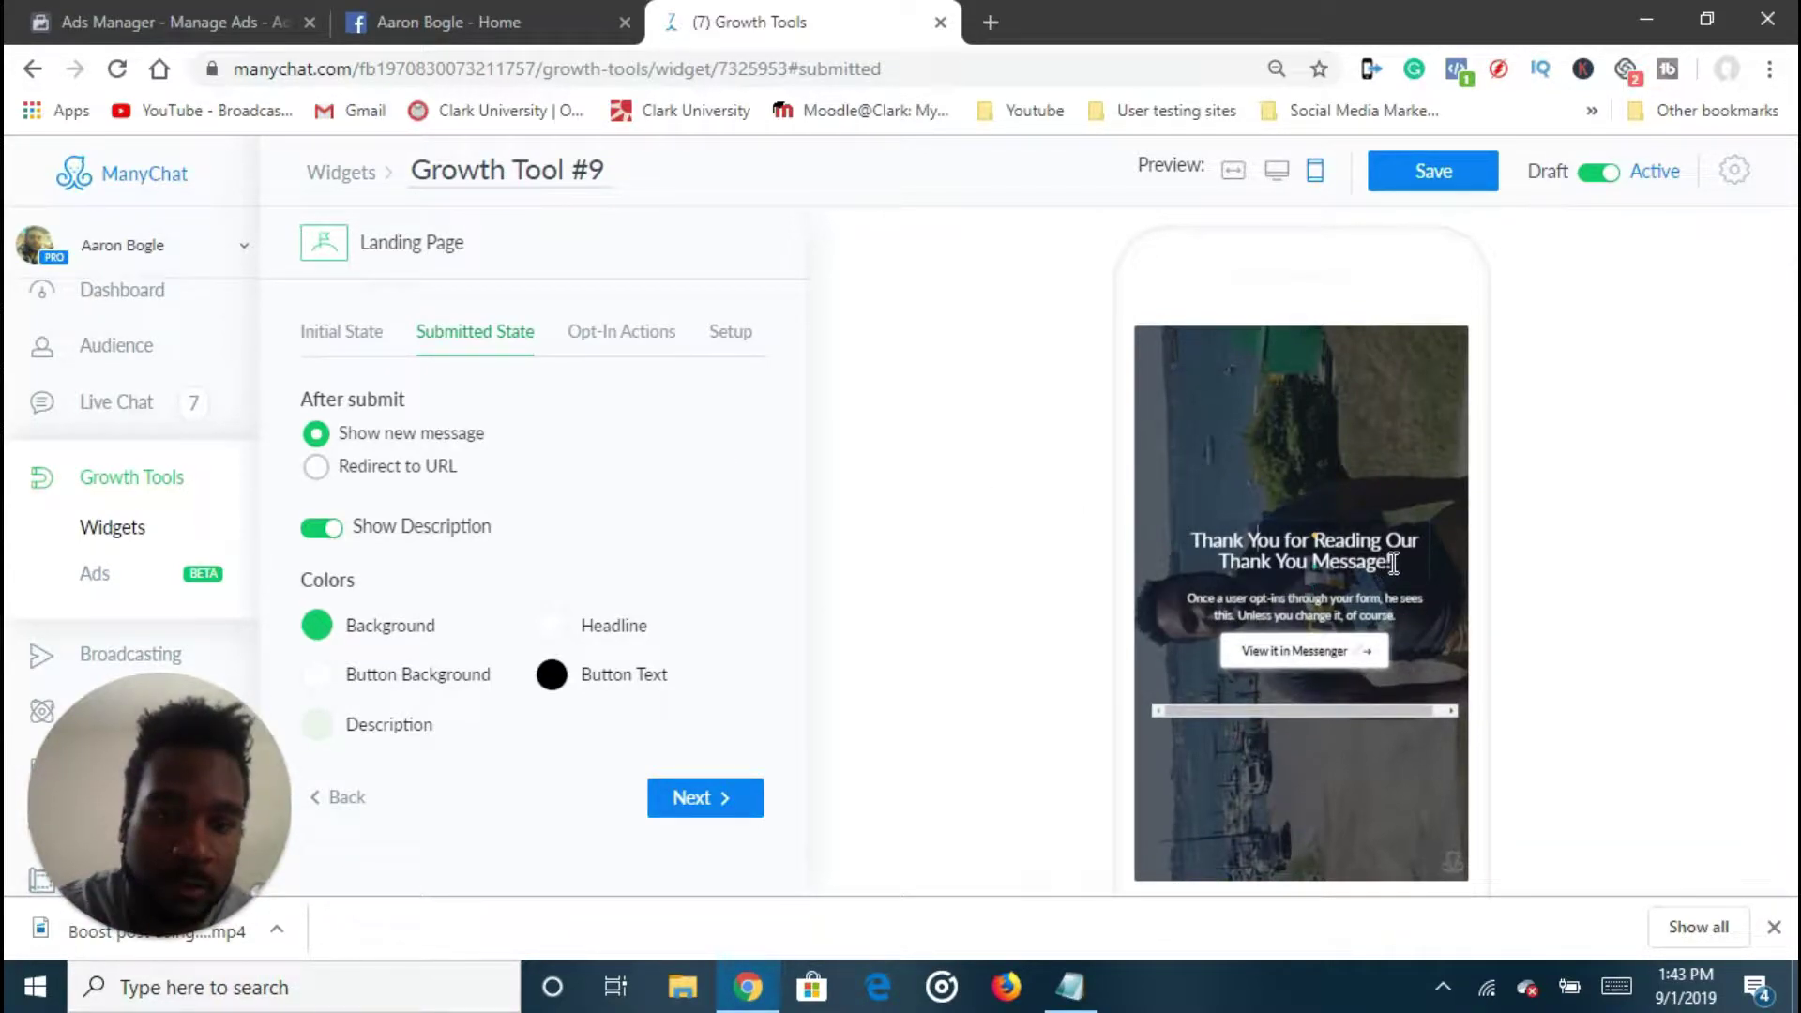
drag(1397, 563, 1152, 533)
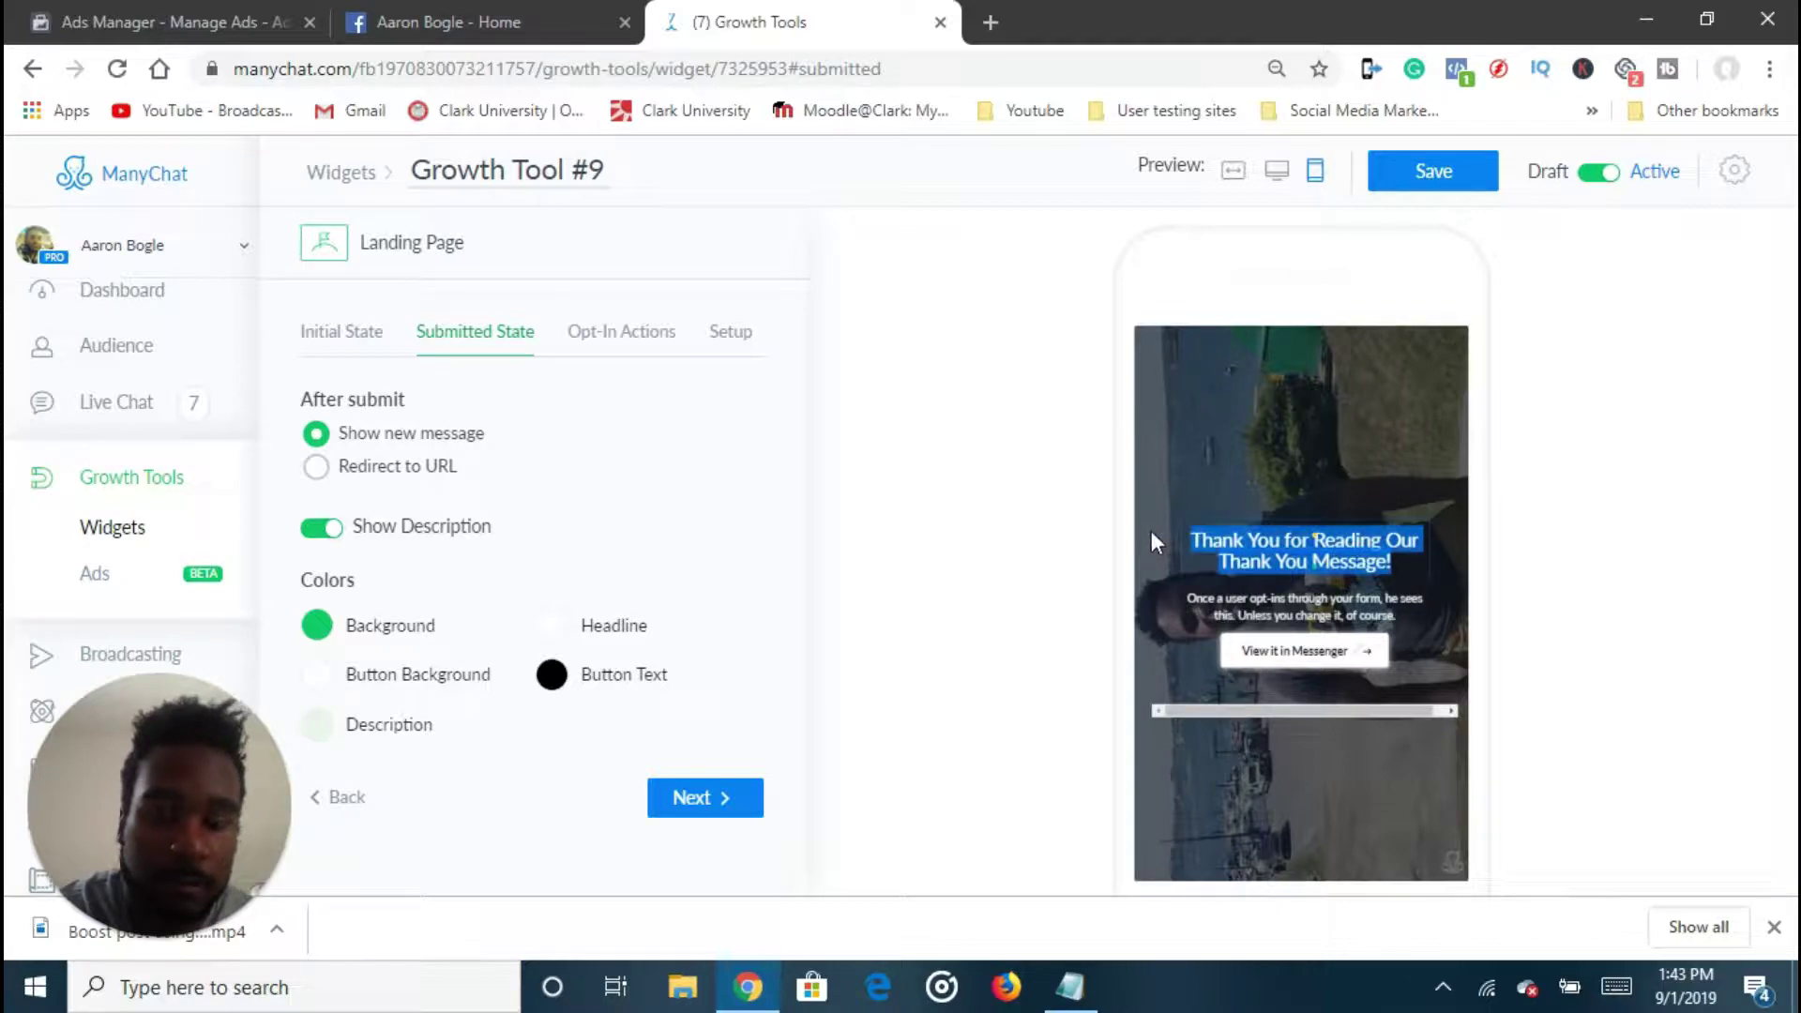
text(Thanks)
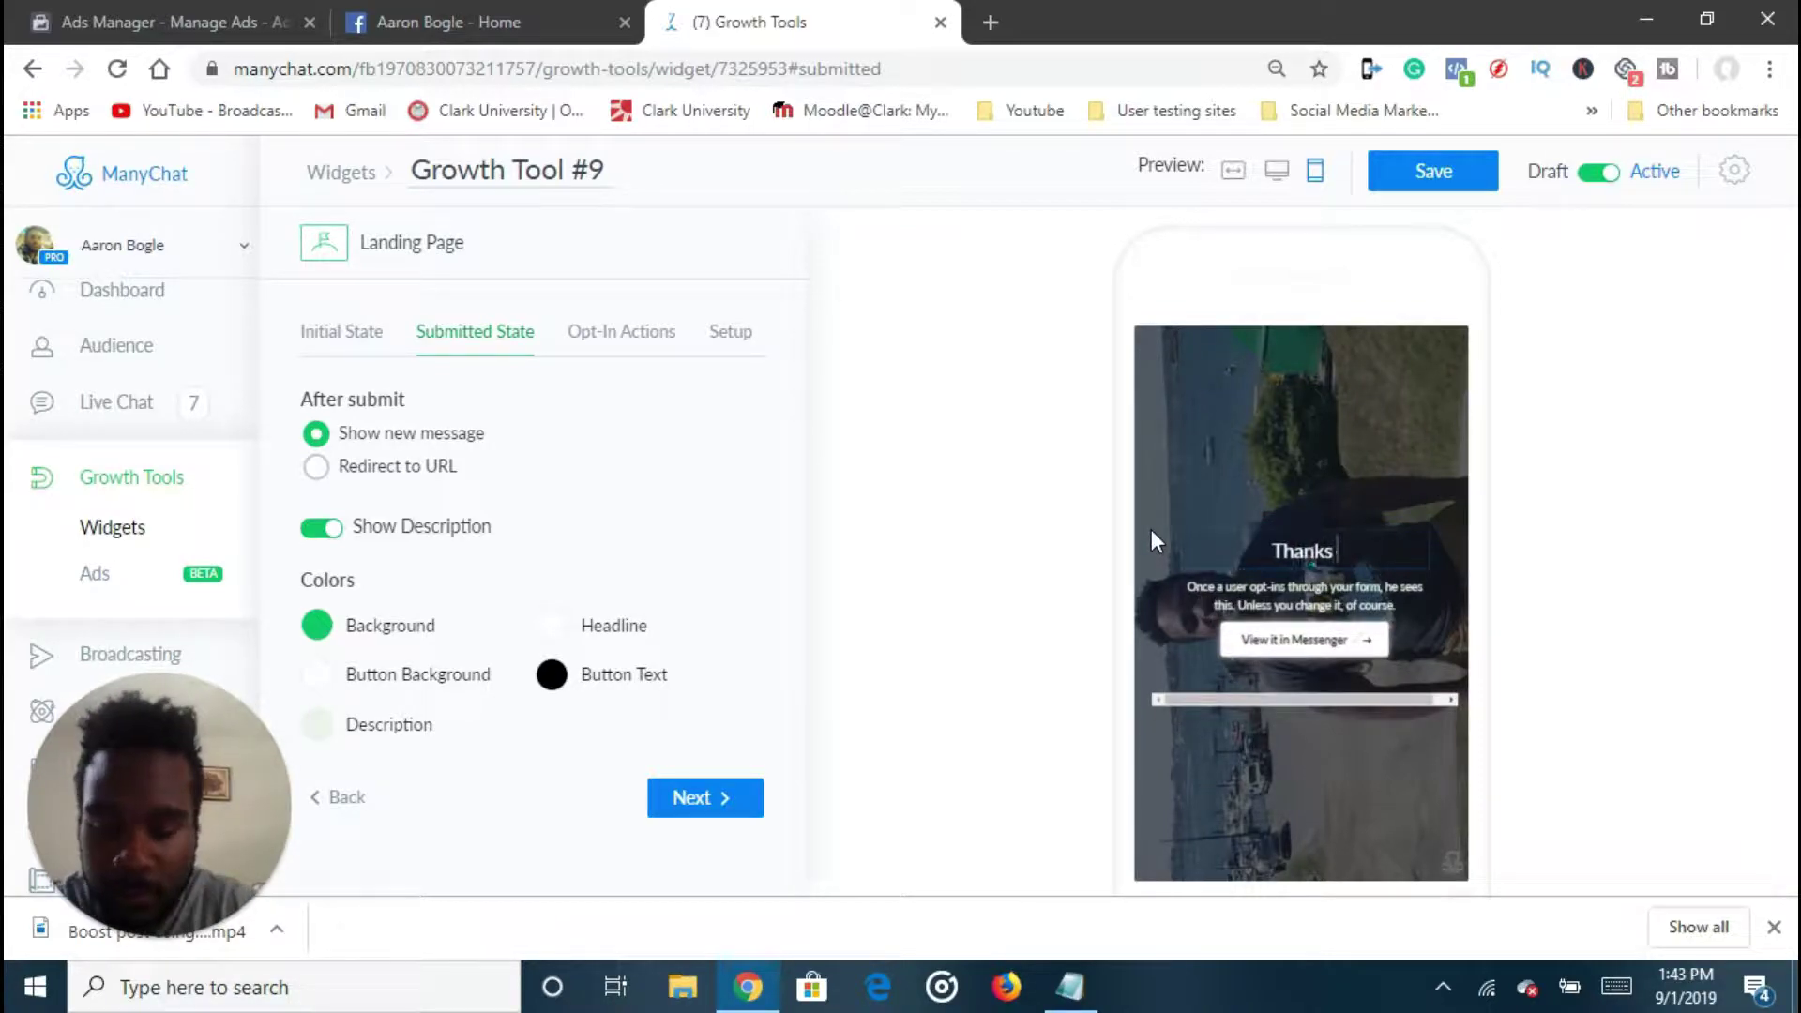
text( your video is on the way)
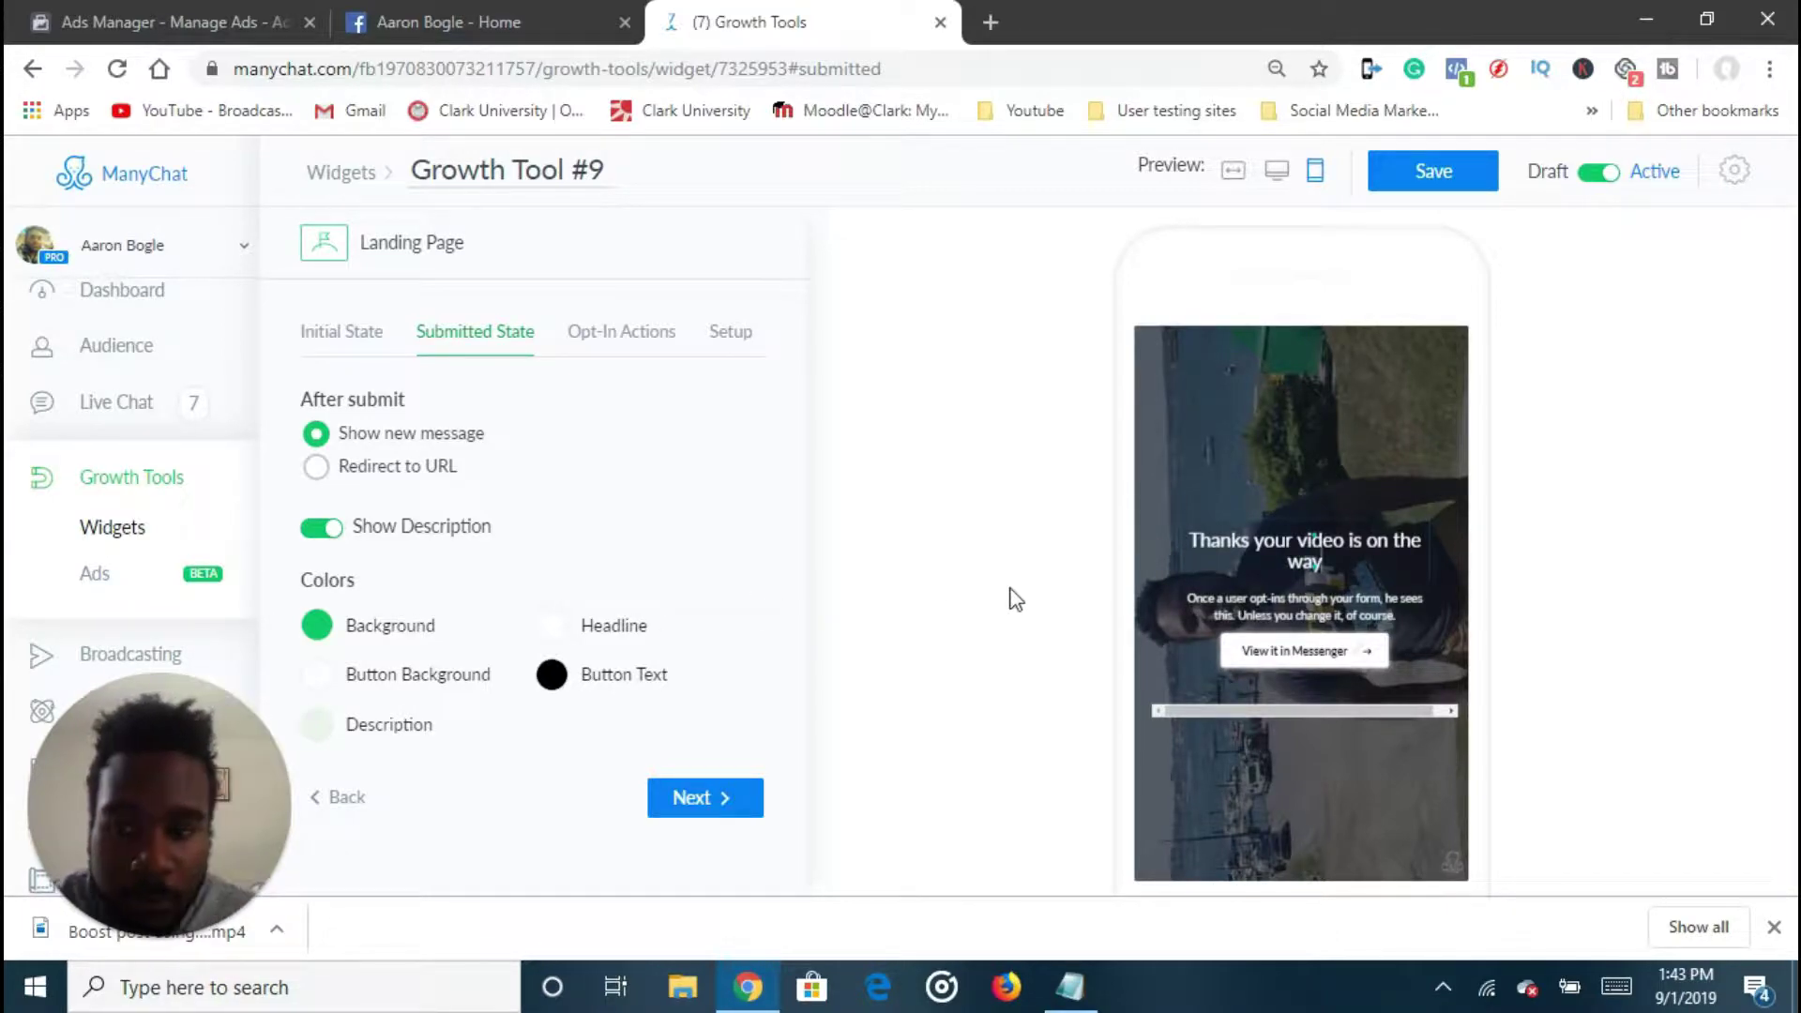
click(439, 483)
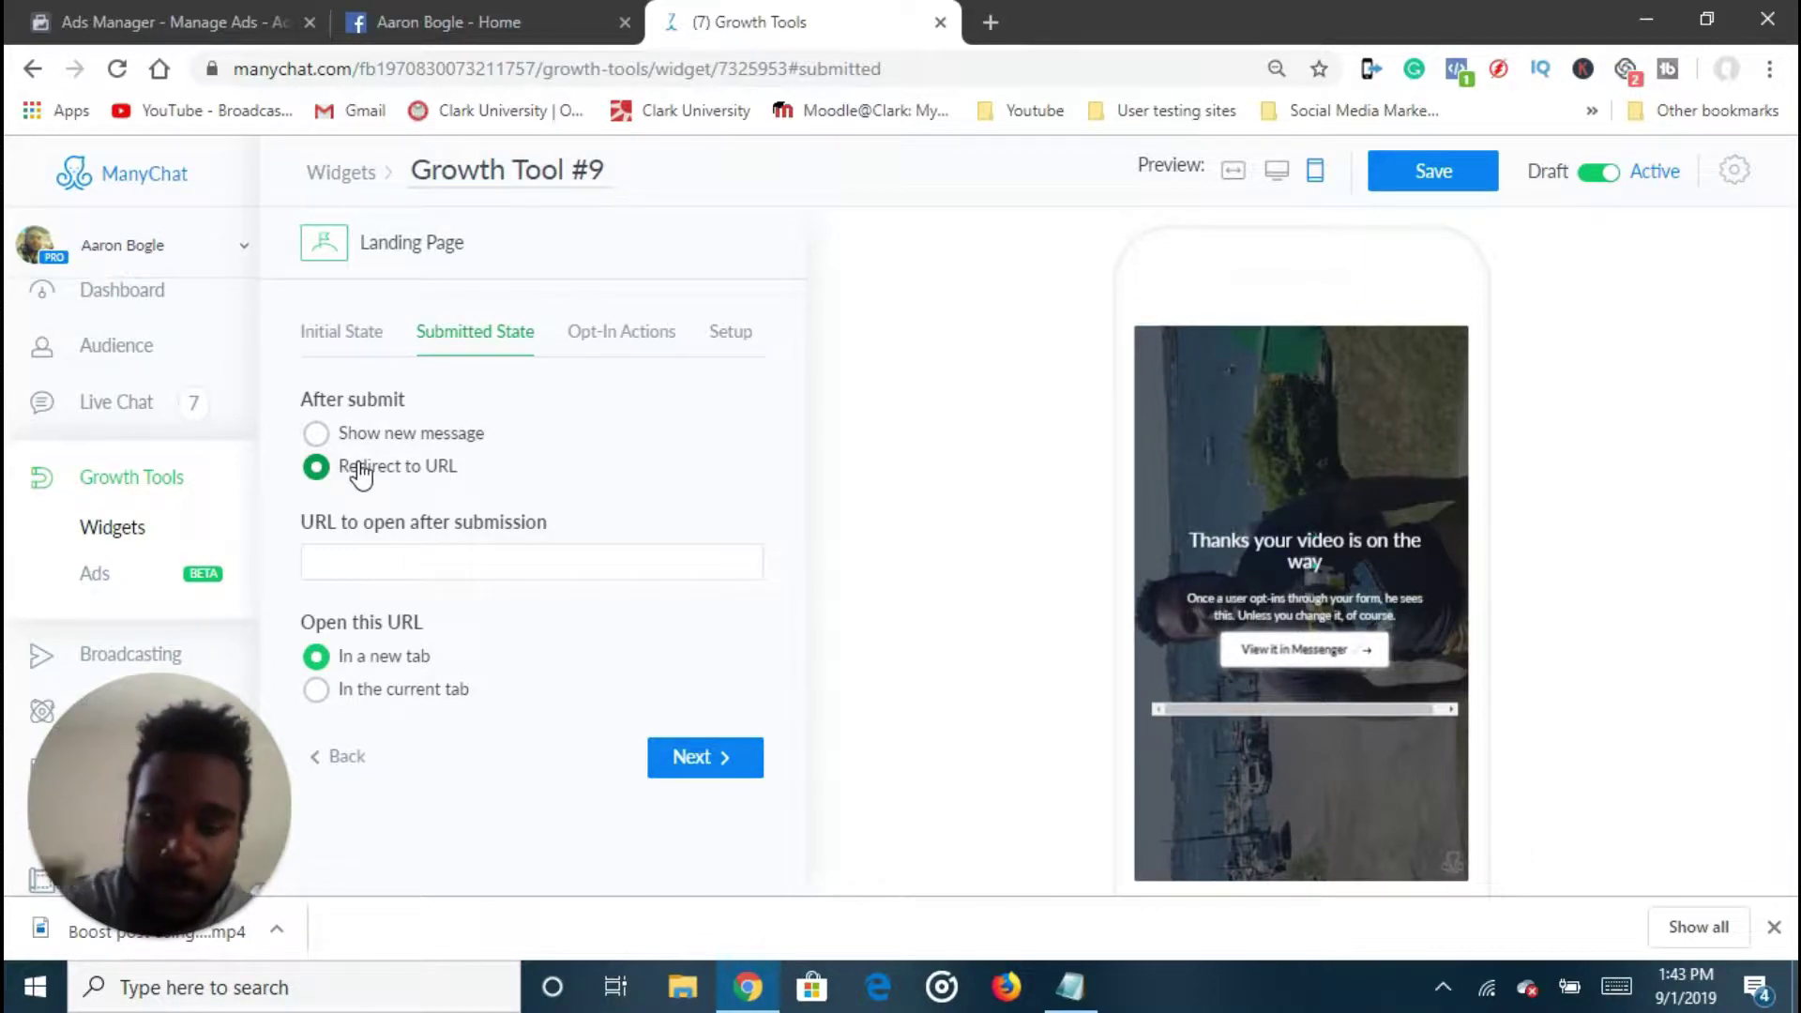
click(375, 439)
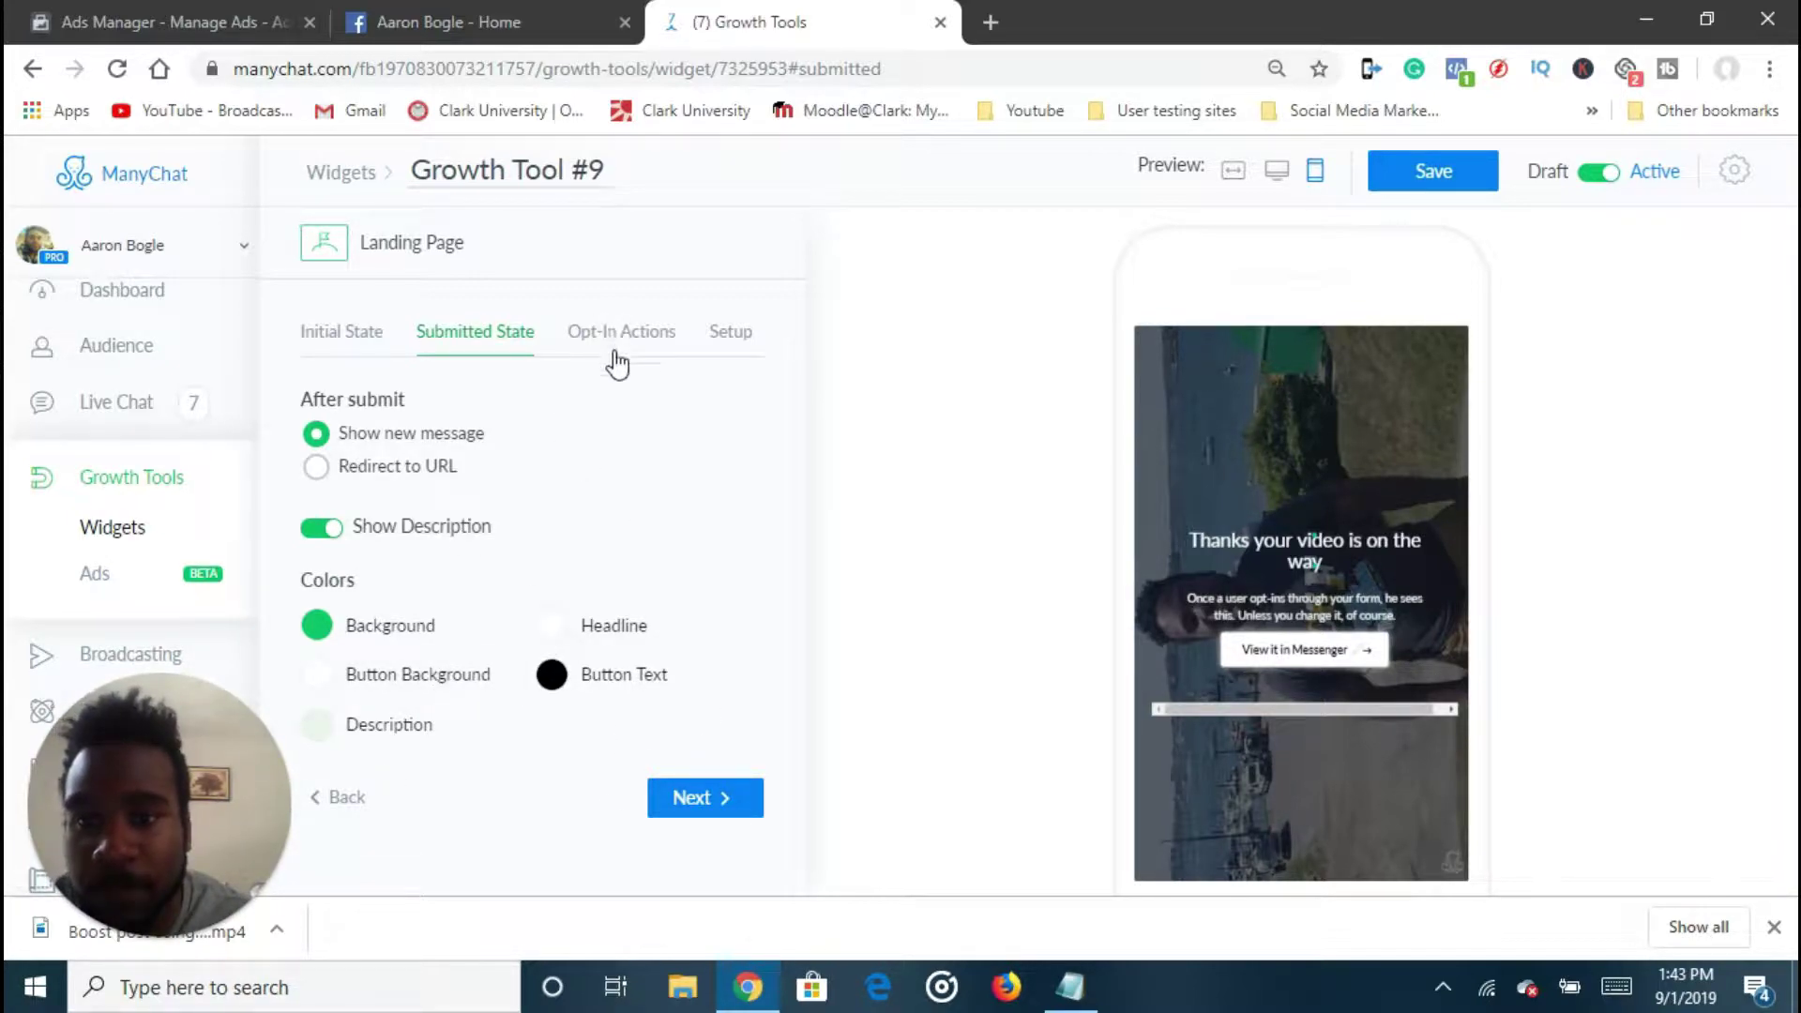
Look through the widget's Opt-In Actions, Initial State and After Submit settings
click(693, 797)
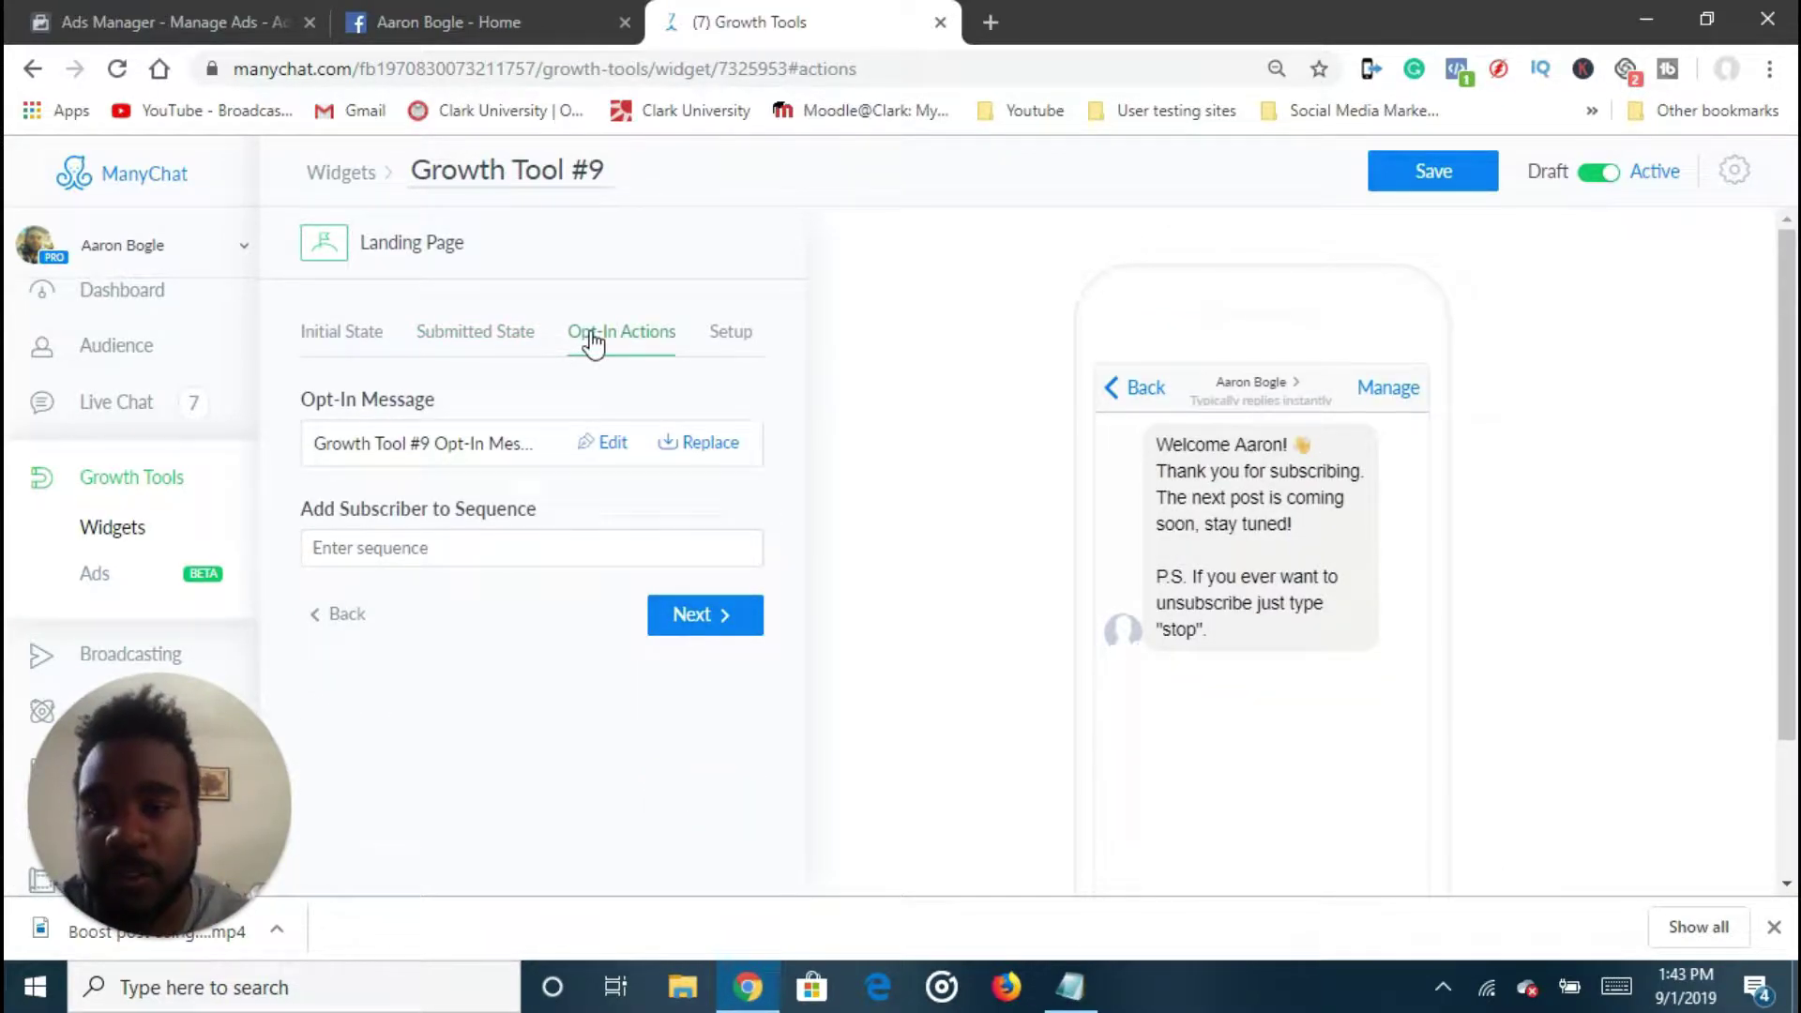
click(352, 337)
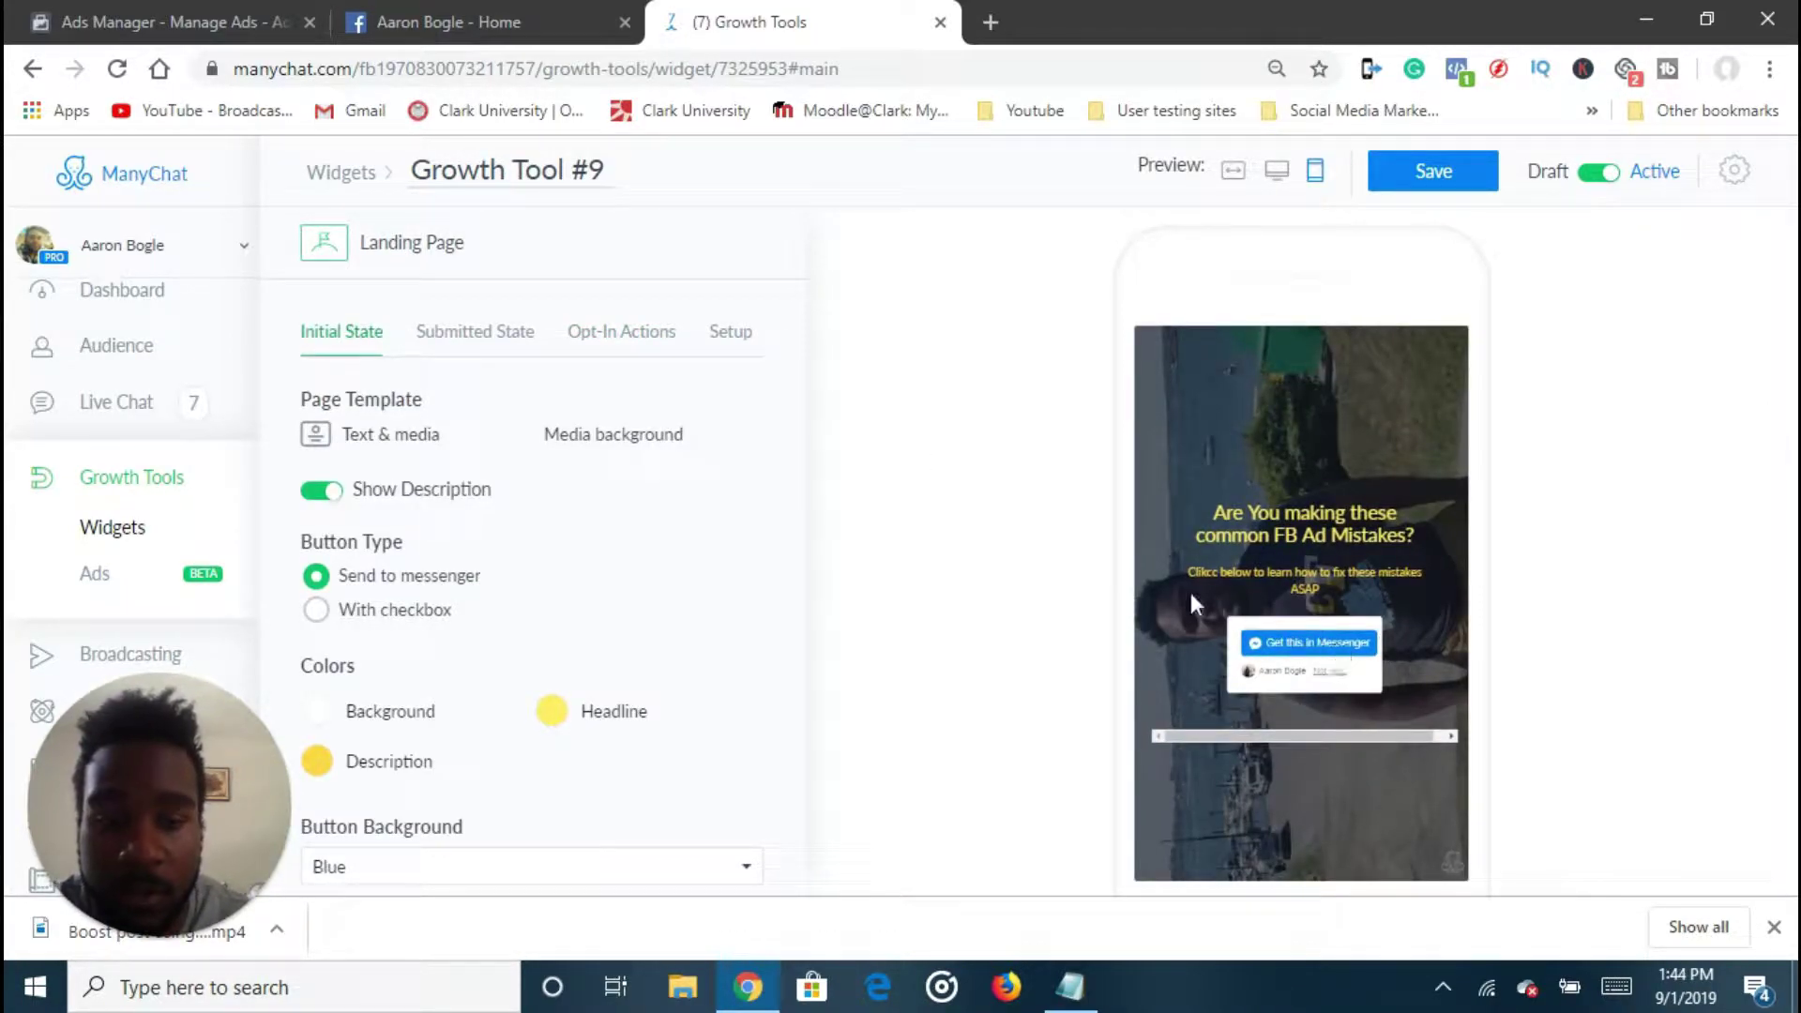
click(490, 343)
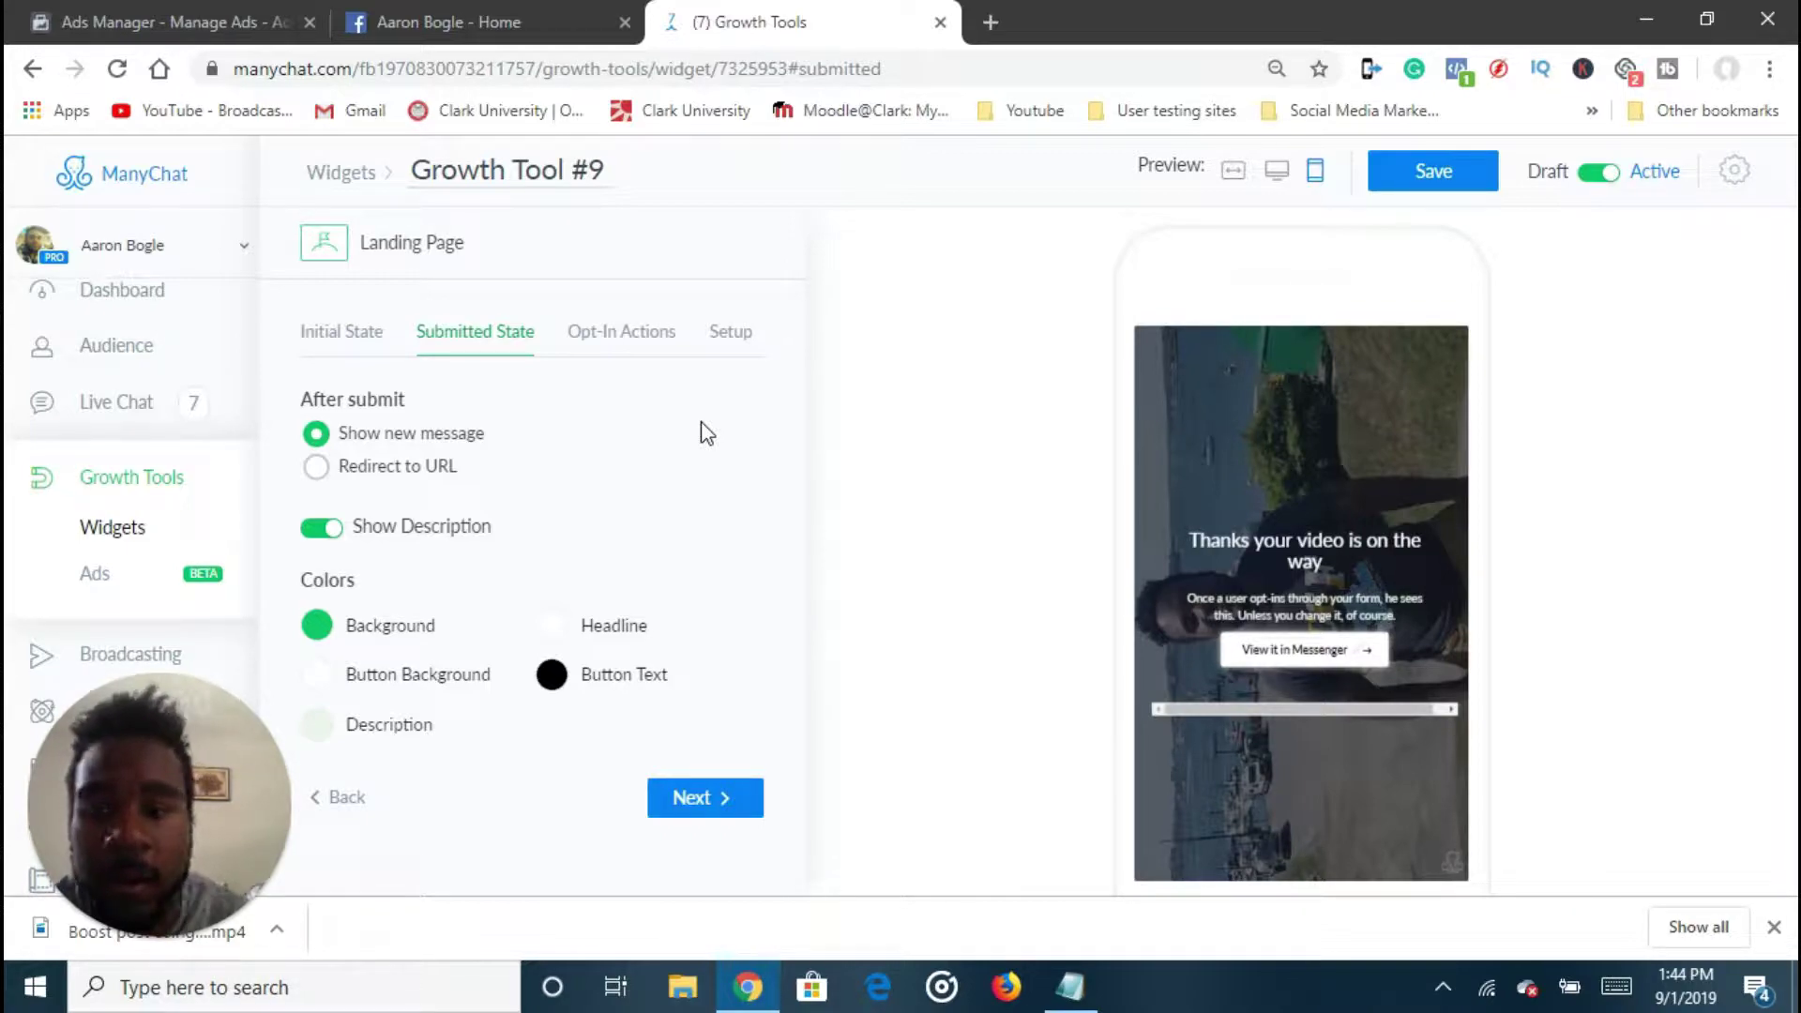
click(619, 343)
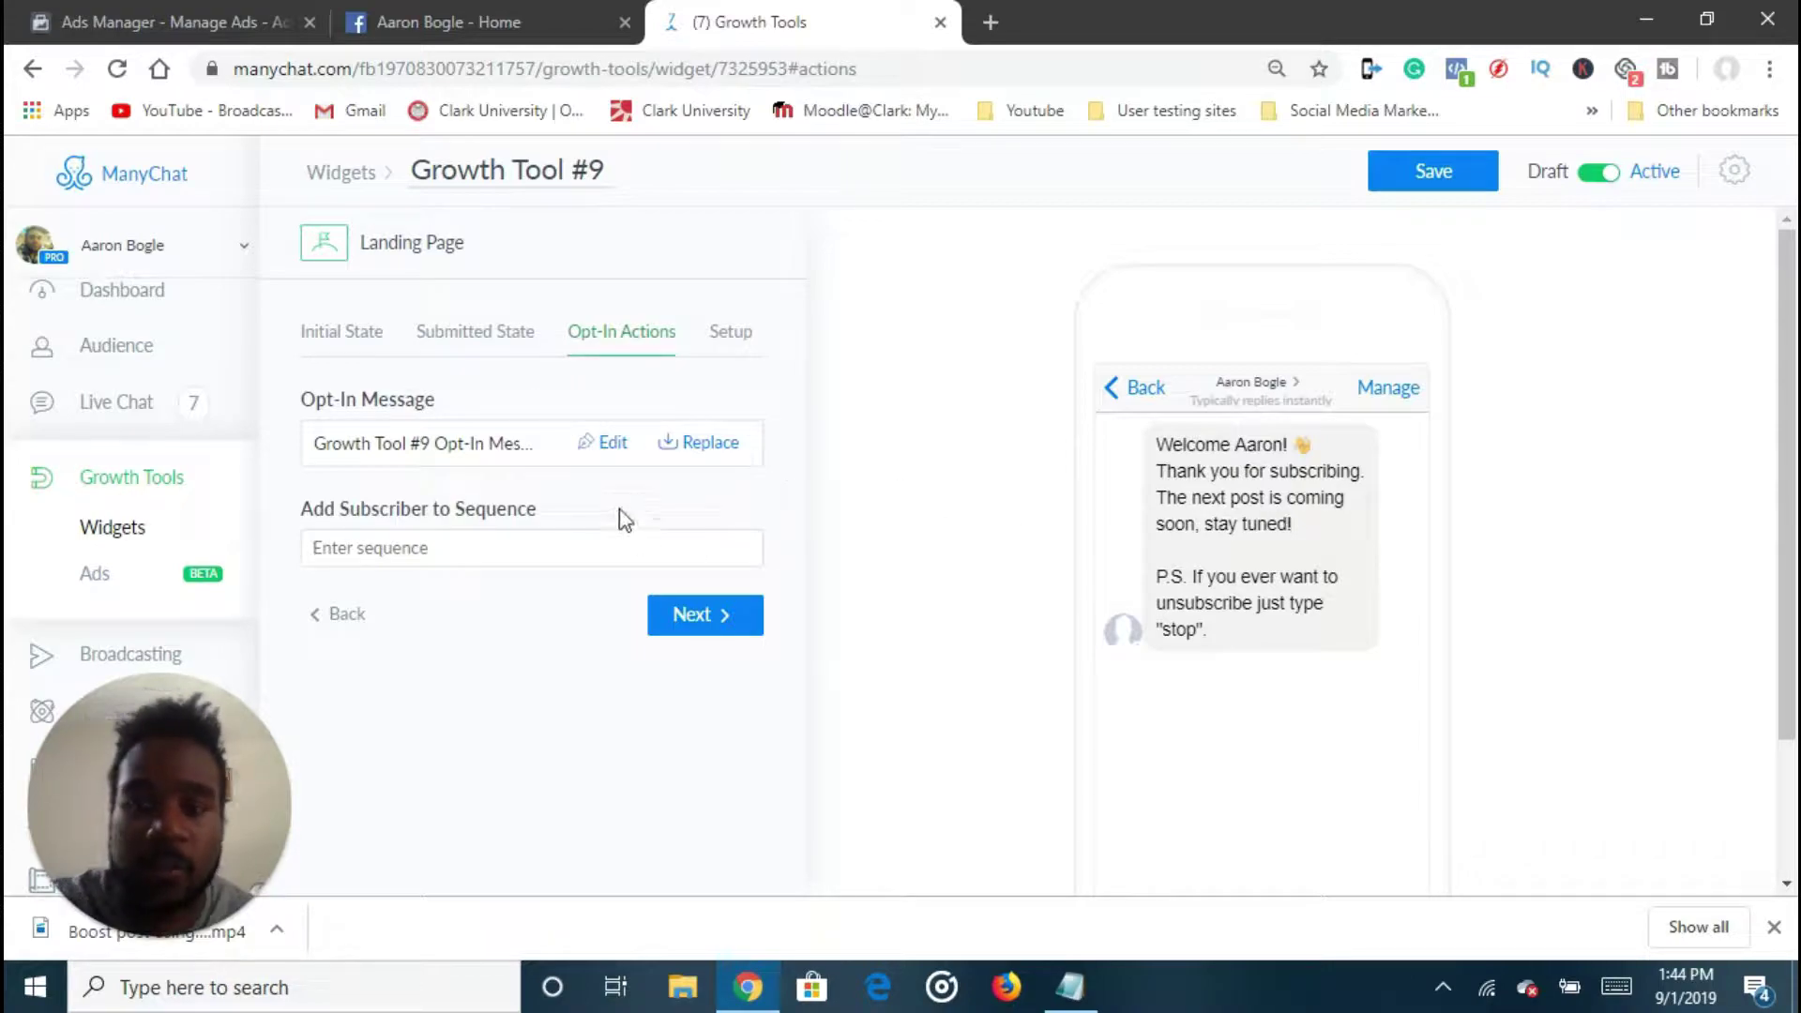
Switch the widget from Active to Draft and open the Opt-In Message in the flow editor
click(609, 455)
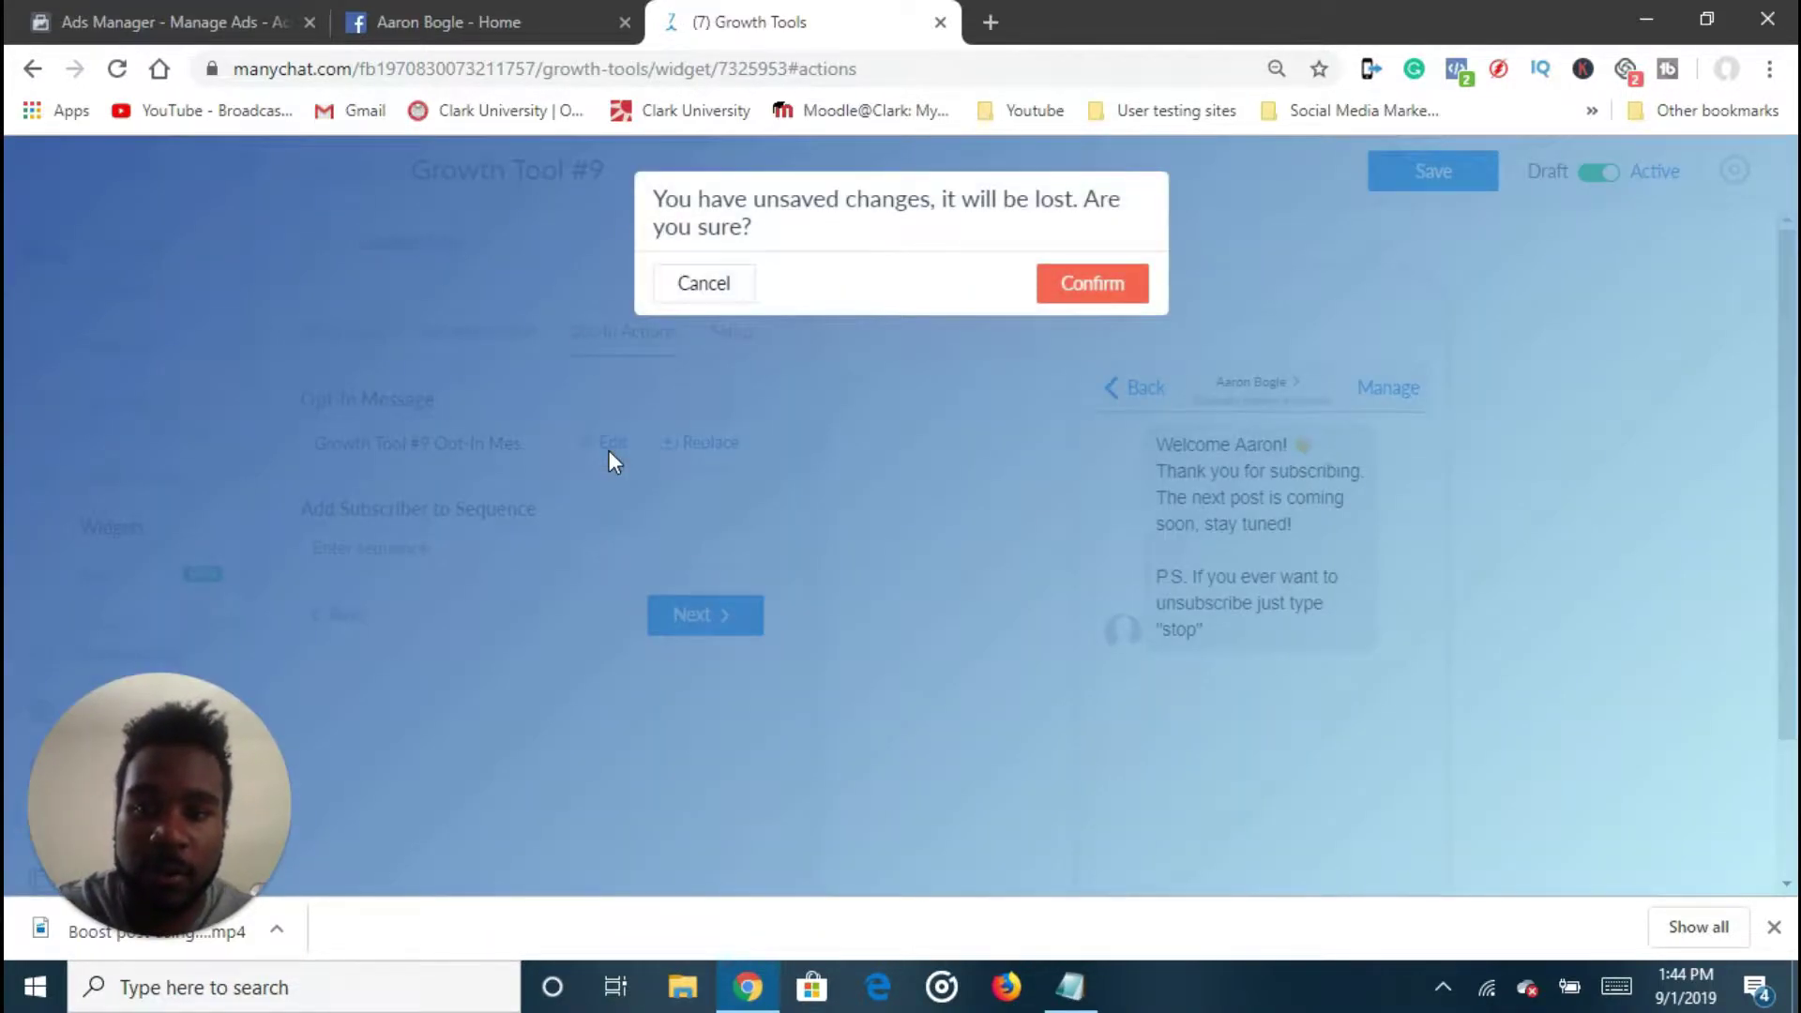
click(716, 286)
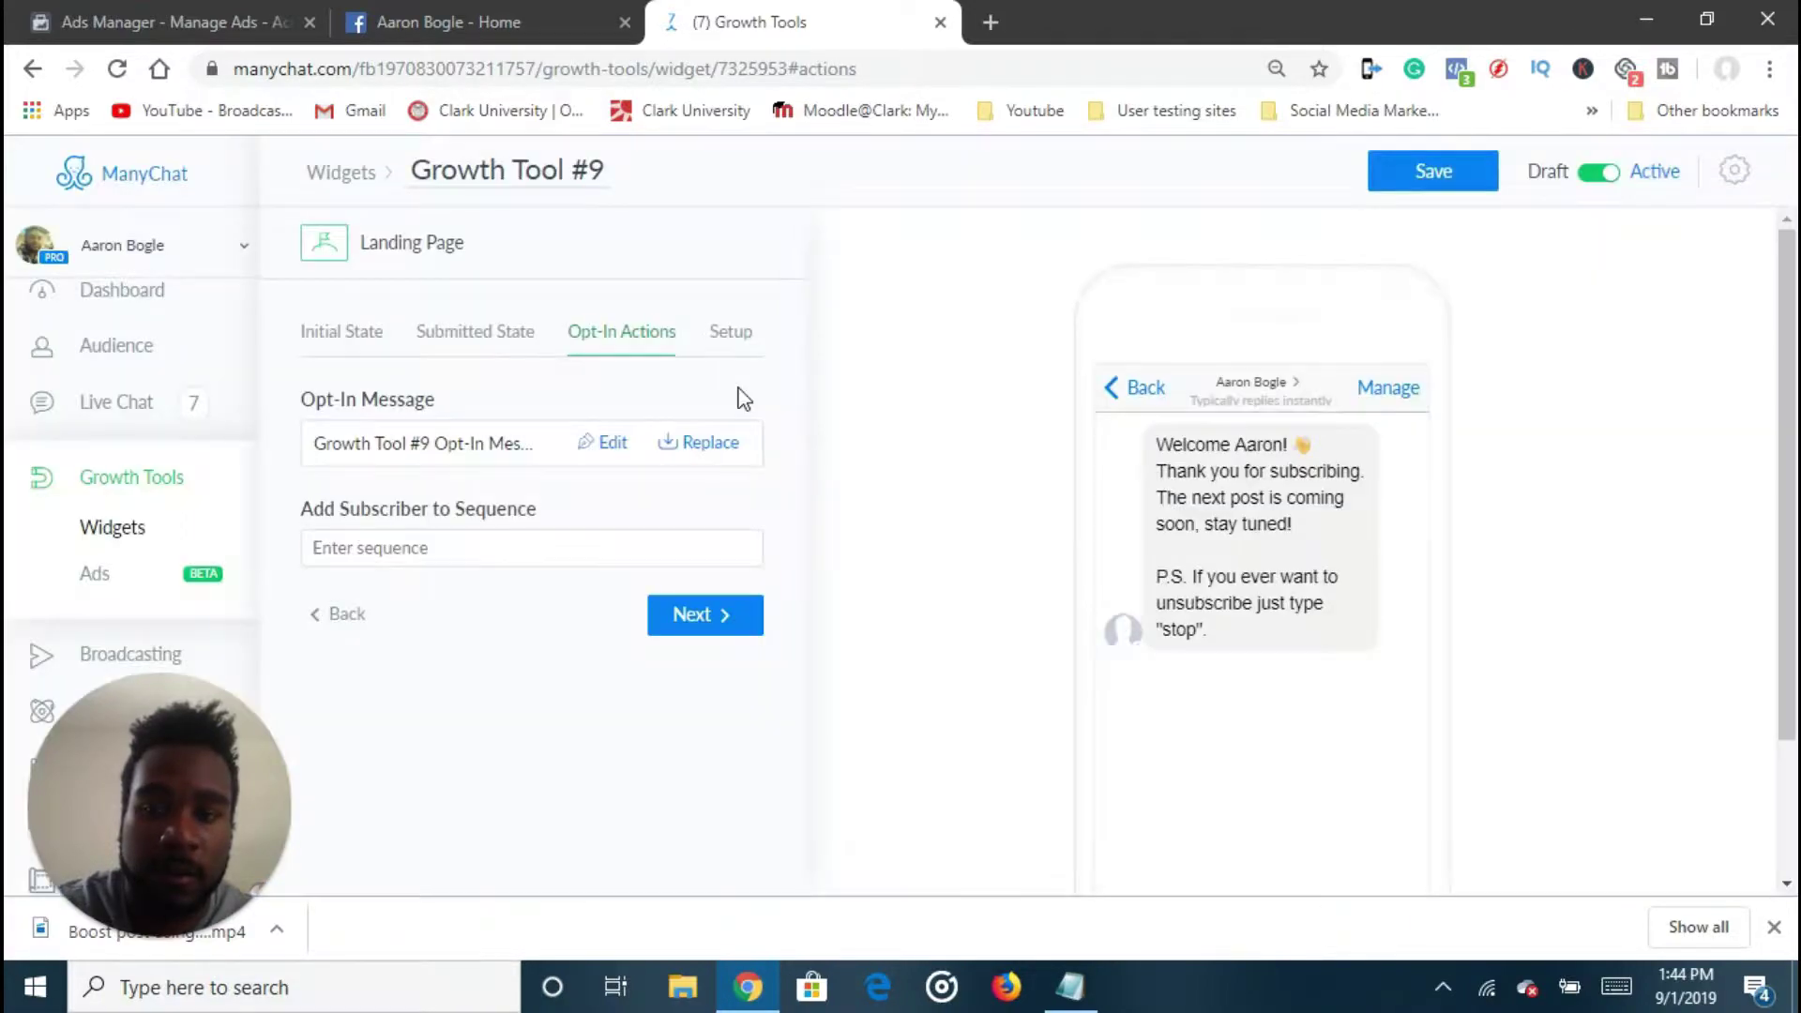
click(1599, 176)
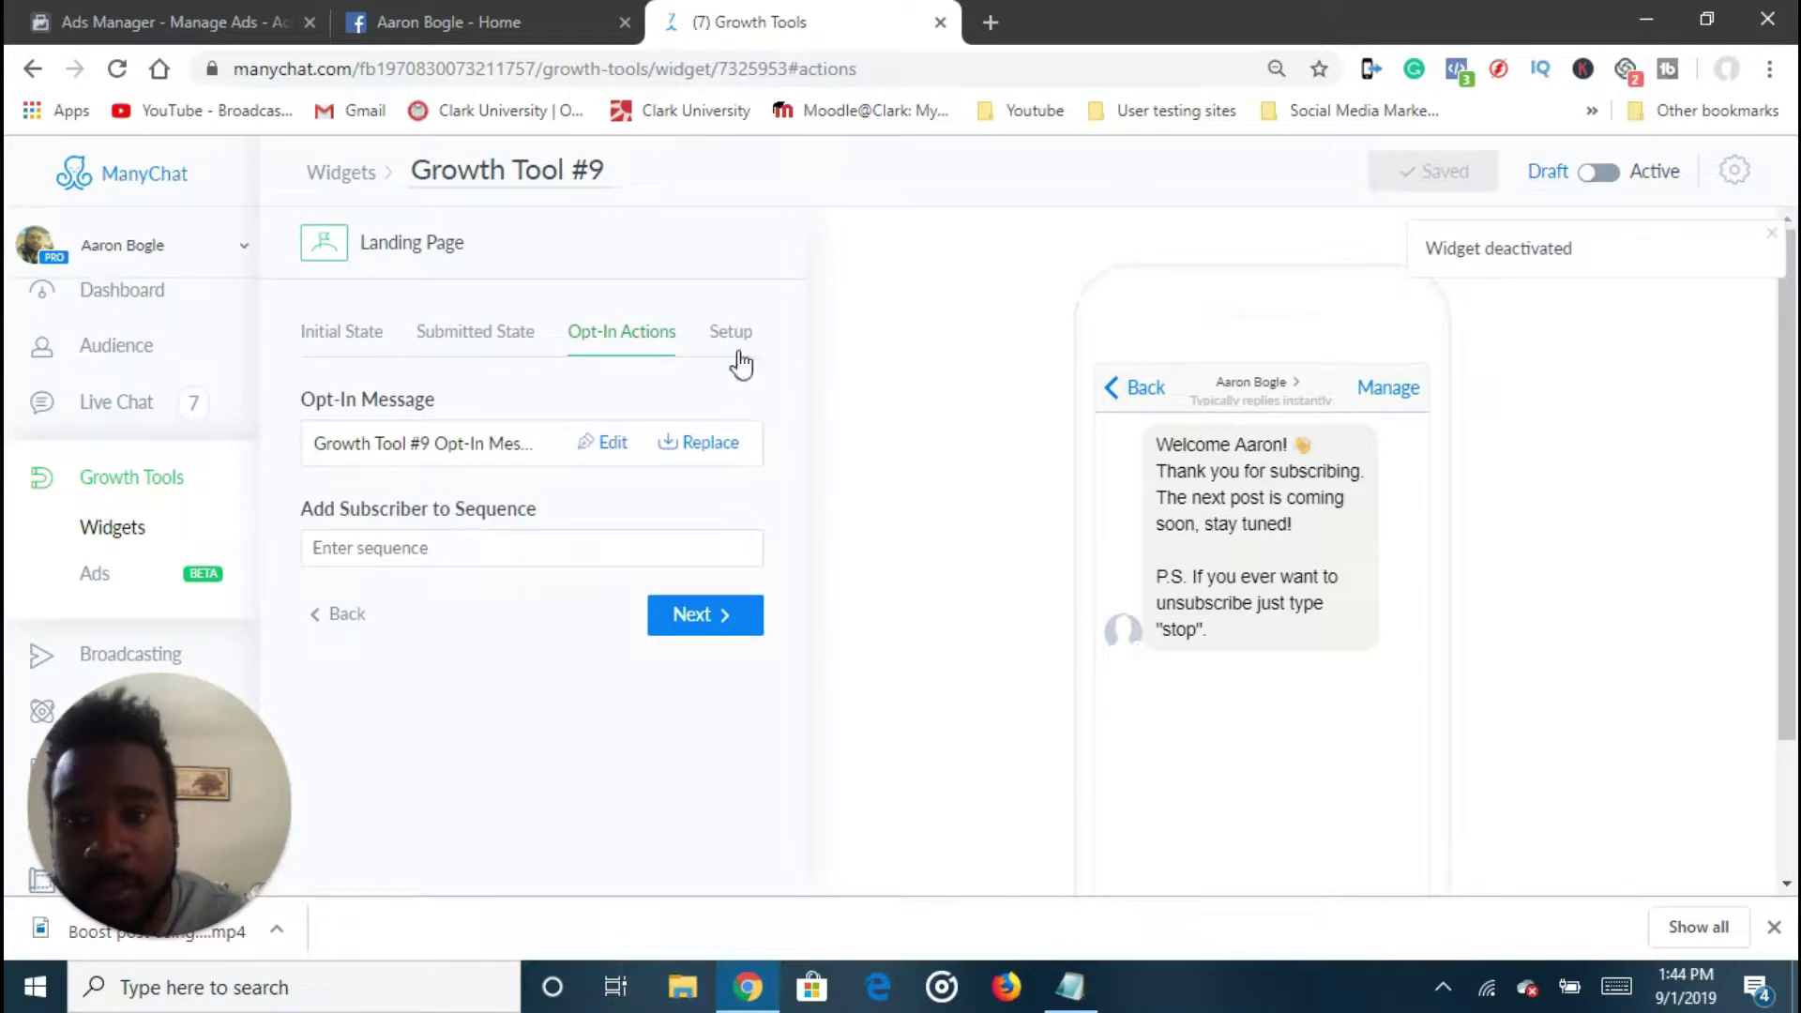
click(608, 441)
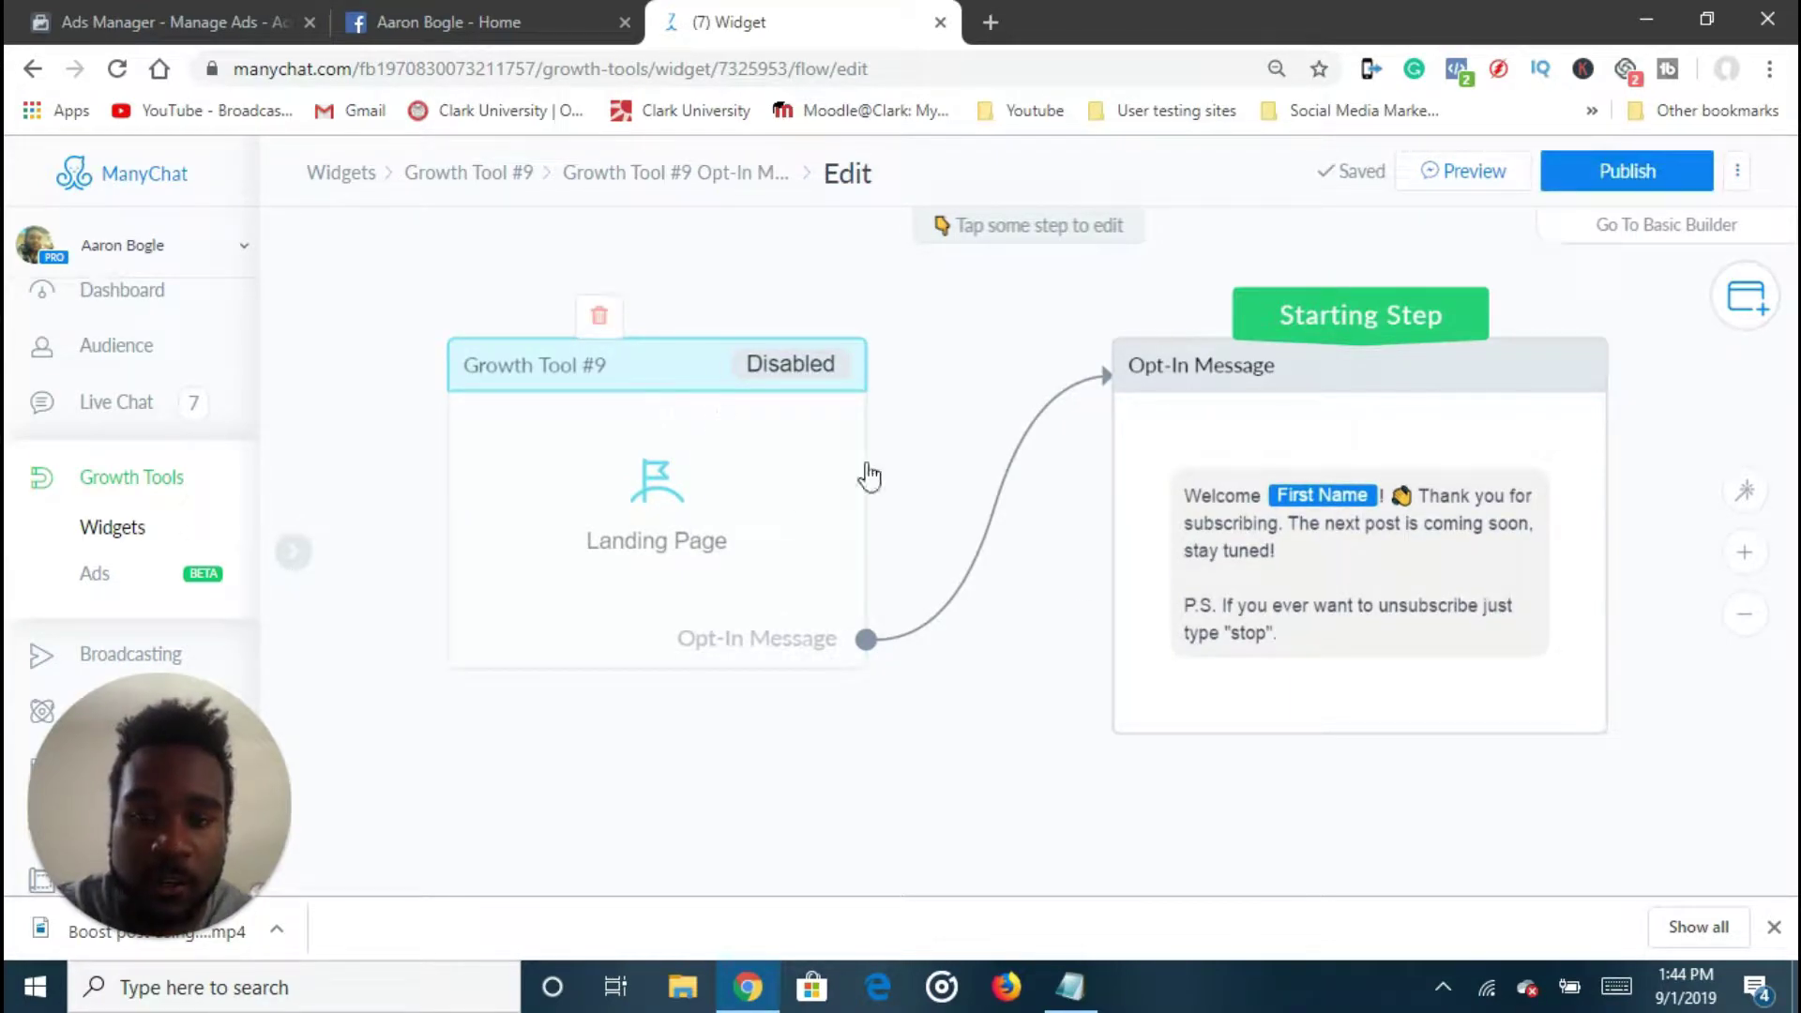
Replace the old next-post sentence with ', the link to your video is right below!'
drag(1426, 851, 1154, 816)
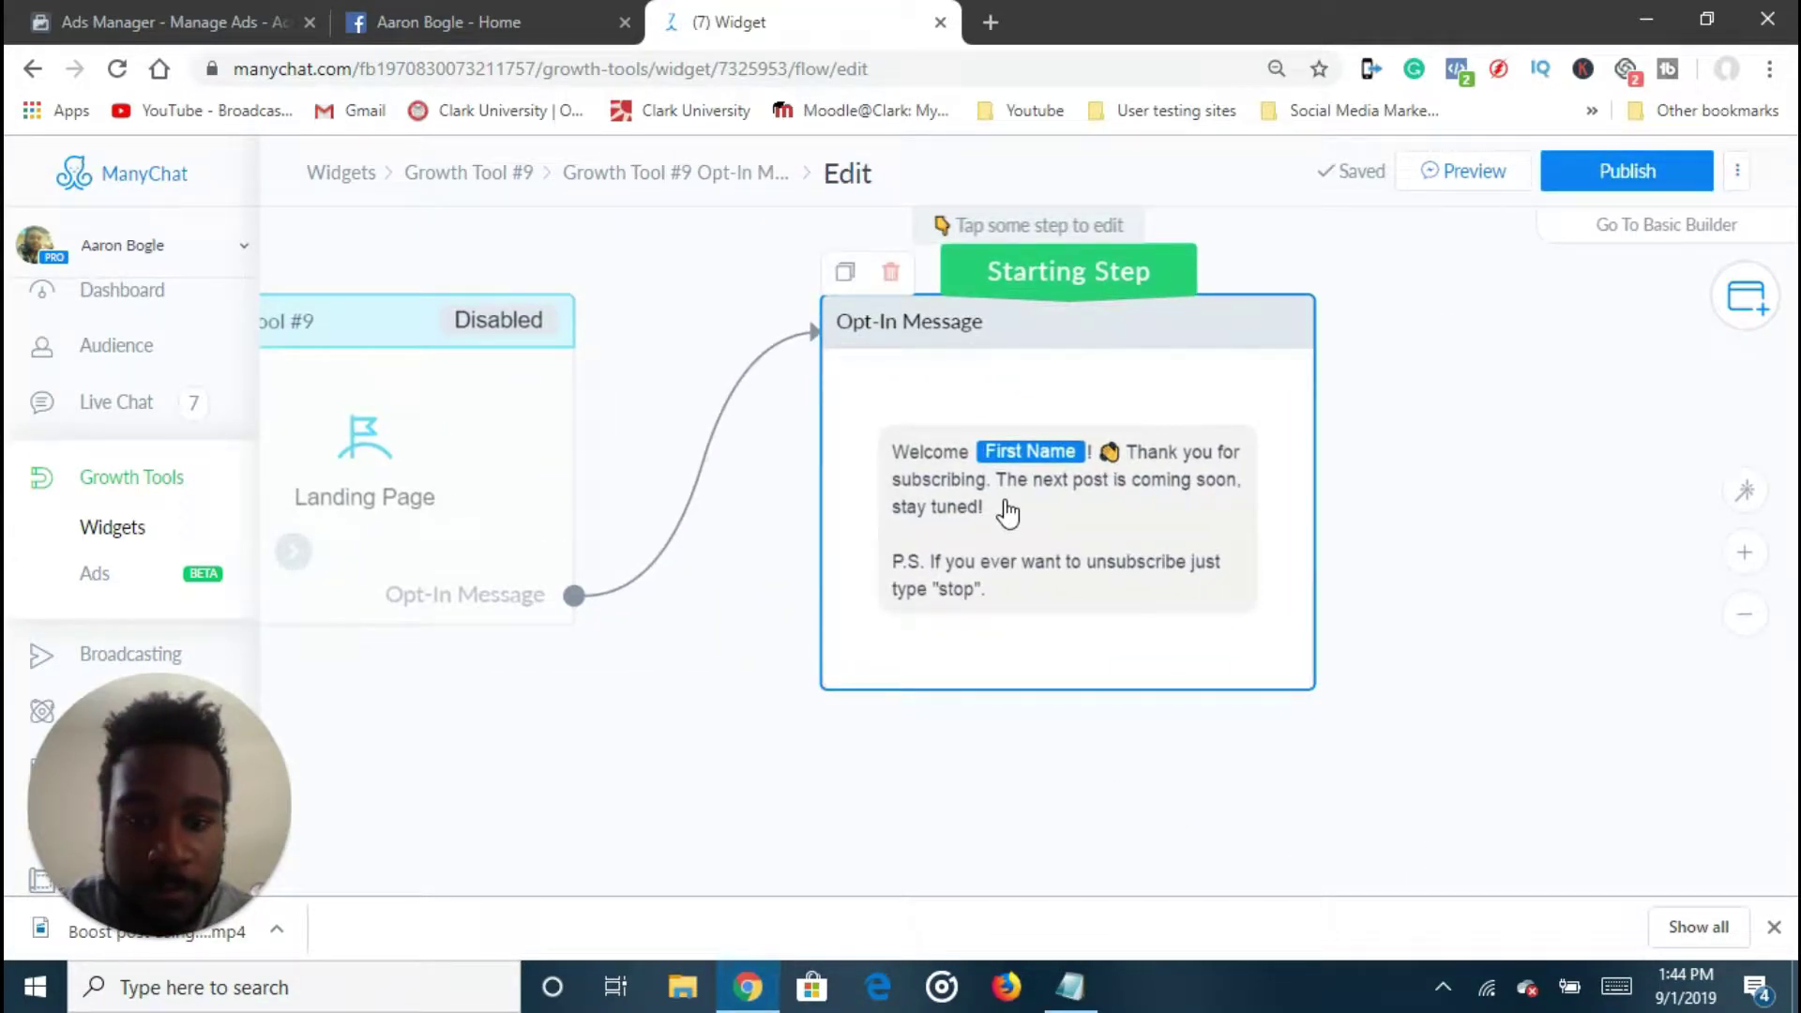
click(1008, 512)
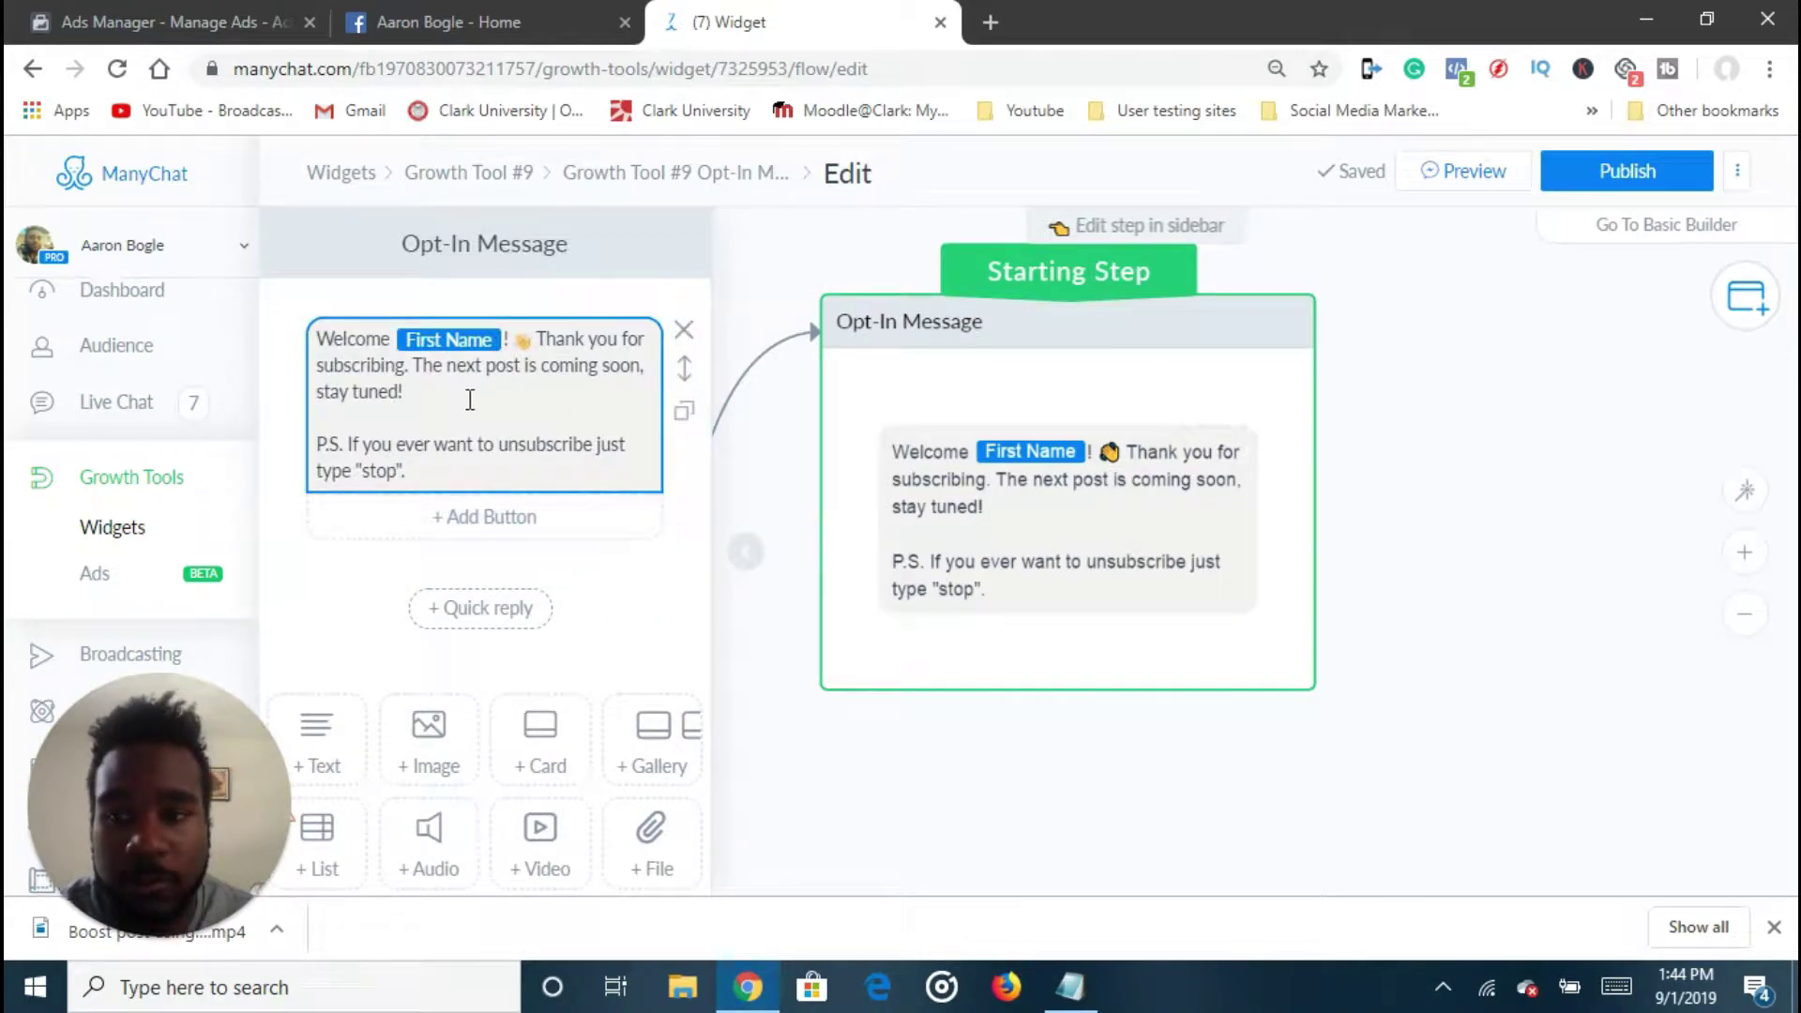
drag(469, 394, 411, 368)
text(, the li)
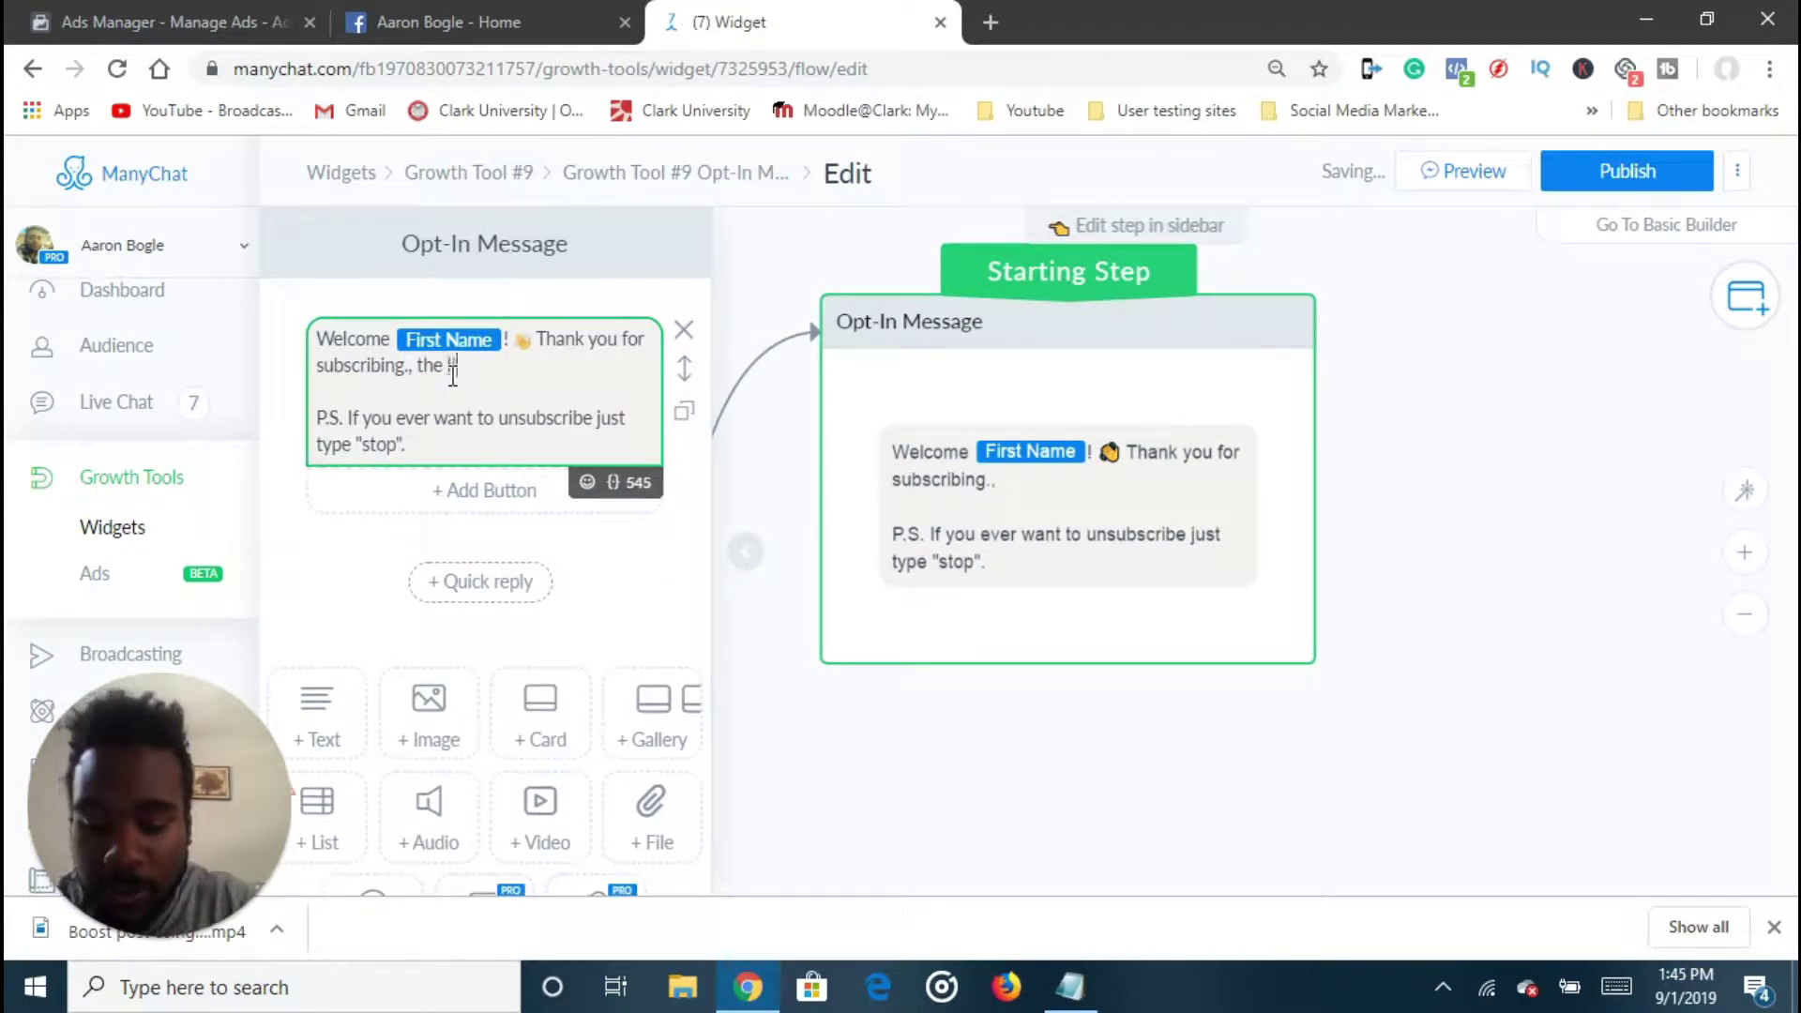
text(nk to your video)
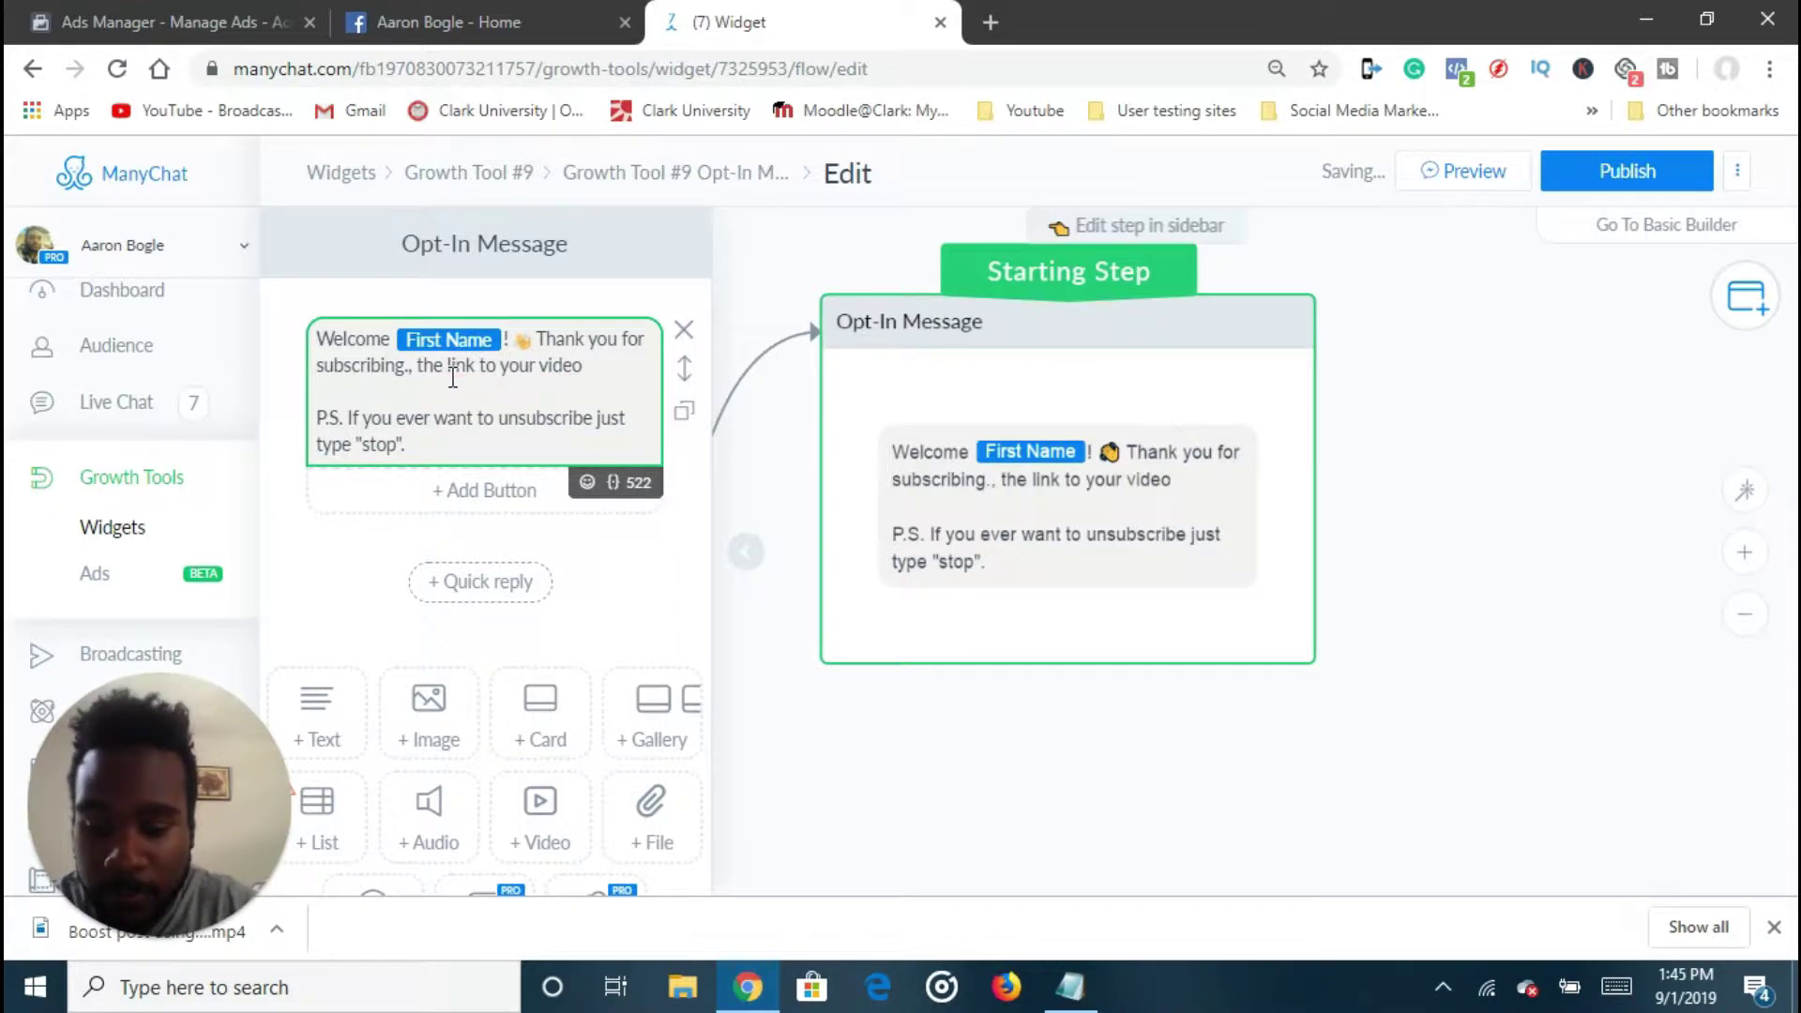
text( is reig)
key(BackSpace)
key(BackSpace)
key(BackSpace)
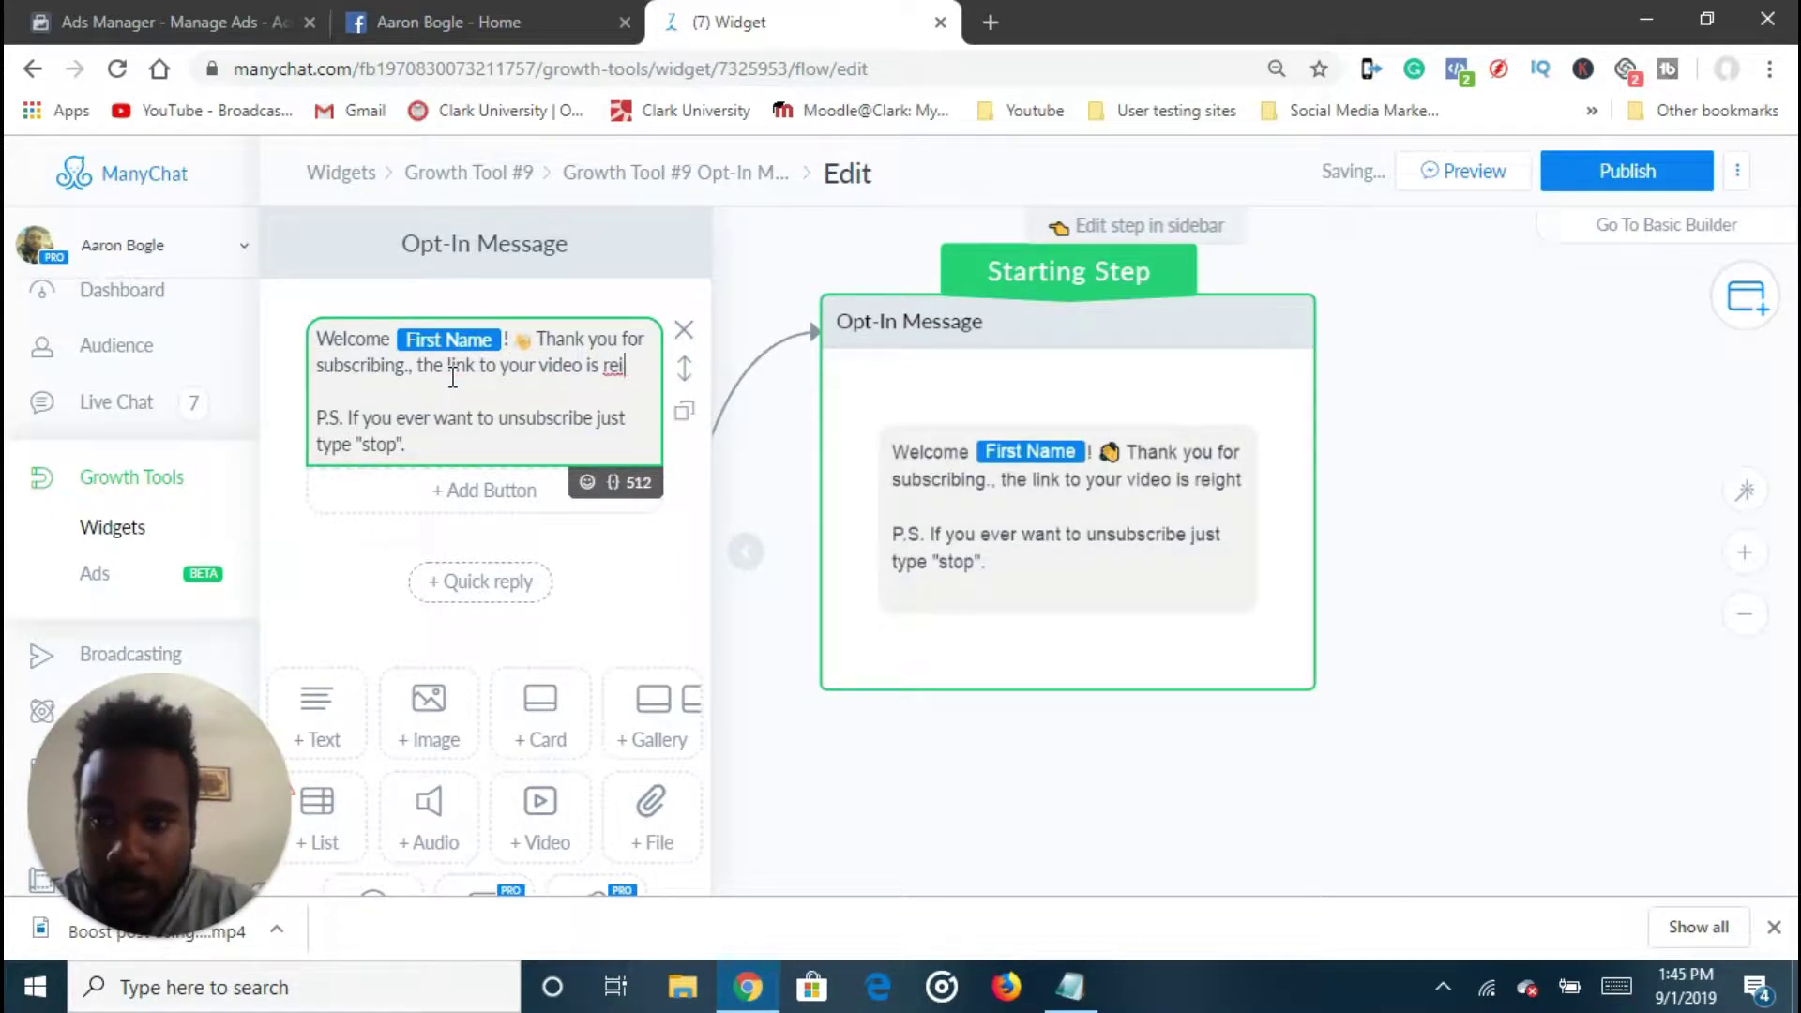
text(ight below)
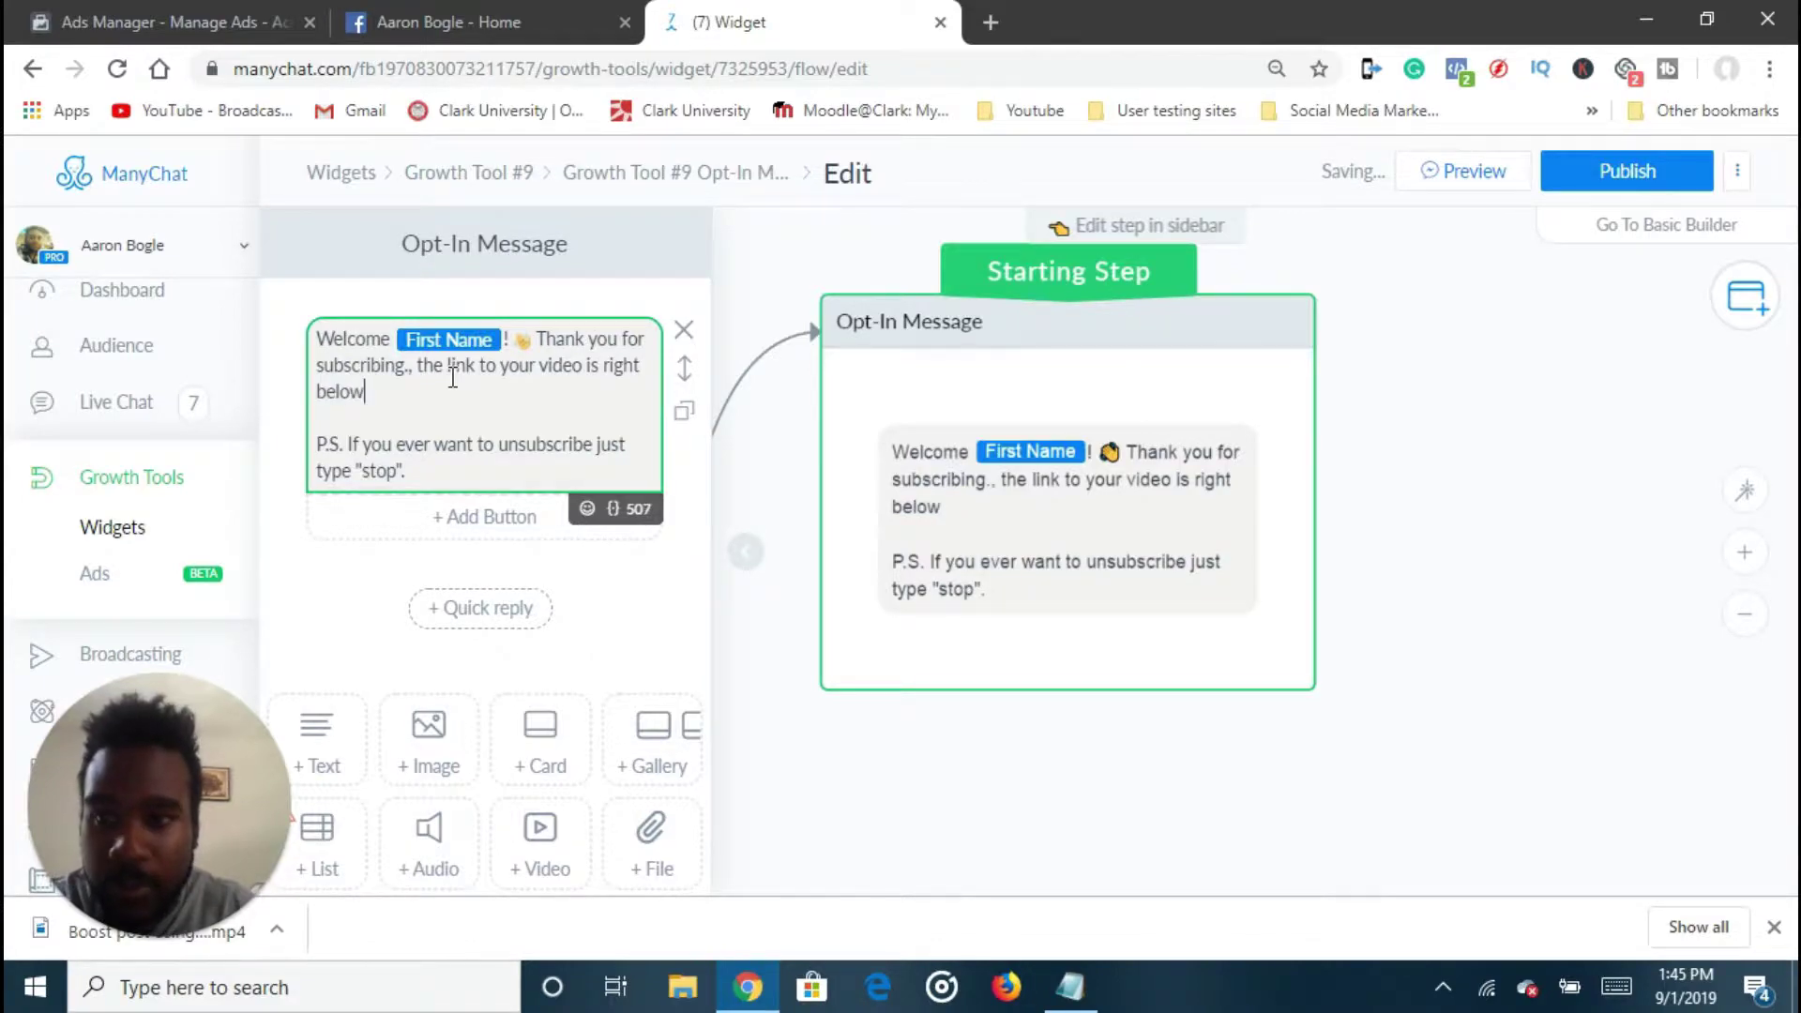
text(!)
Add a new paragraph asking readers to leave a comment and fix those mistakes
key(Return)
key(Return)
text(Be su)
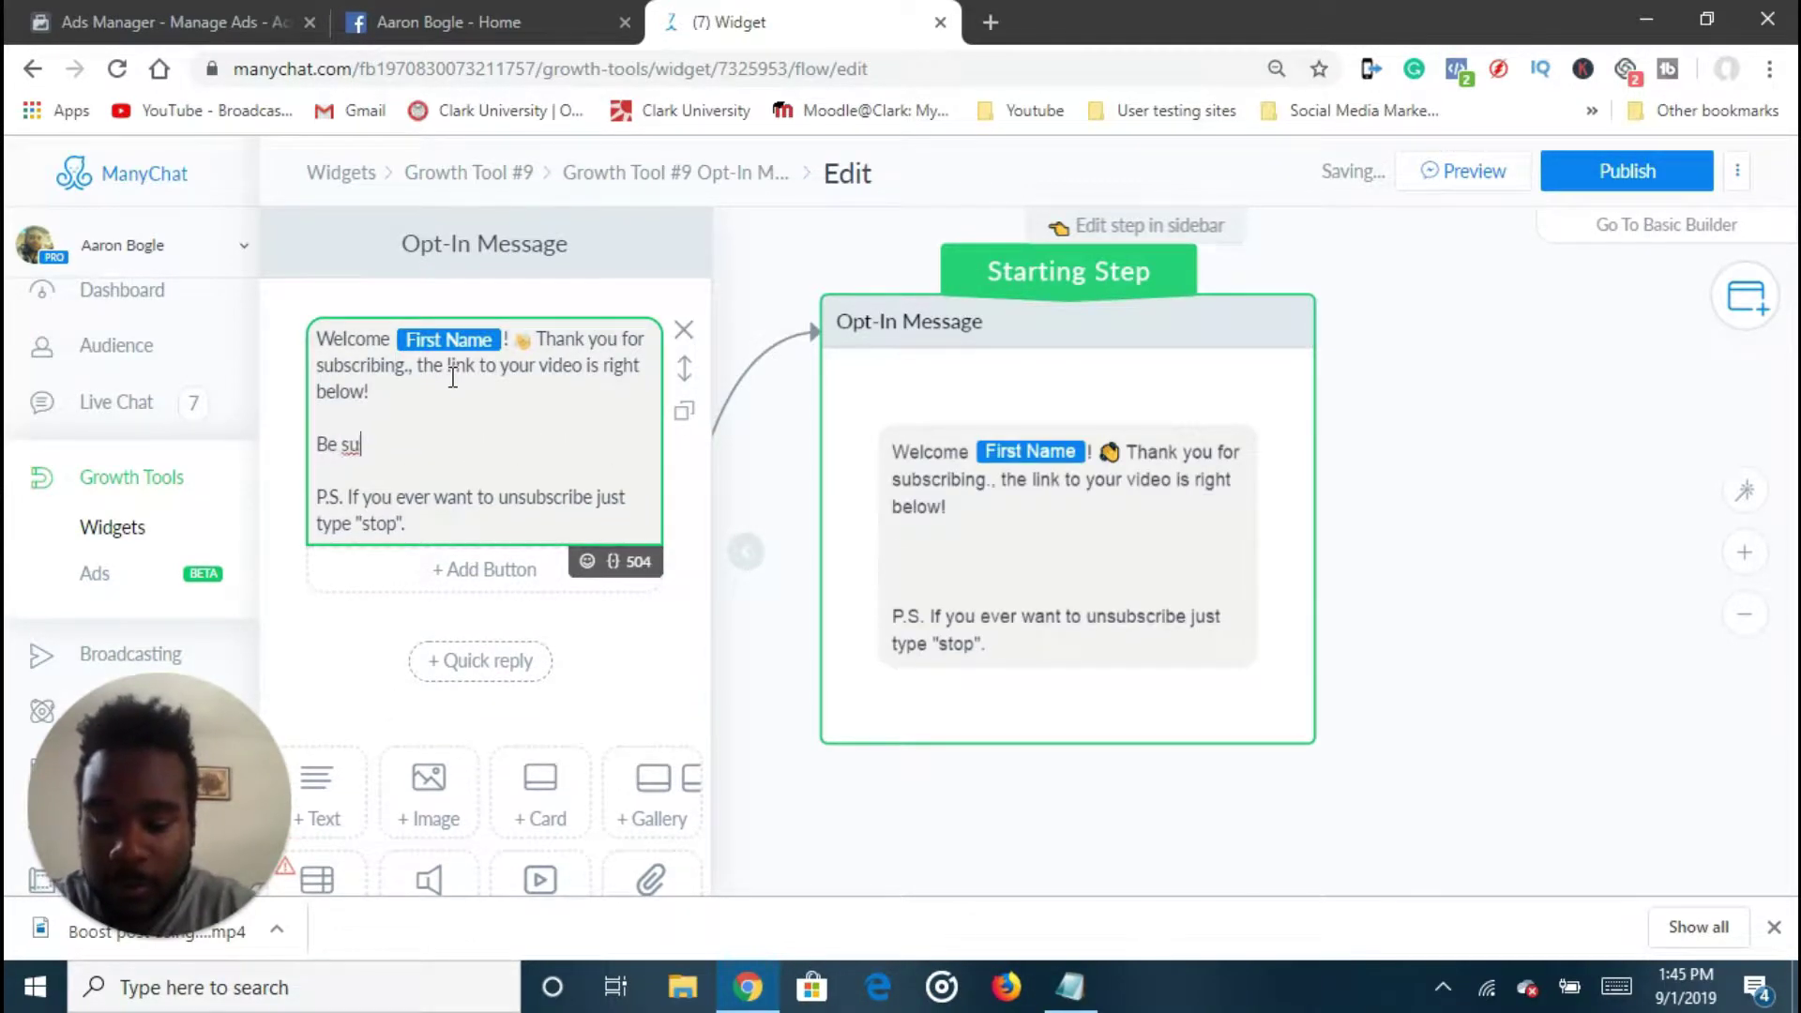
text(re to leave a comment once you are don  P.S. If you ever w)
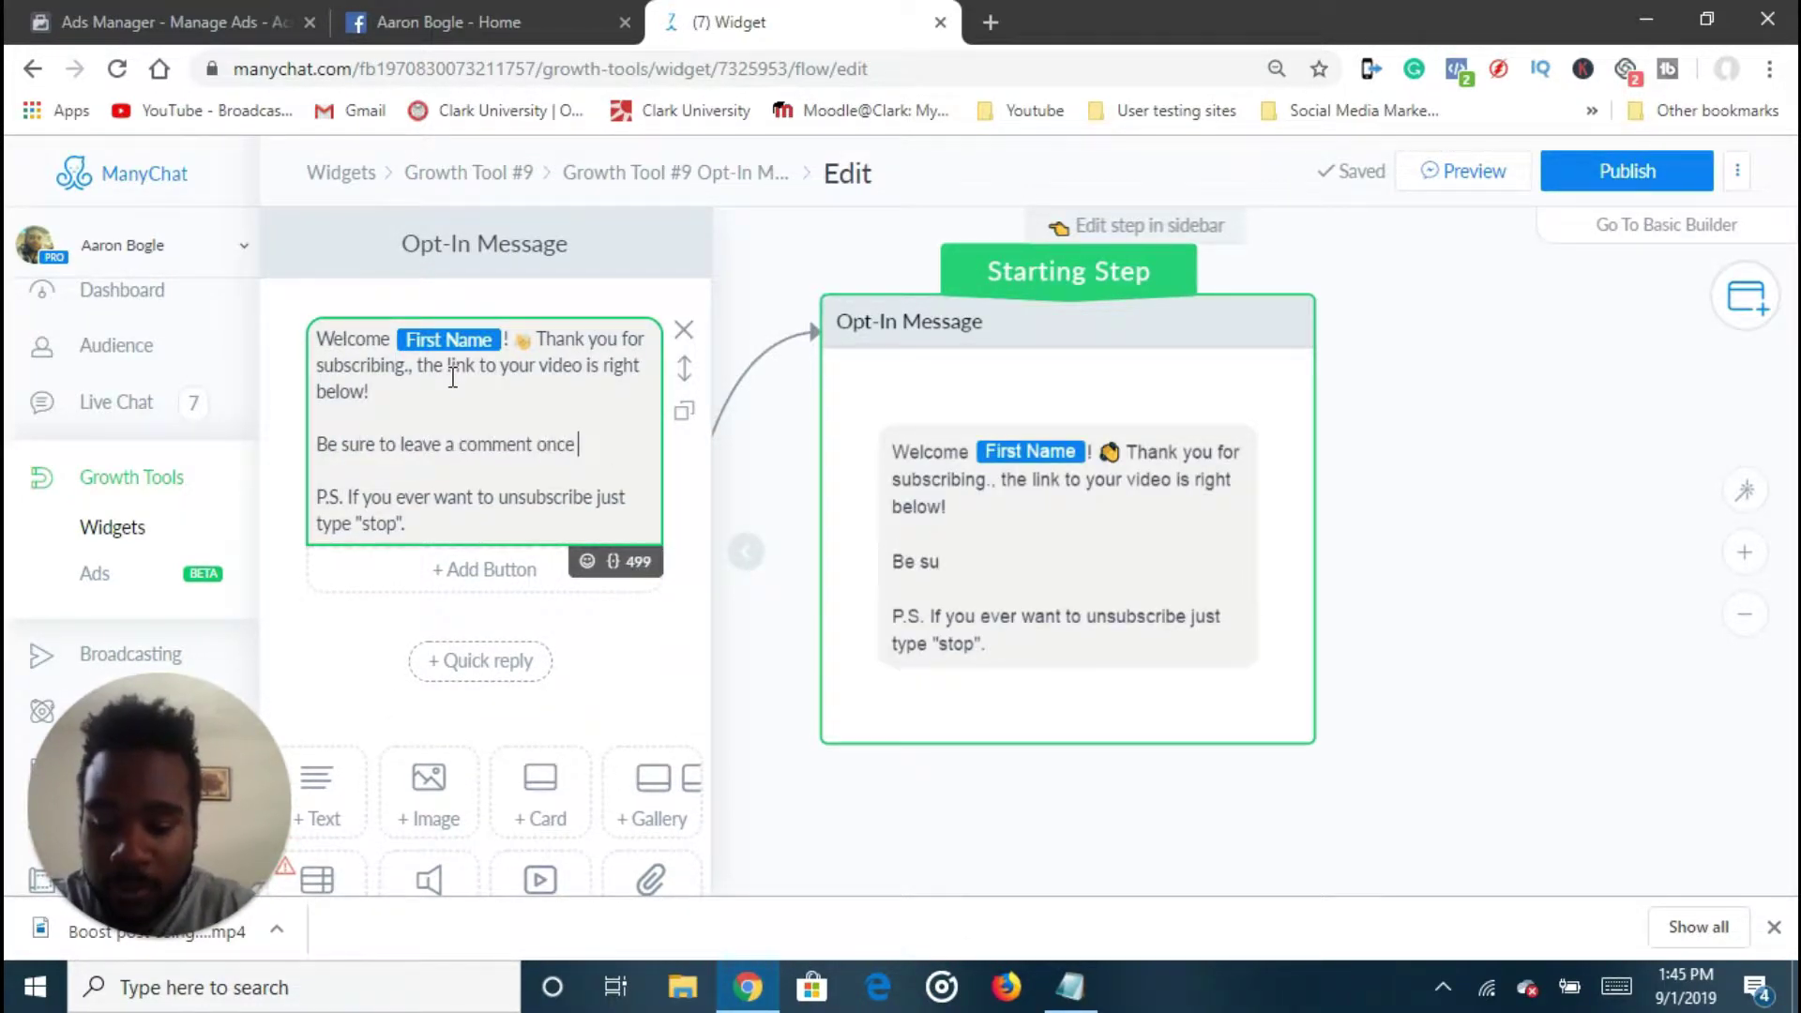
key(BackSpace)
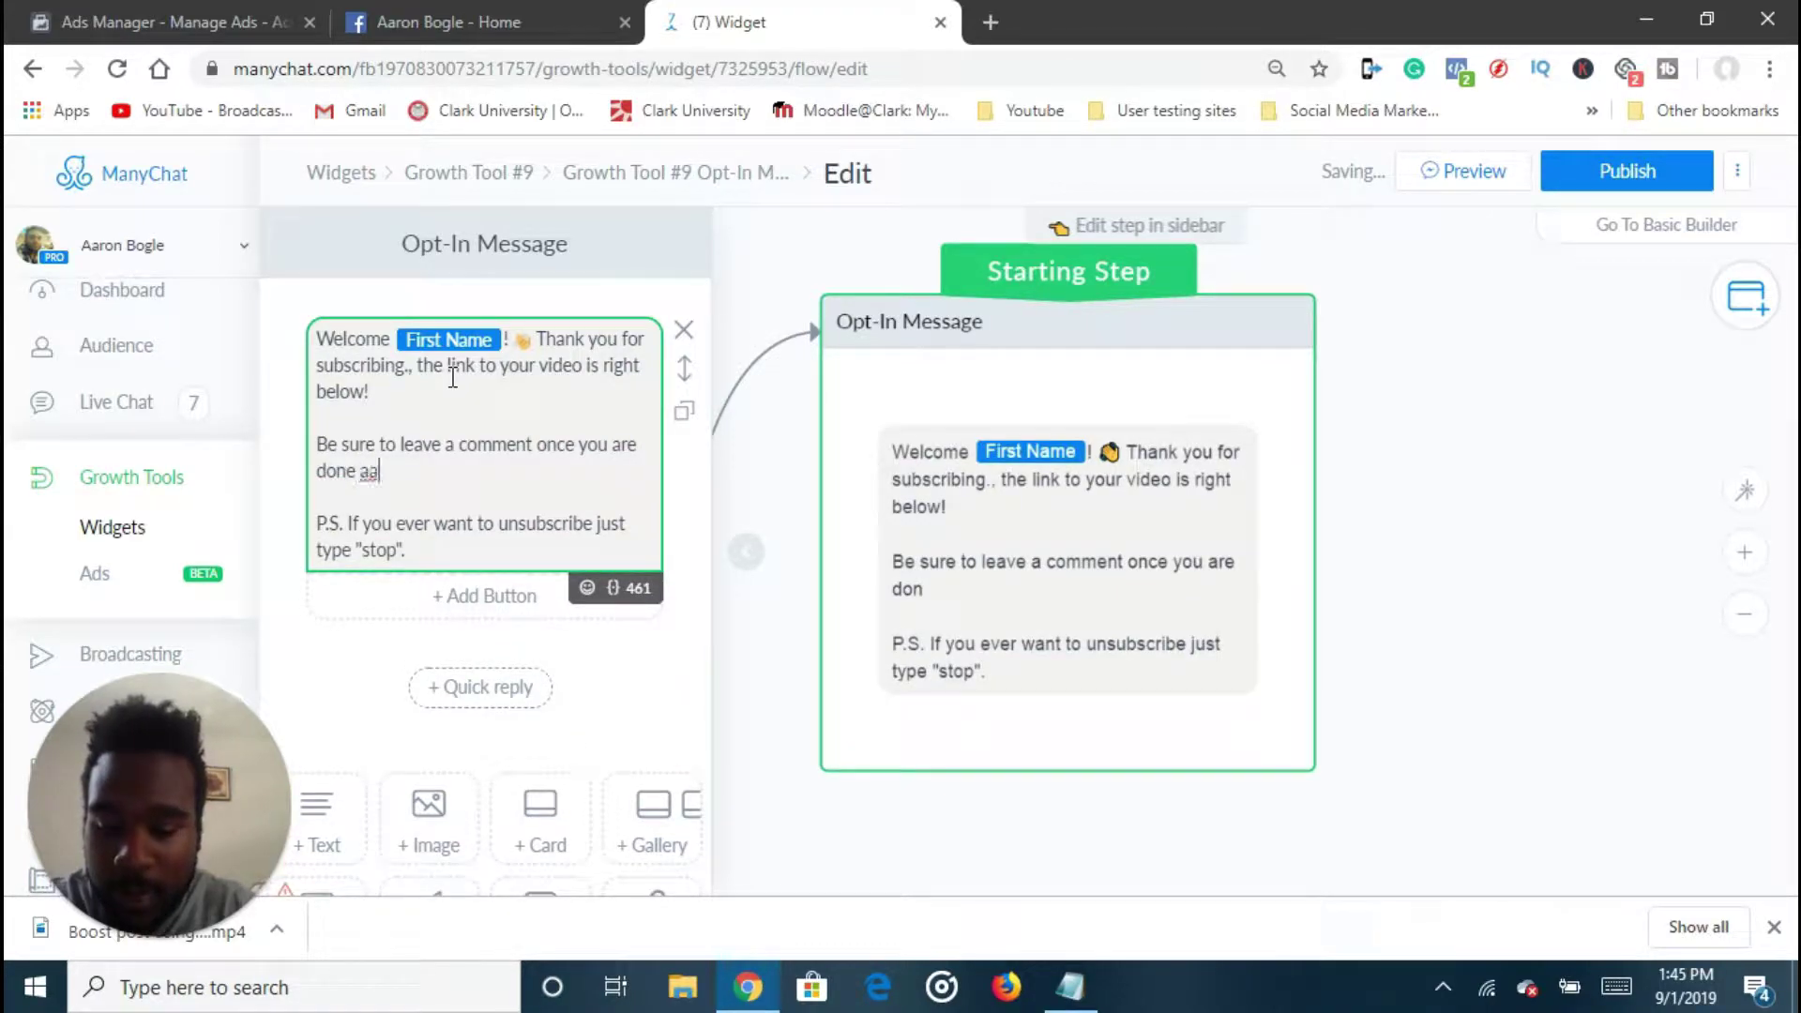
text(e and fix those mistakes!)
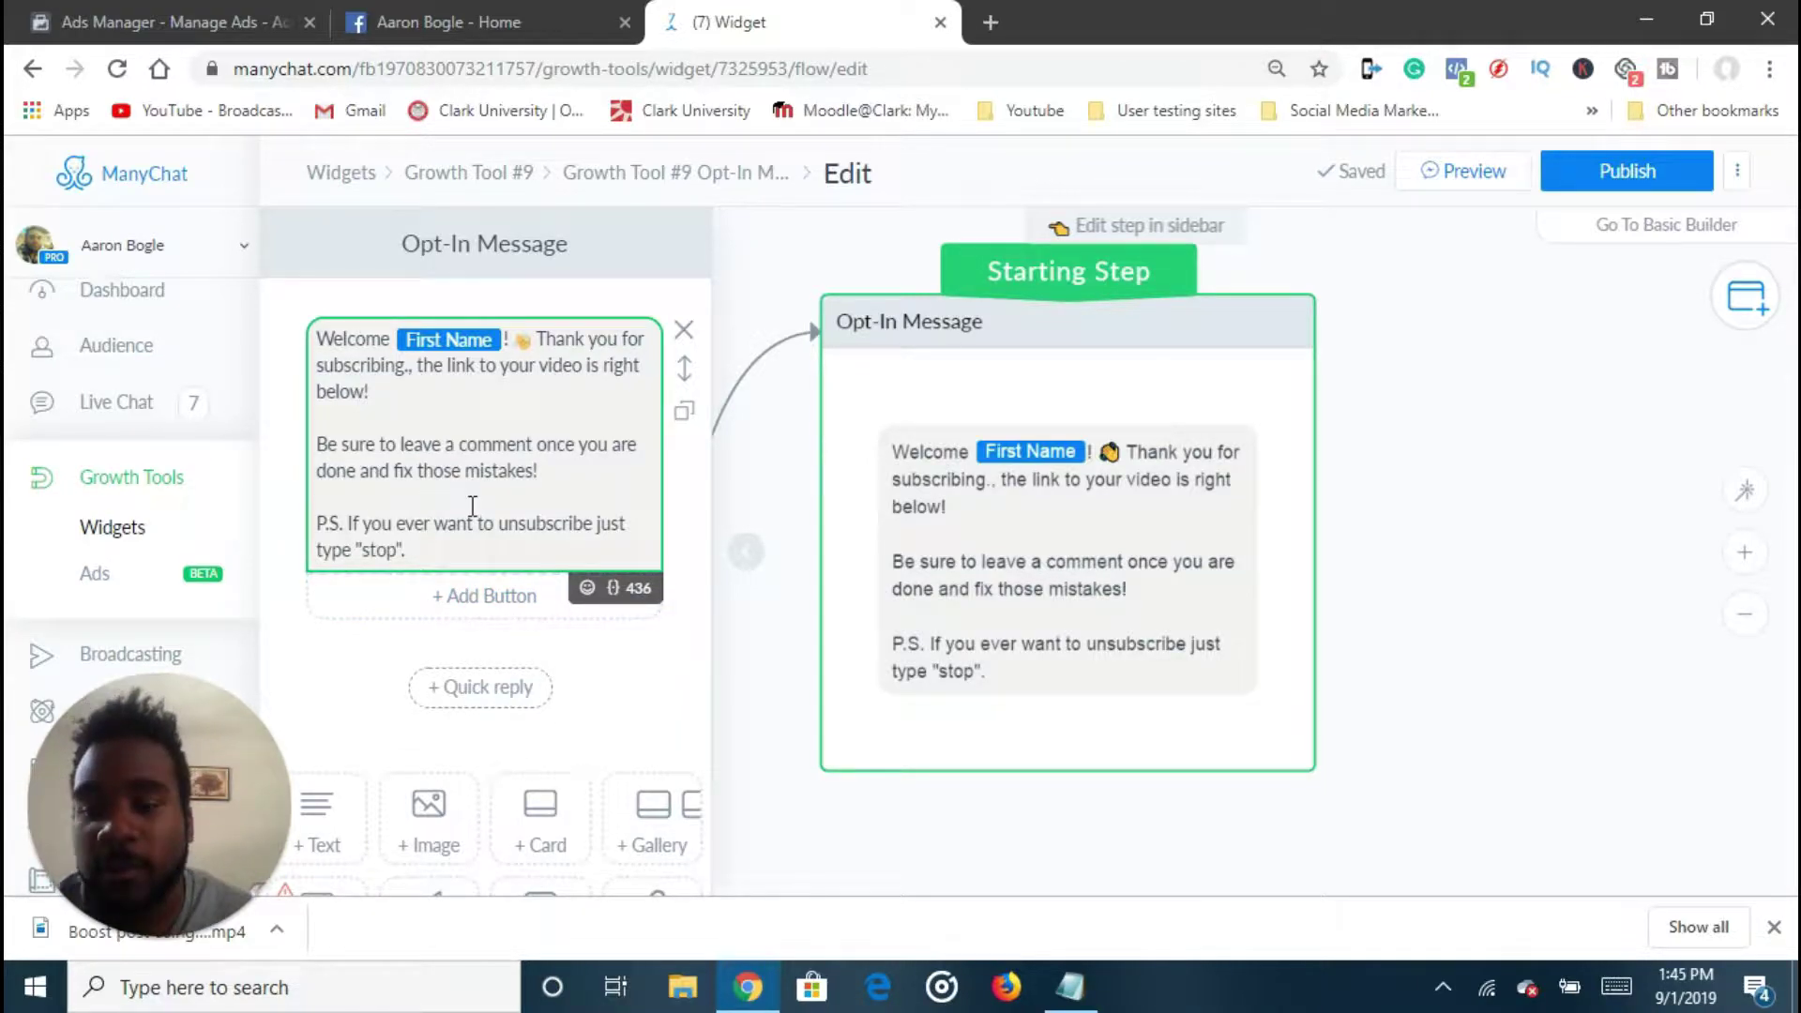
Add an Open website button to the message linking to the youtu.be video URL
click(504, 602)
click(802, 539)
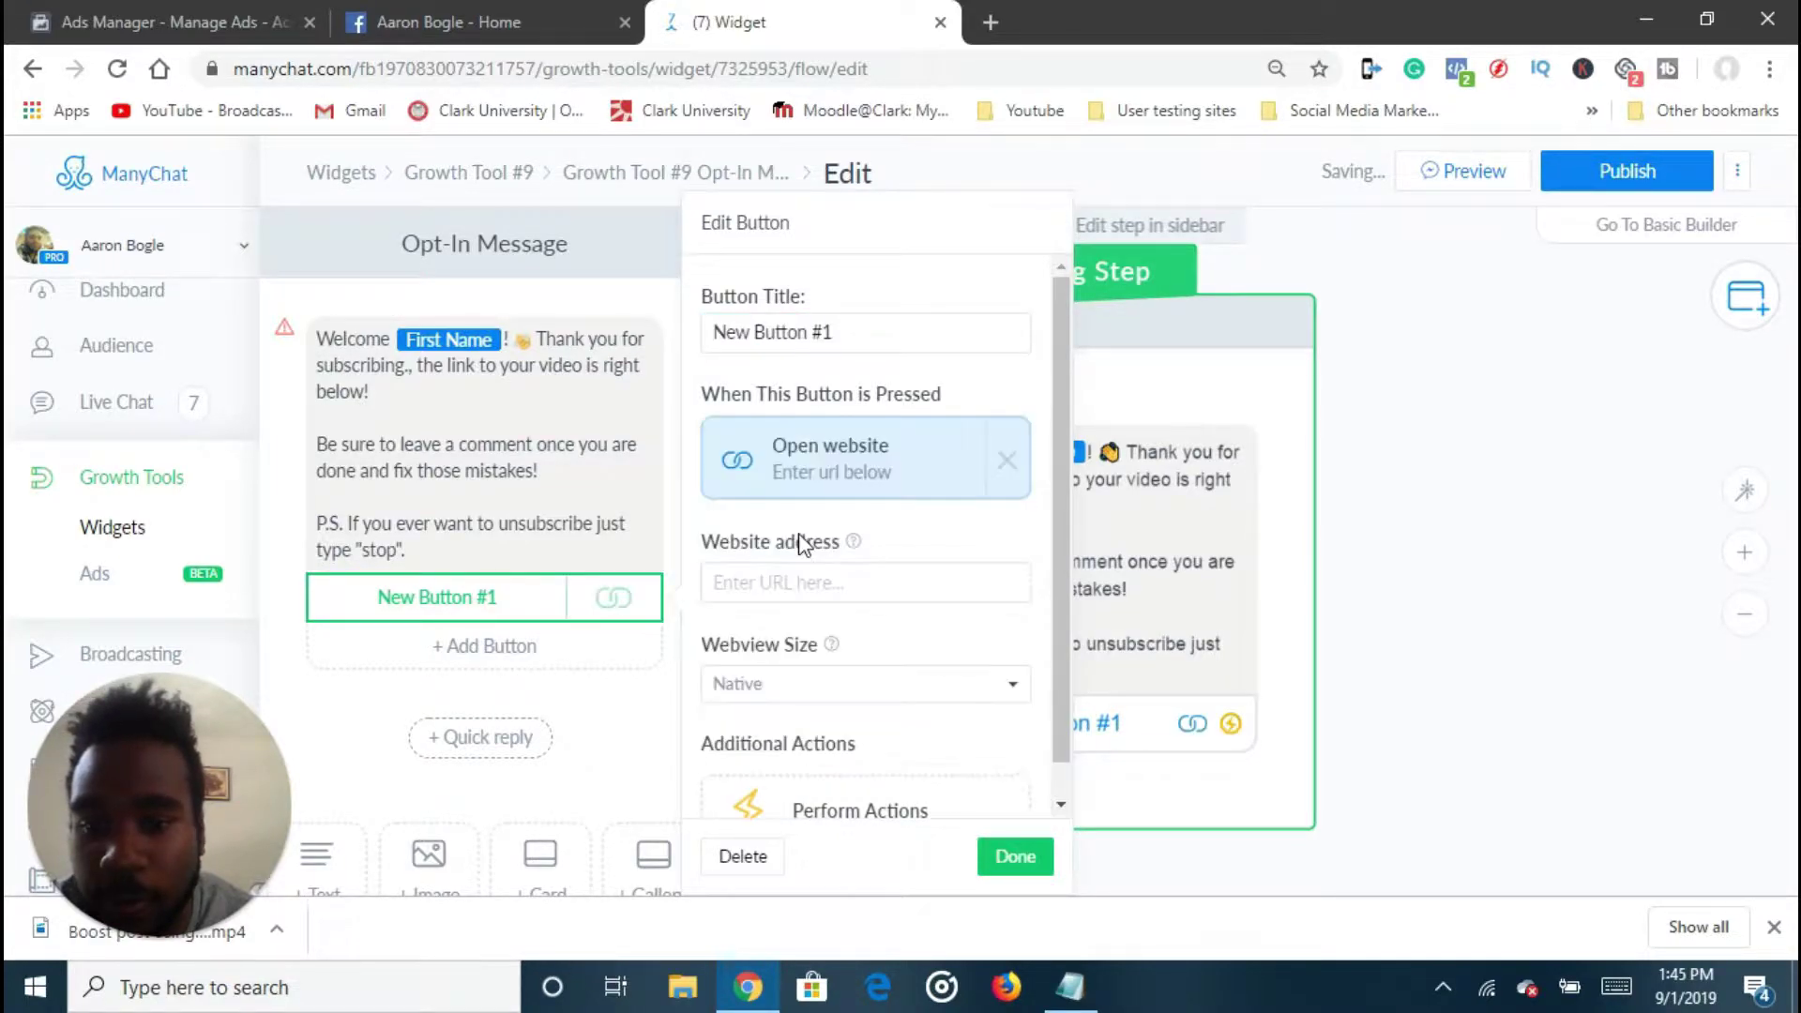
click(767, 591)
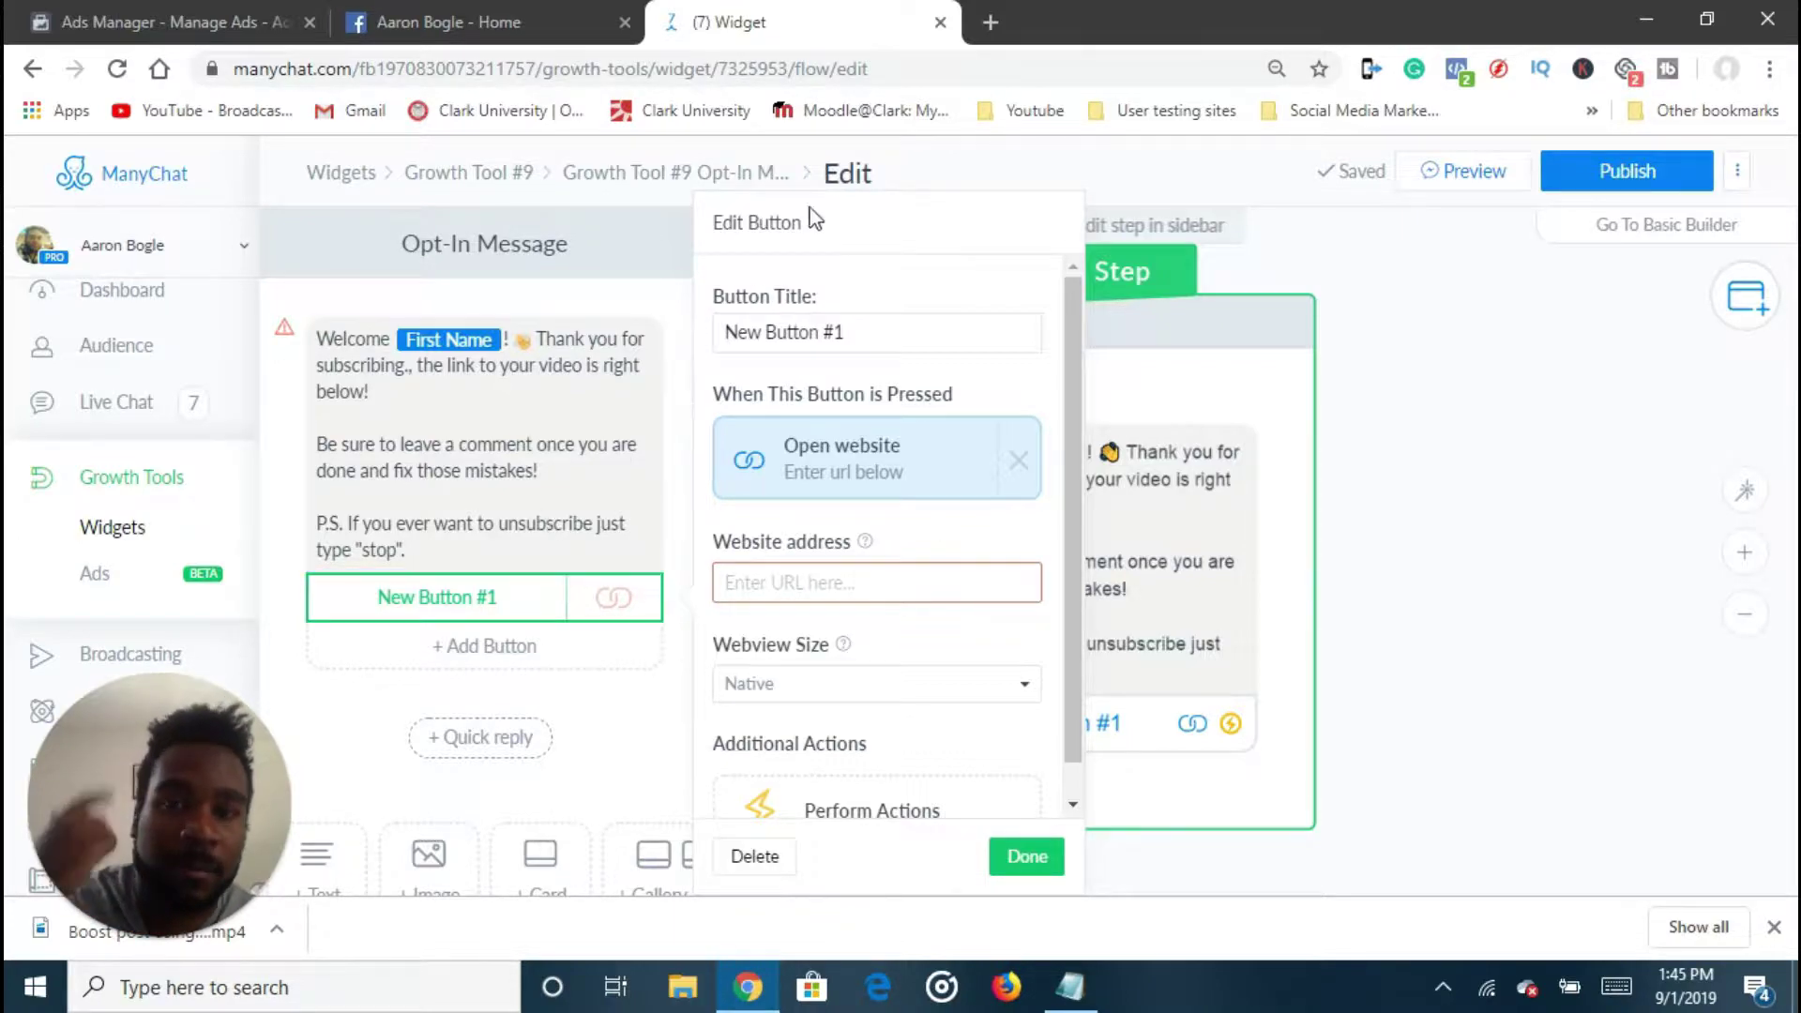
click(1025, 856)
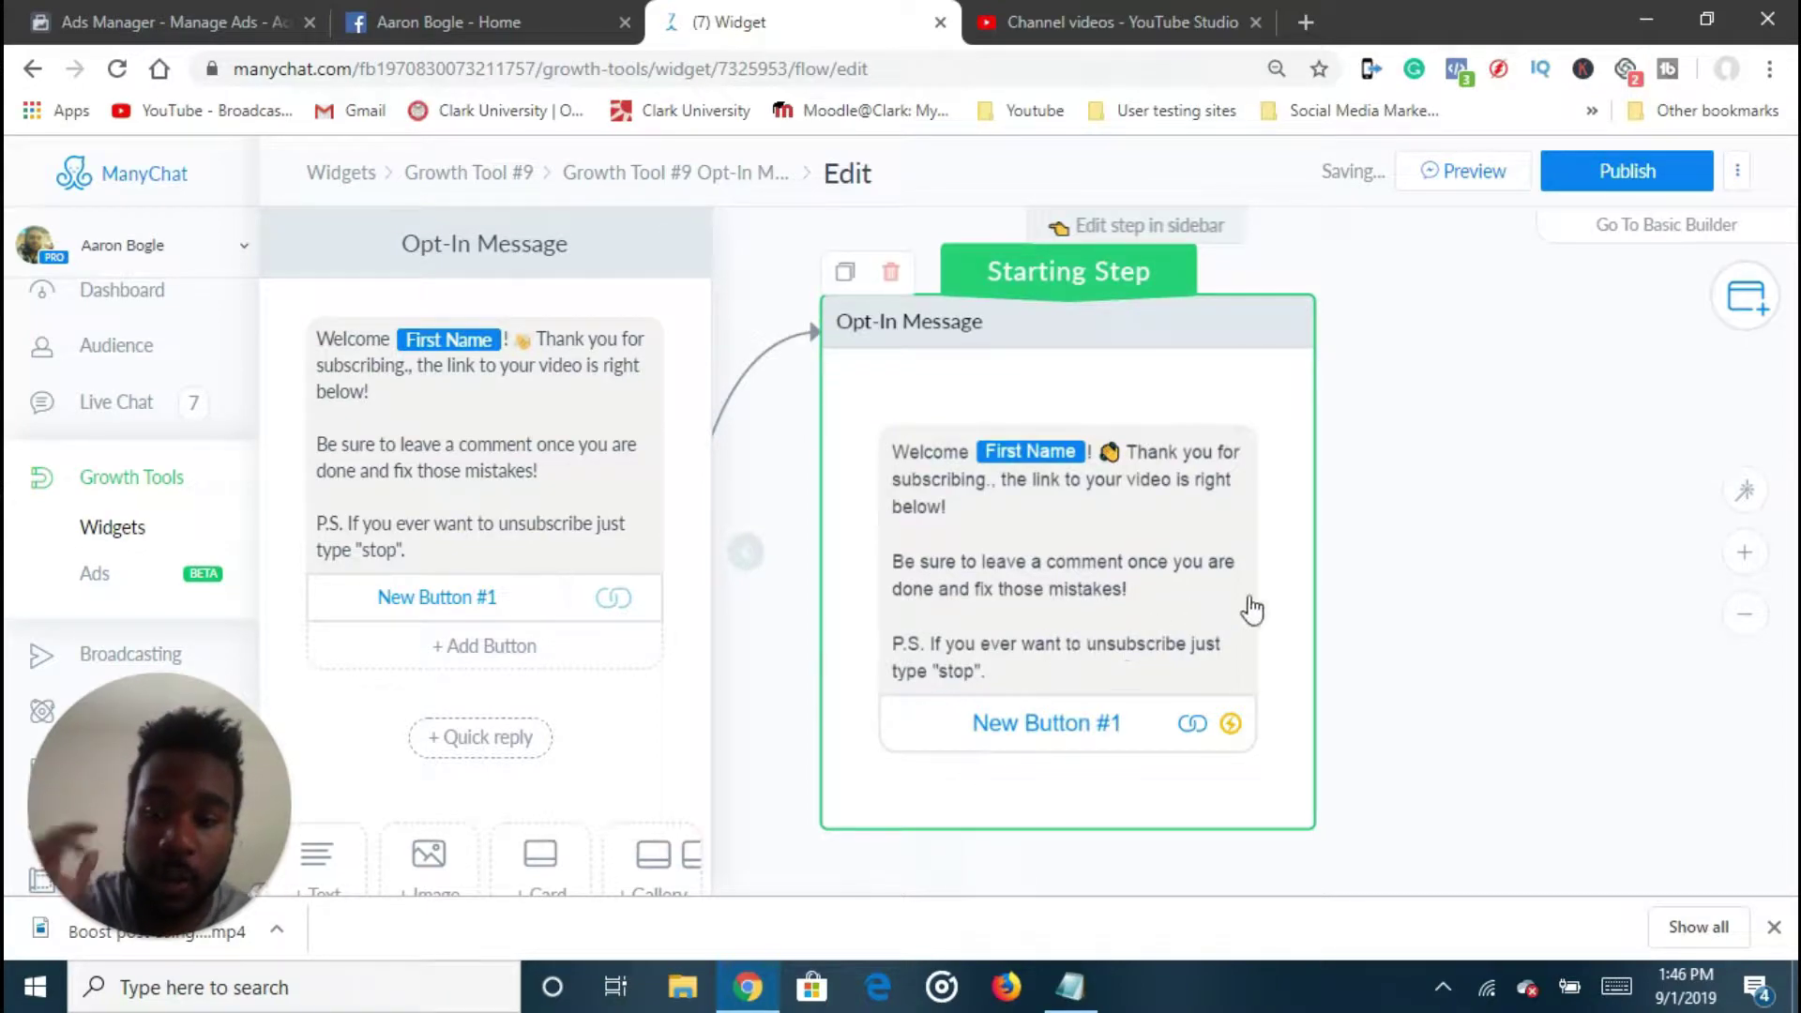
Title the button 'View NOW' followed by a laughing emoji
click(553, 609)
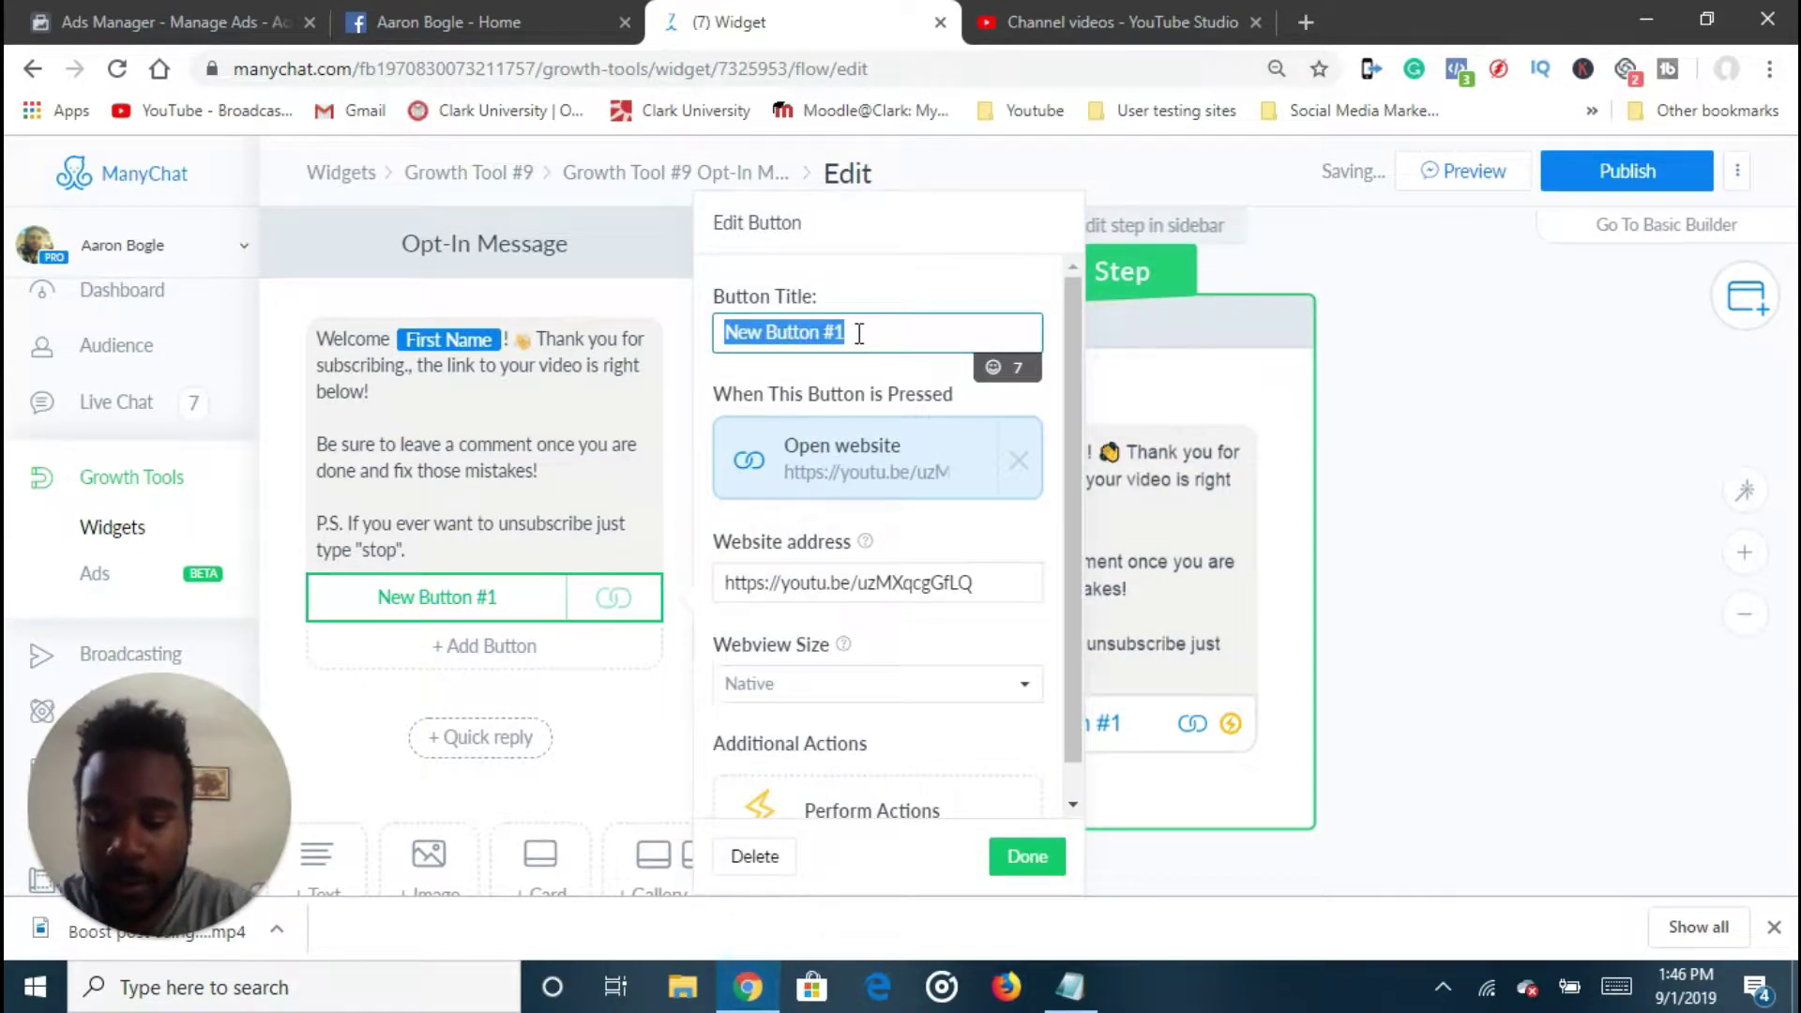
text(GO)
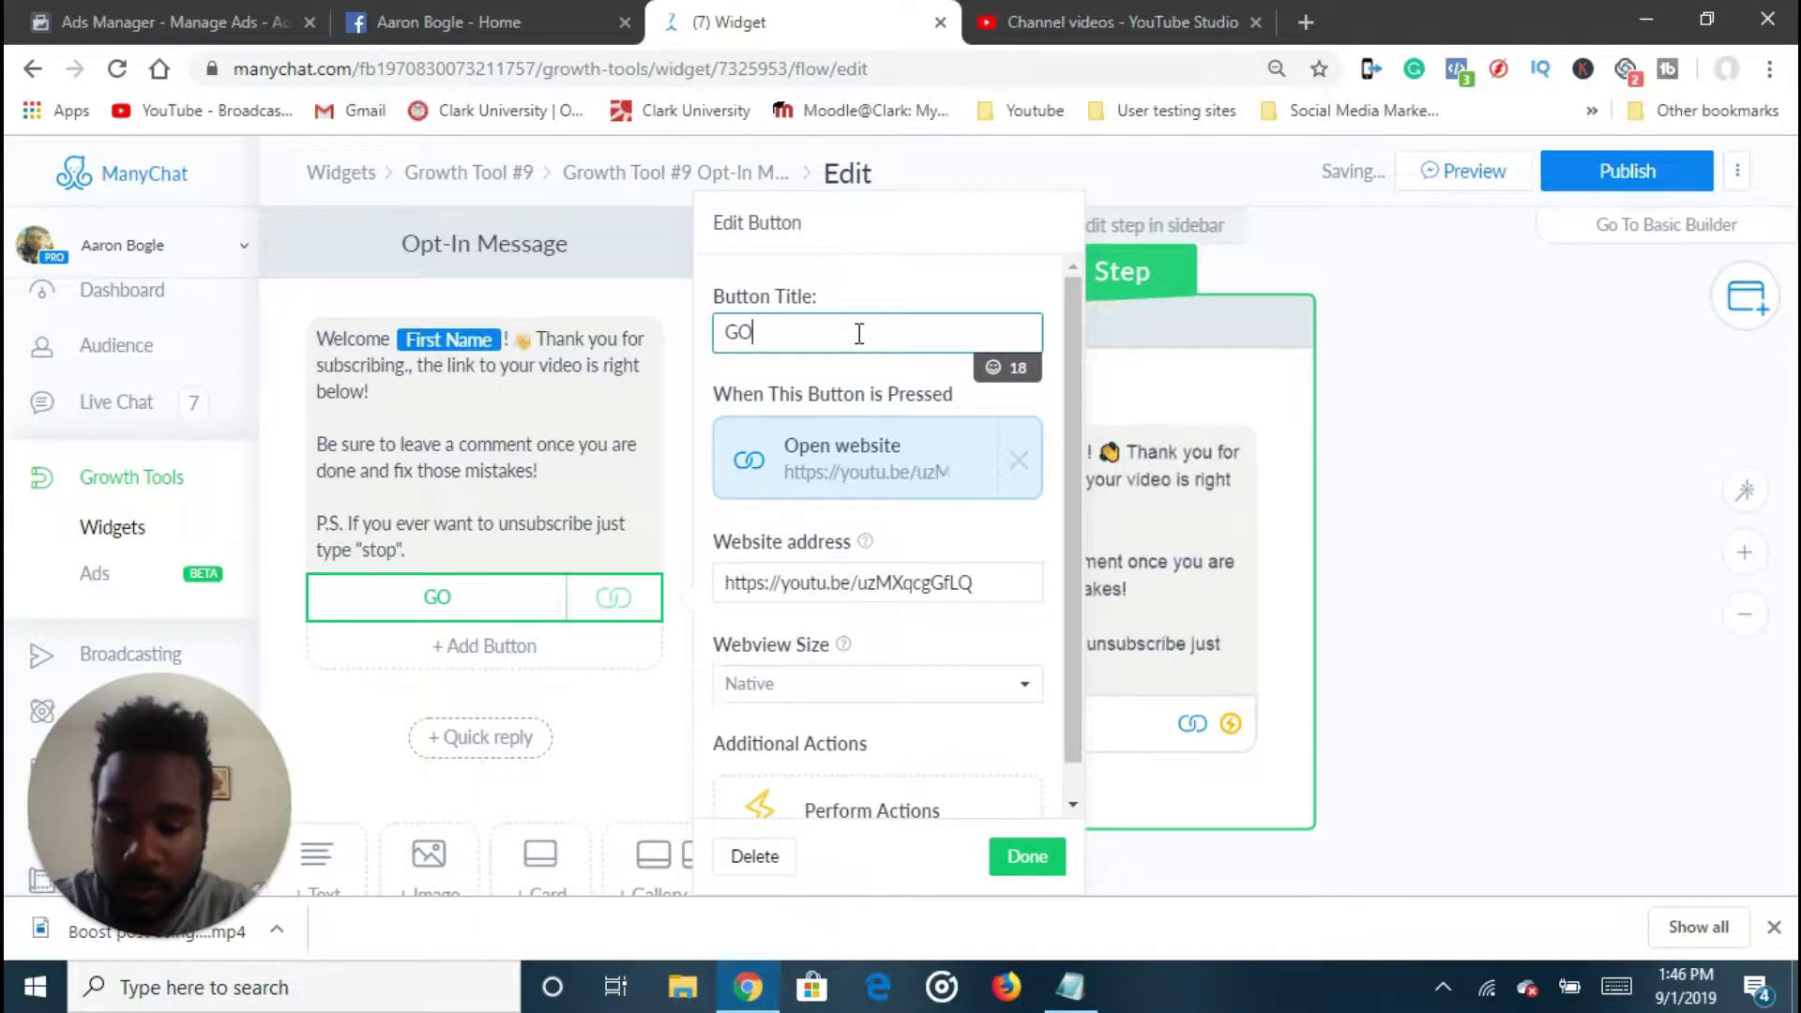
key(BackSpace)
key(BackSpace)
text(V)
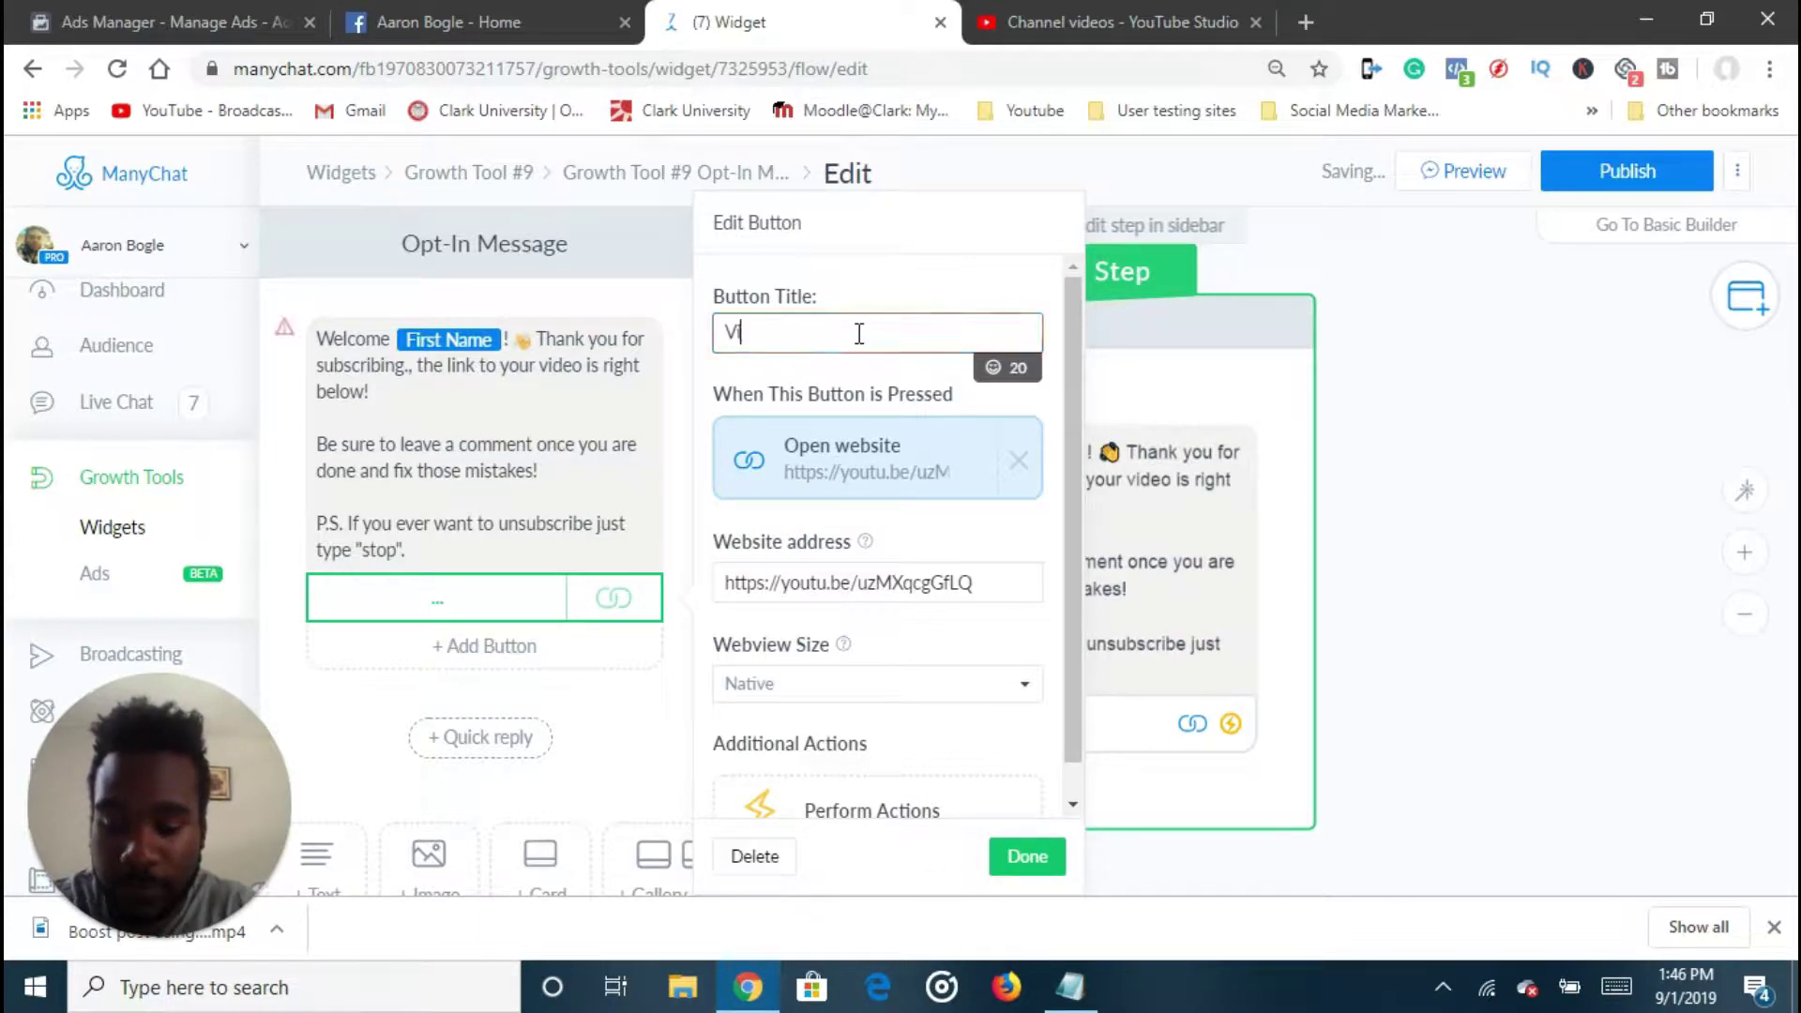
text(iew NOW)
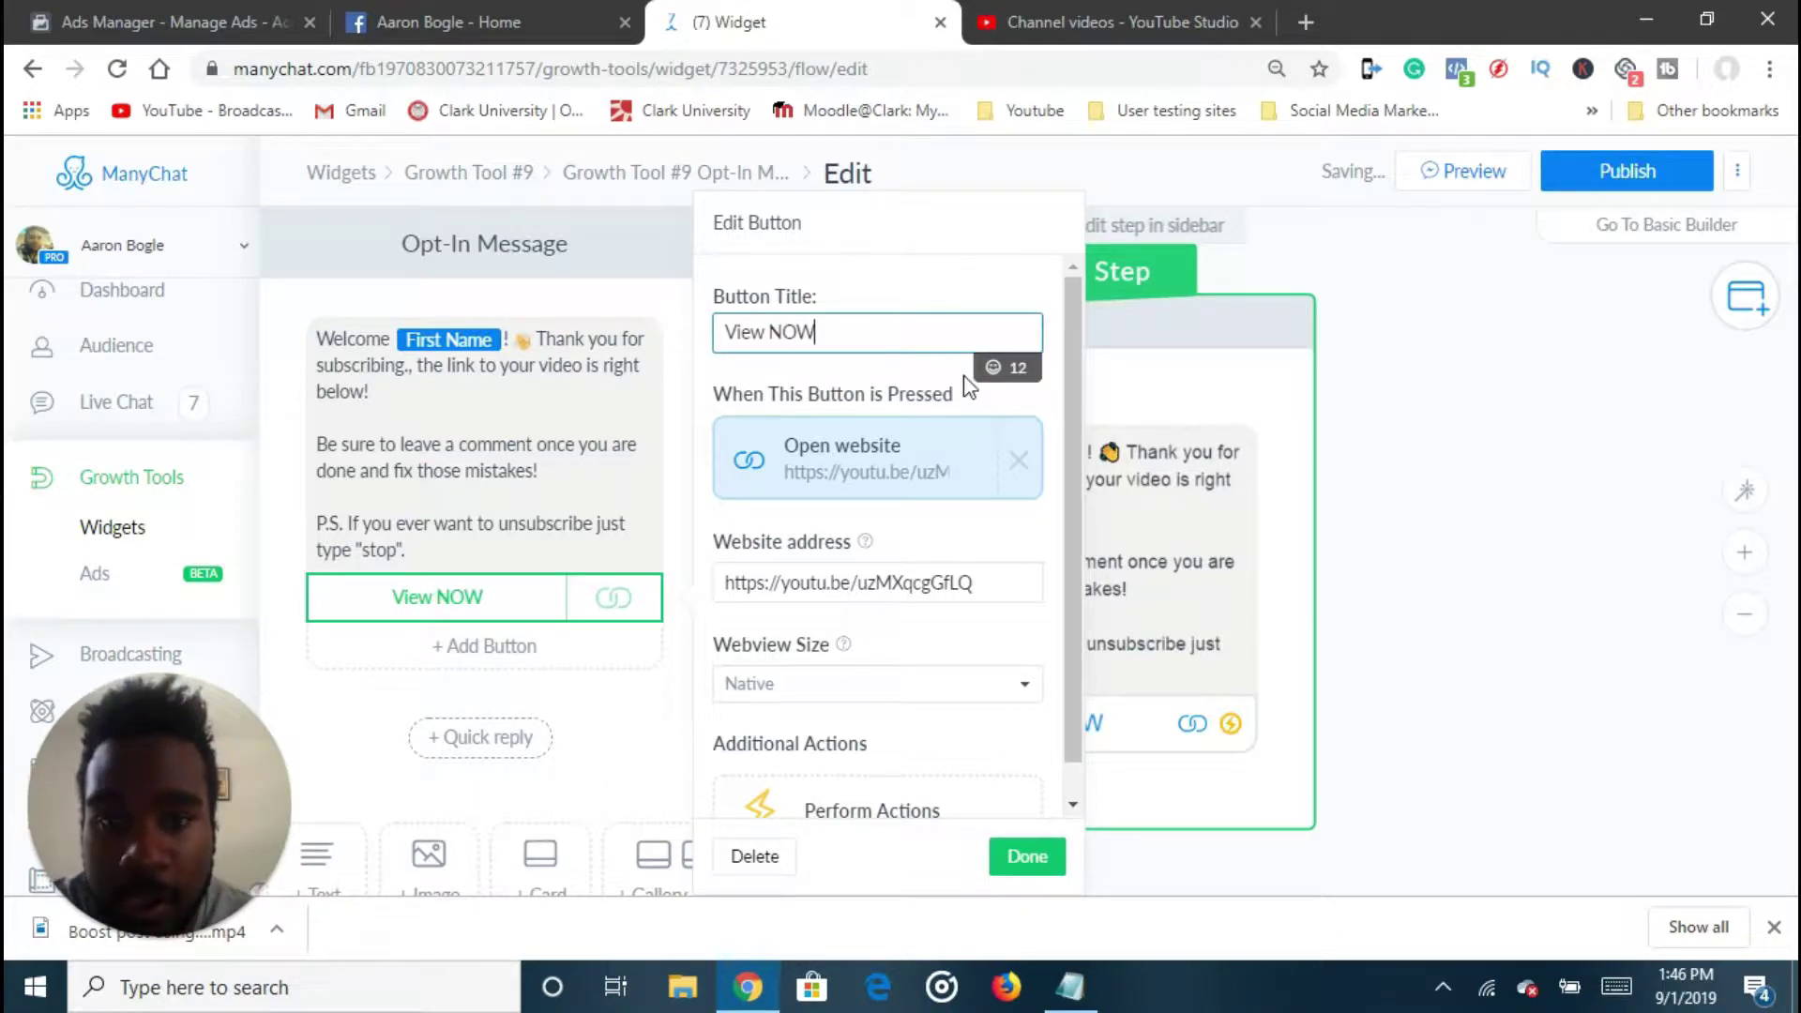
click(992, 369)
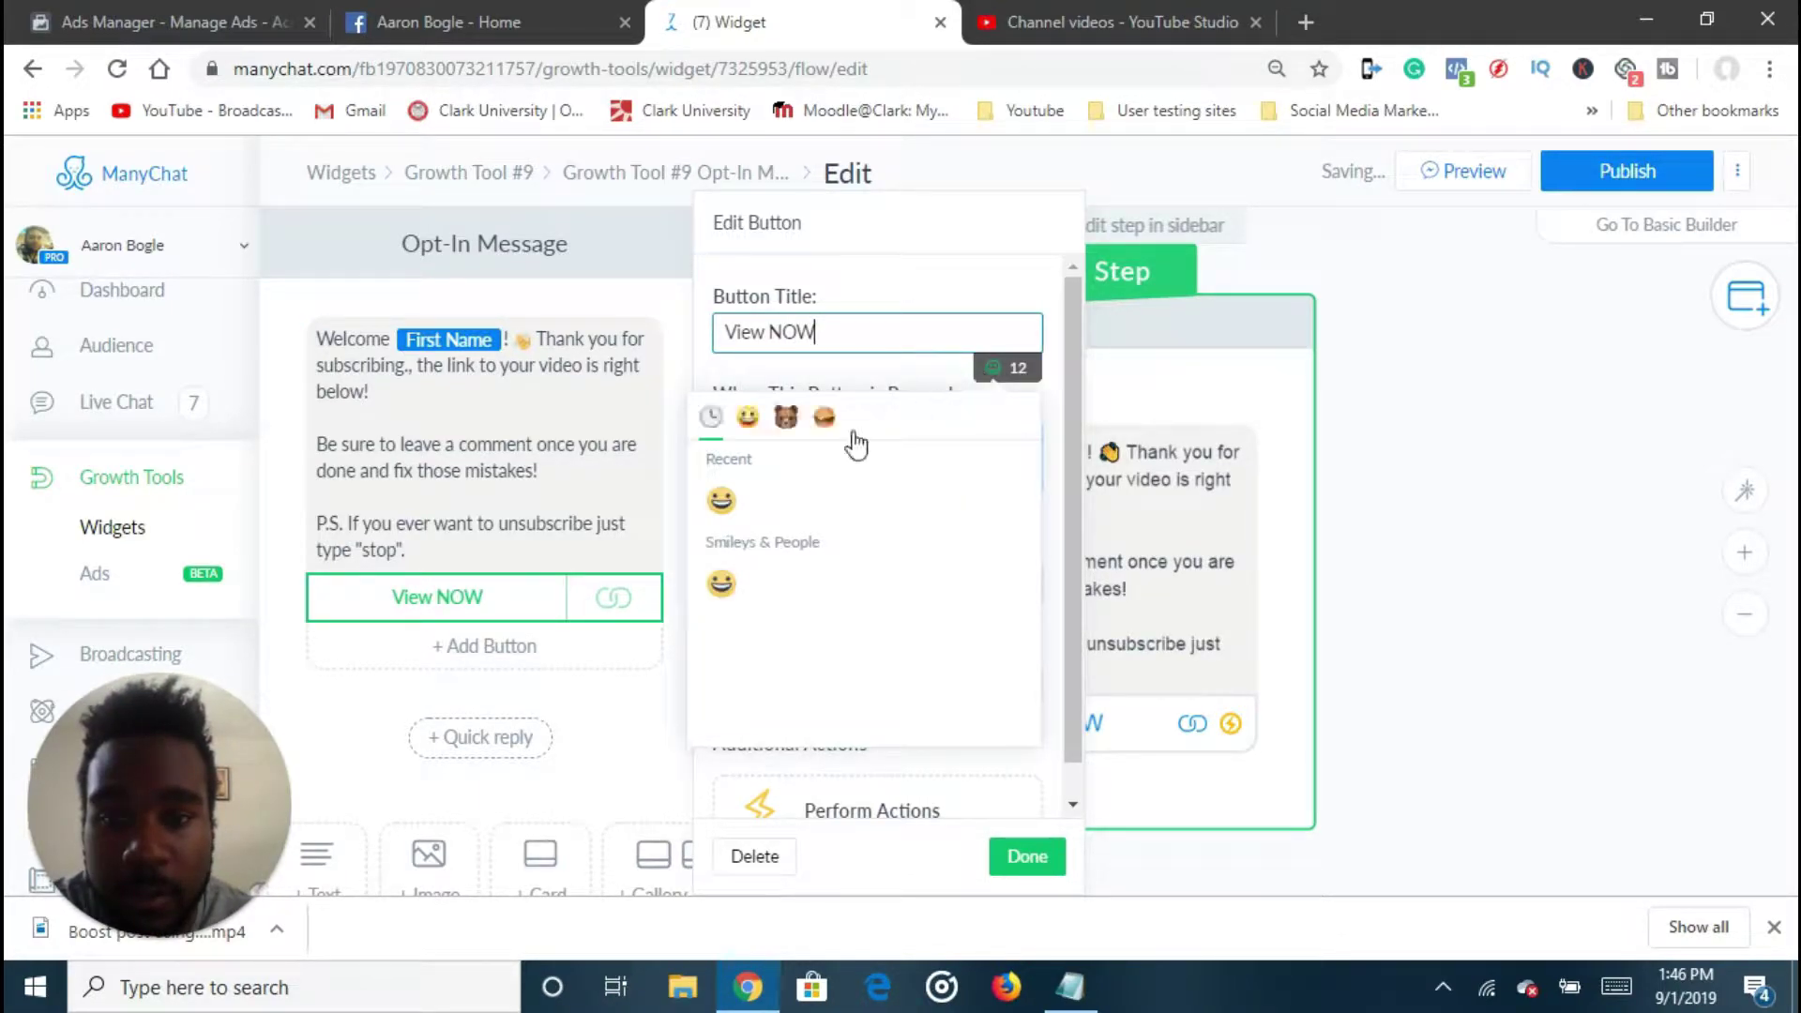
click(769, 500)
Close the emoji picker and button settings and reposition the flow canvas
click(1469, 462)
click(1469, 462)
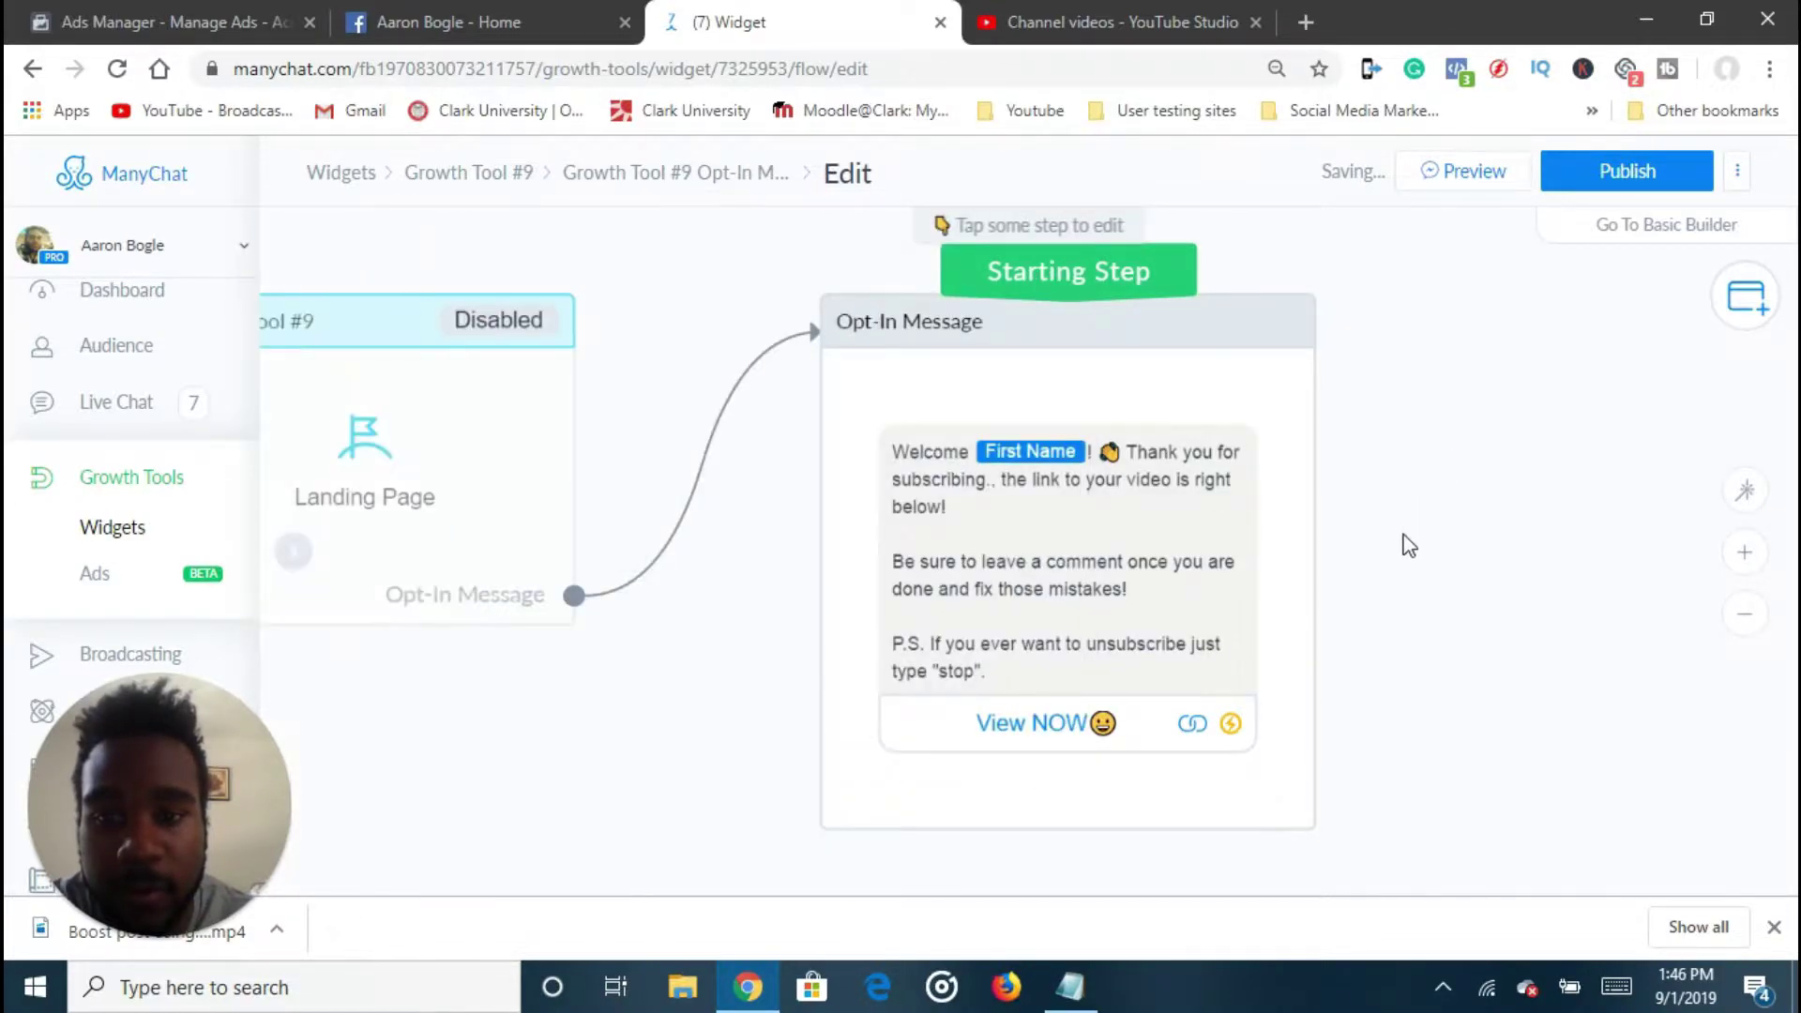
scroll(1318, 582, down, 1)
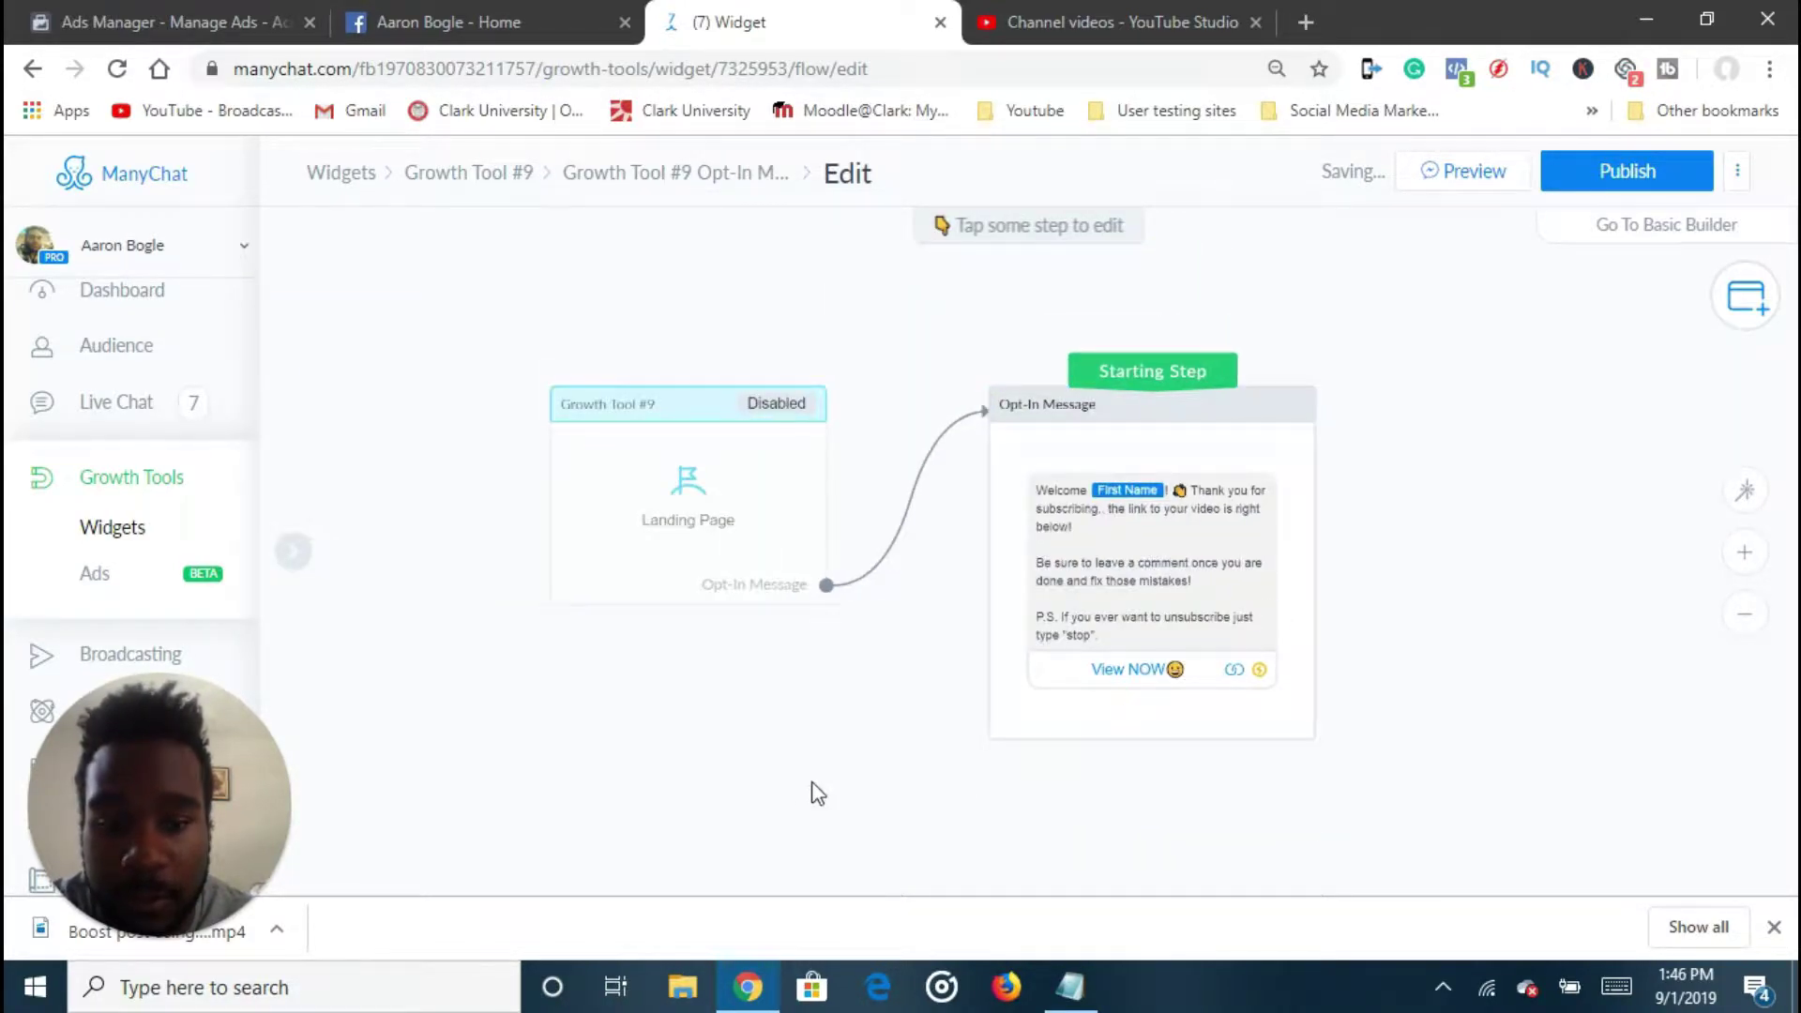
drag(694, 863, 473, 786)
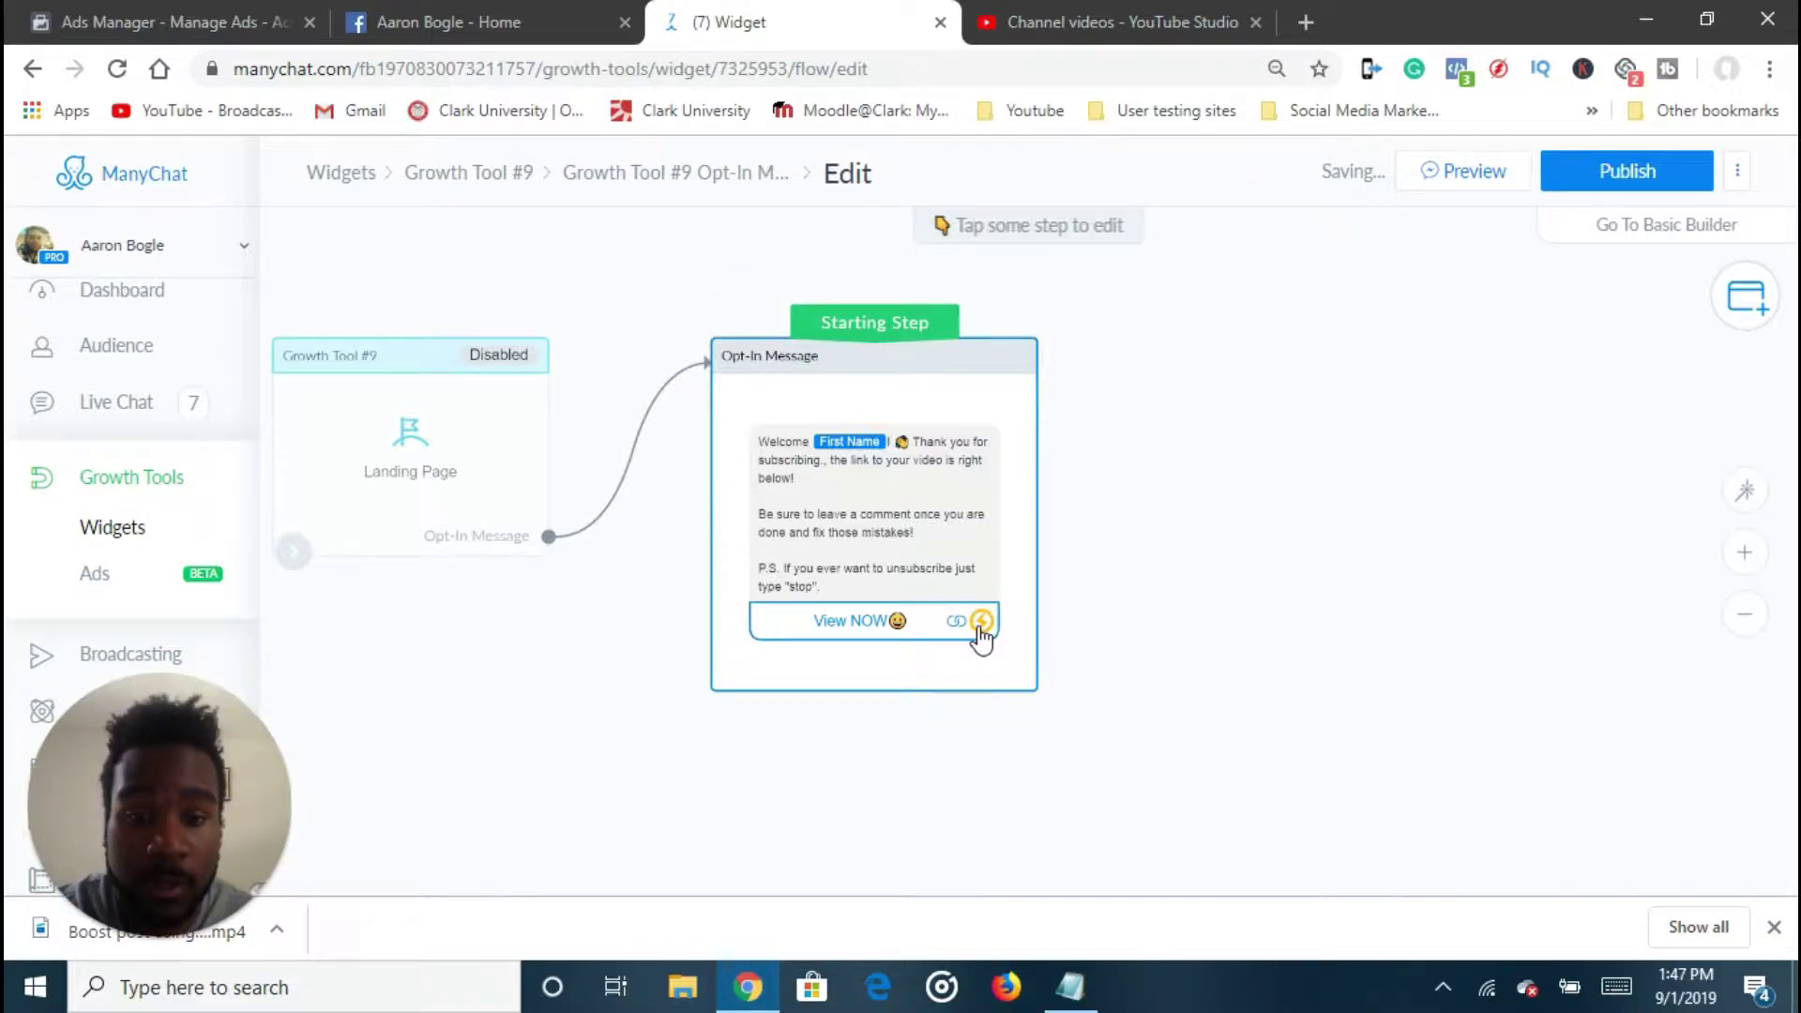
Attach an Actions step to View NOW that subscribes to 'Download lead magent--> call'
drag(980, 621, 1205, 380)
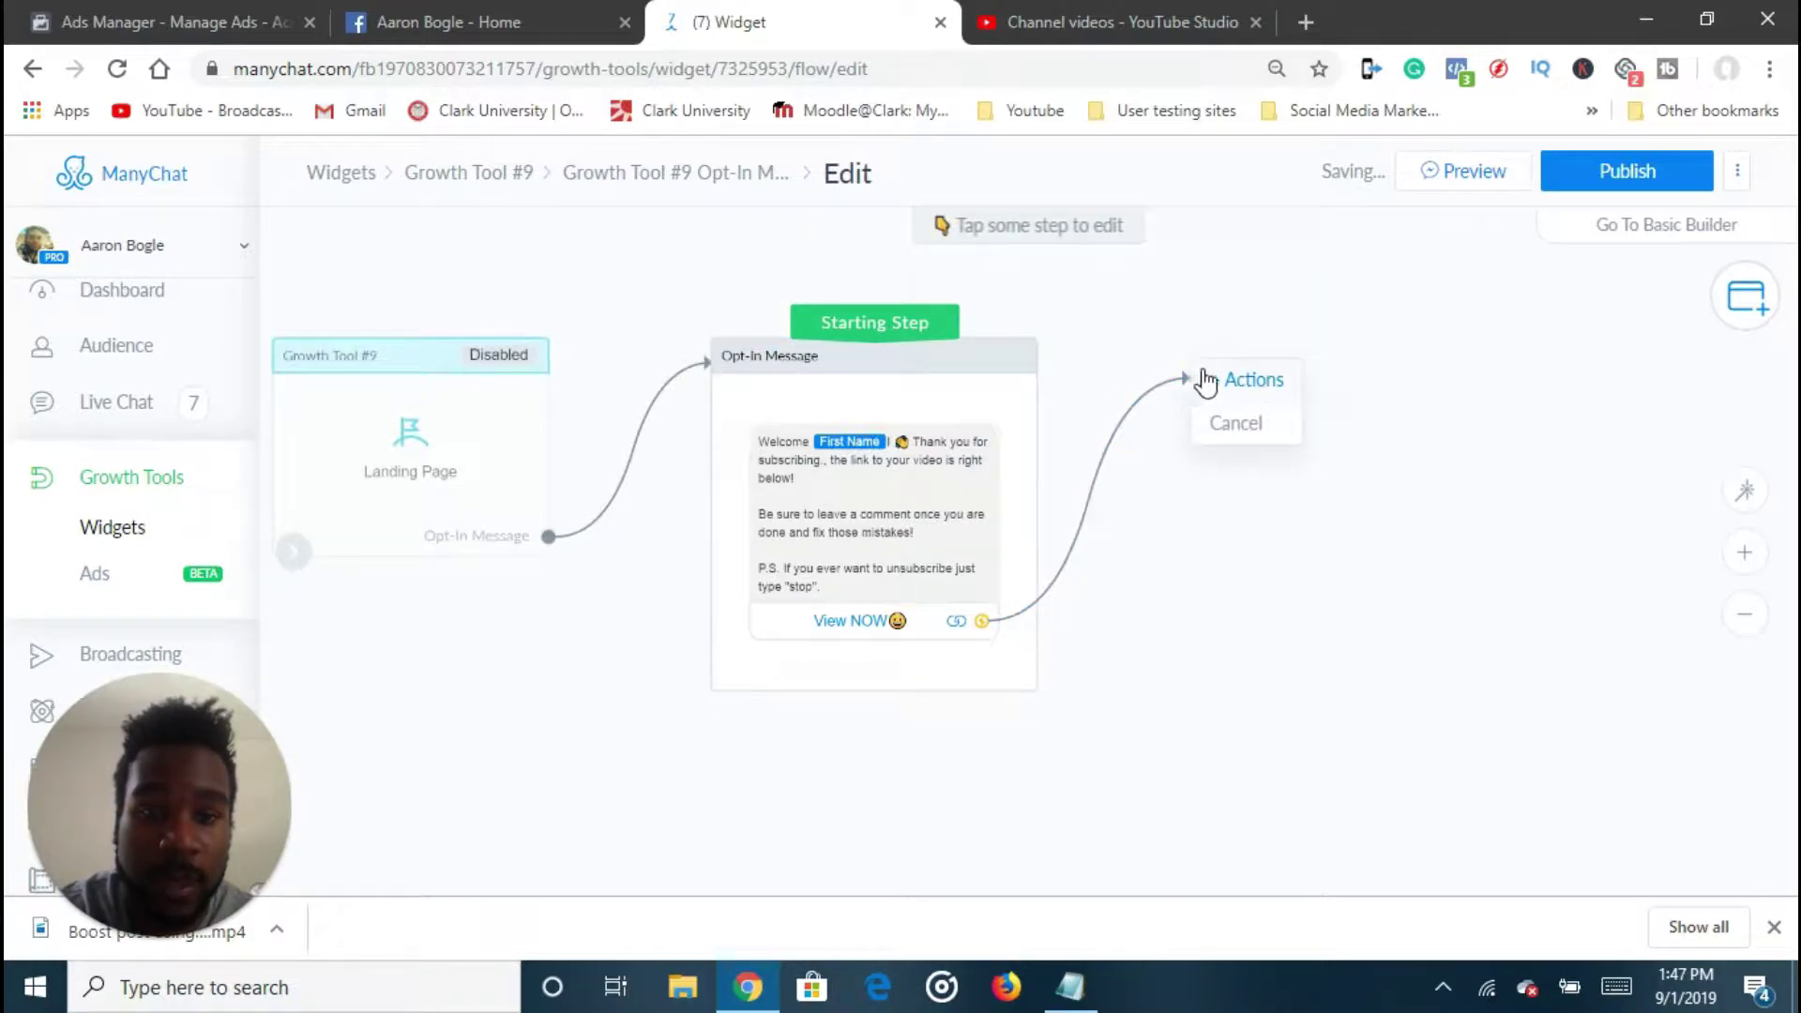
click(1205, 380)
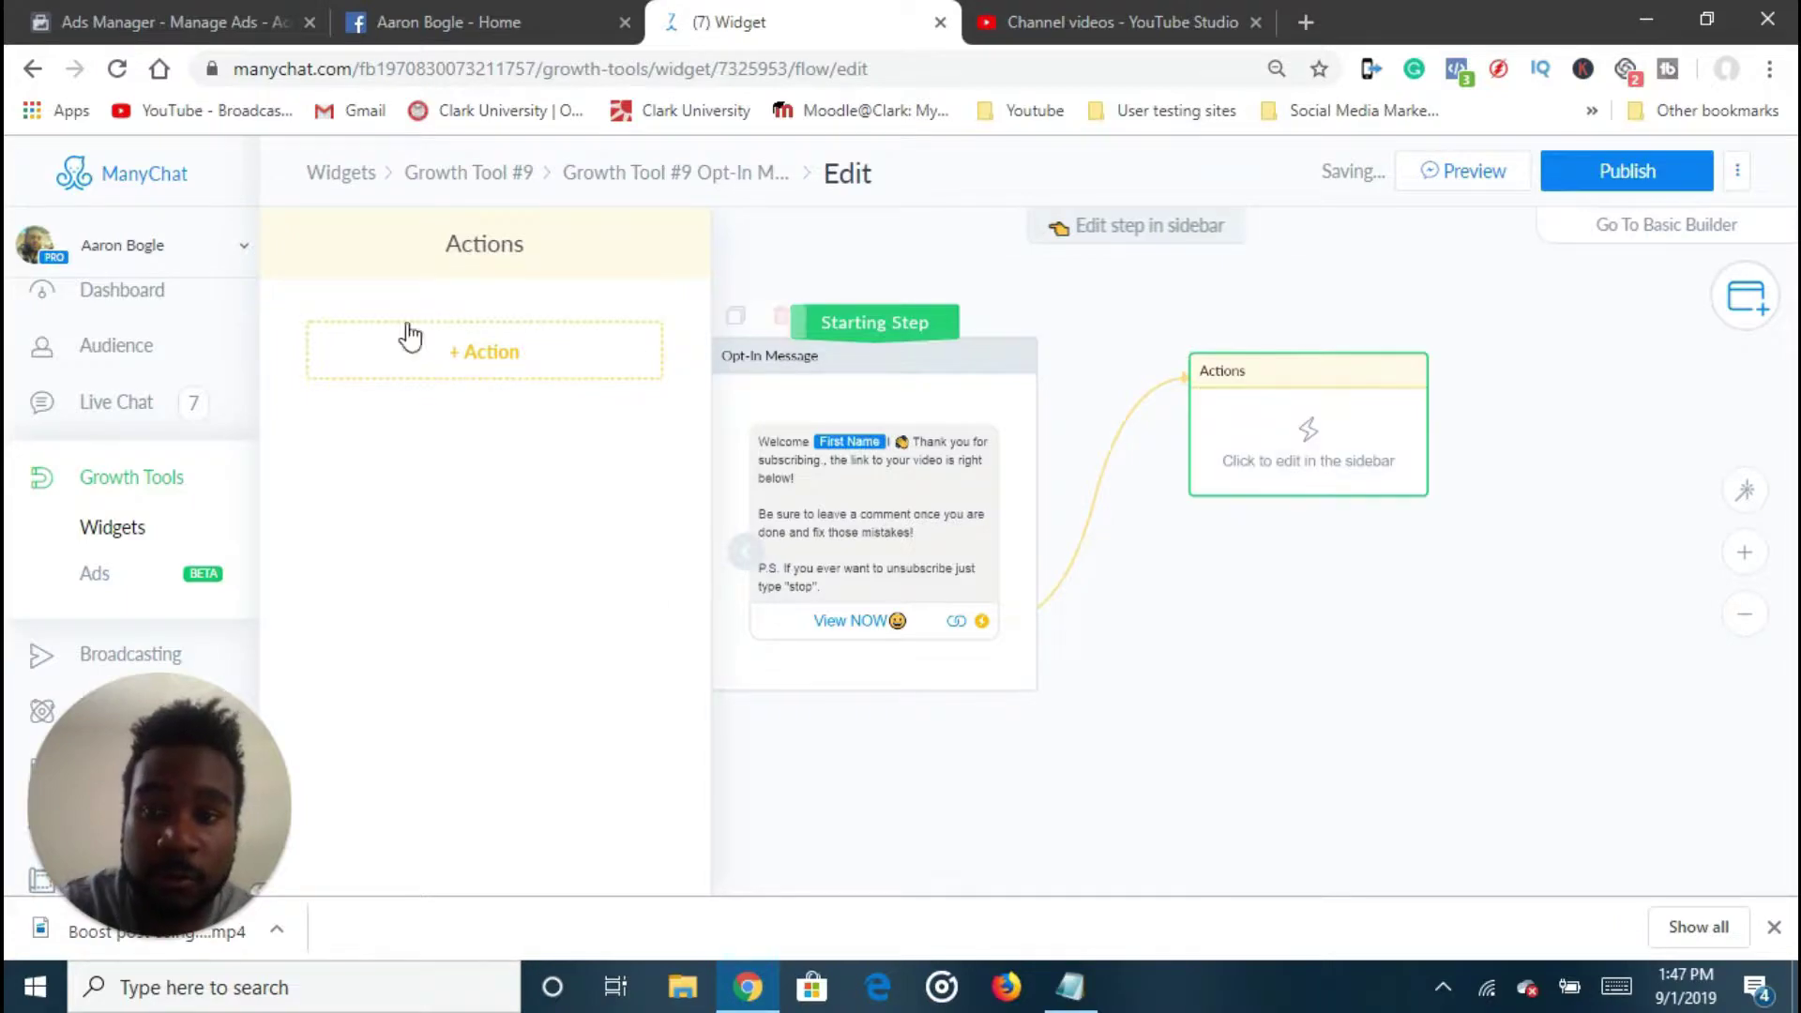
click(456, 356)
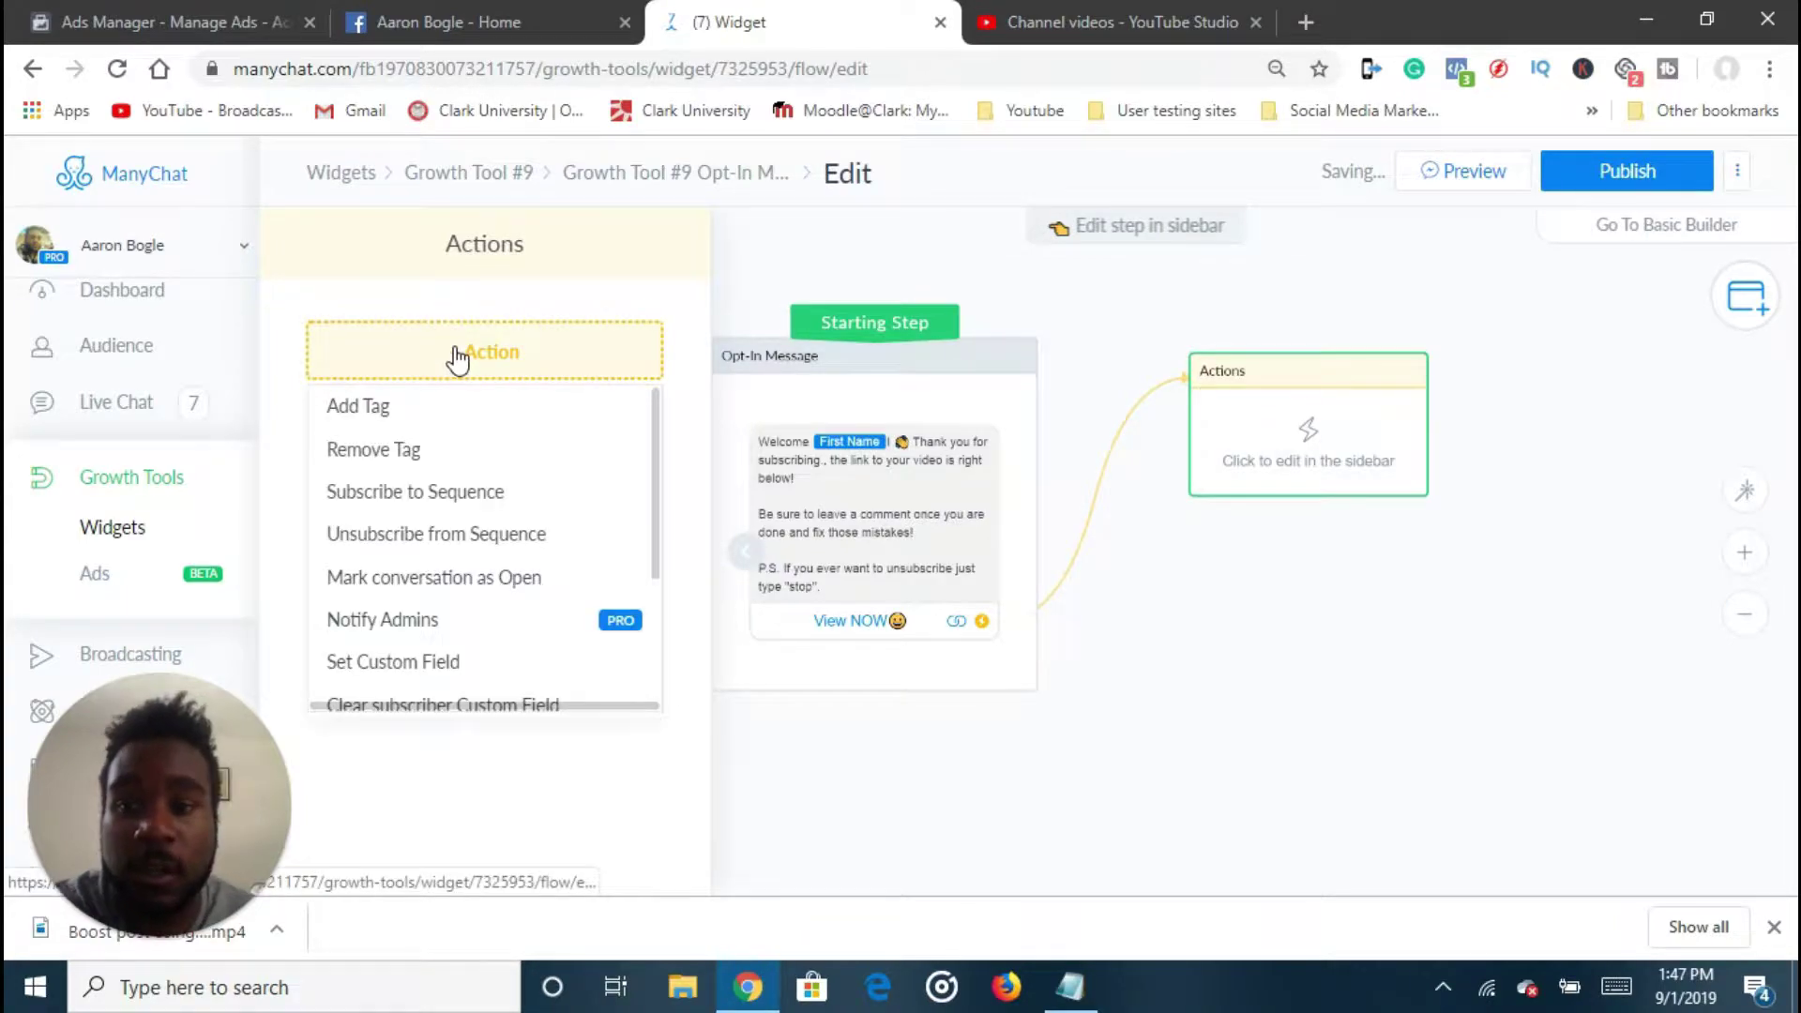
click(478, 502)
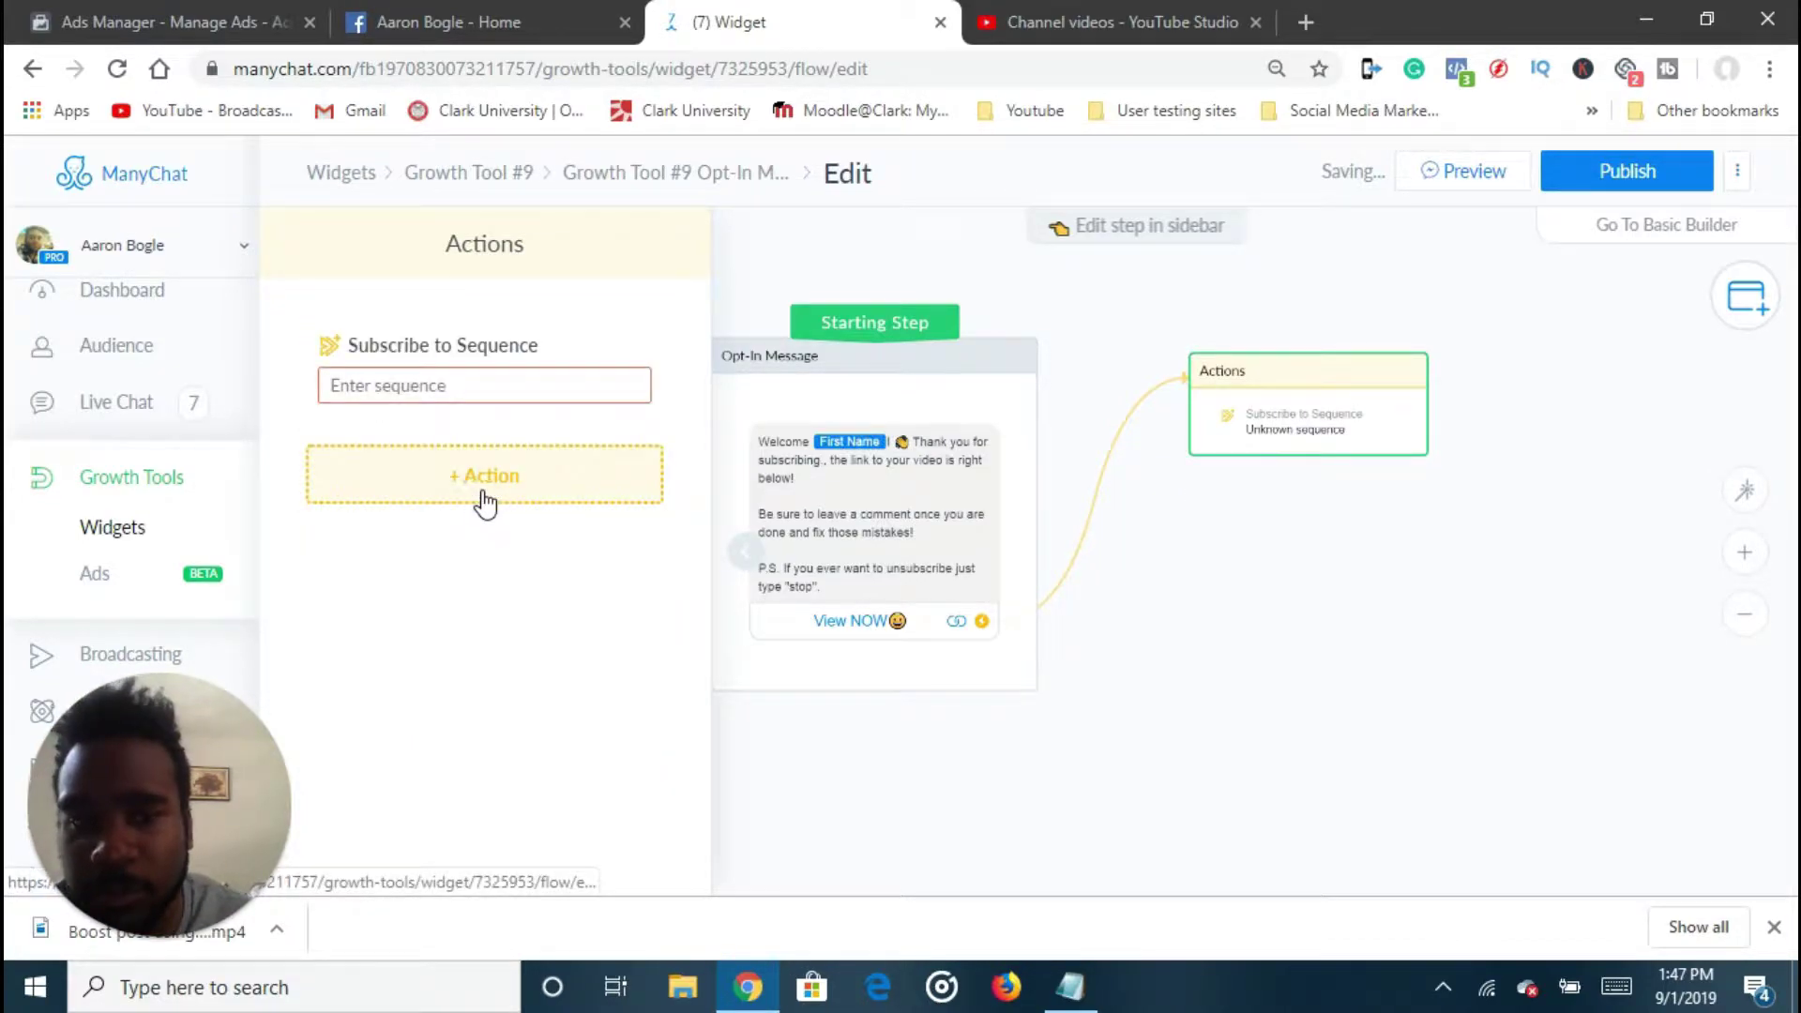
click(460, 388)
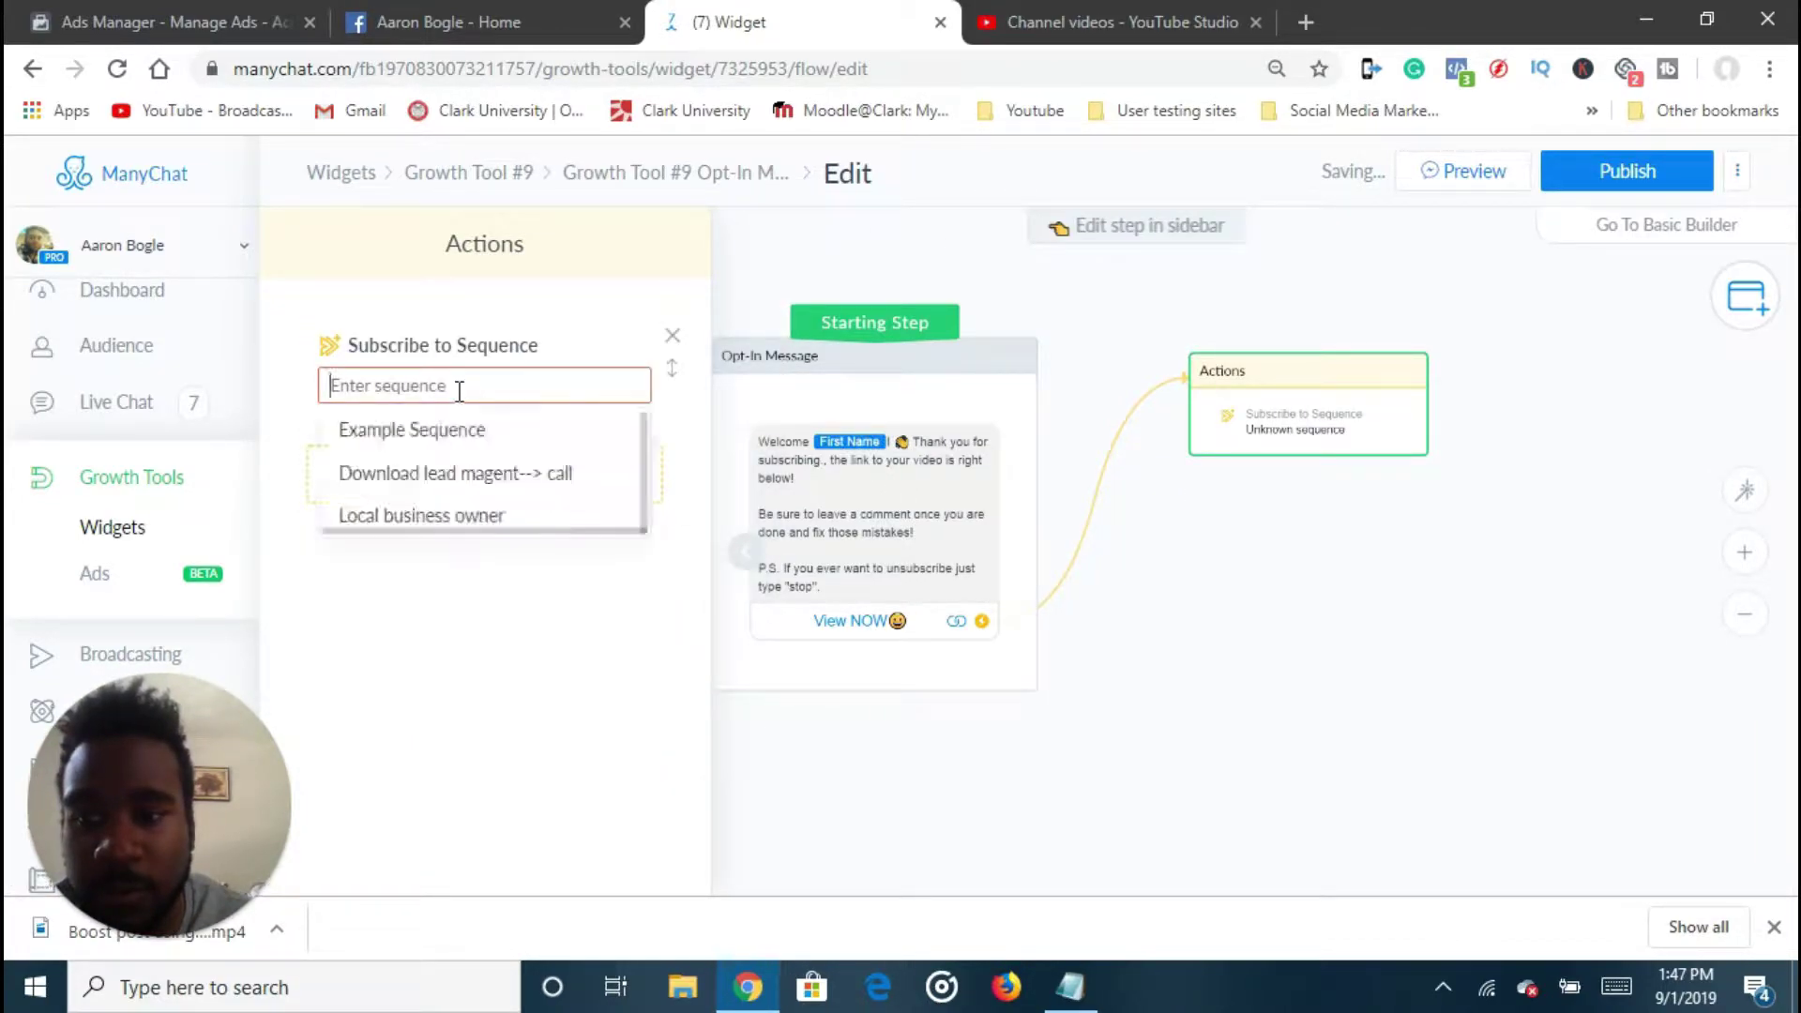
click(464, 483)
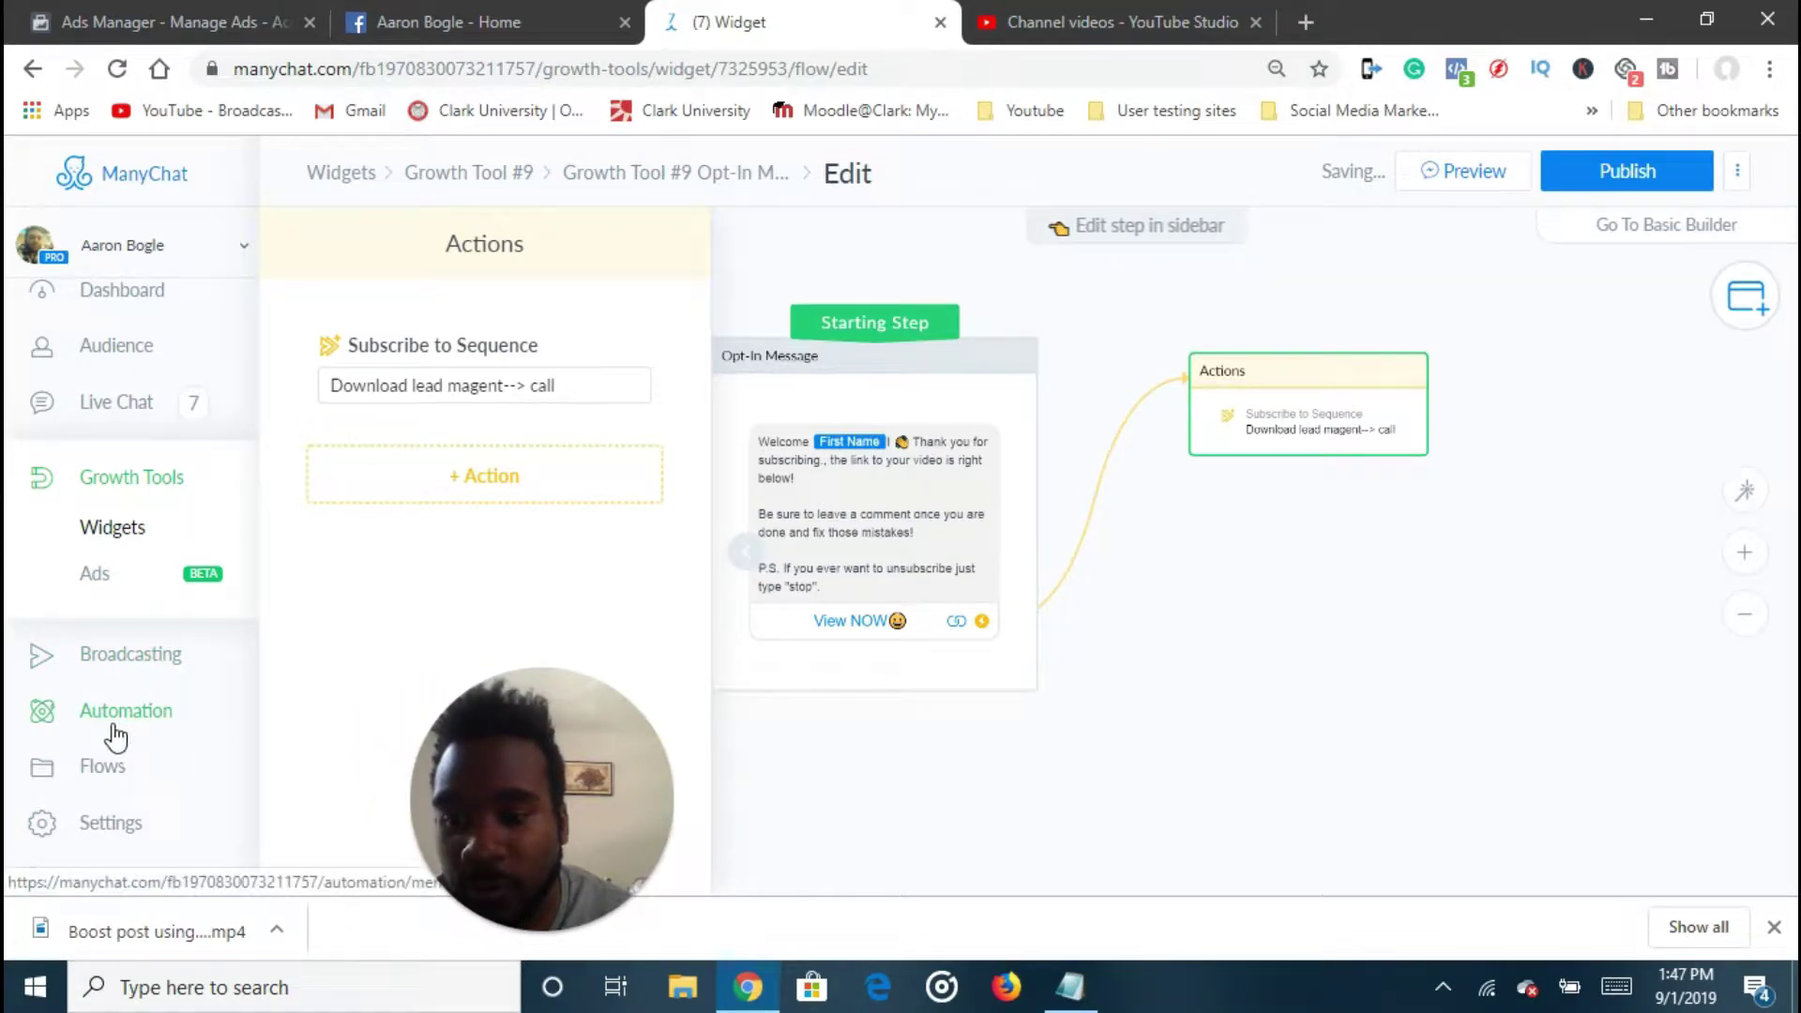
From Growth Tools, open Growth Tool #9's Opt-In Actions and edit its Opt-In Message
click(114, 725)
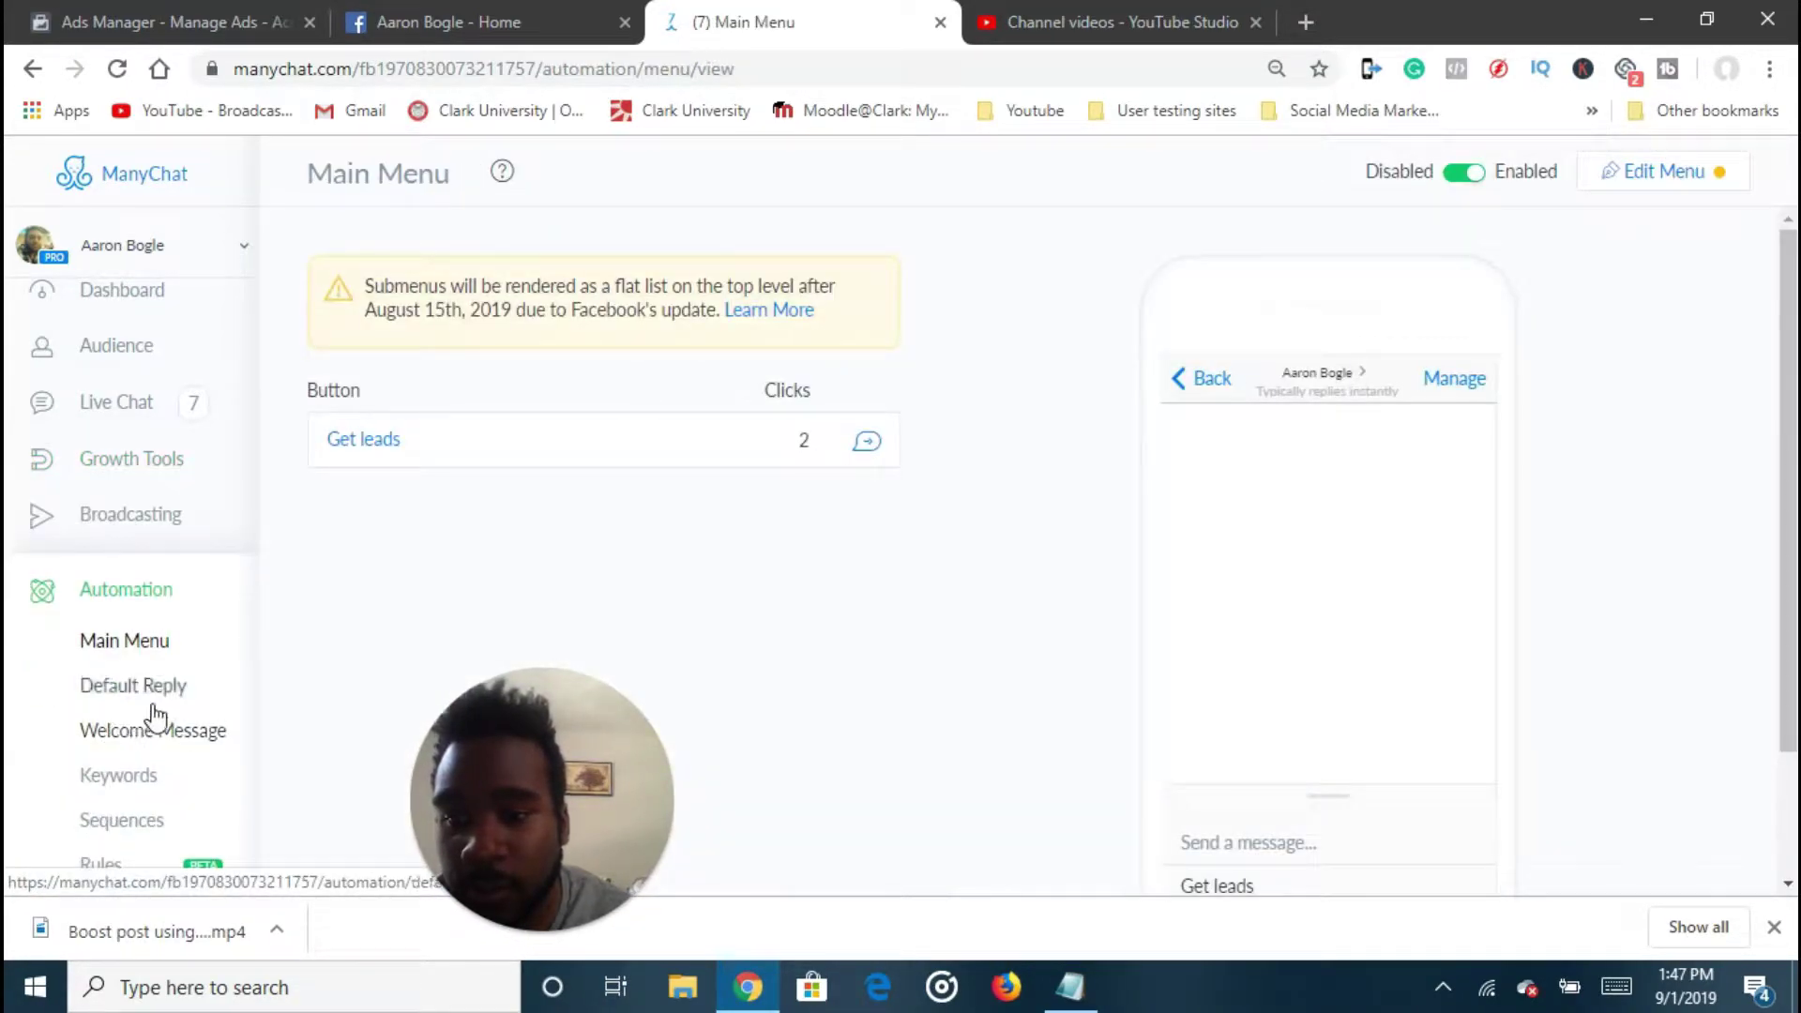
scroll(166, 741, down, 3)
scroll(165, 750, up, 3)
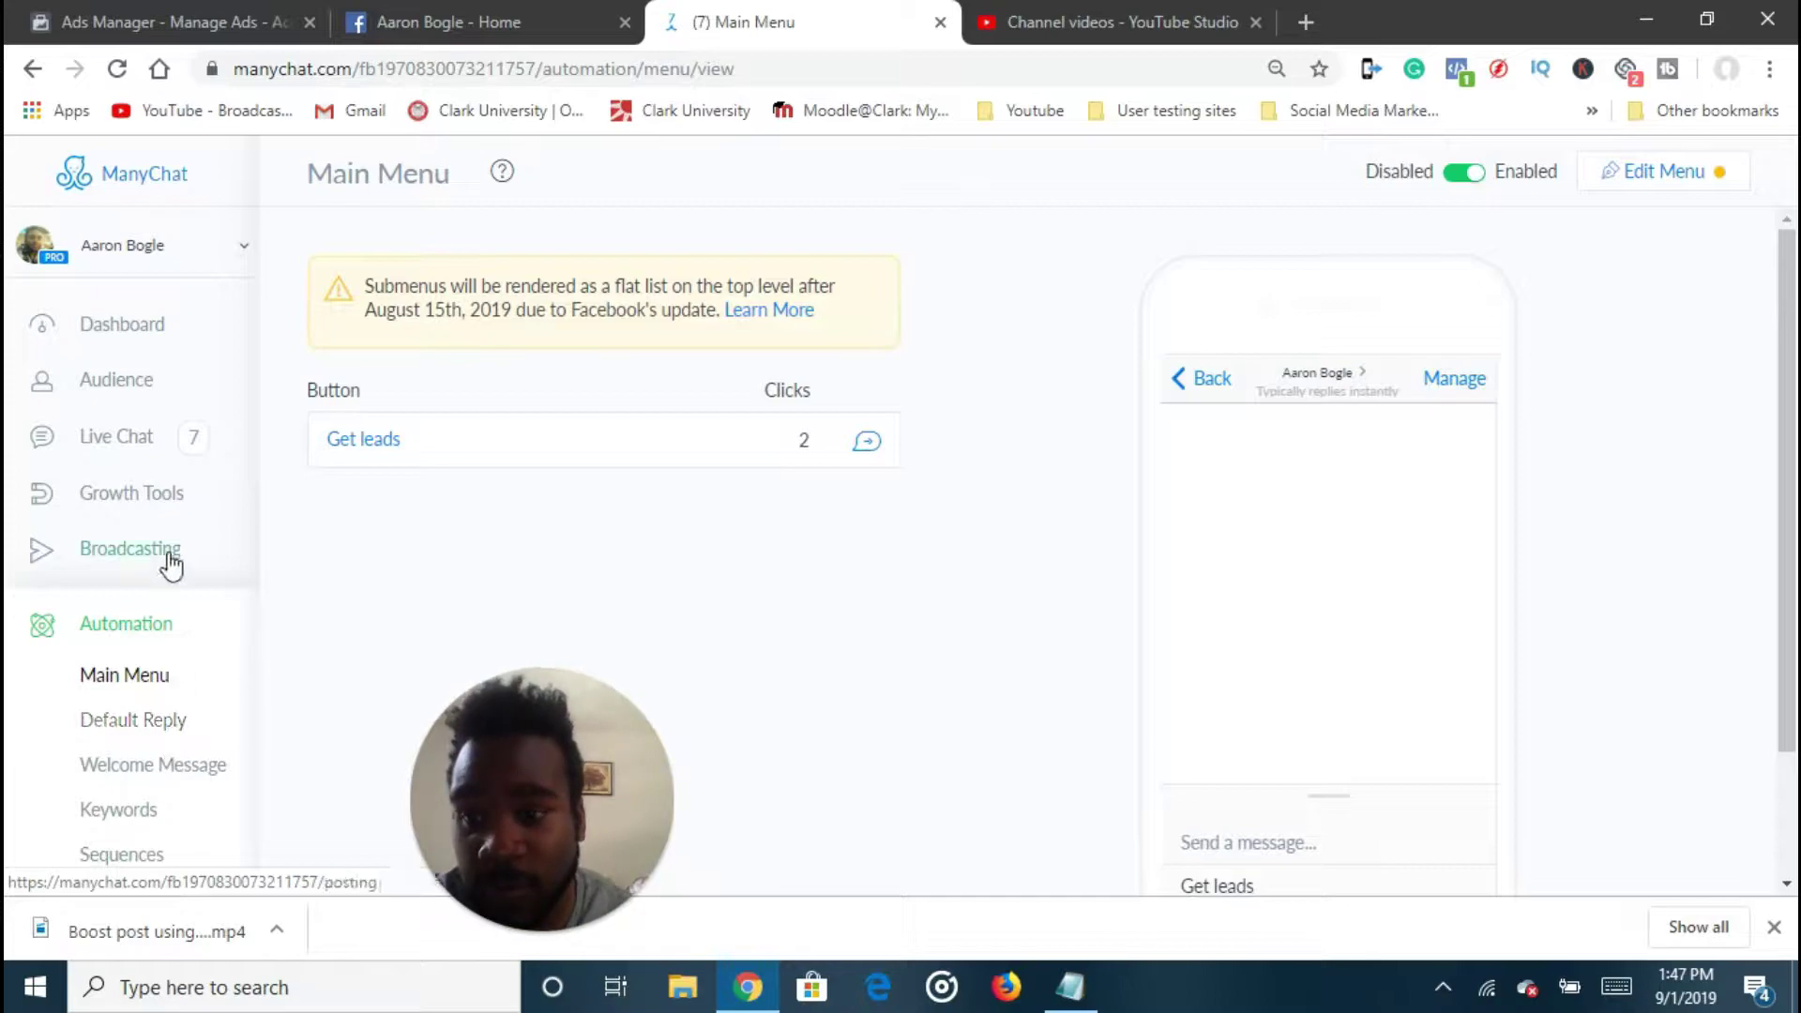
click(176, 511)
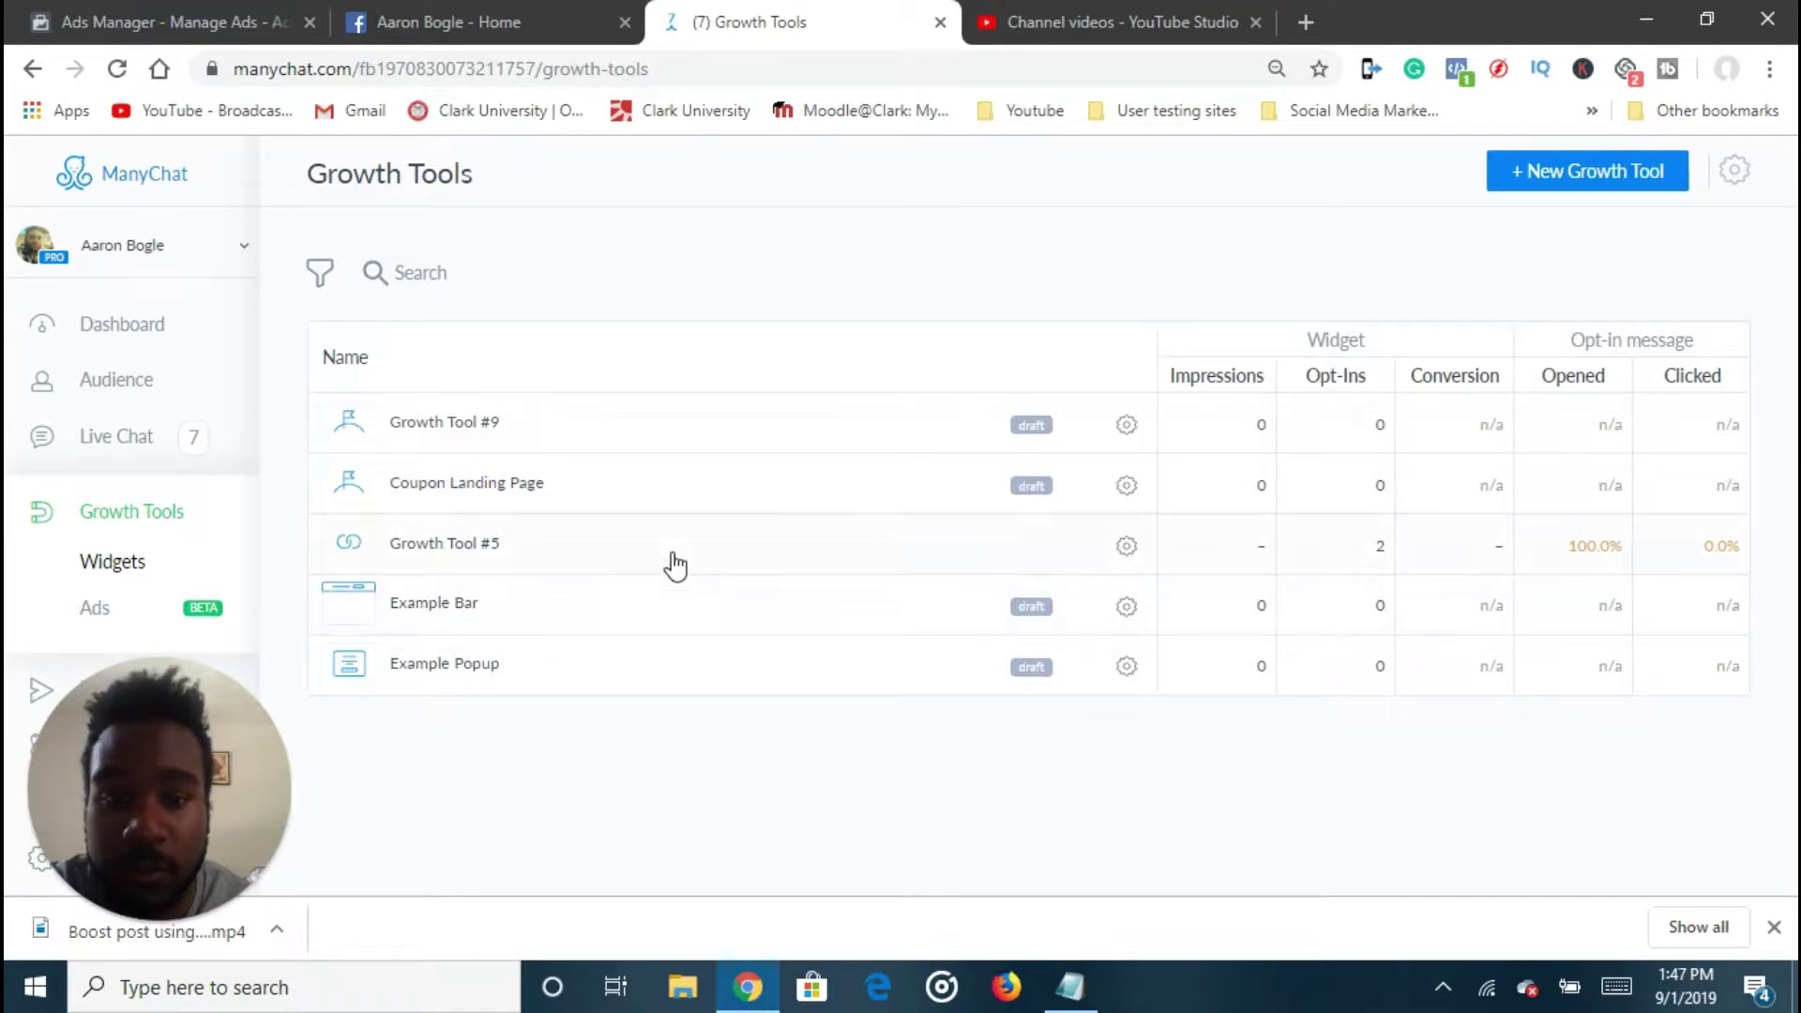
click(546, 424)
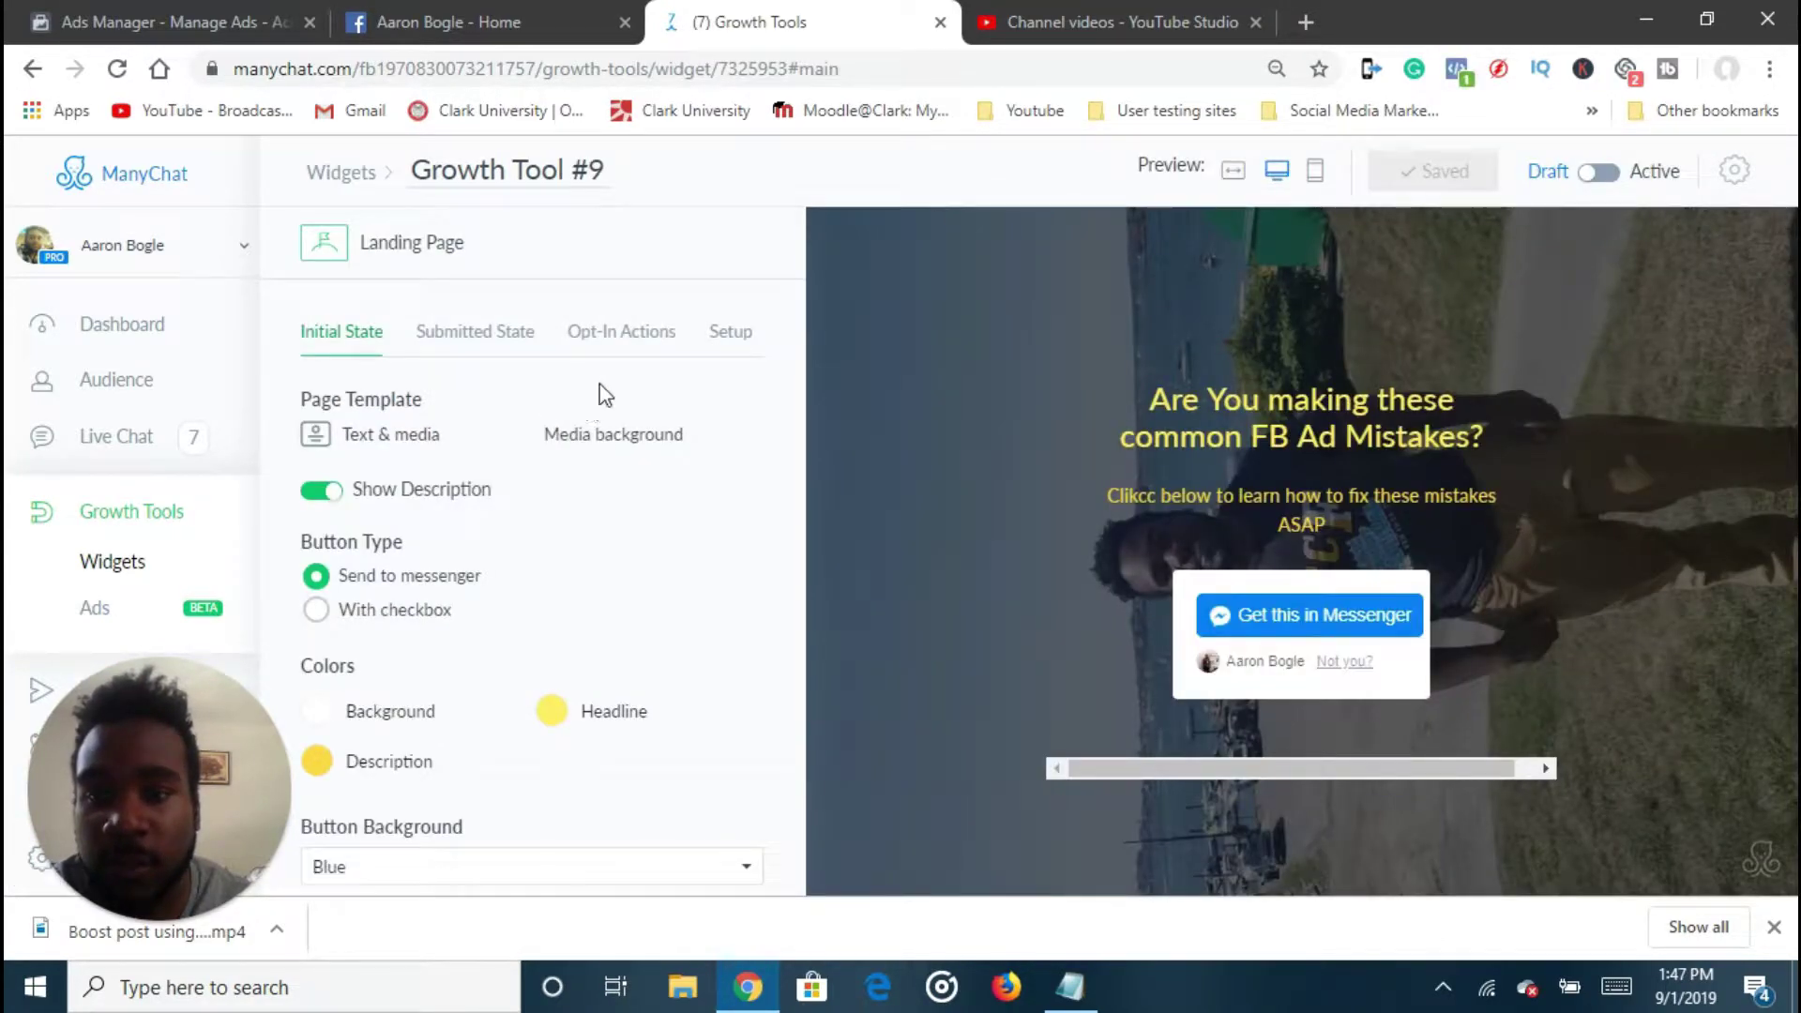
click(634, 341)
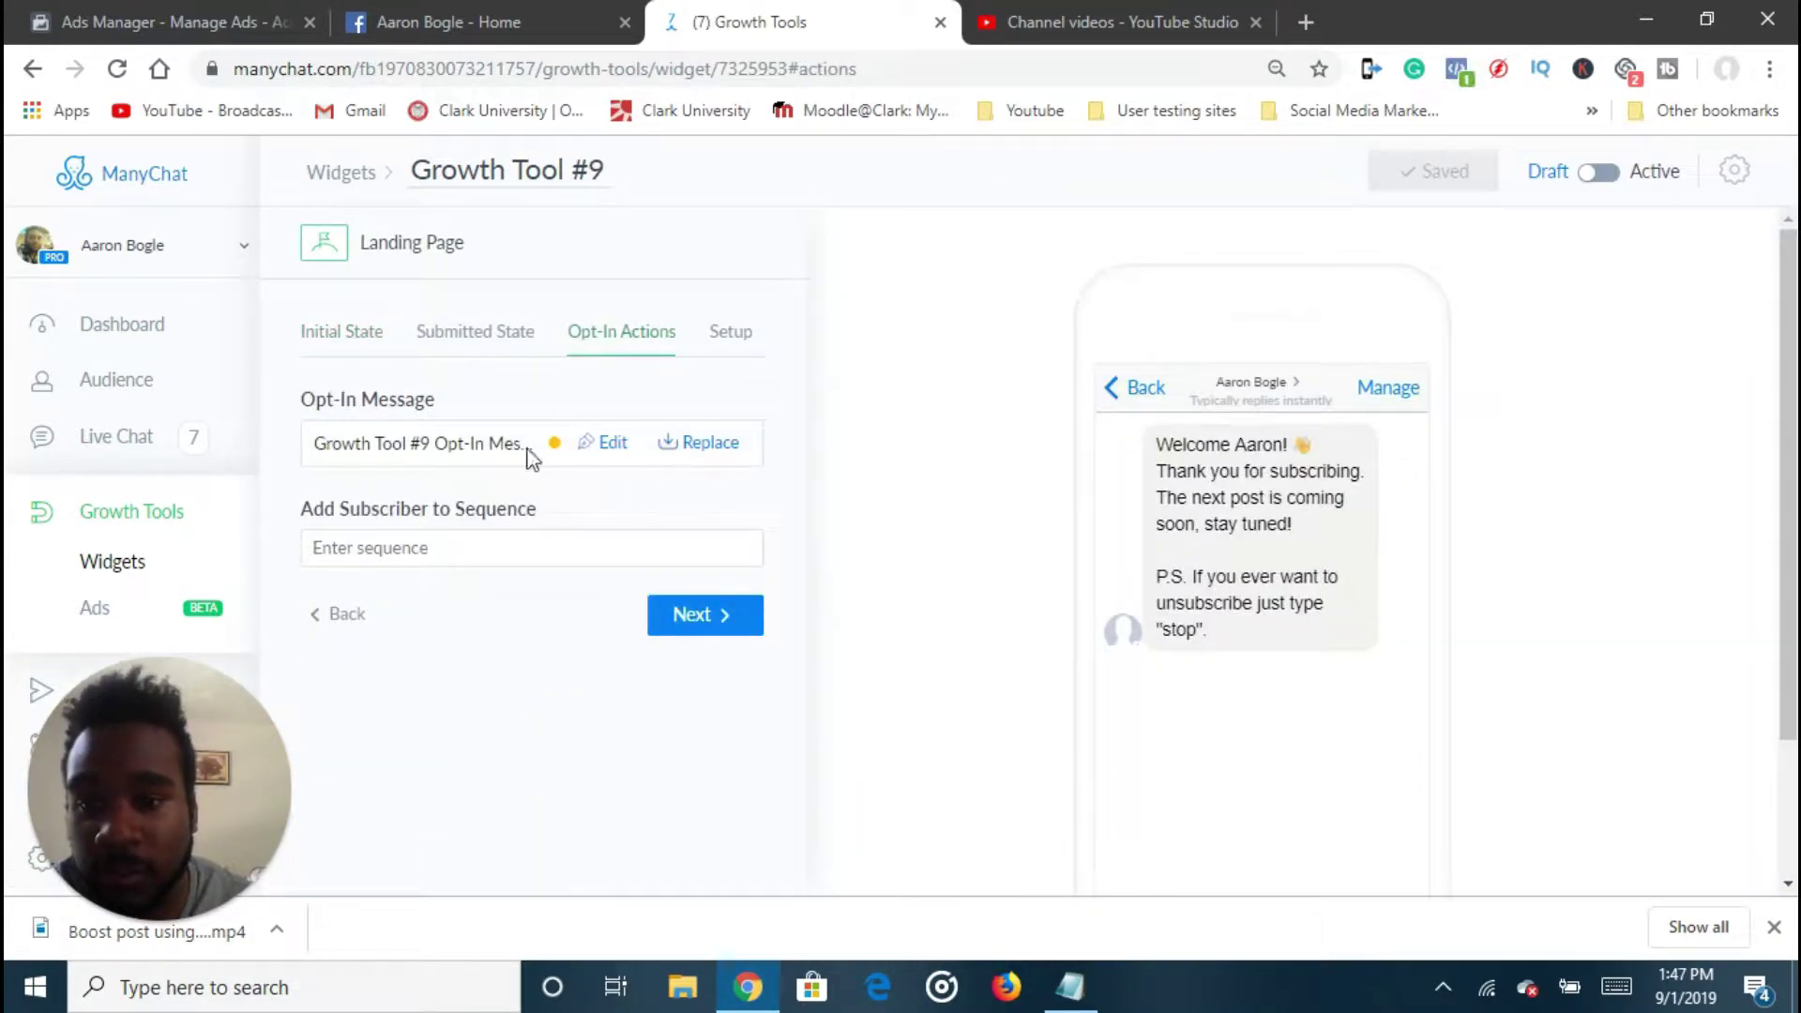
click(612, 443)
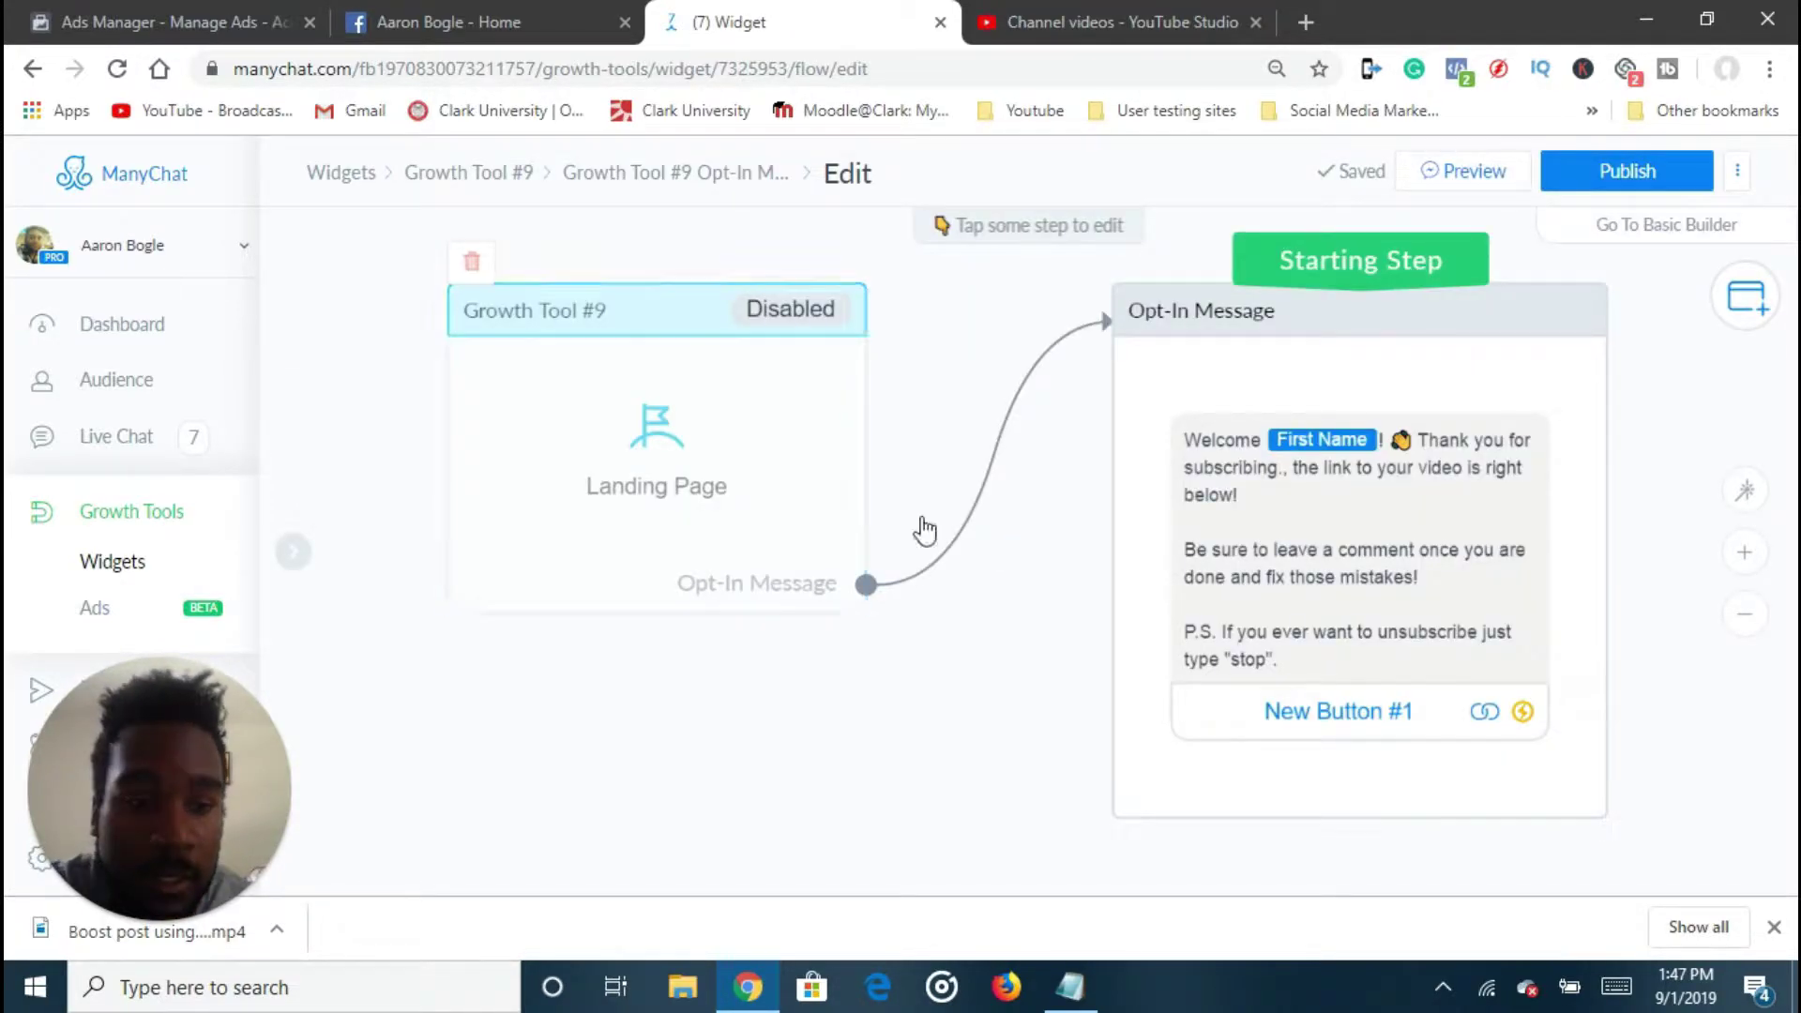
Retitle New Button #1 to 'View Video NOW' and drag a new step from its connector
drag(953, 688, 735, 740)
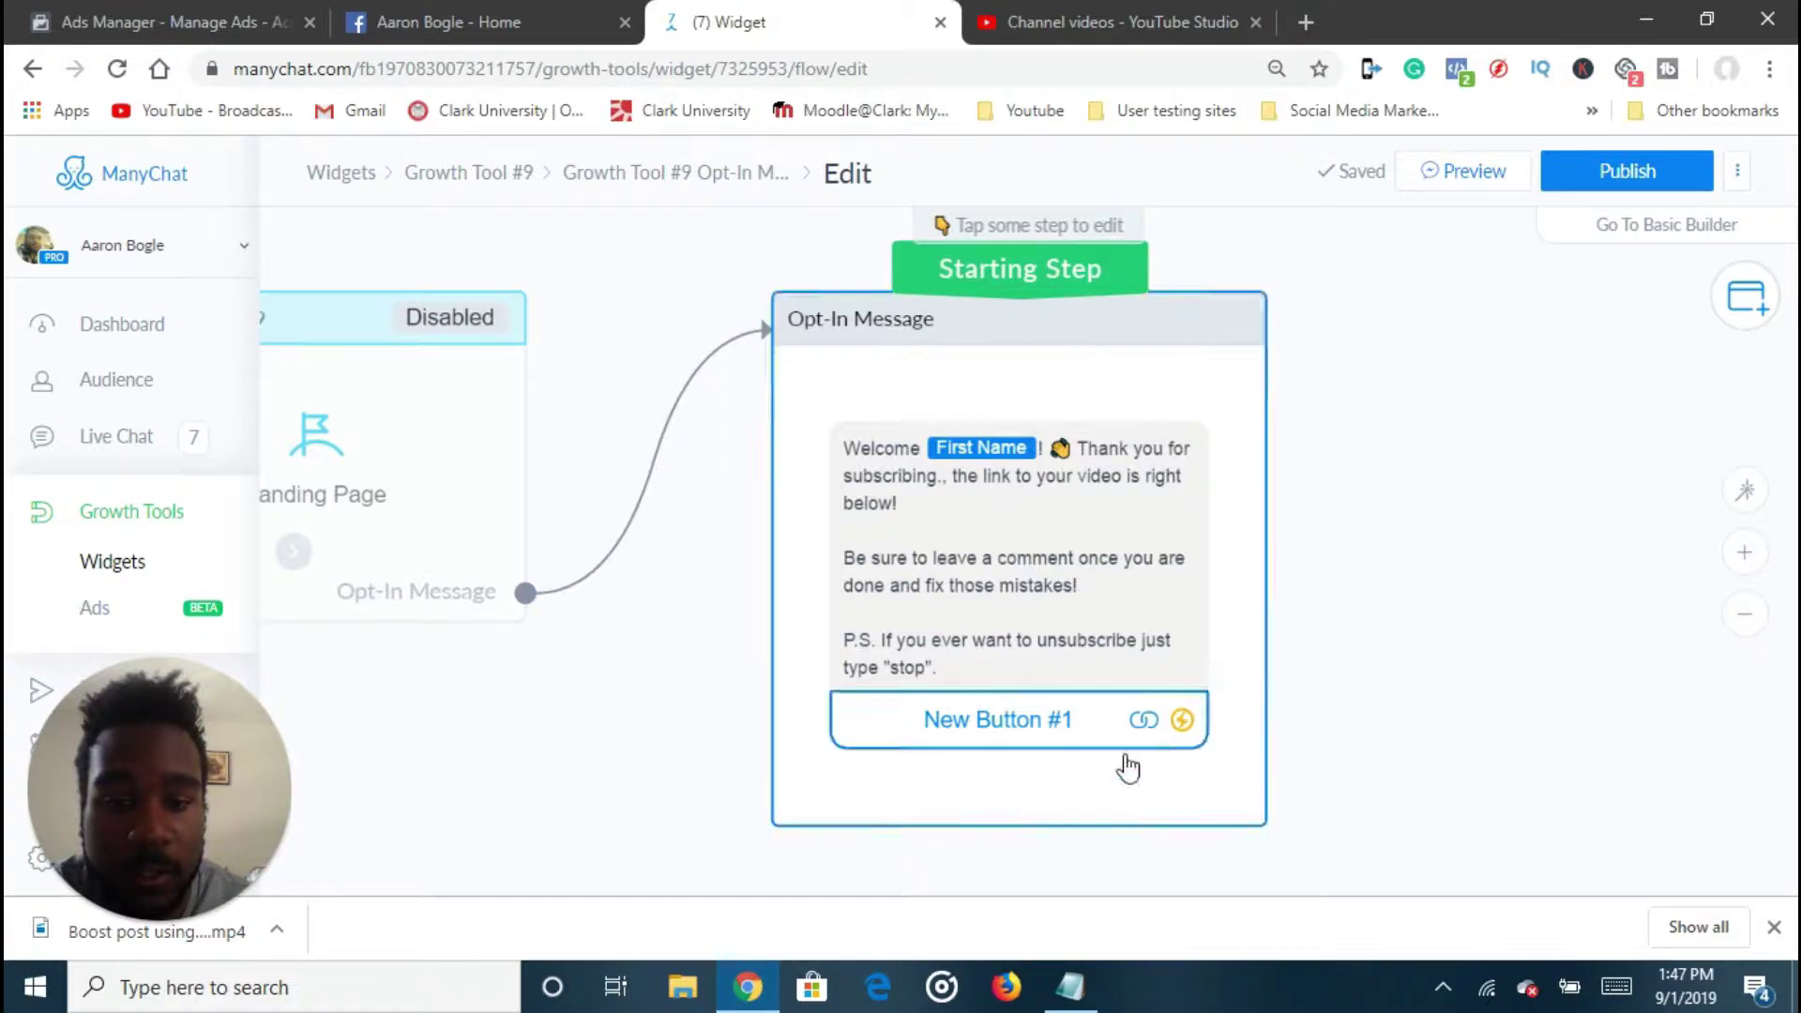
click(1093, 740)
click(562, 597)
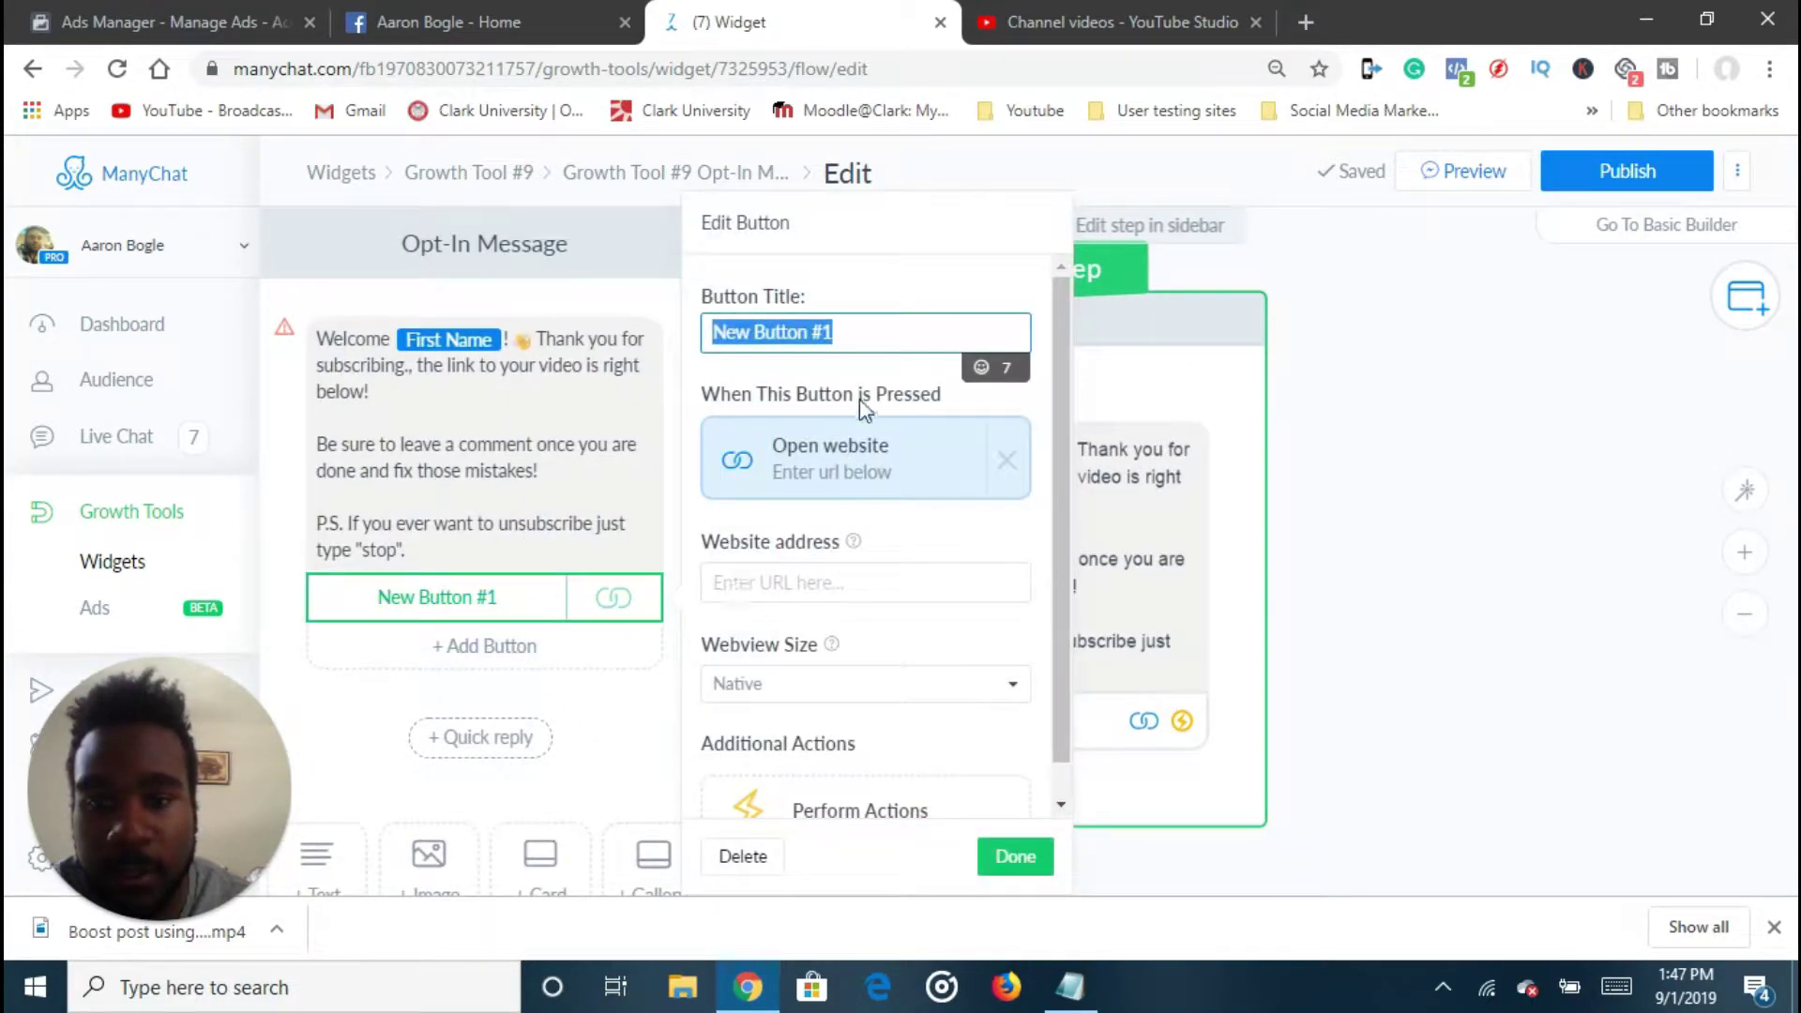
text(Vie)
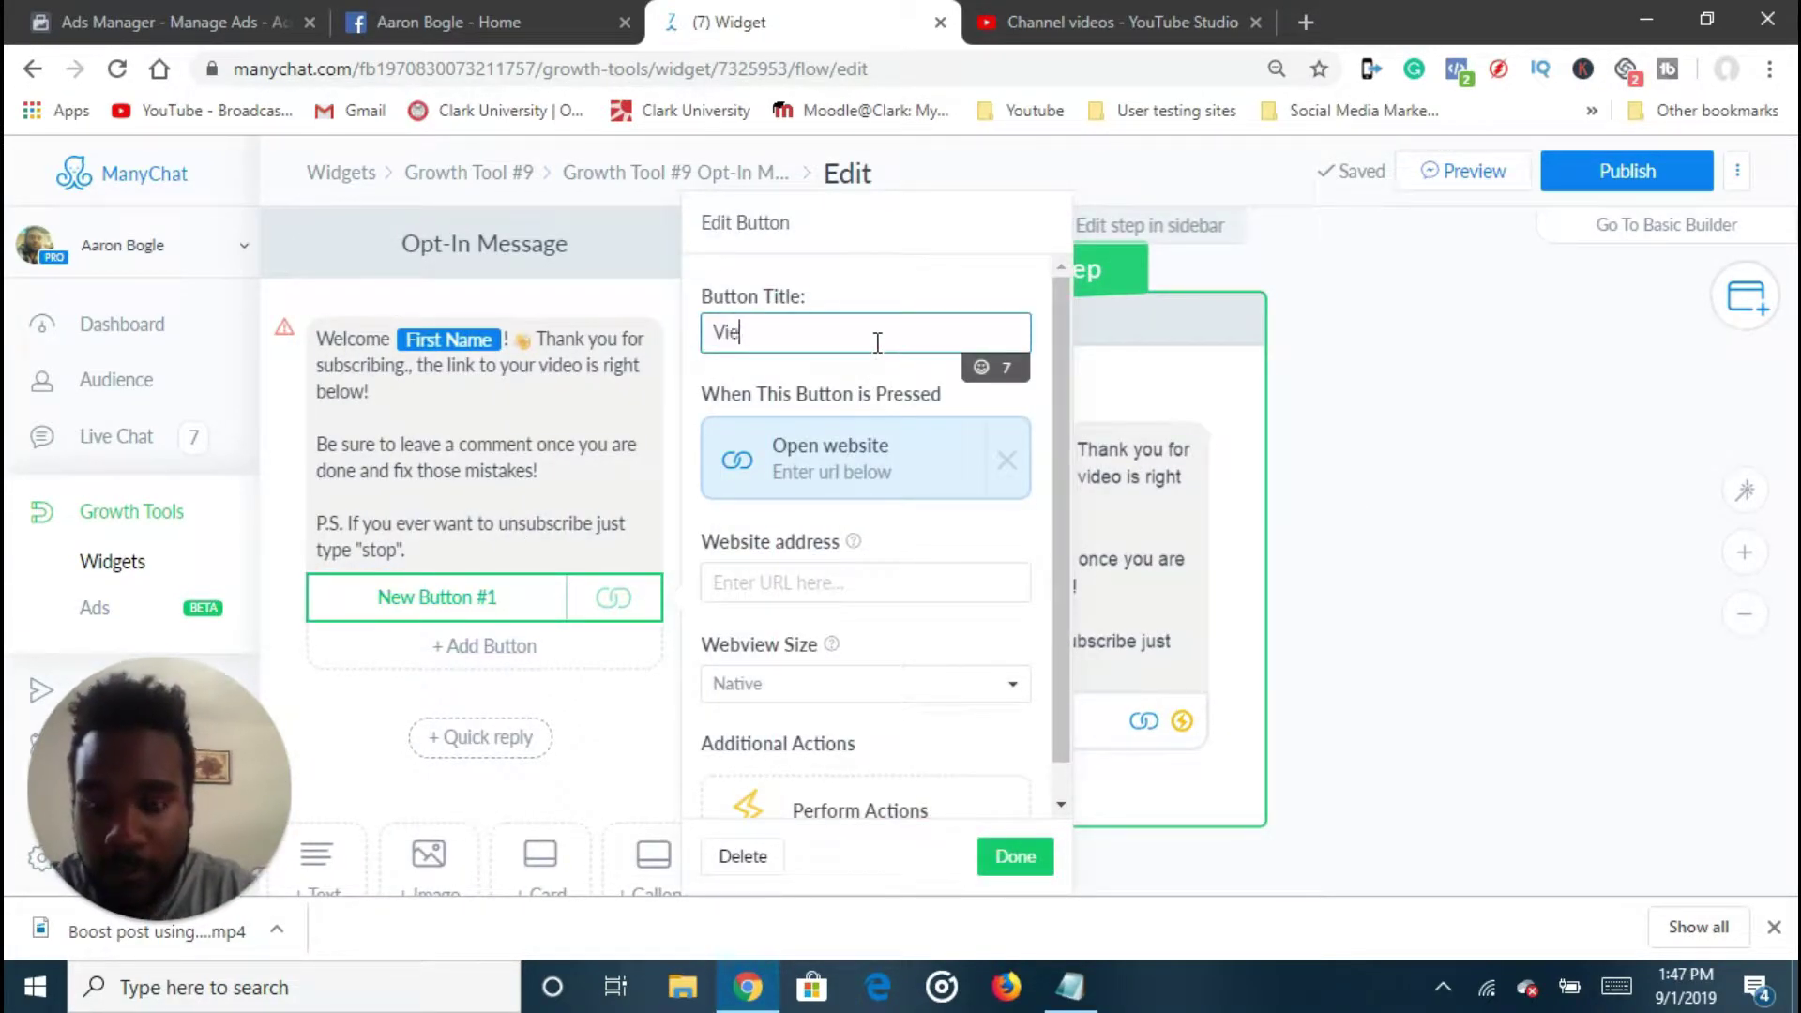
text(w Video N)
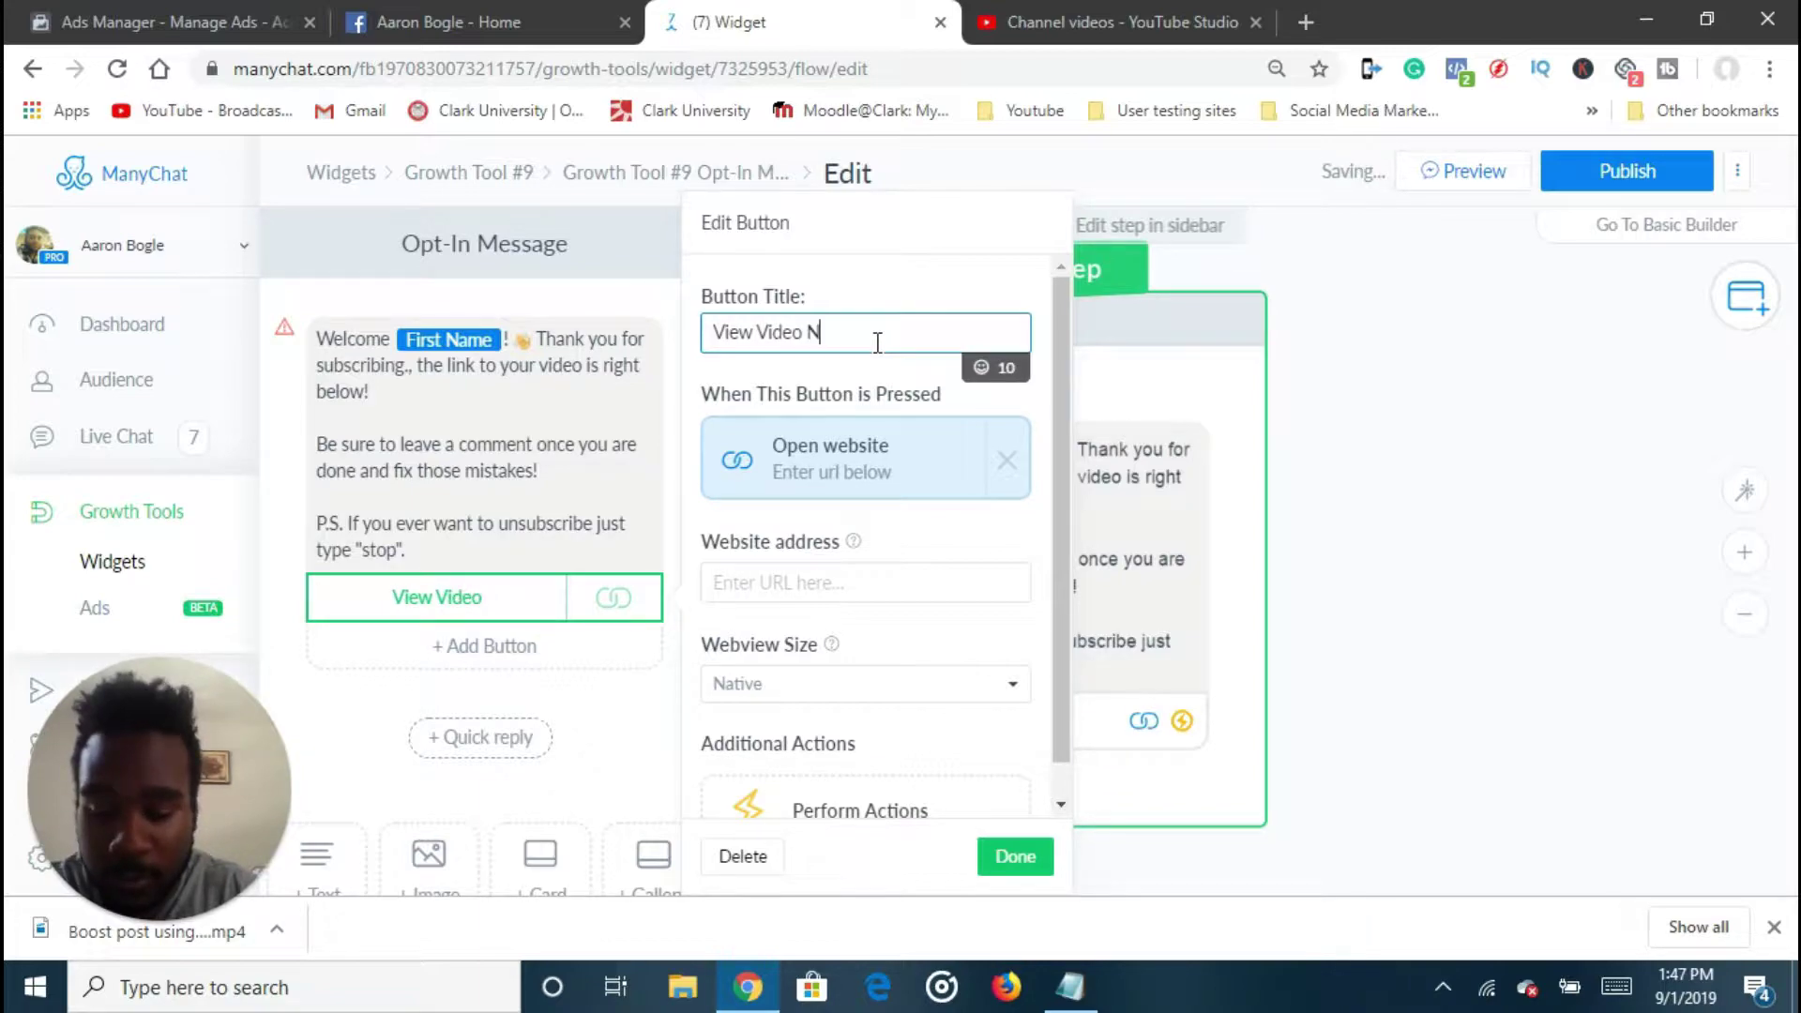
text(oOW)
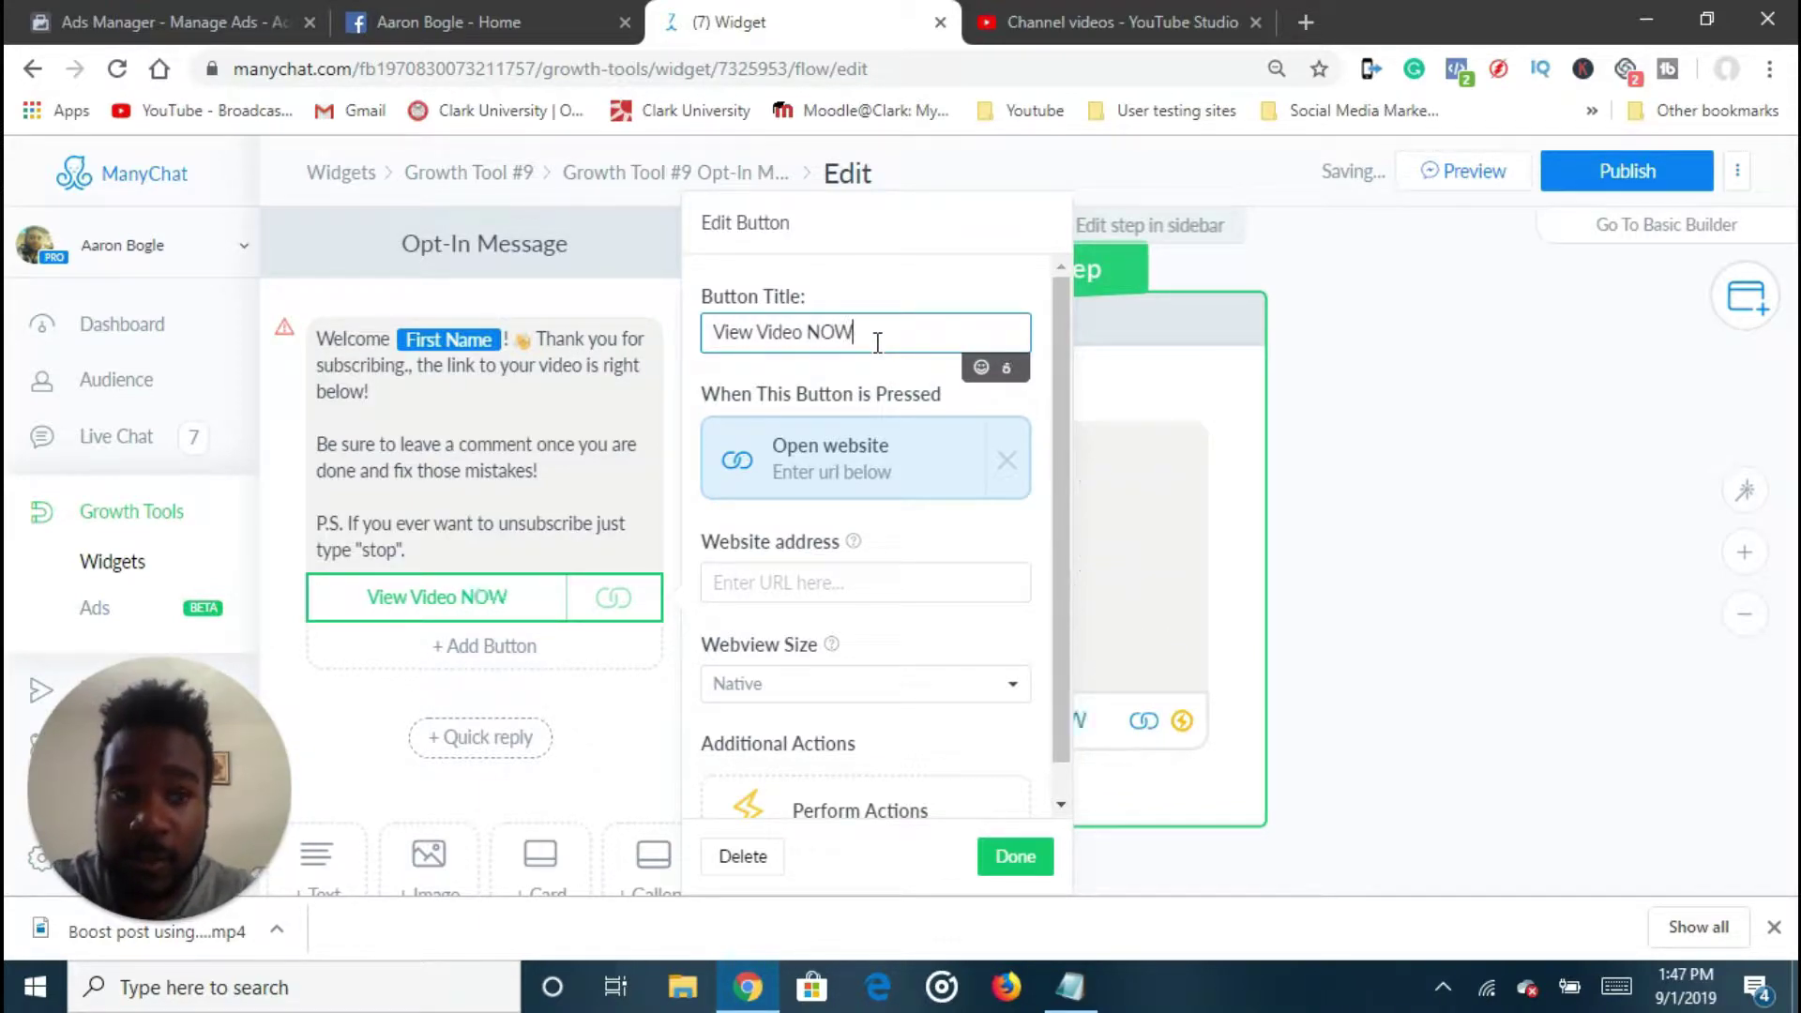
click(1585, 502)
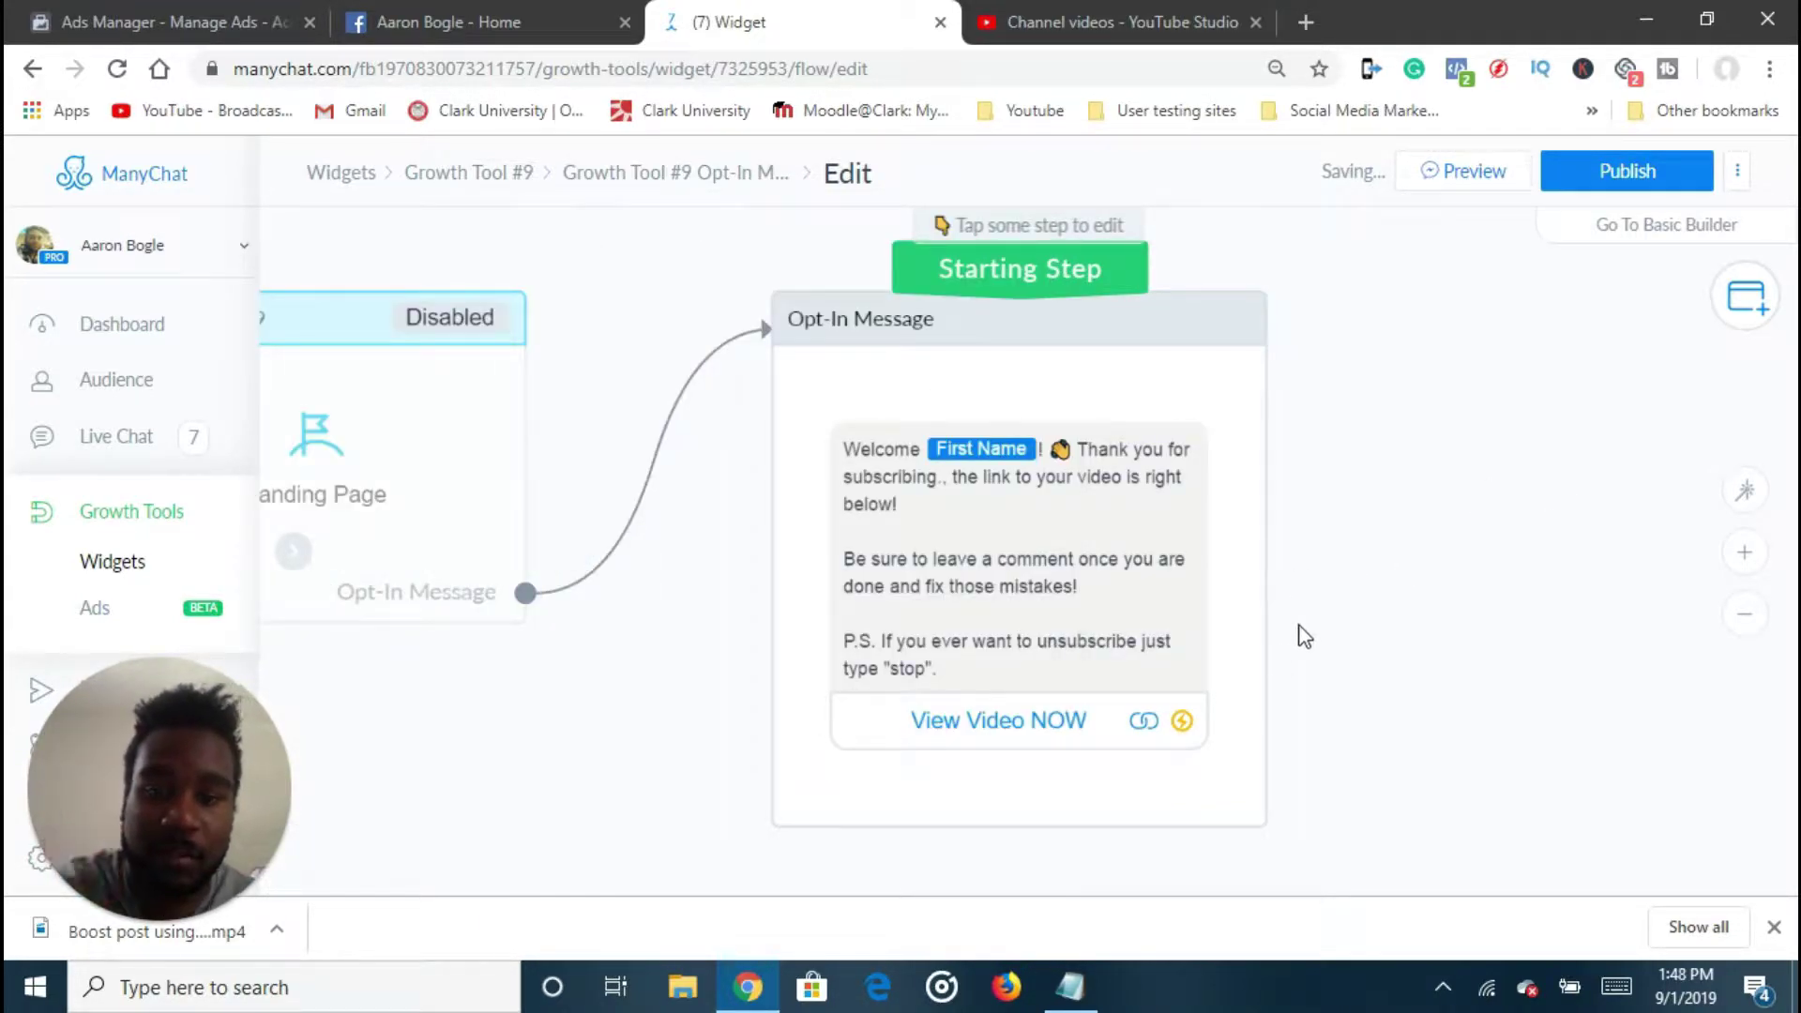
drag(1180, 719, 1432, 479)
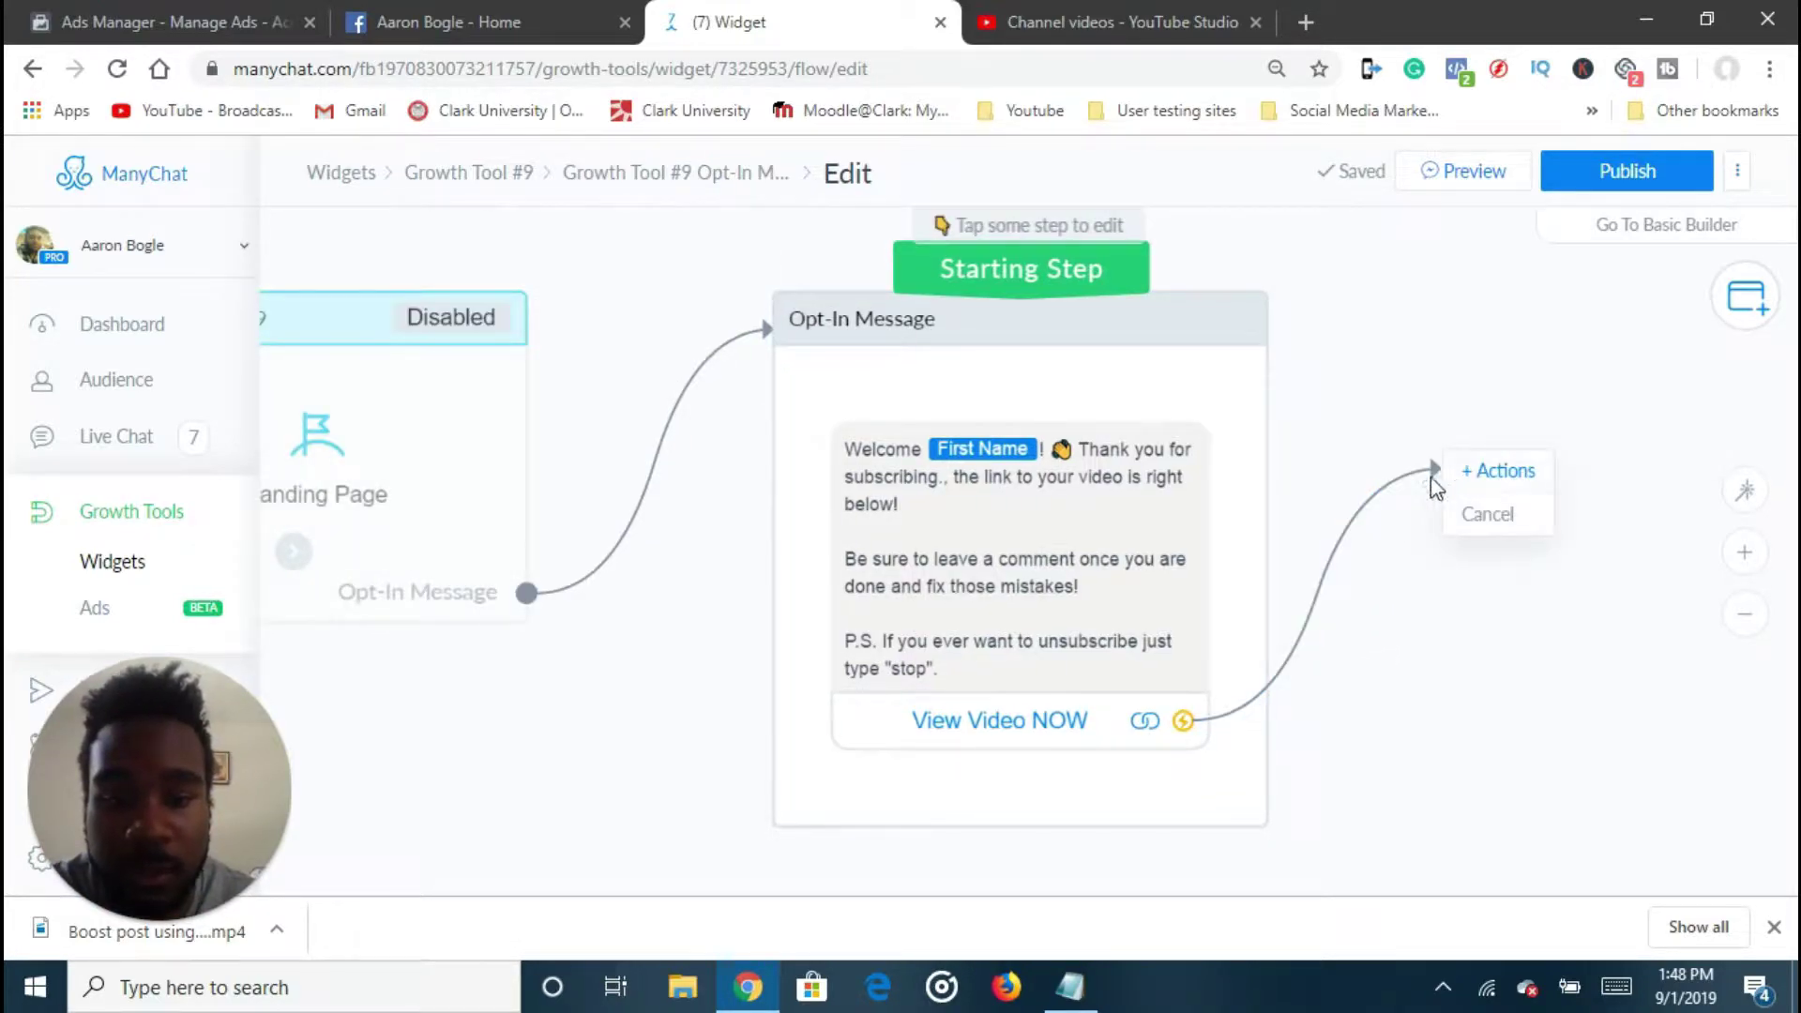
Add a Subscribe to Sequence action for 'Download lead magent--> call' to the button's new step
click(1496, 471)
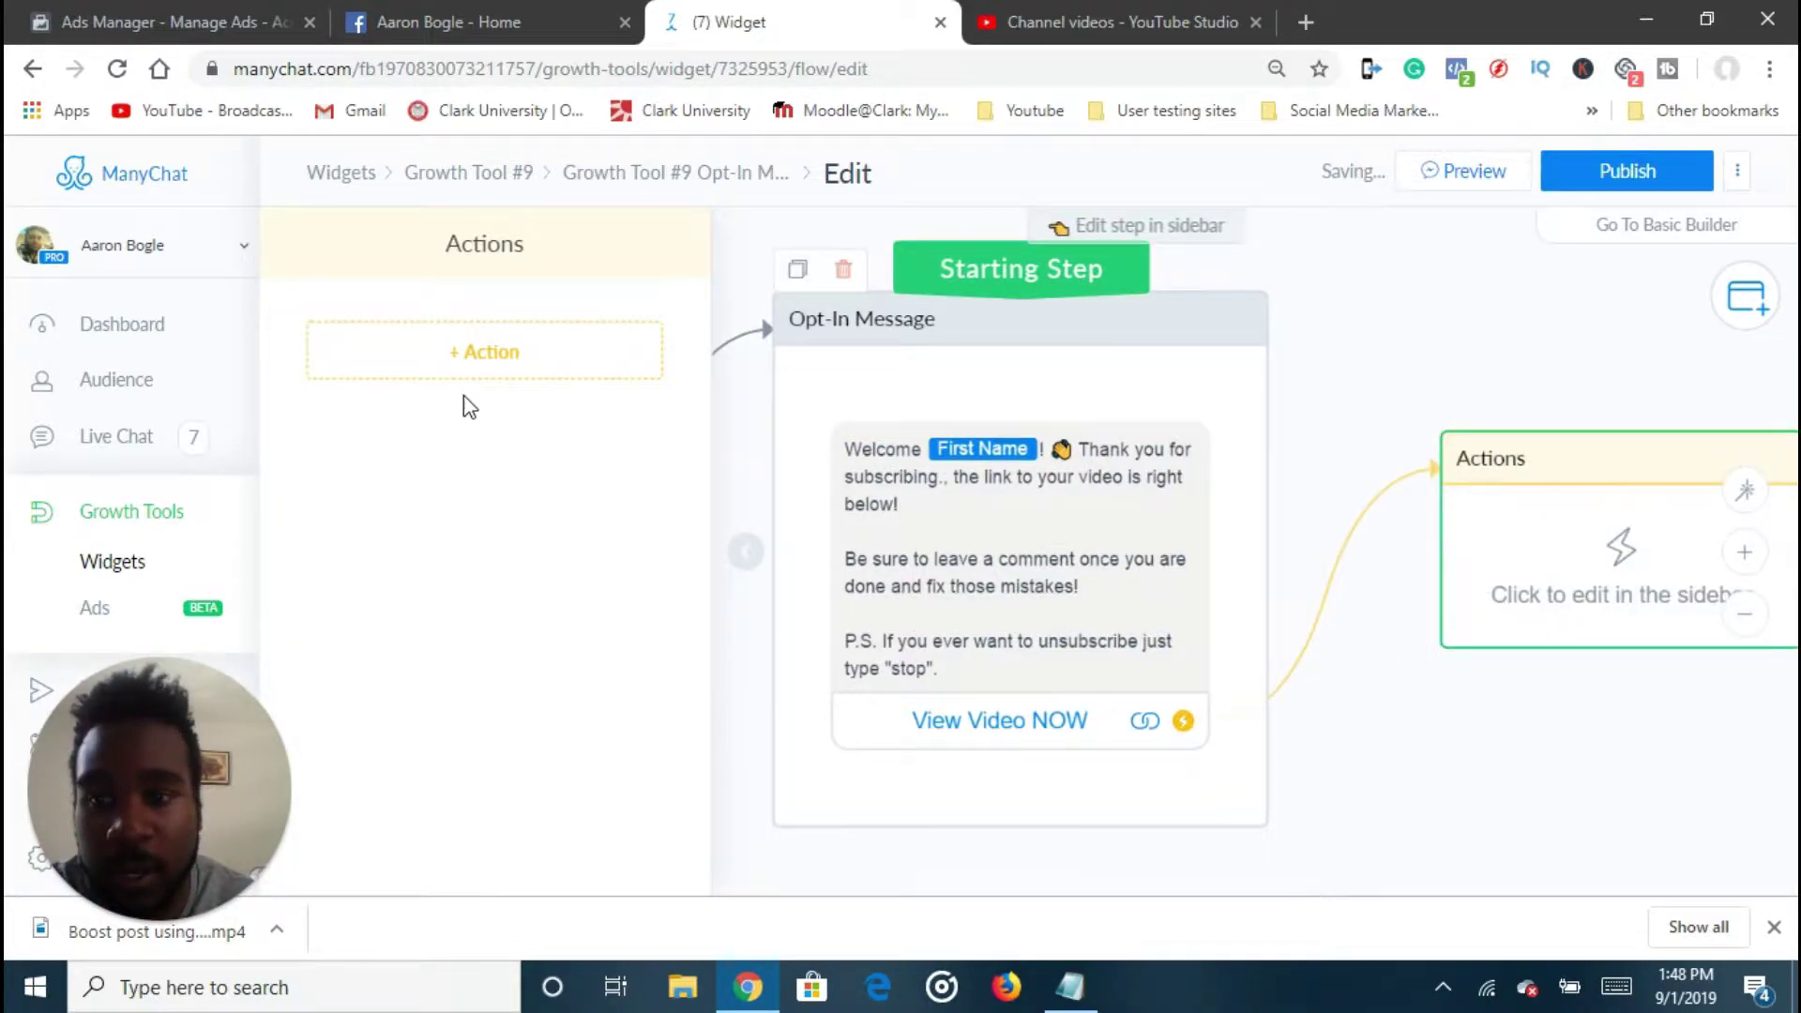
click(486, 355)
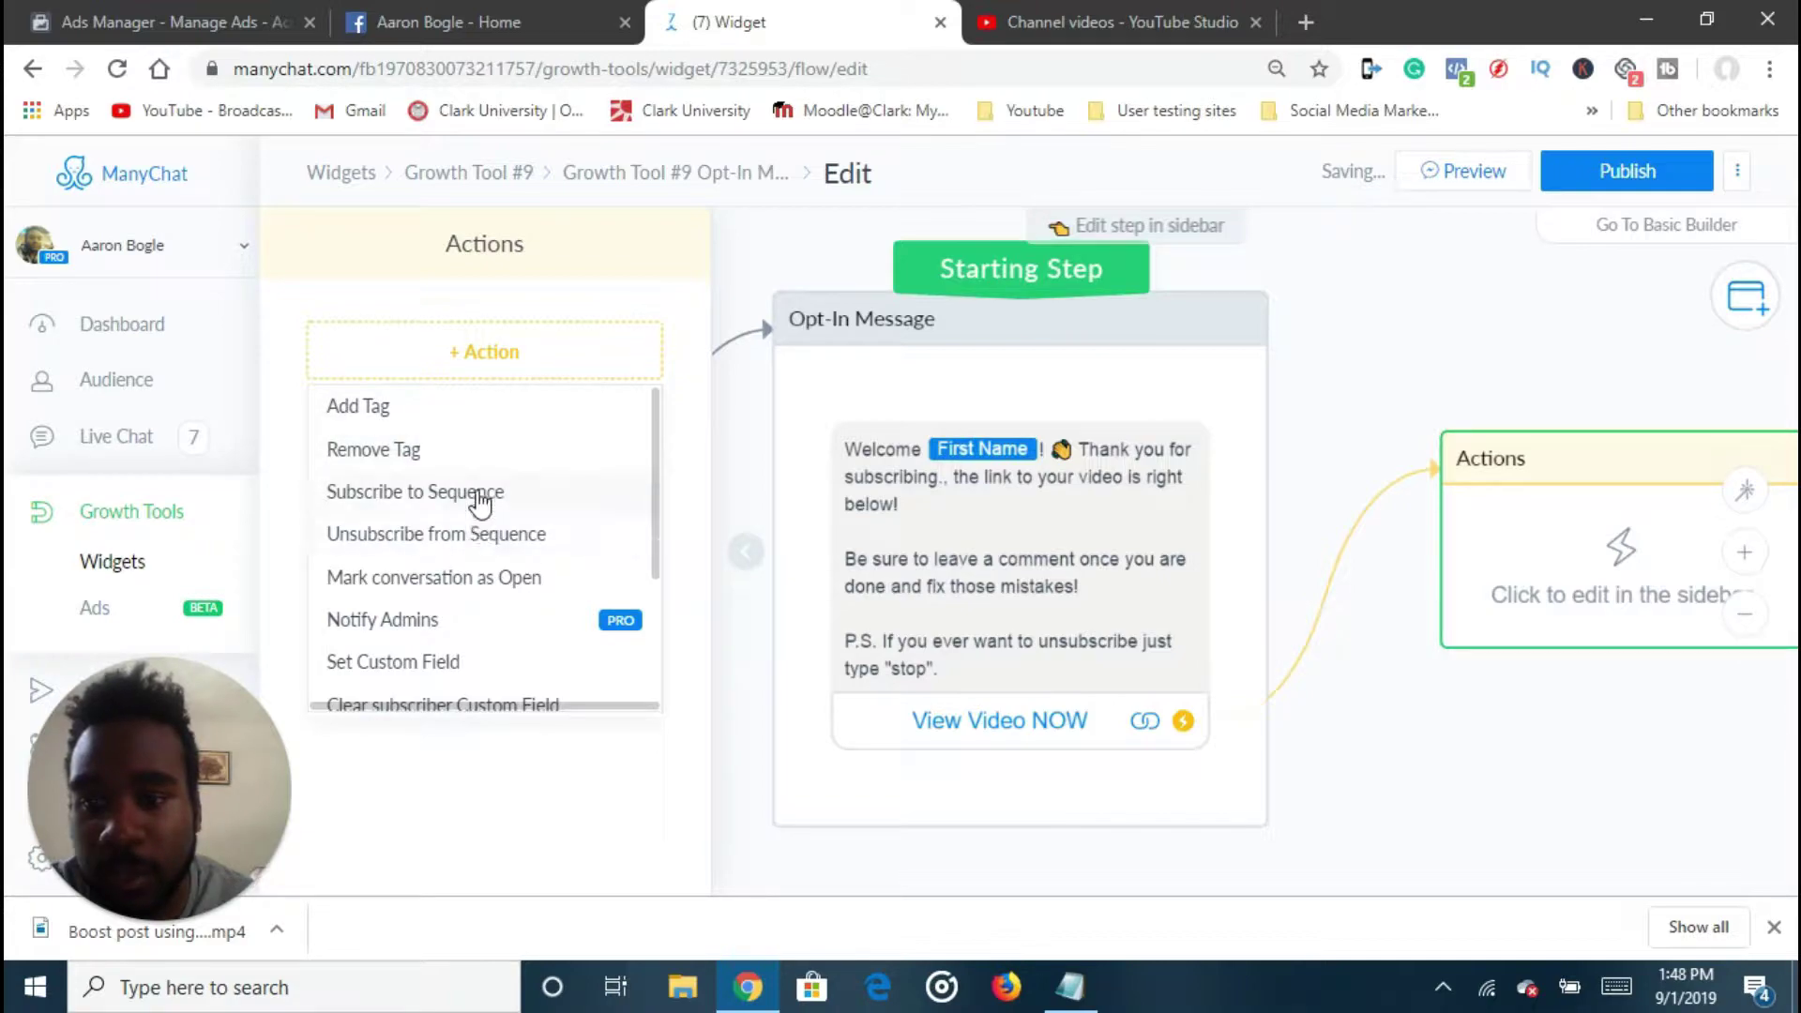
click(478, 495)
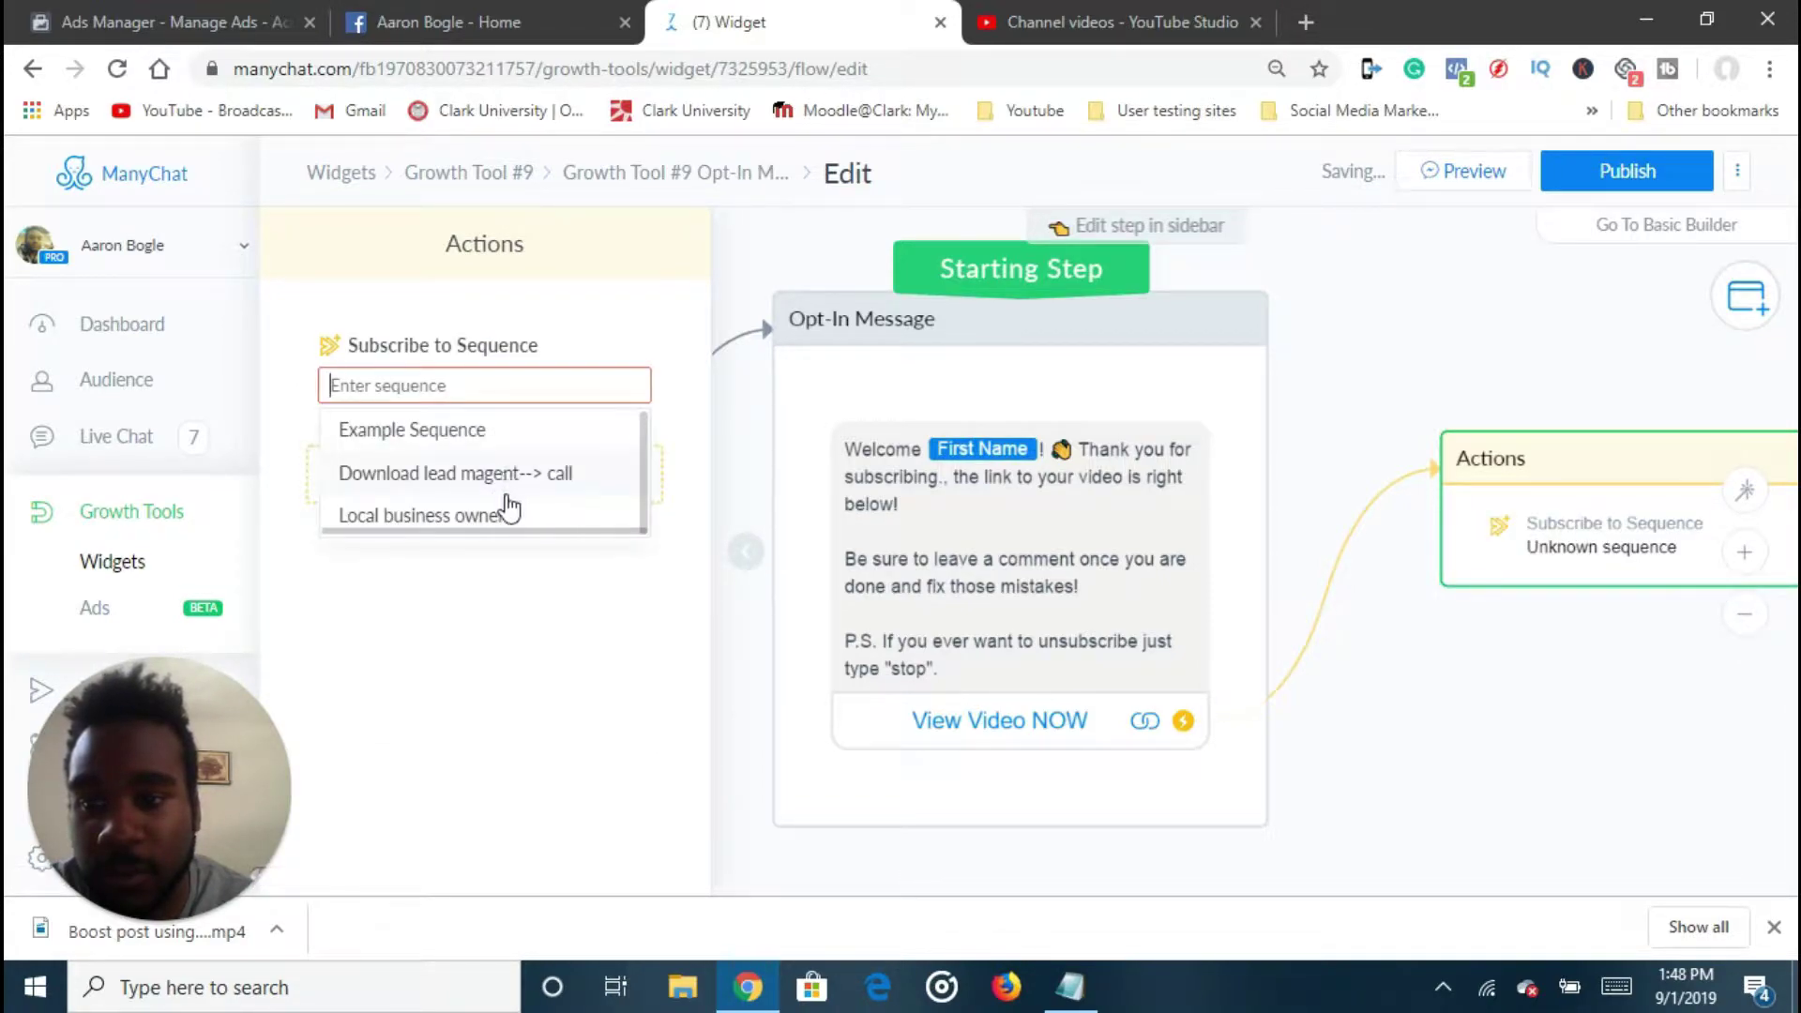
click(514, 480)
drag(1246, 434, 1050, 486)
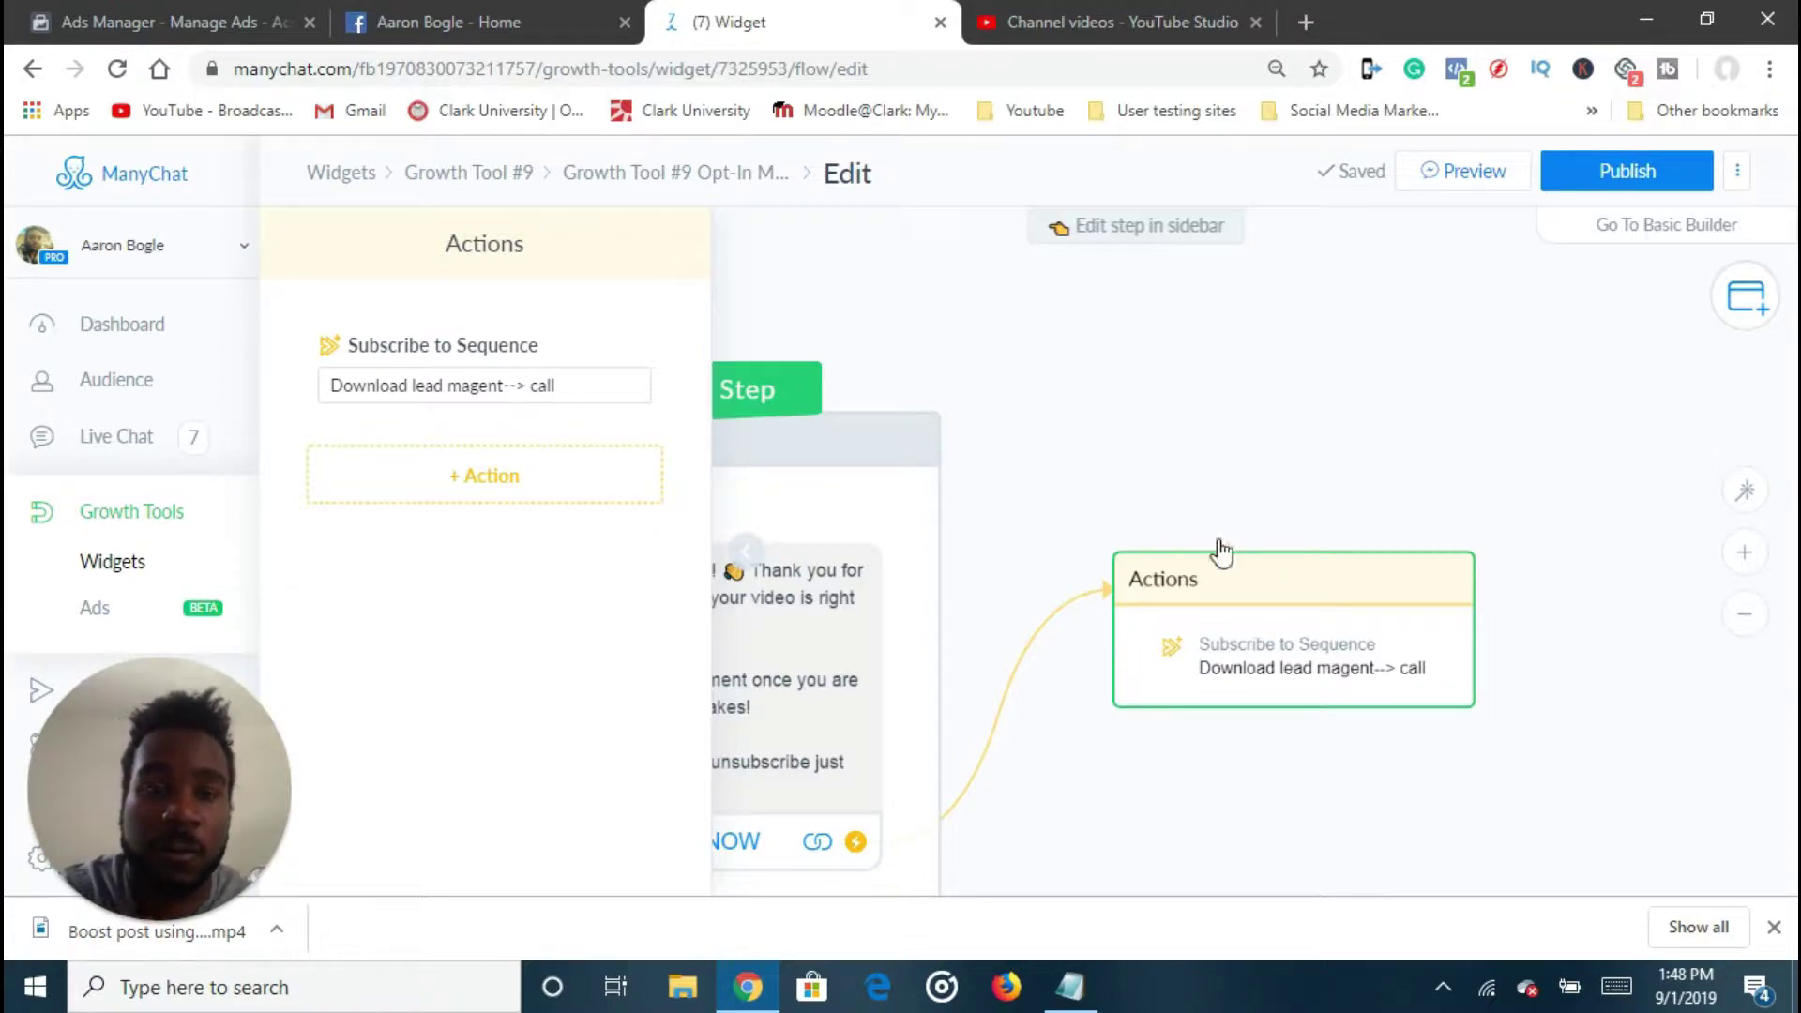
drag(1206, 470, 1331, 460)
Paste the YouTube link as View Video NOW's website address, publish, and return to Growth Tool #9
click(1632, 170)
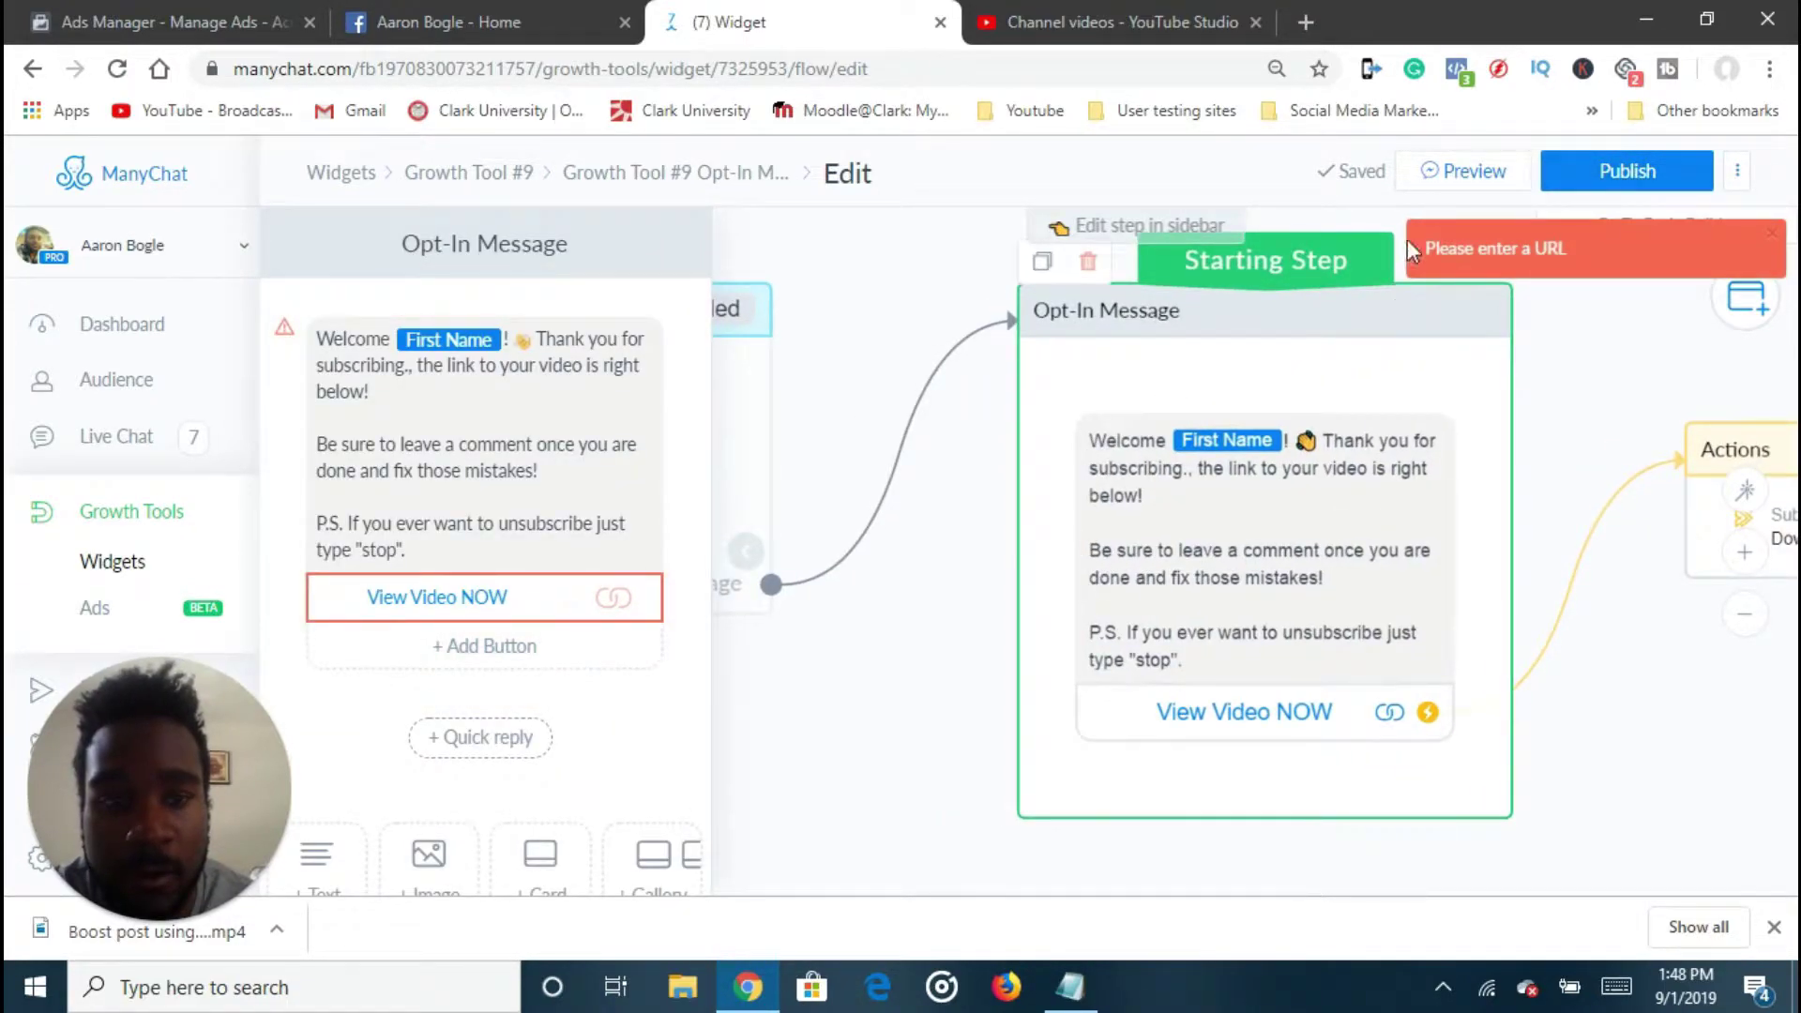
click(637, 605)
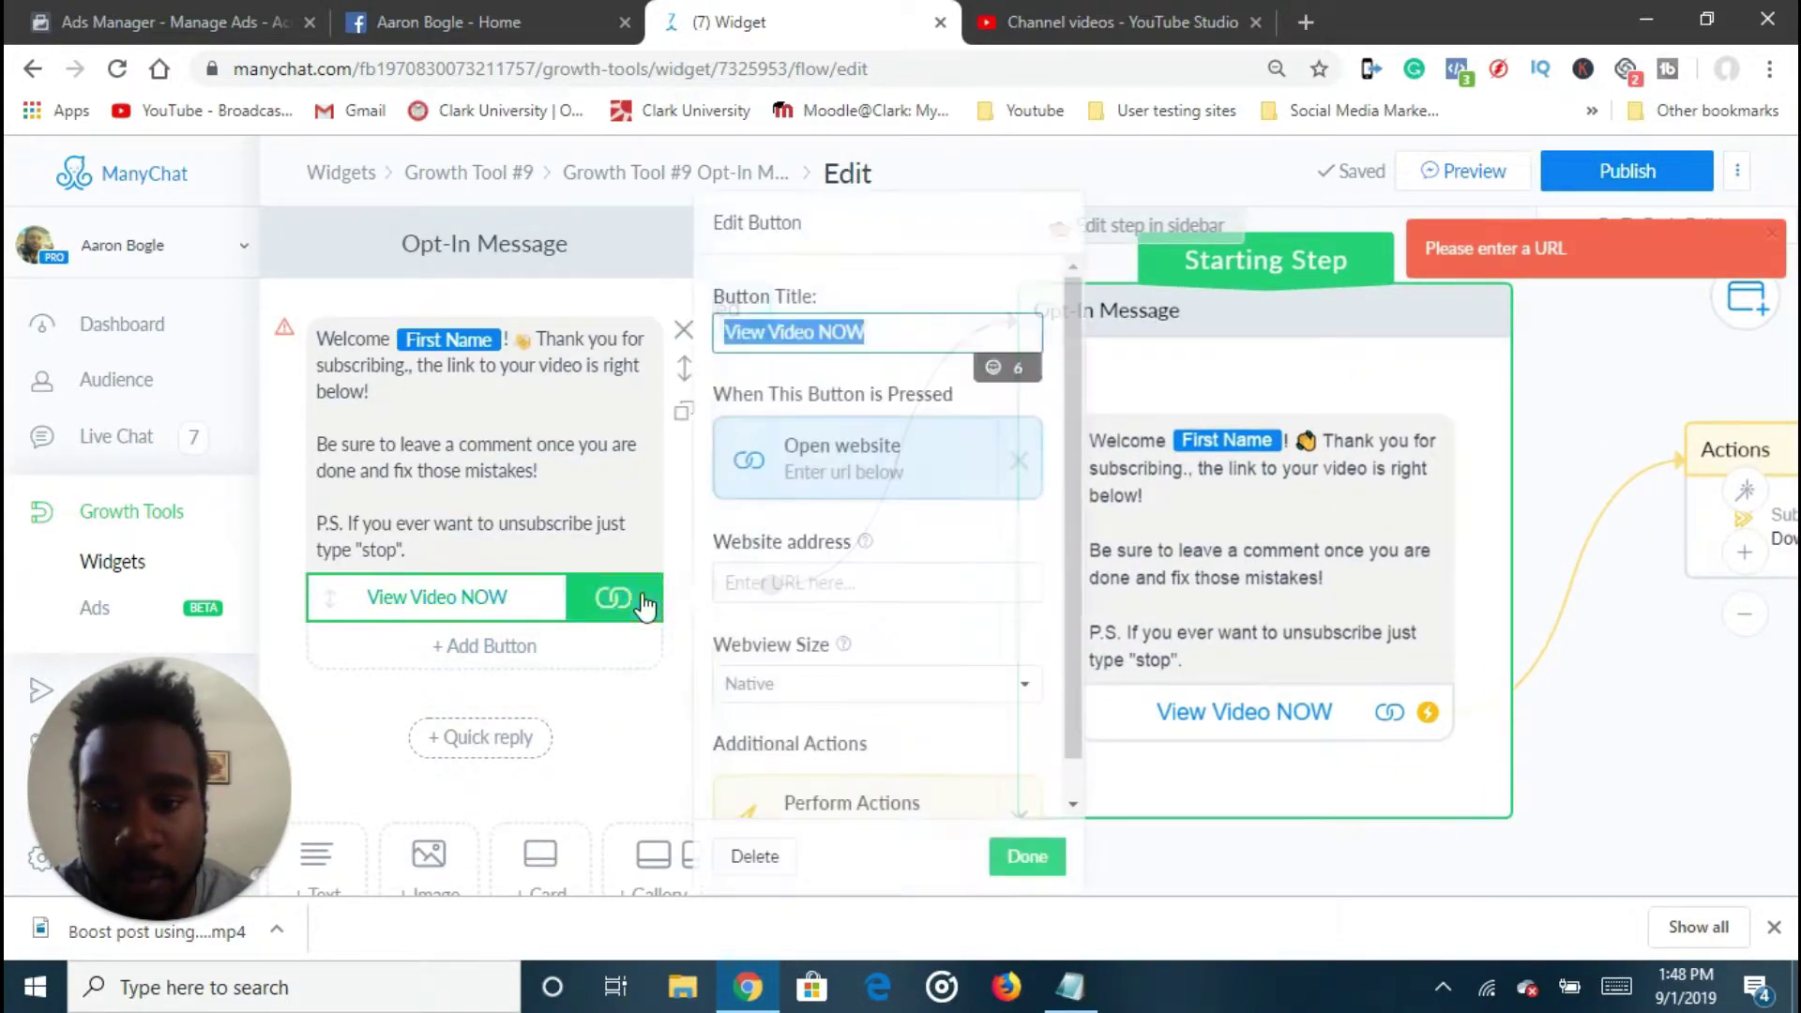
right_click(798, 583)
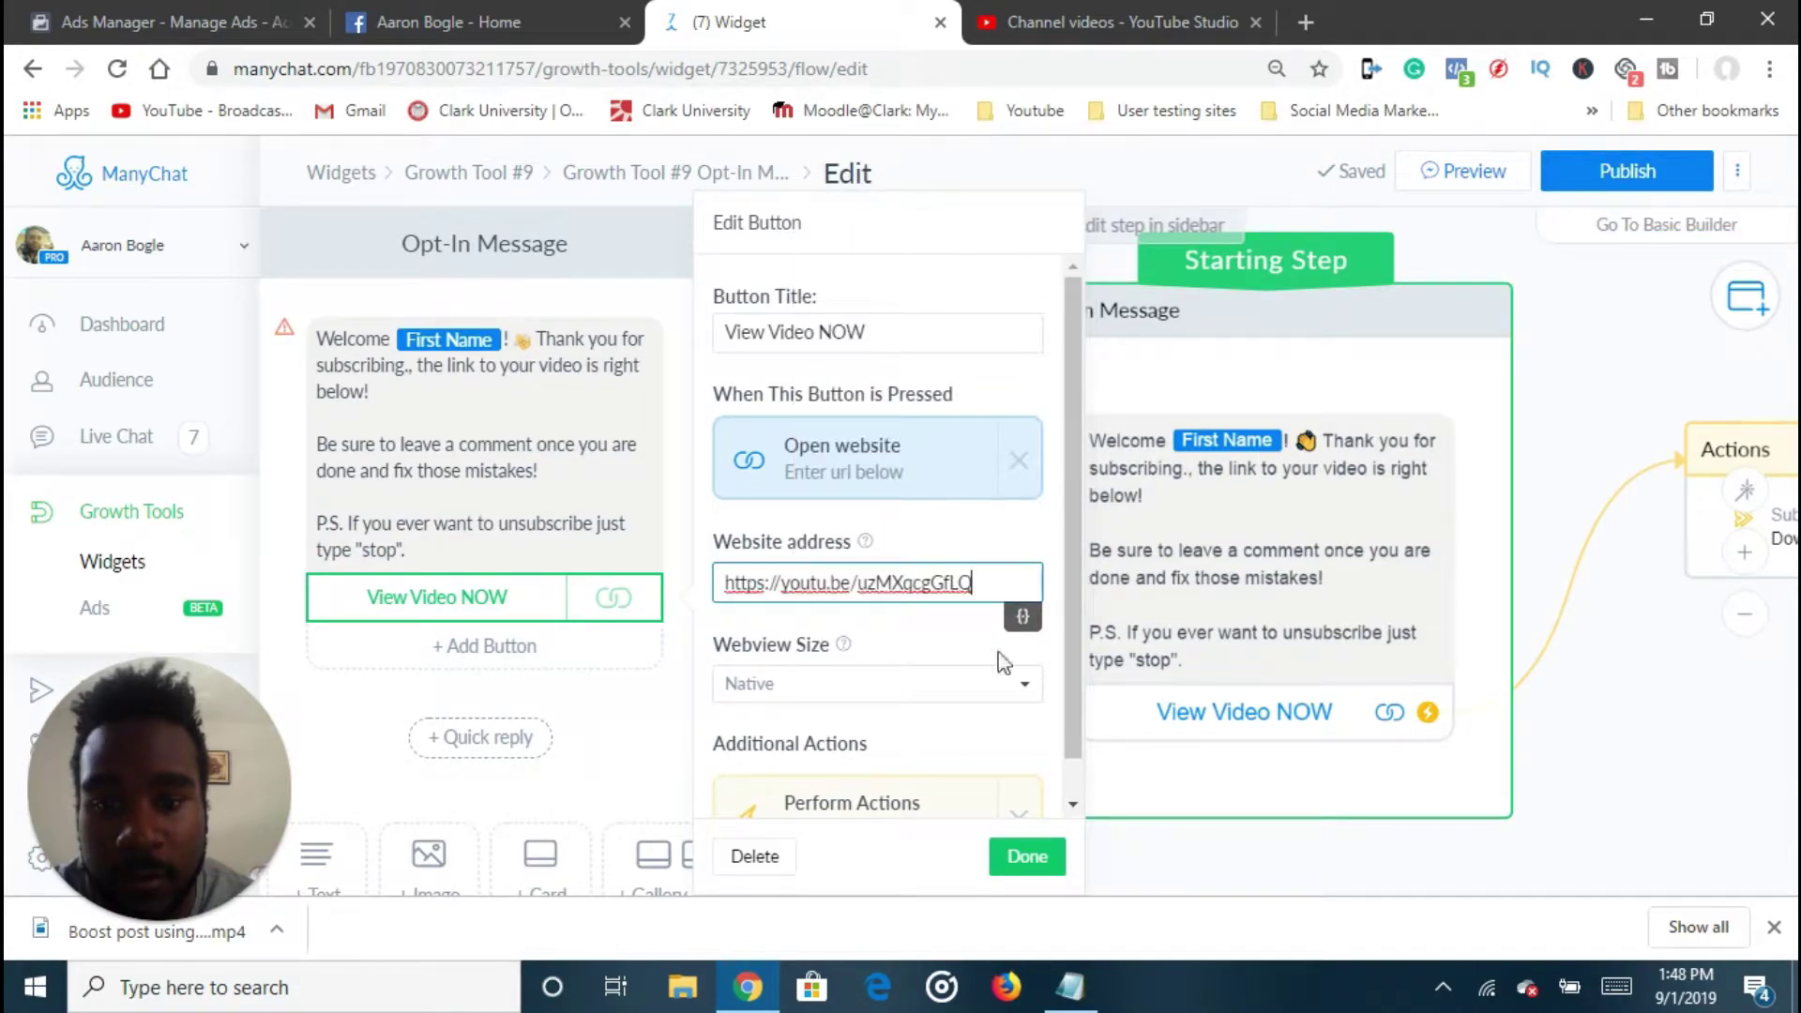
click(1028, 856)
click(1656, 182)
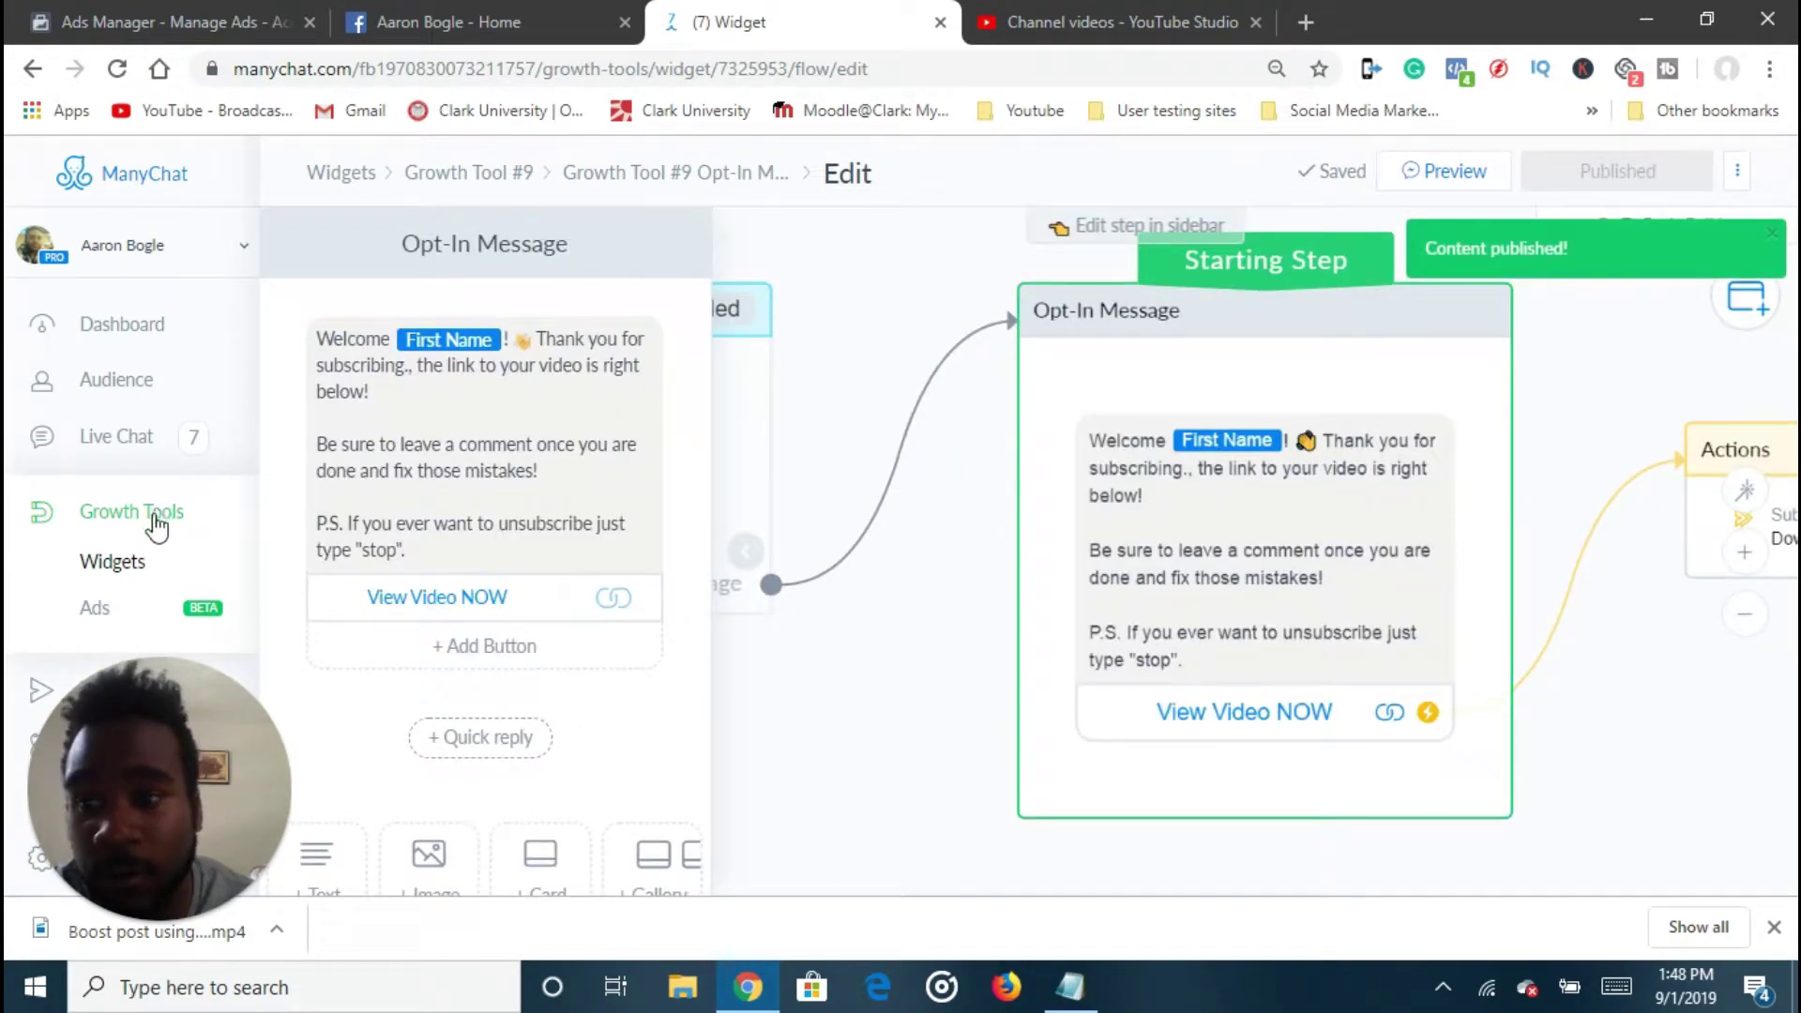
click(156, 527)
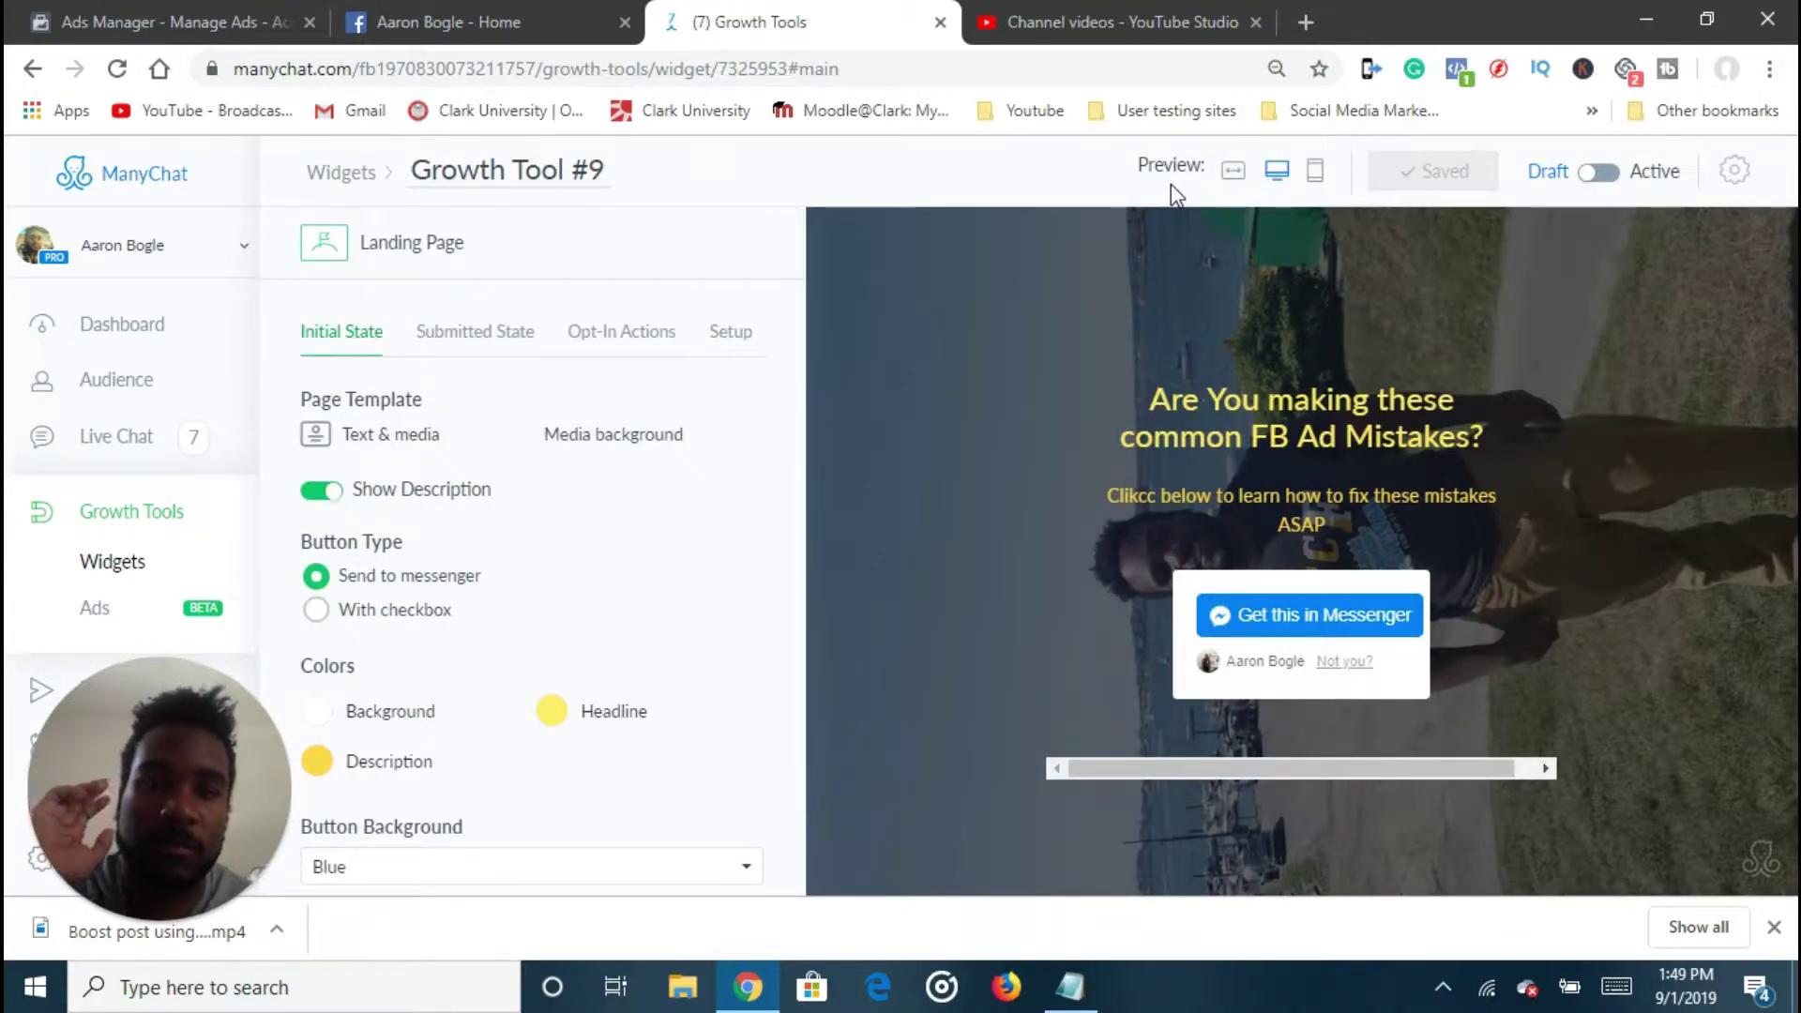
Preview the landing page at phone size, then show Growth Tool #9's Opt-In Actions
click(1313, 173)
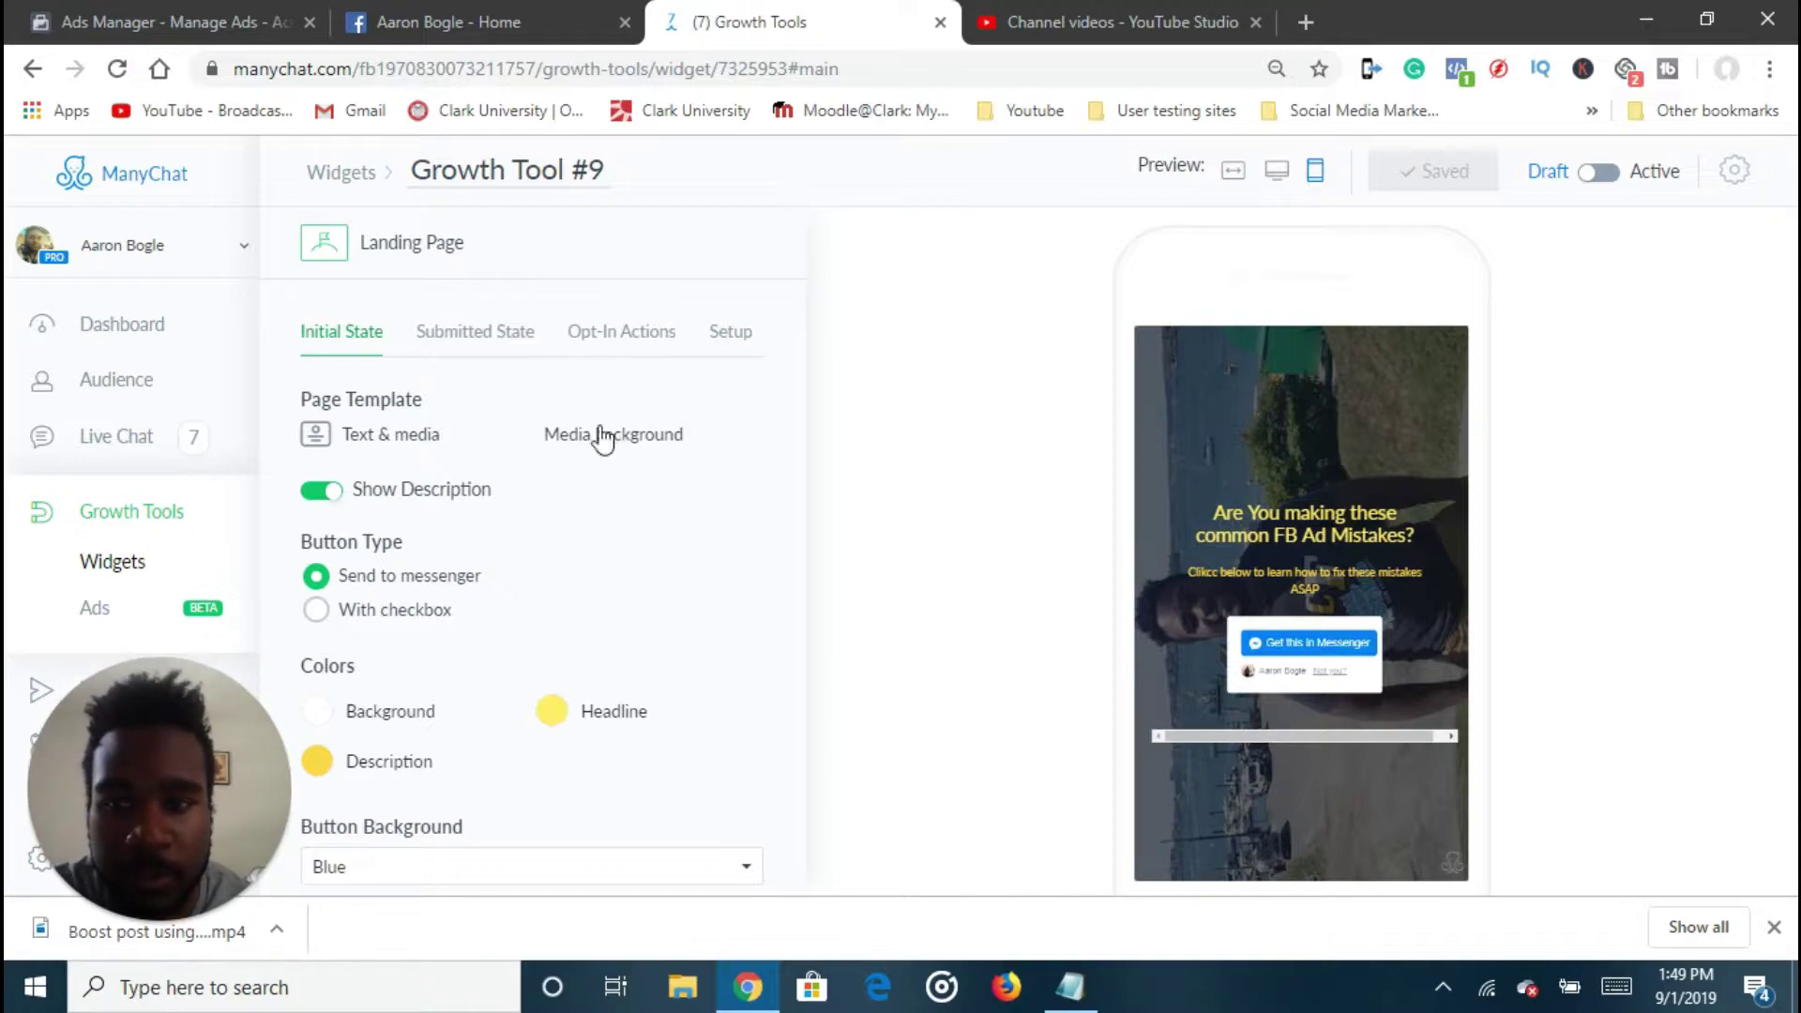
scroll(656, 619, down, 4)
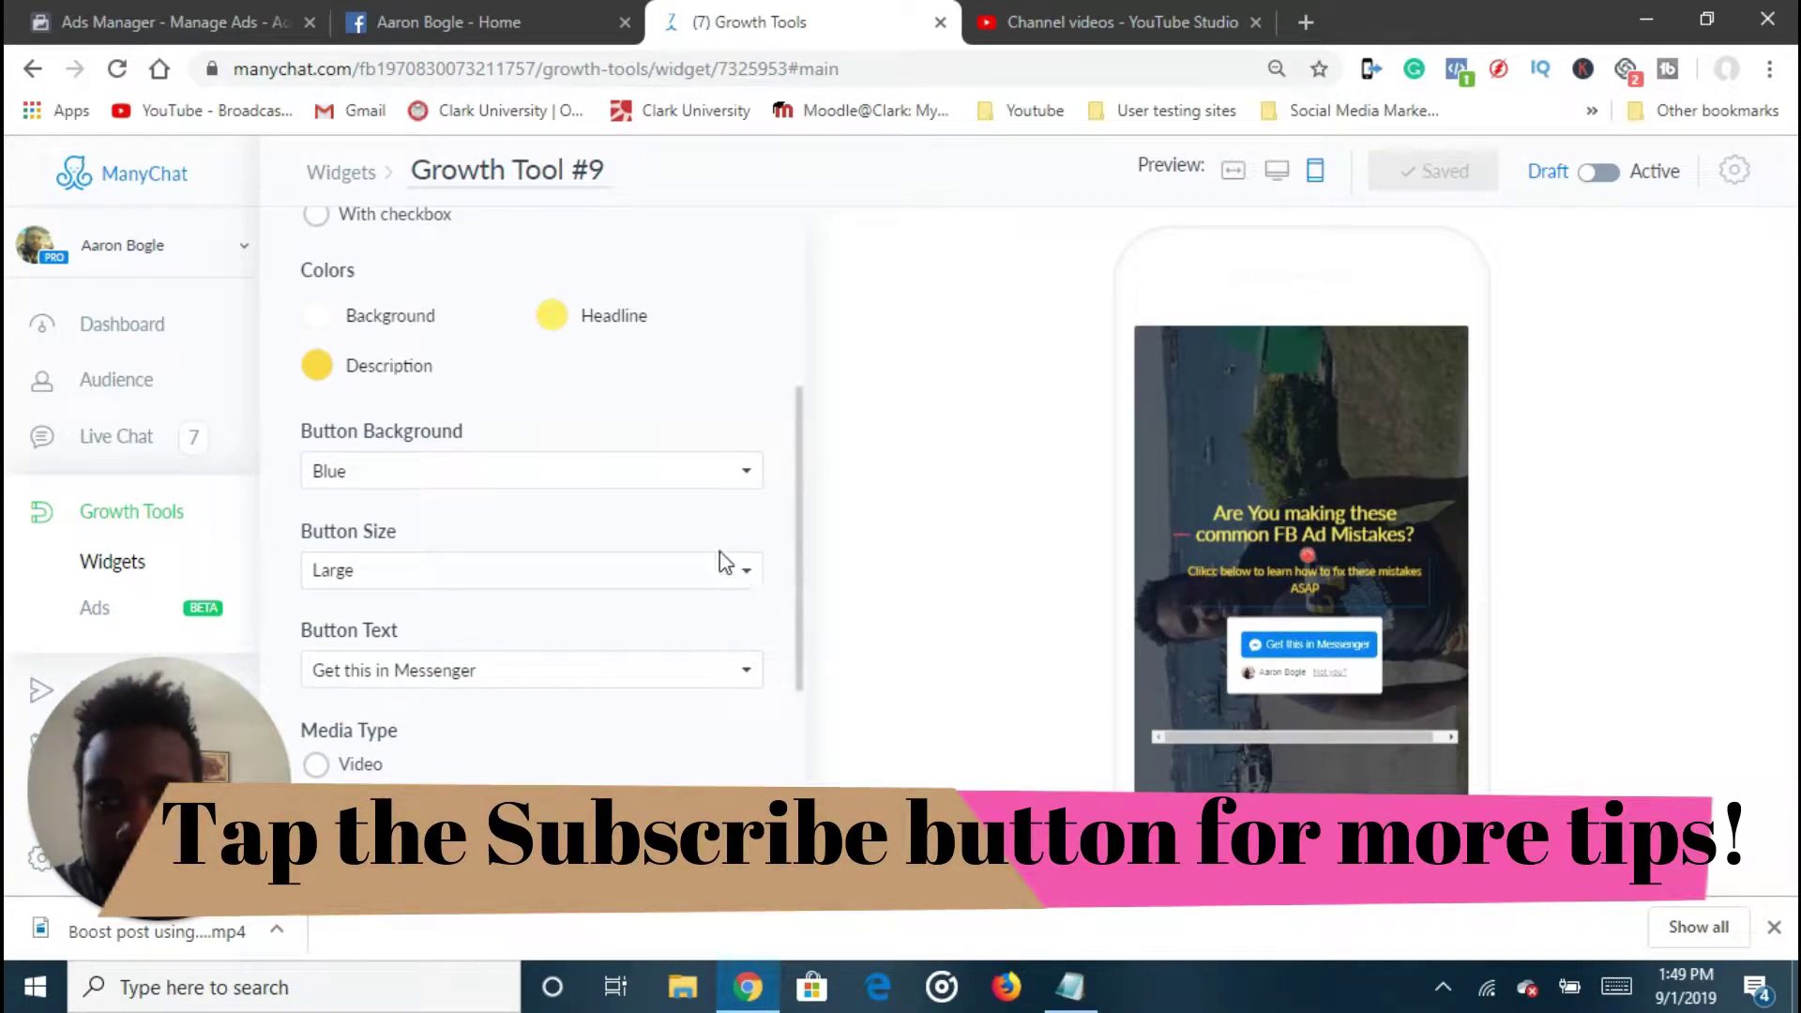
scroll(722, 563, up, 6)
click(669, 352)
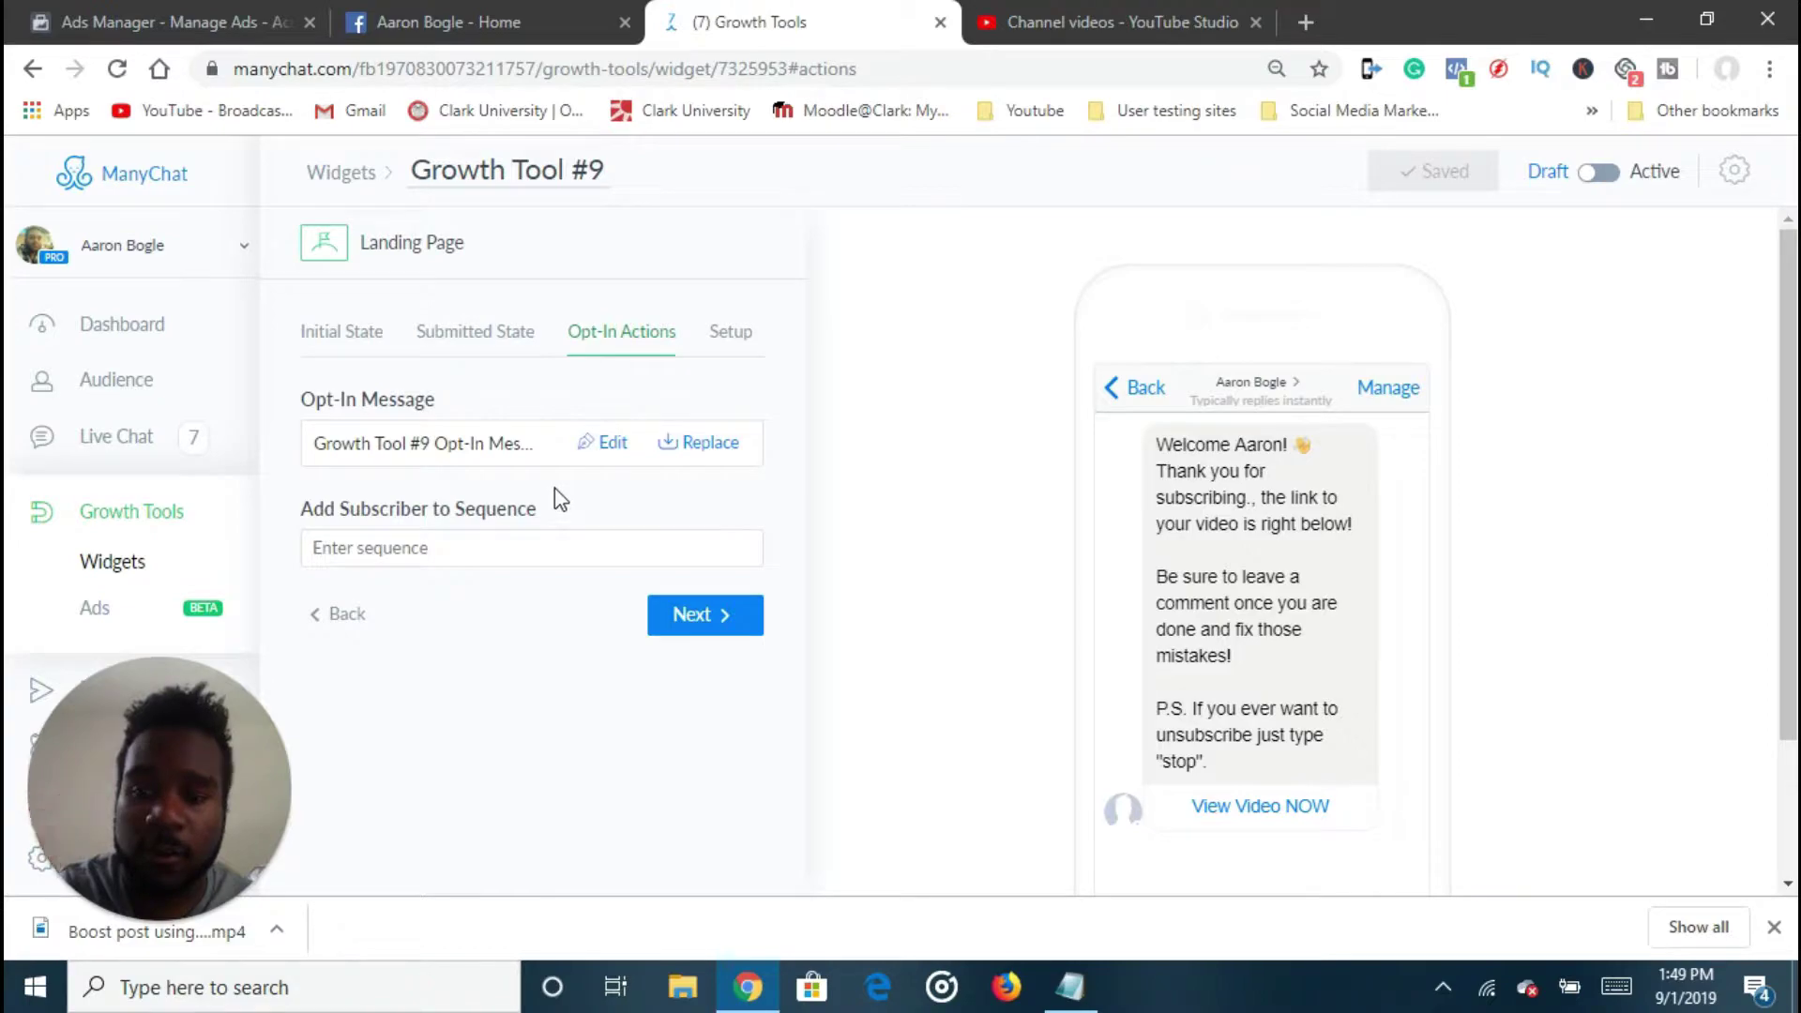
Check the Add Subscriber to Sequence list without choosing, then open Growth Tool #9's Setup
click(364, 556)
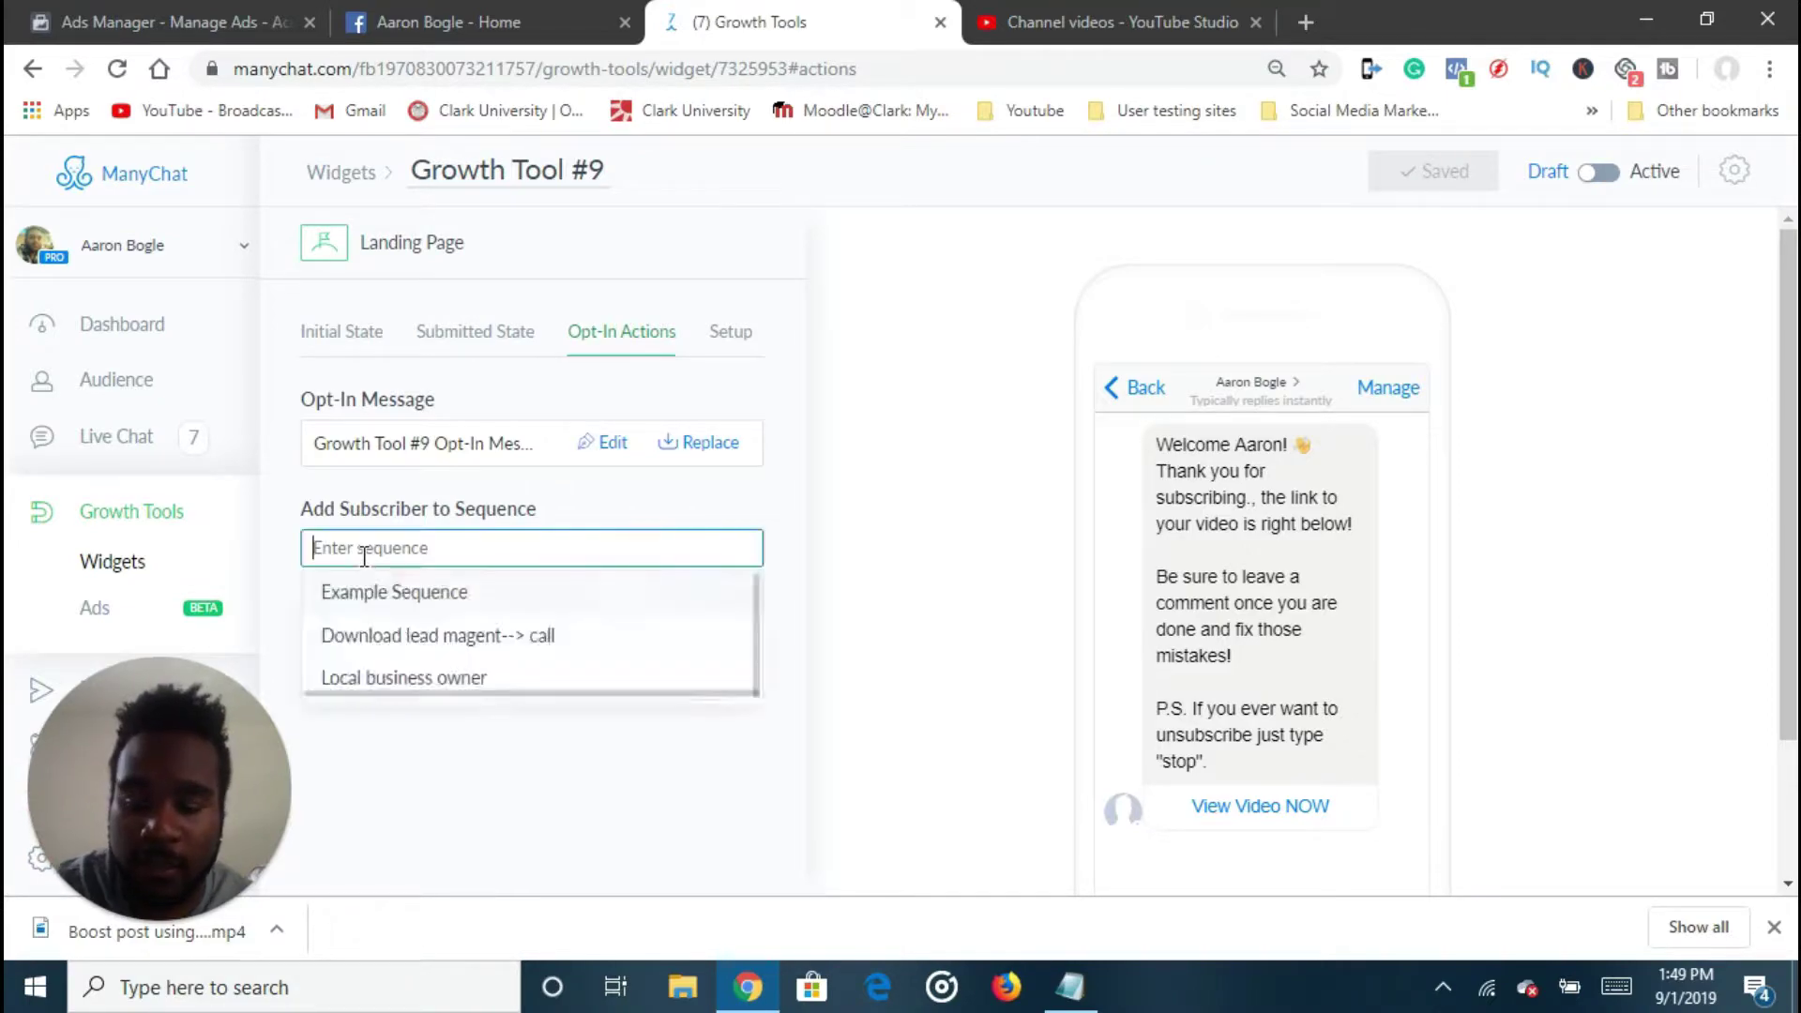
click(531, 508)
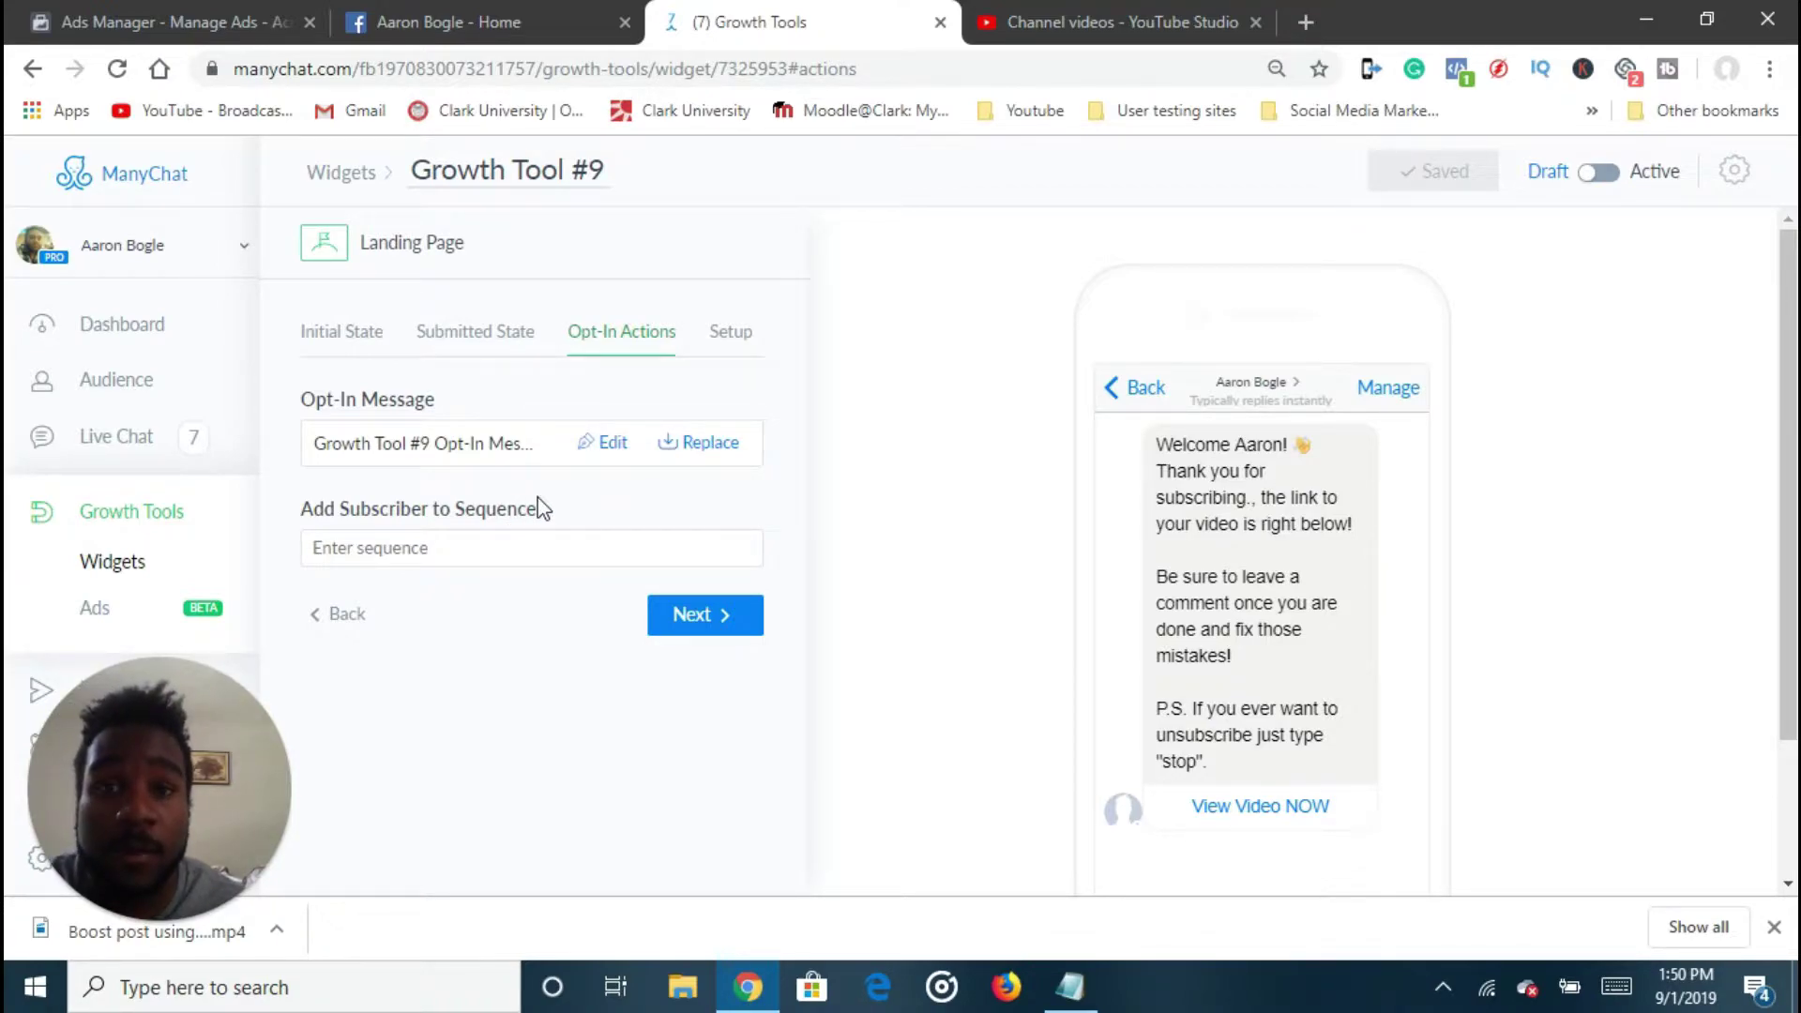
click(723, 337)
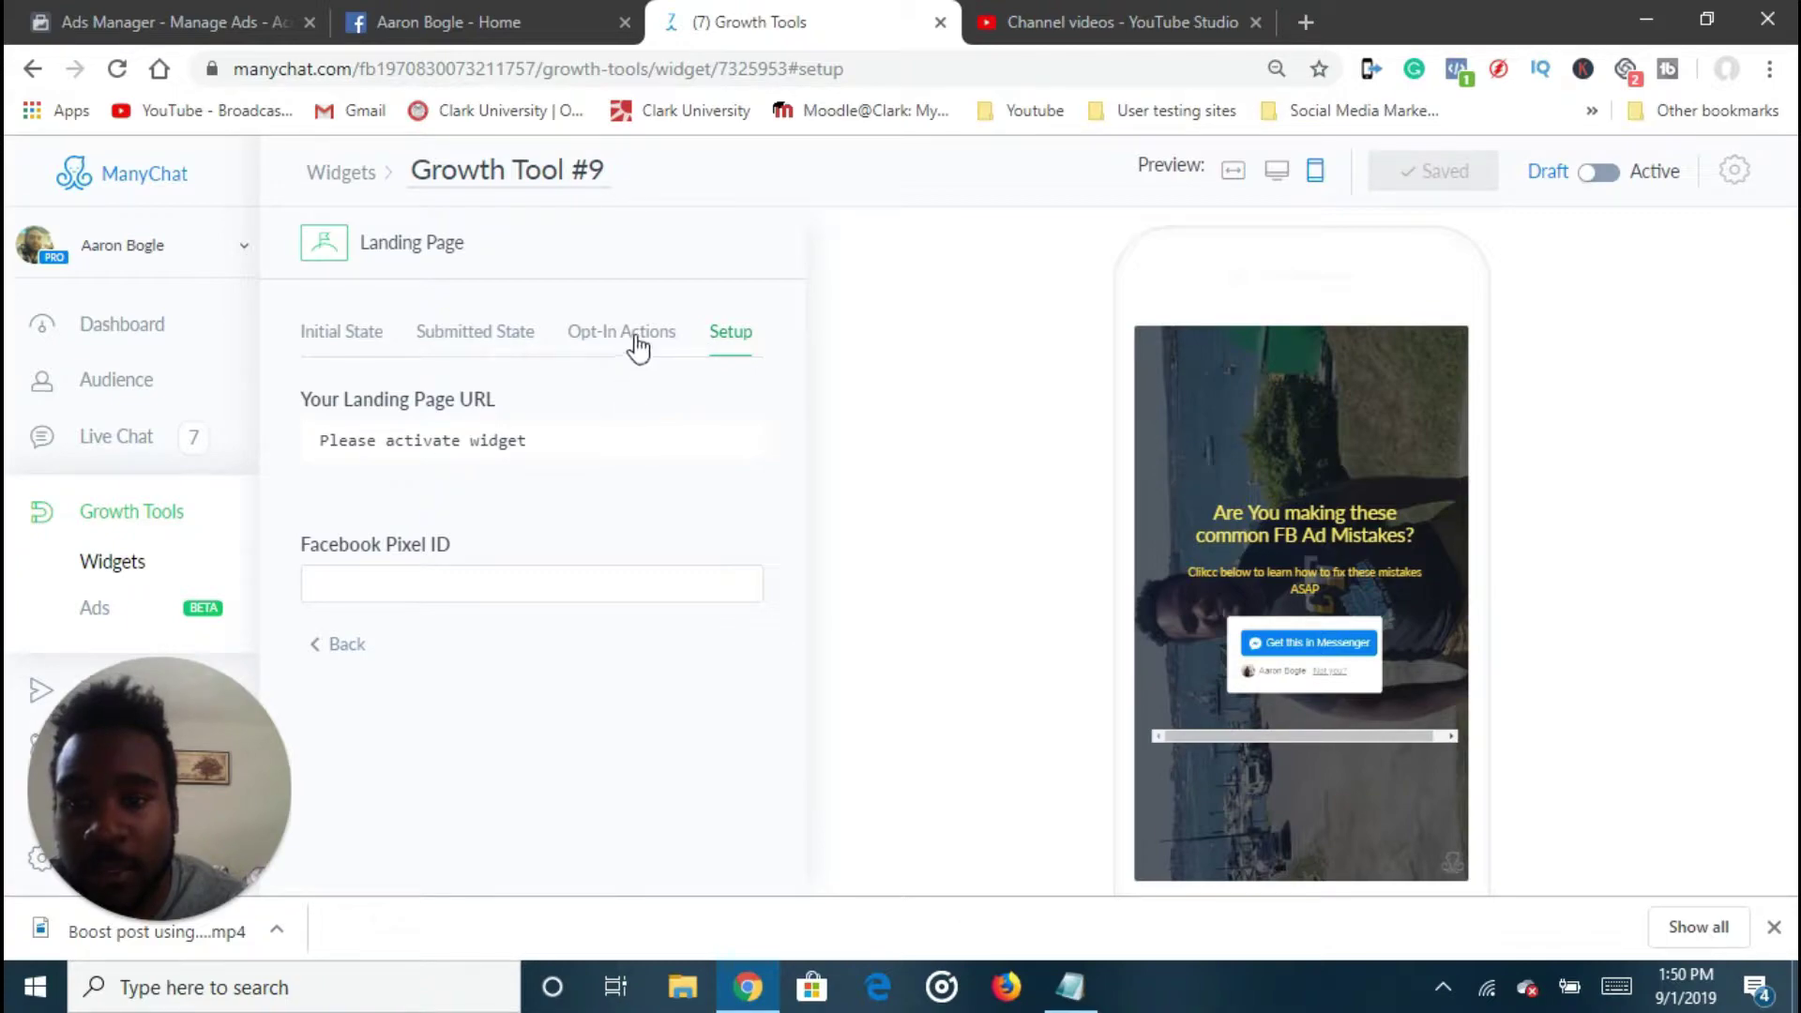
Switch Growth Tool #9 from Draft to Active and return to Setup to reveal its URL
click(638, 337)
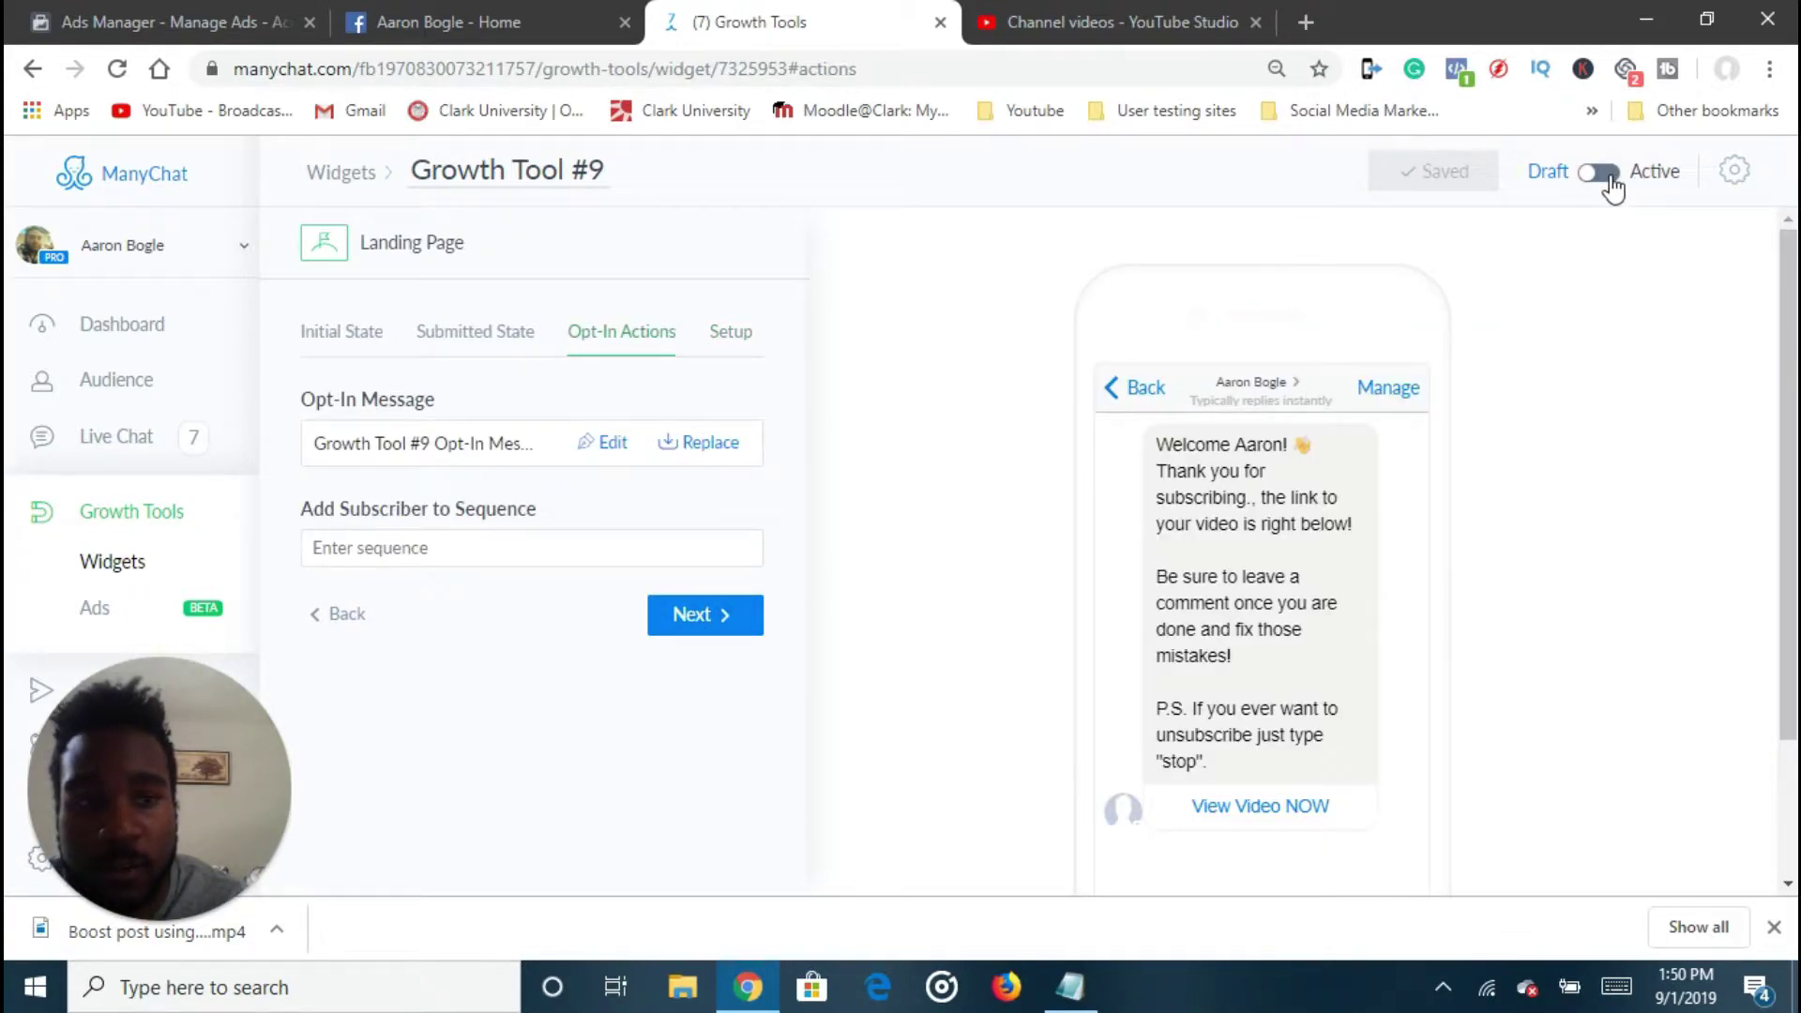
click(1600, 174)
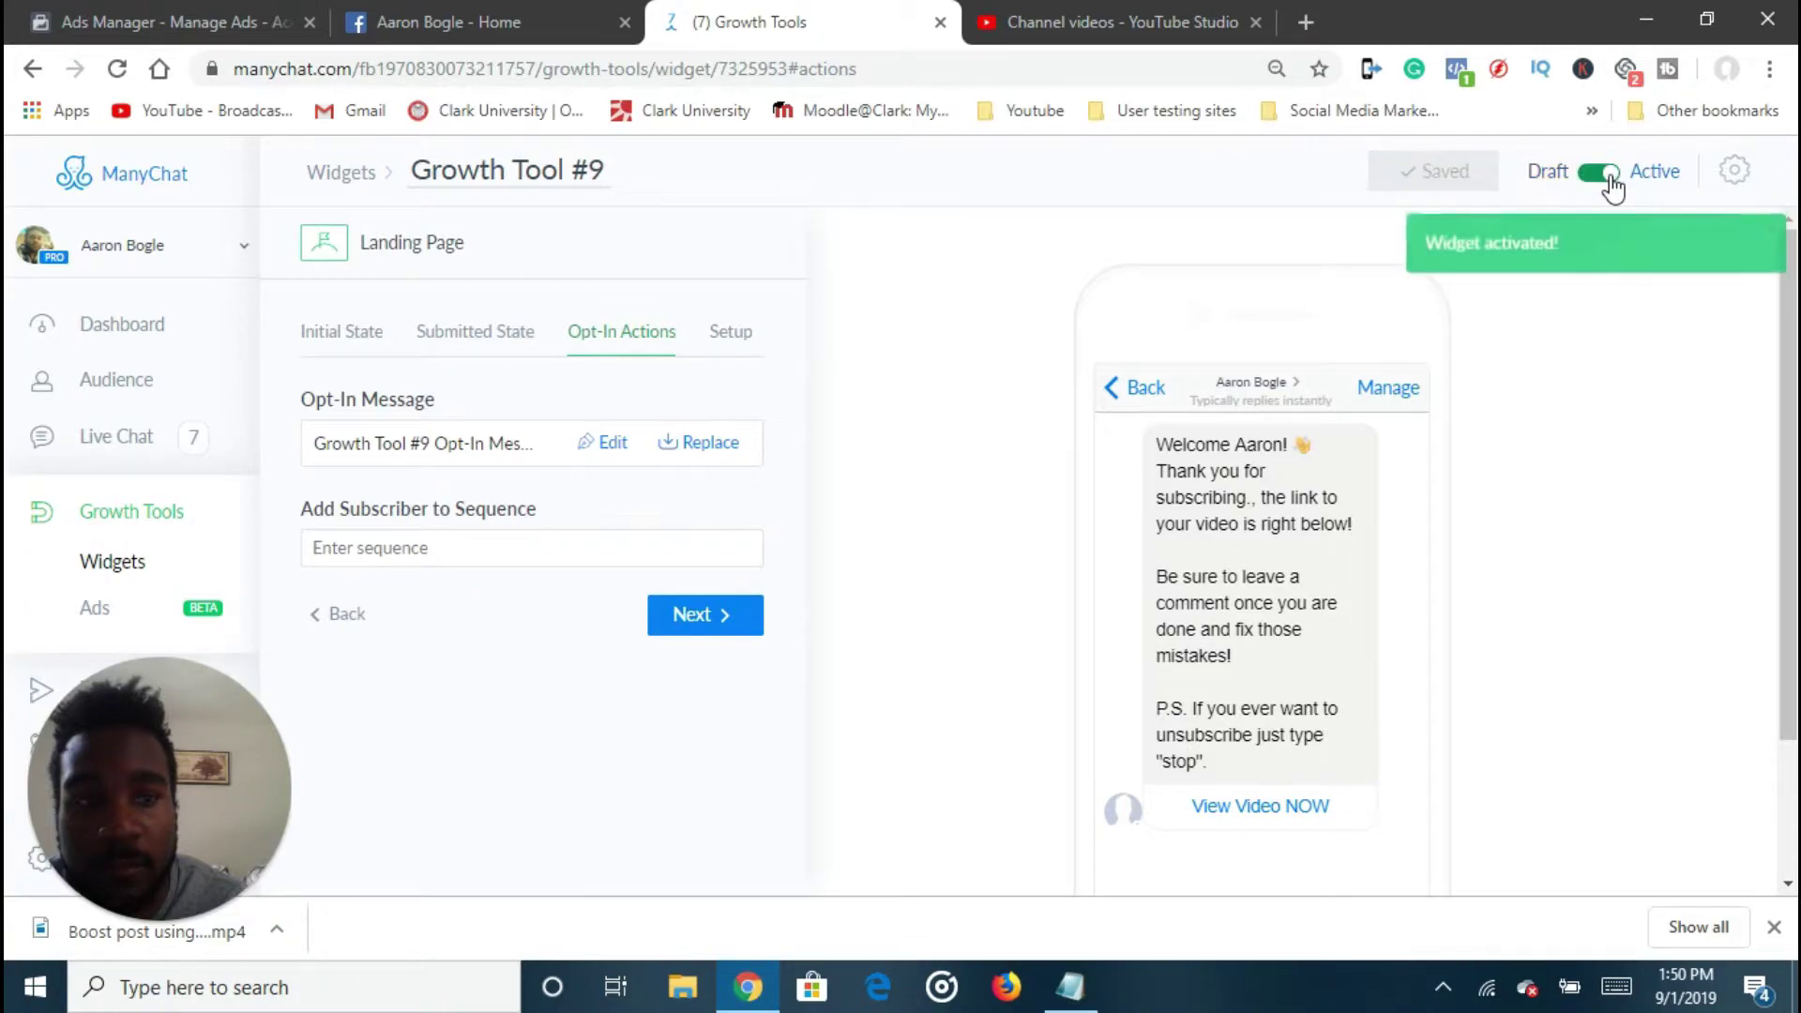
click(729, 334)
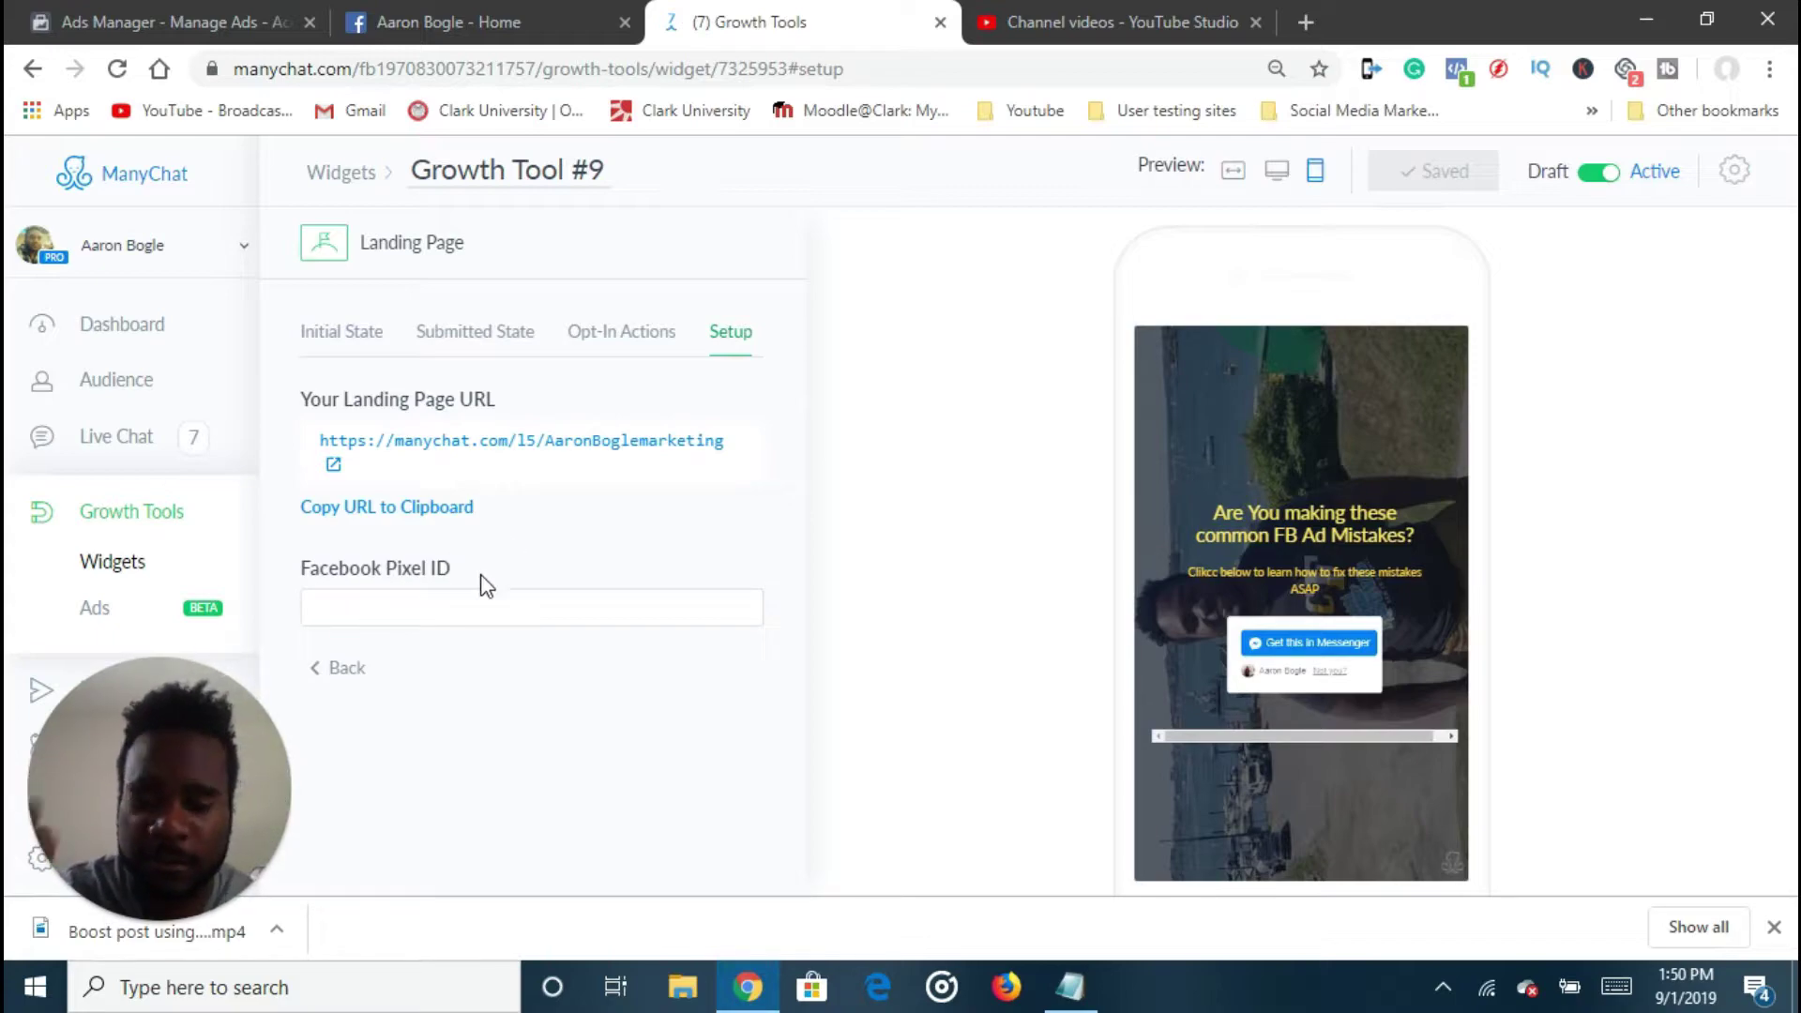
click(438, 612)
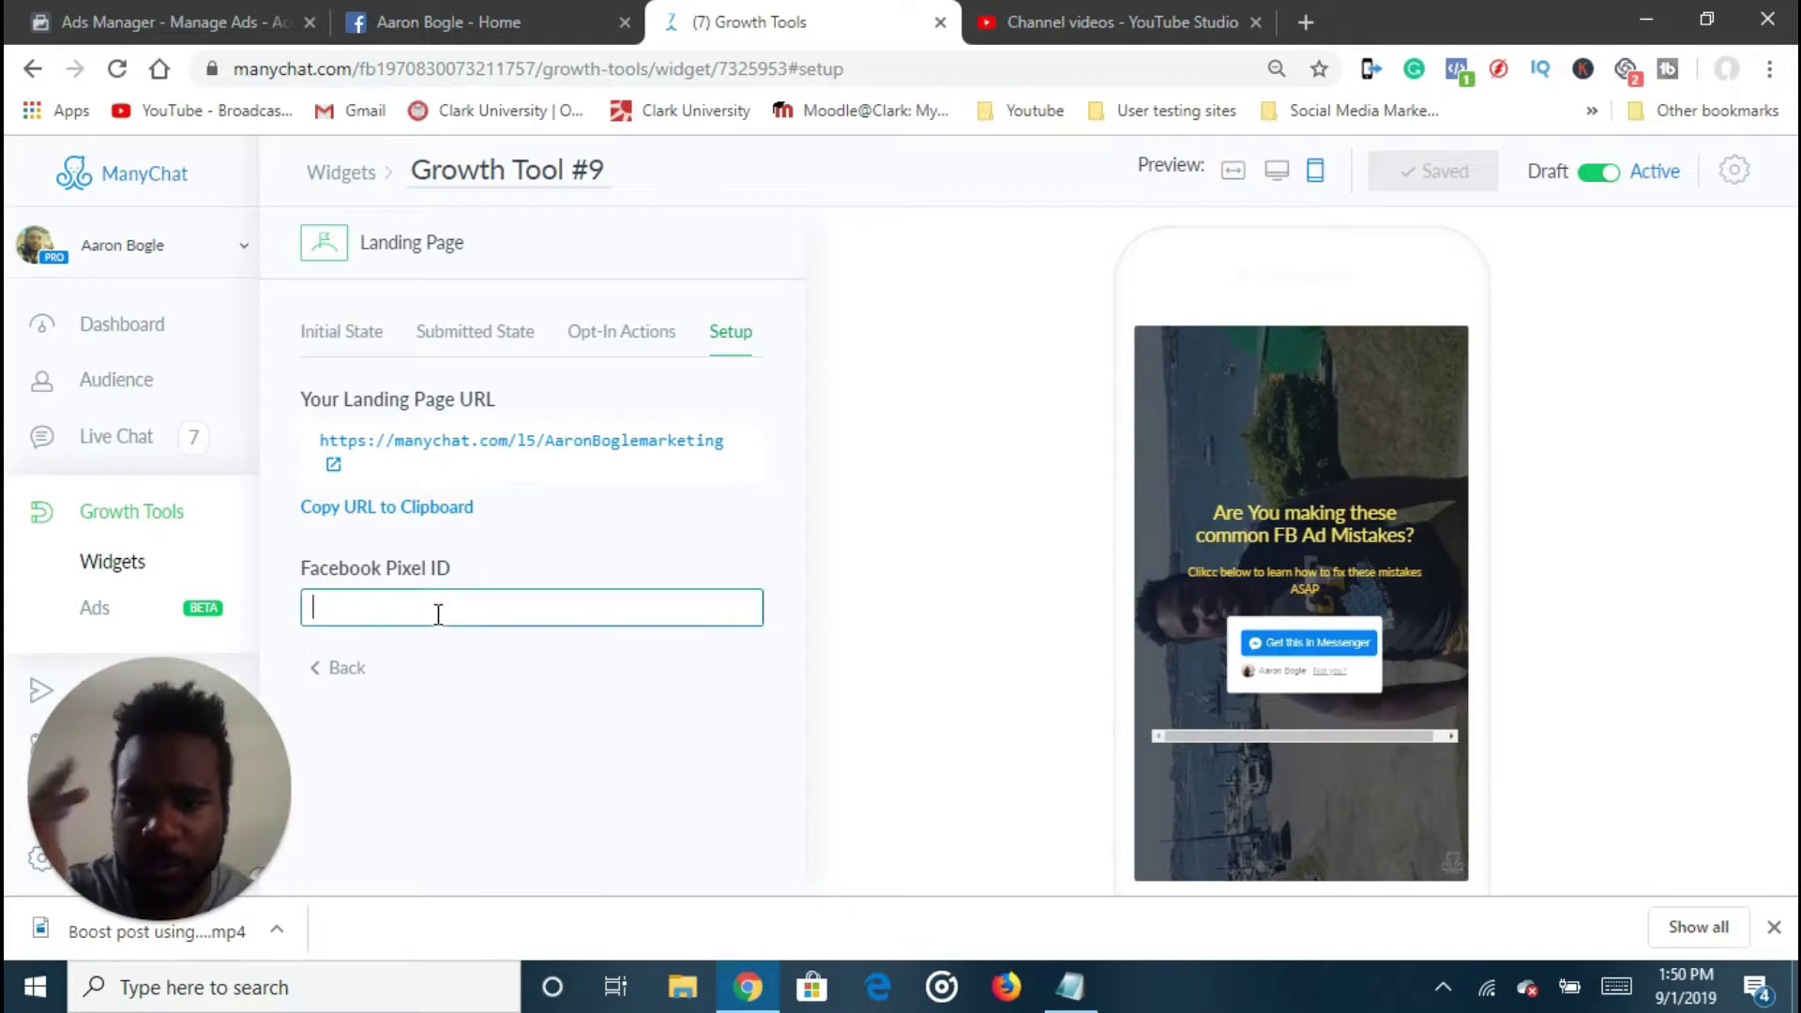
Copy the Example pixel's ID from Facebook Events Manager and go back to ManyChat
click(194, 23)
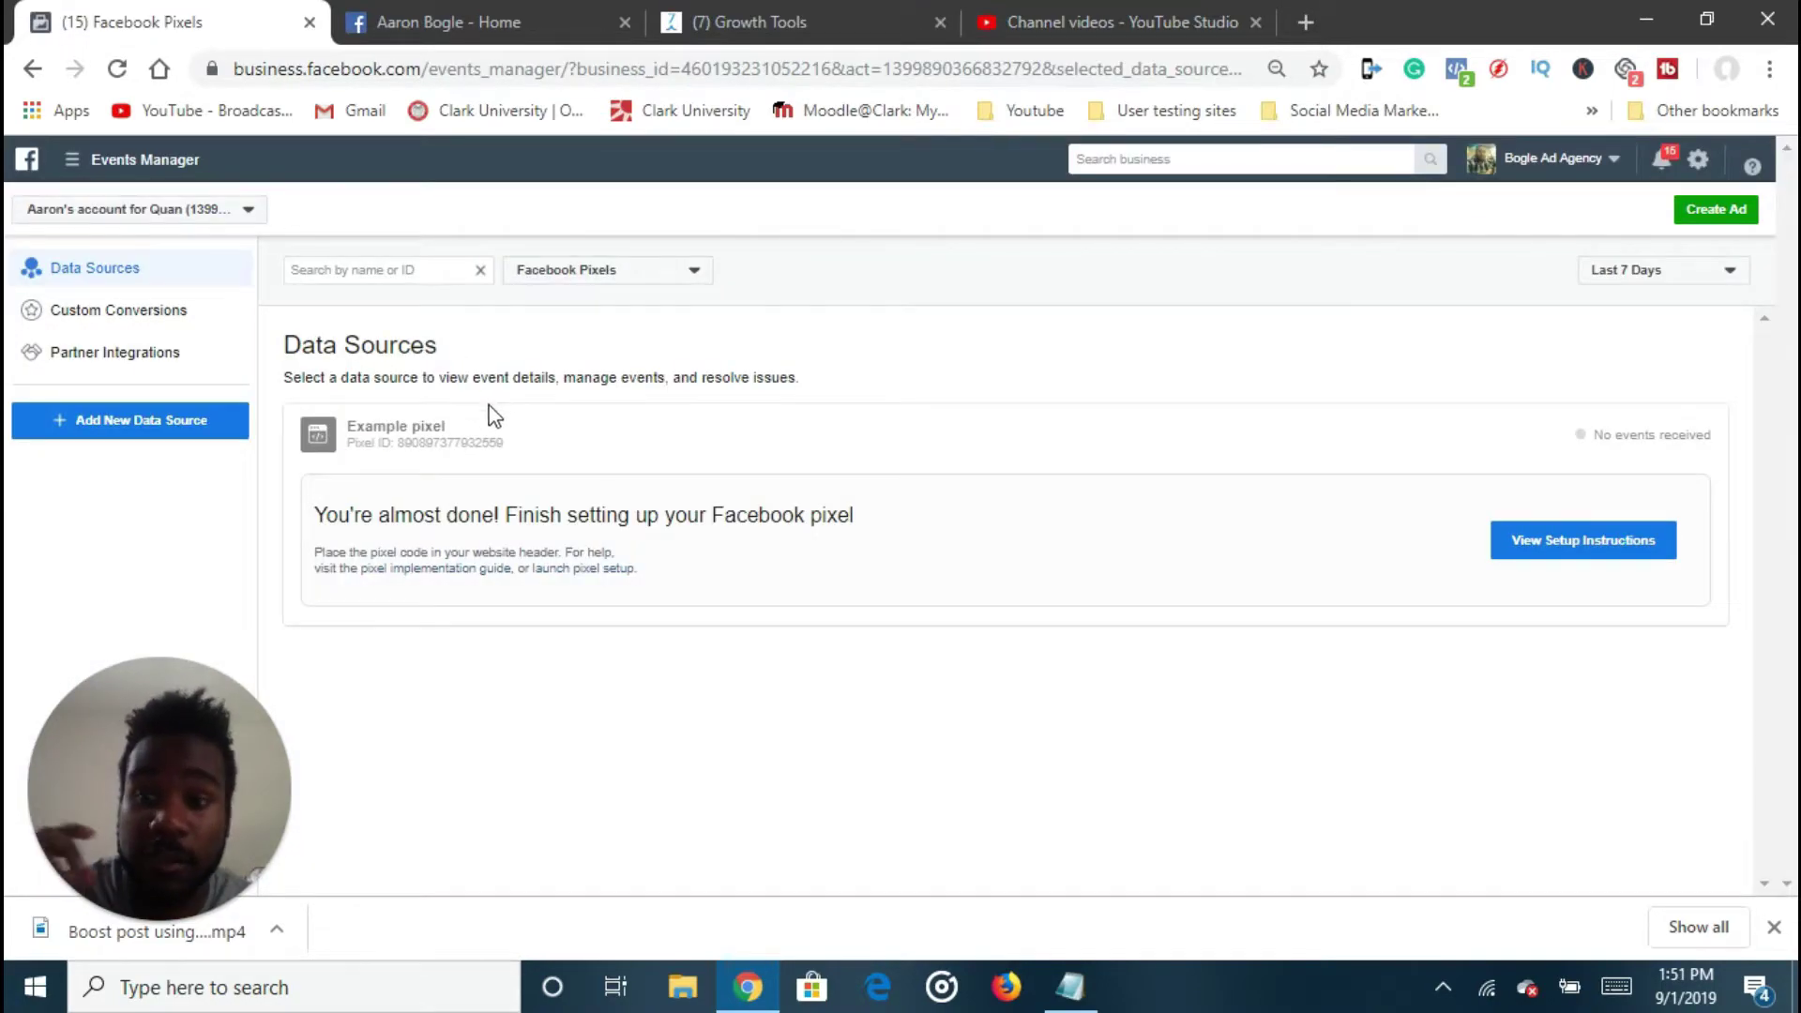
drag(504, 443, 394, 442)
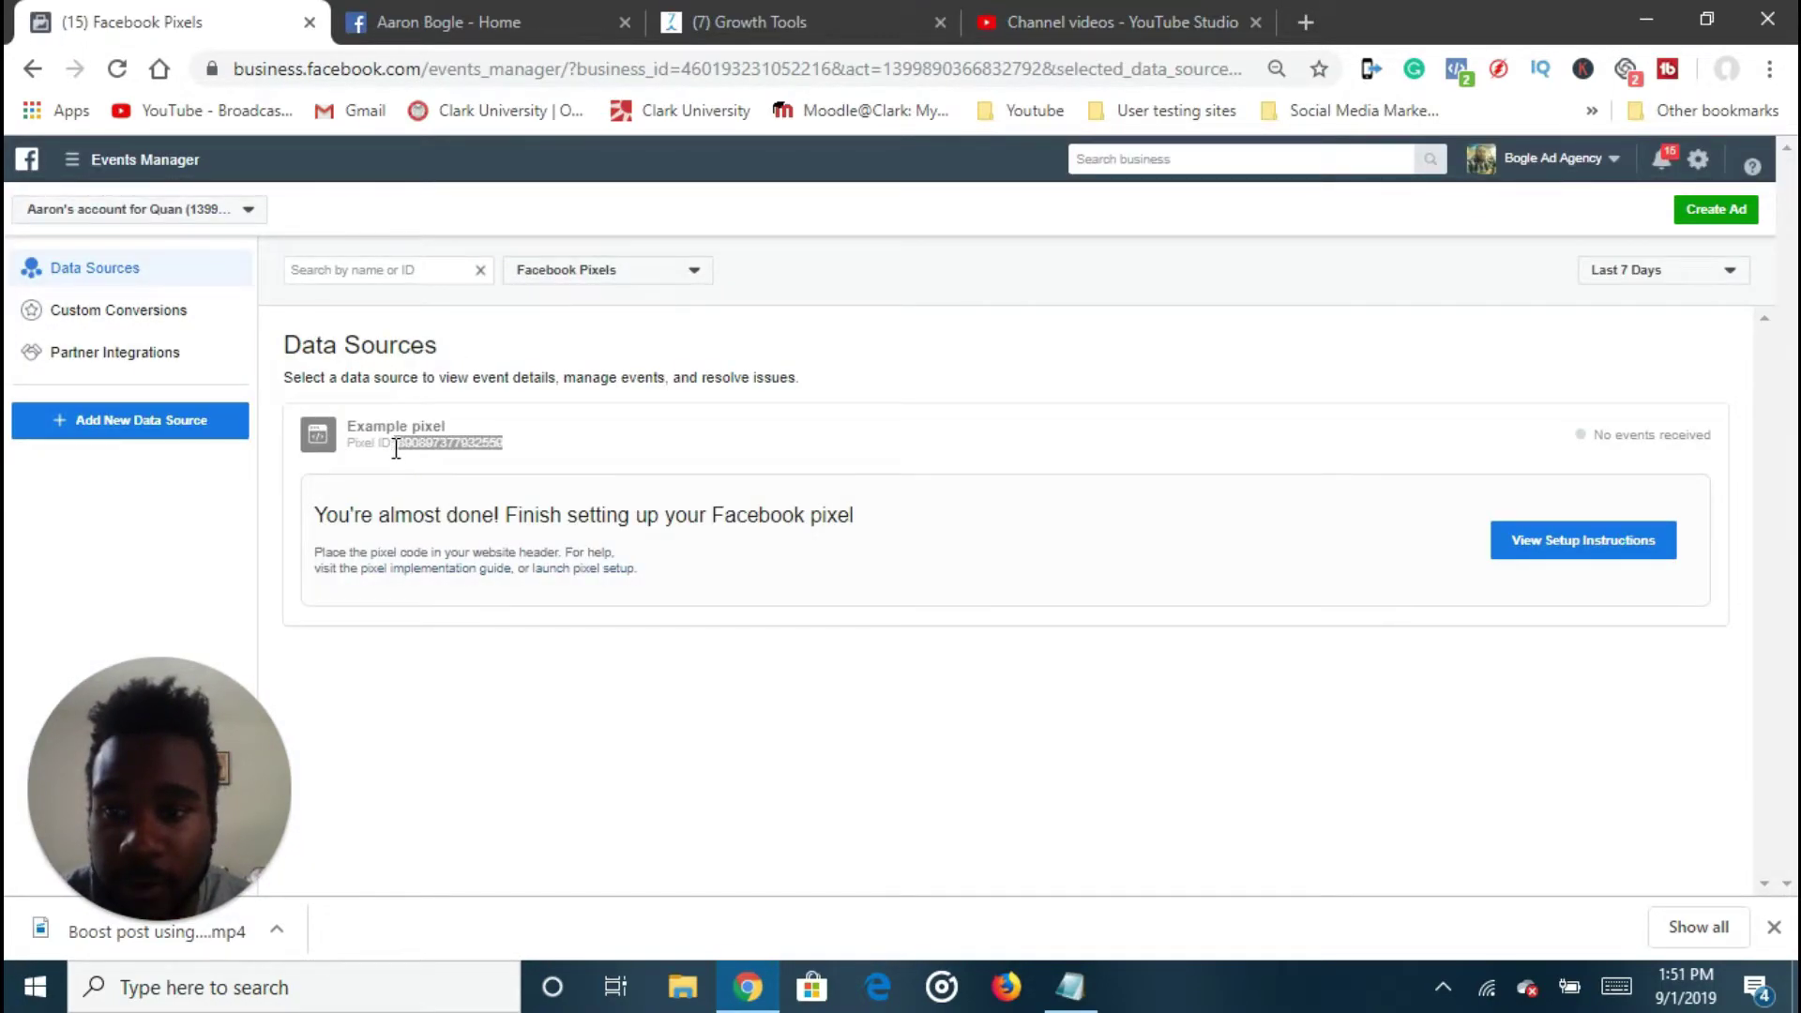
right_click(429, 443)
click(466, 463)
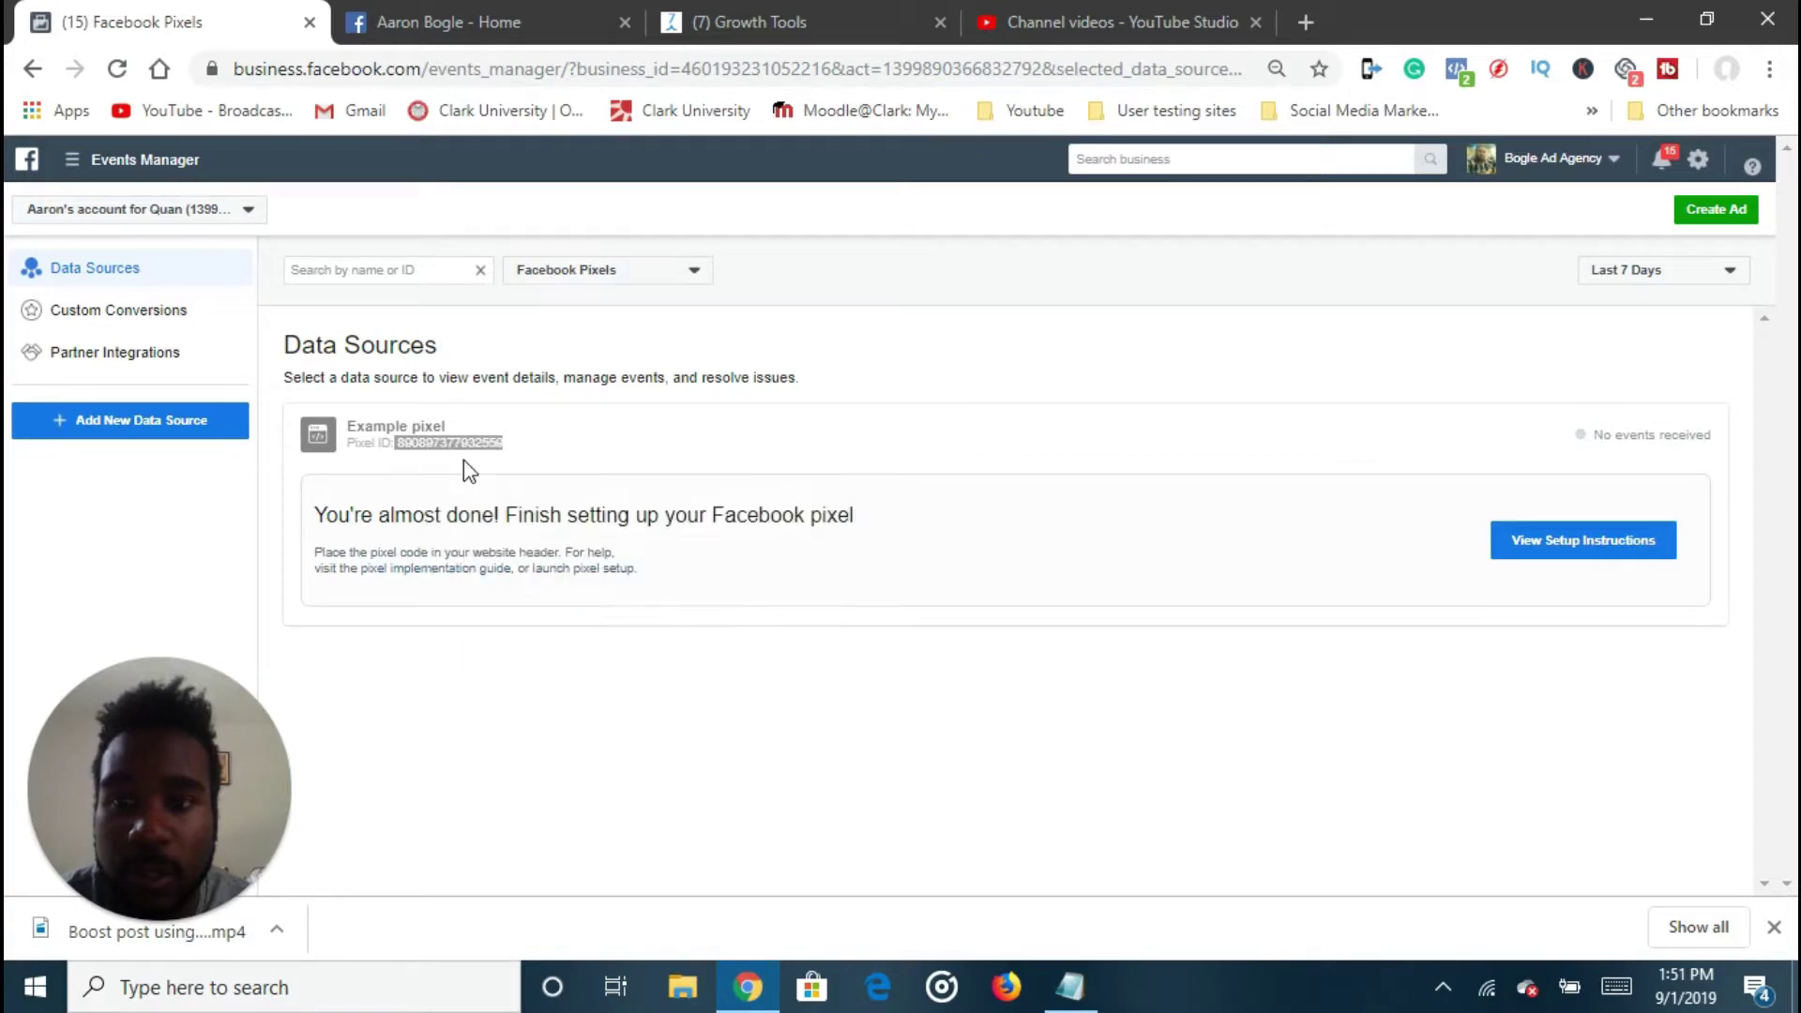
click(720, 27)
Paste the pixel ID into the Facebook Pixel ID field and open the live landing page
right_click(458, 611)
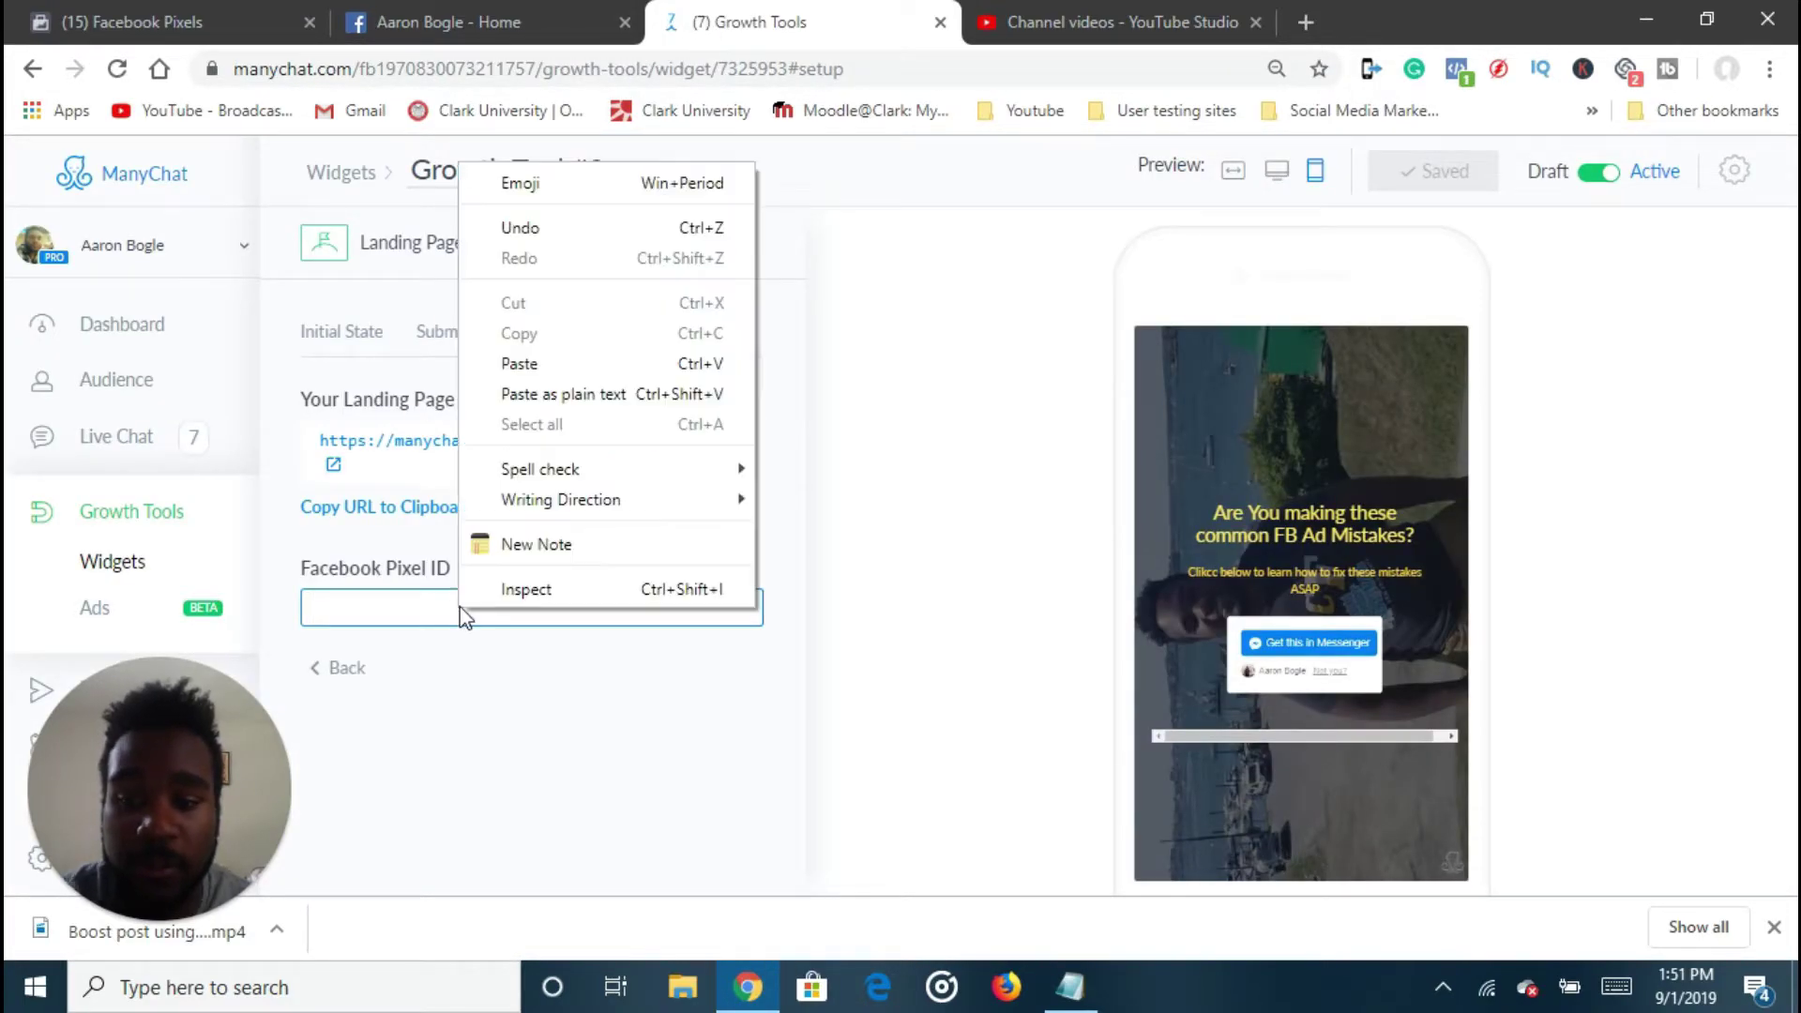
click(518, 363)
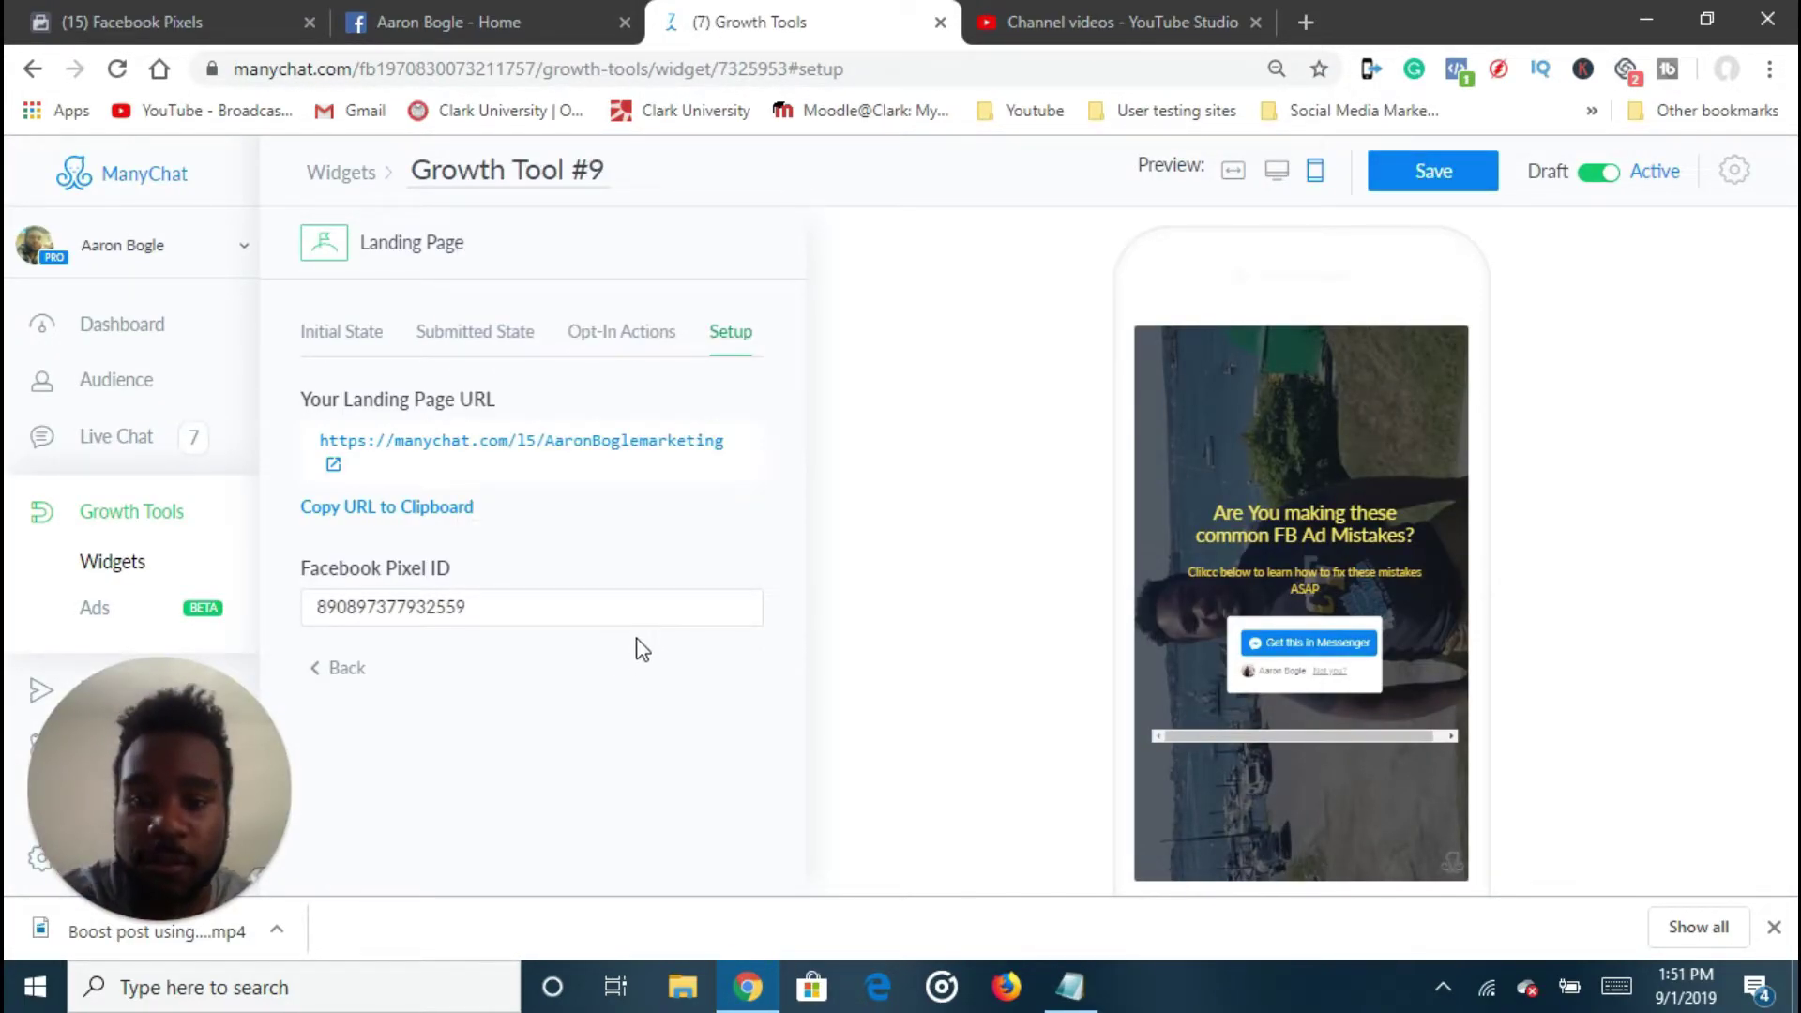
click(334, 465)
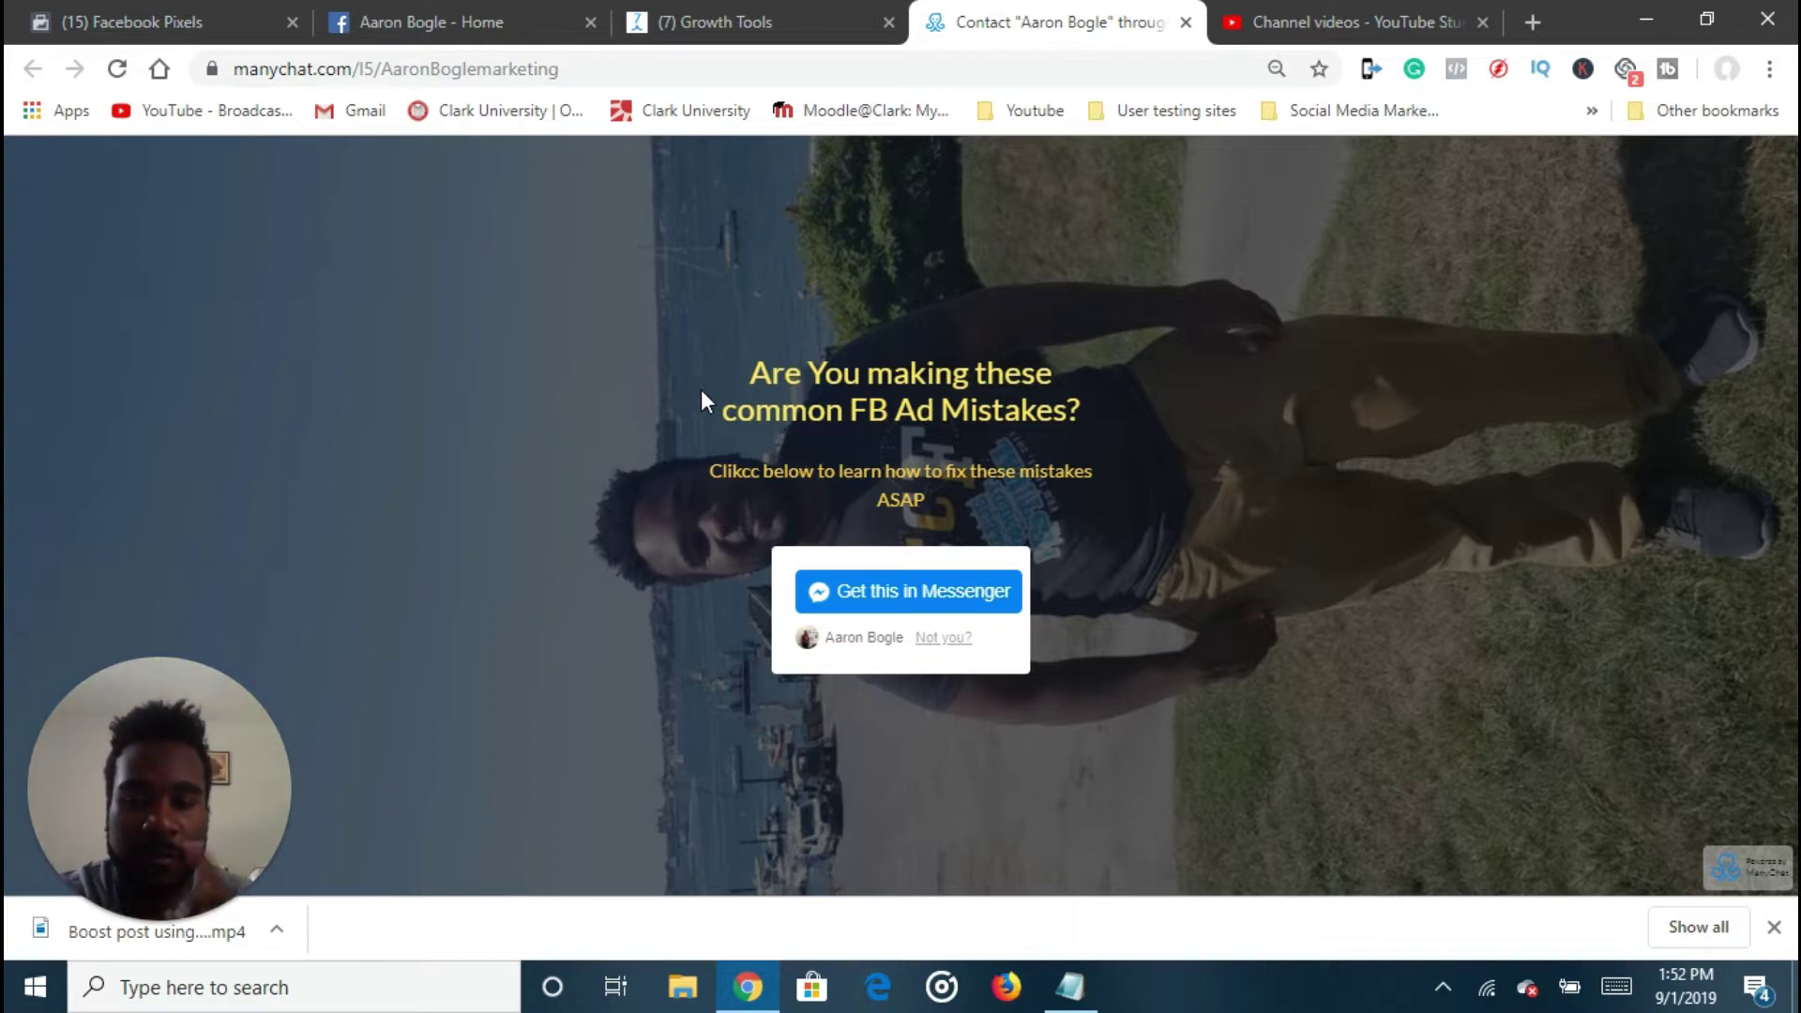
Close the landing page tab, copy the landing page URL, and go back to Events Manager
click(1186, 22)
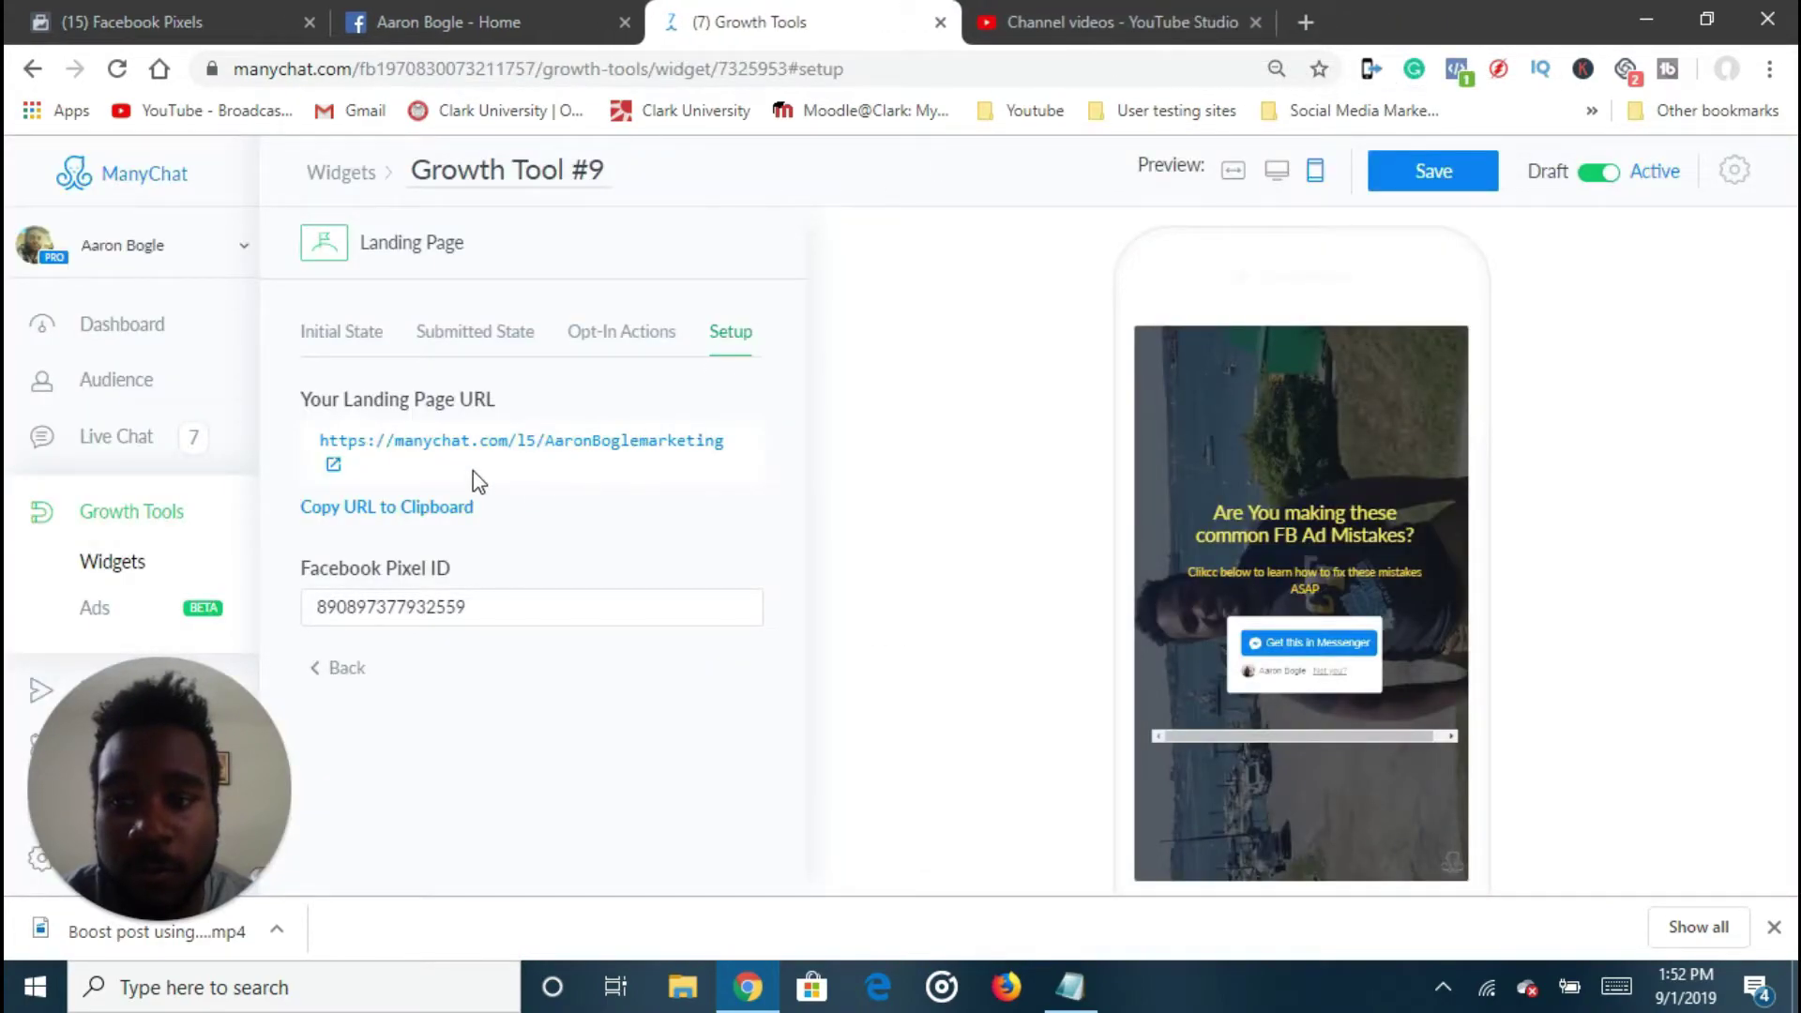
drag(726, 441, 314, 430)
right_click(354, 440)
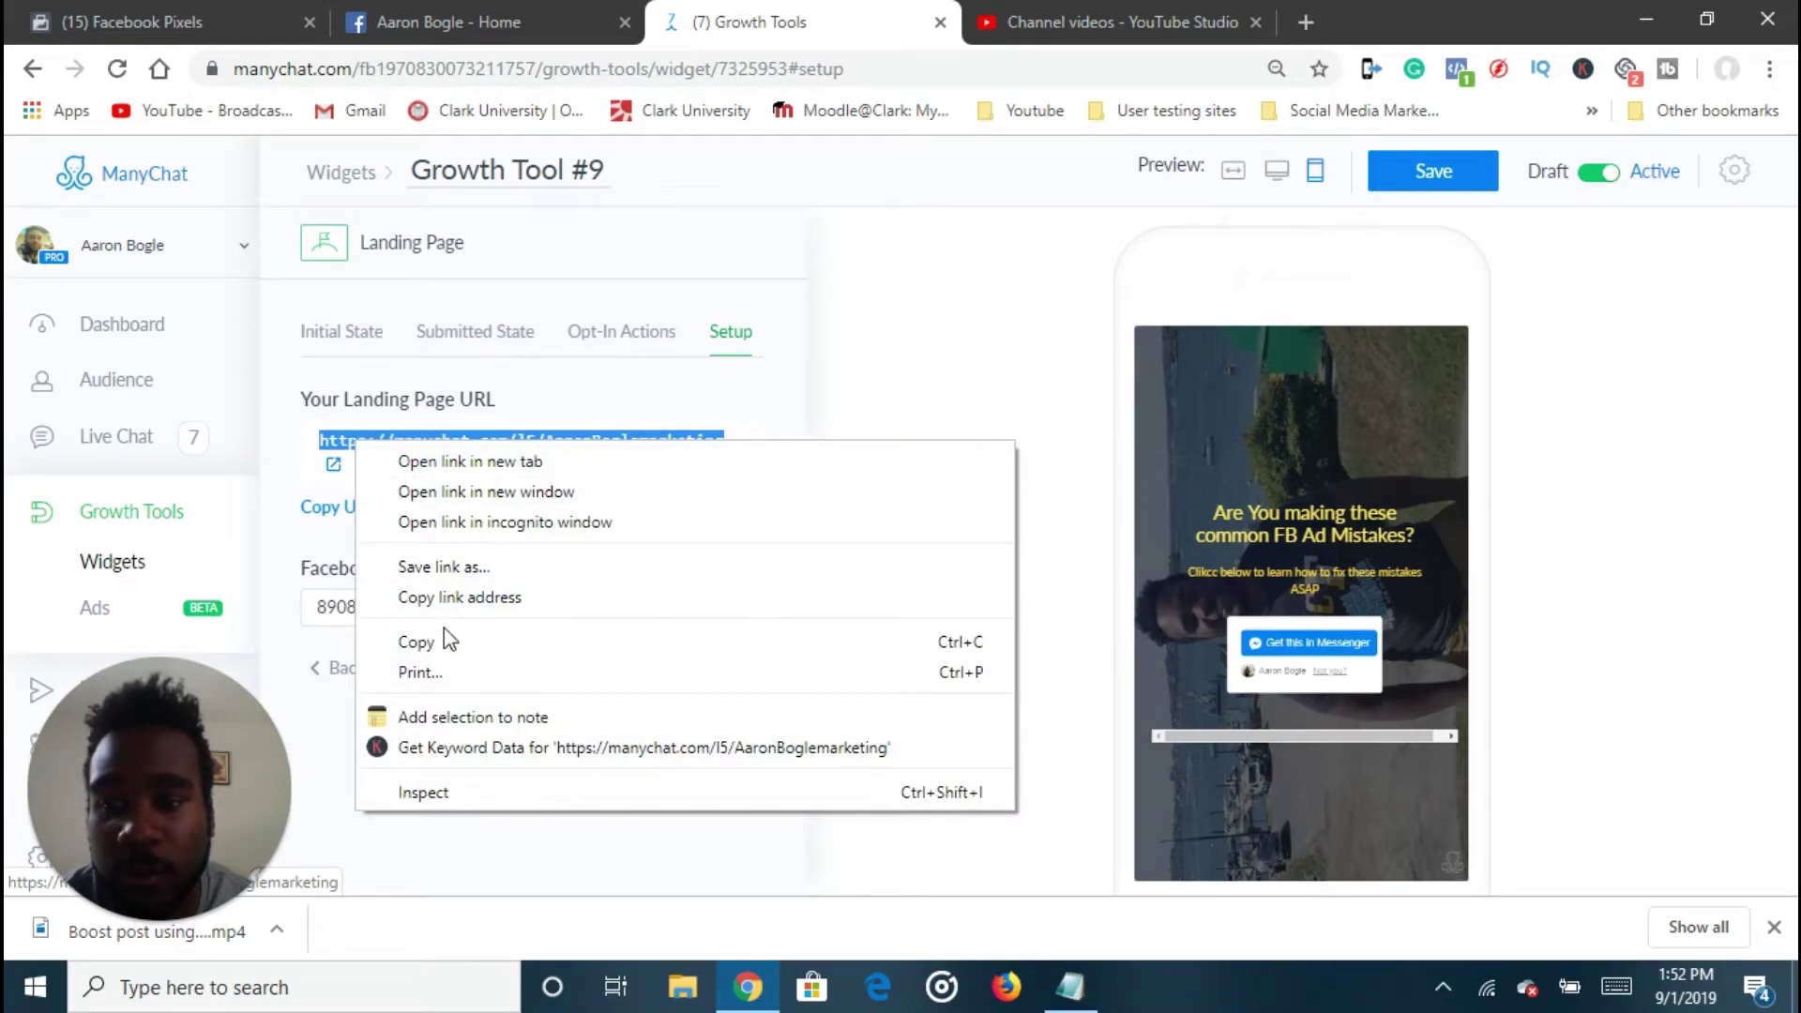
click(418, 641)
click(161, 22)
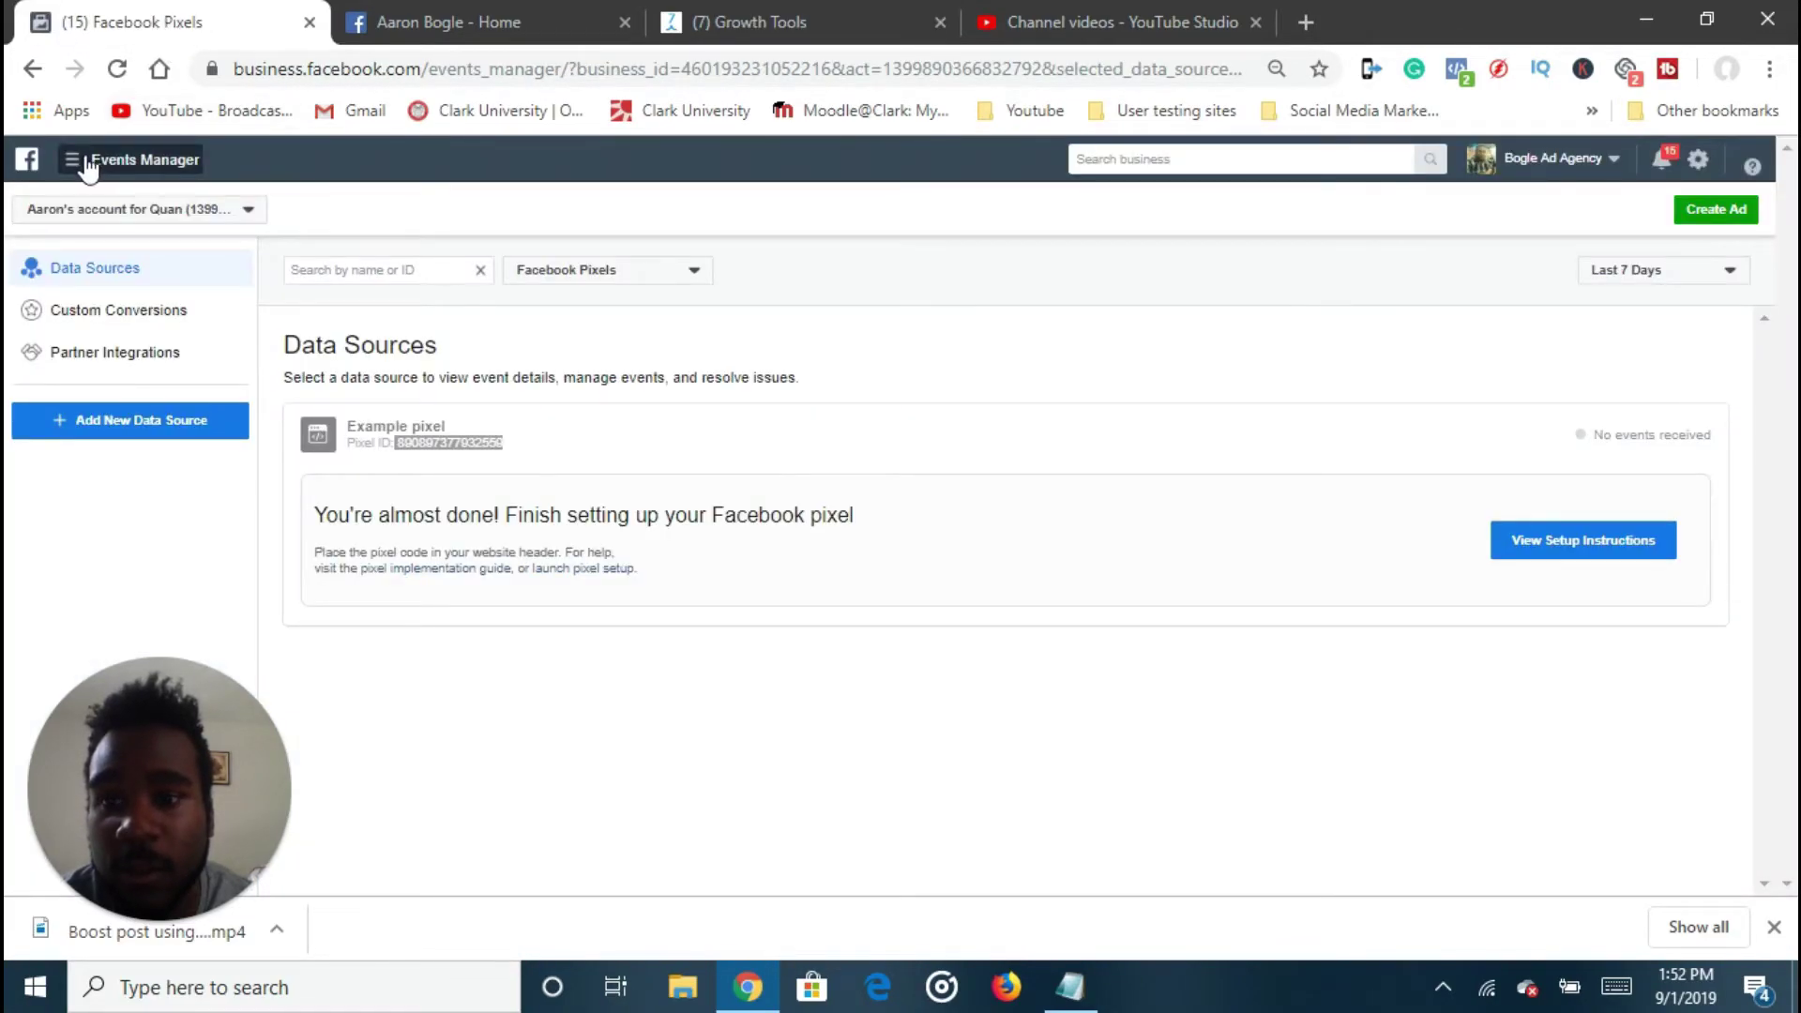
Switch from Events Manager to Ads Manager and begin a new campaign, prompting to resume the 'Test messages' draft
click(89, 165)
click(330, 314)
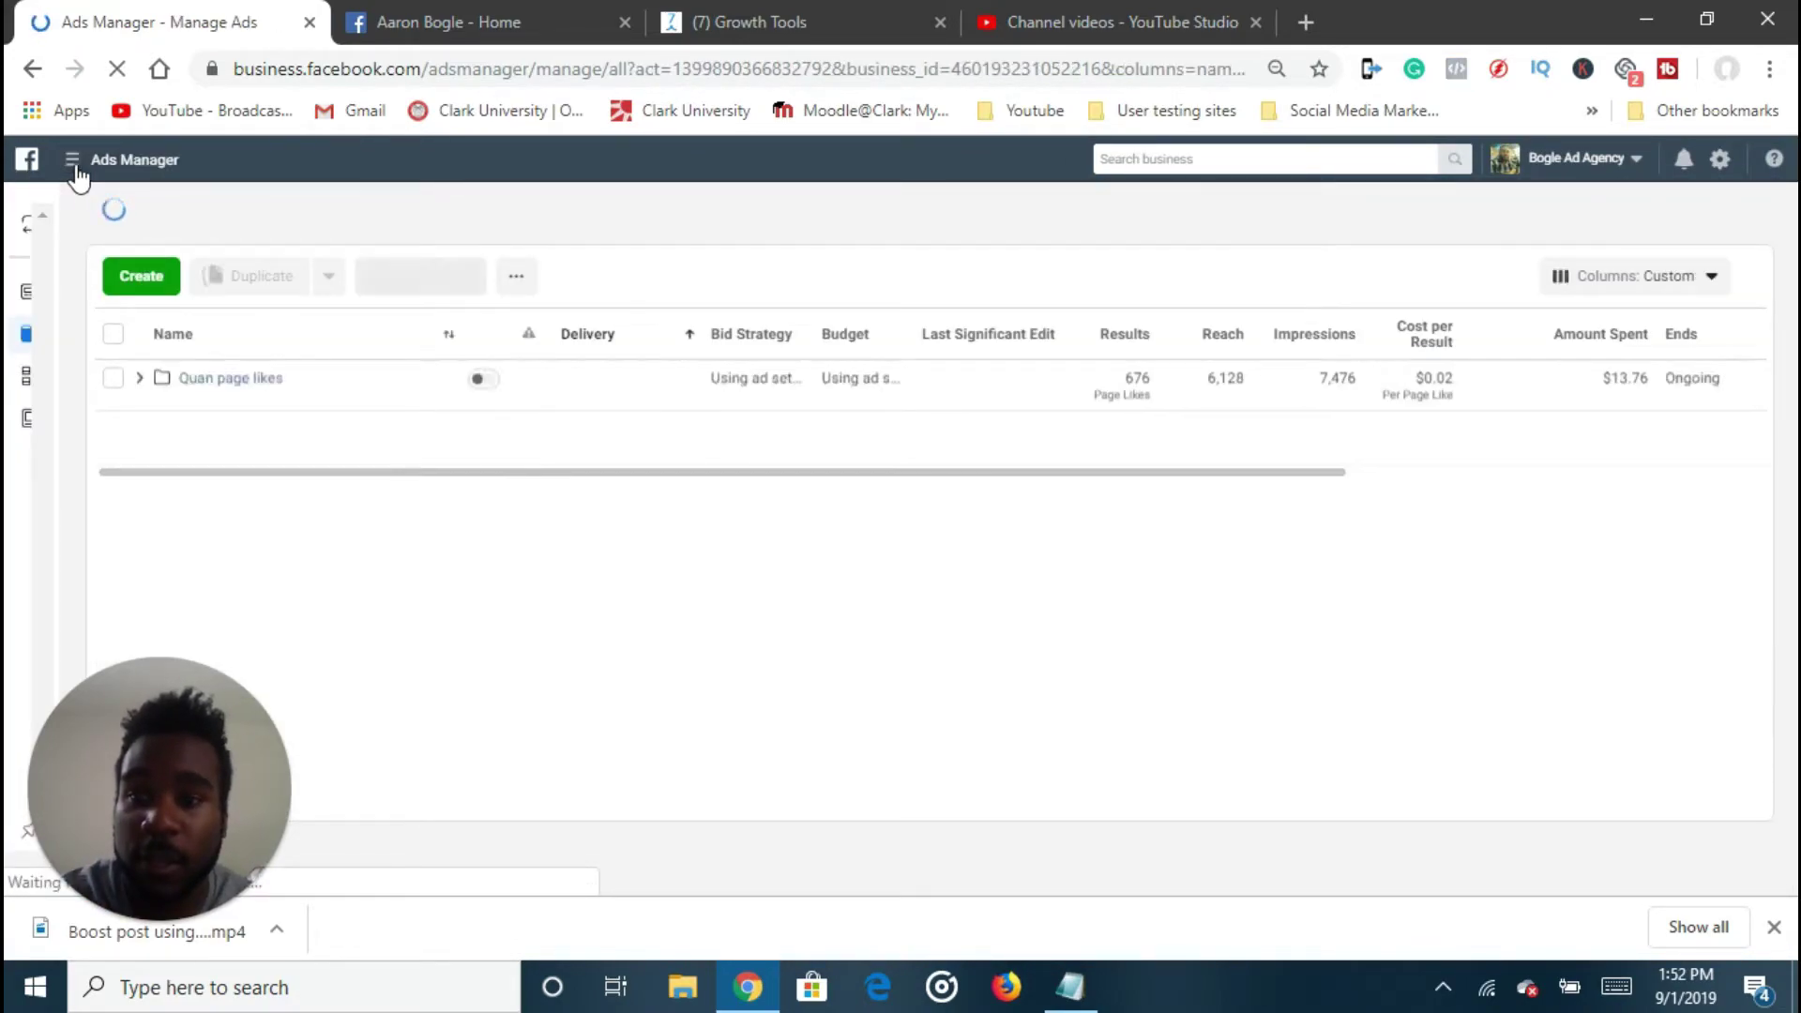
click(140, 276)
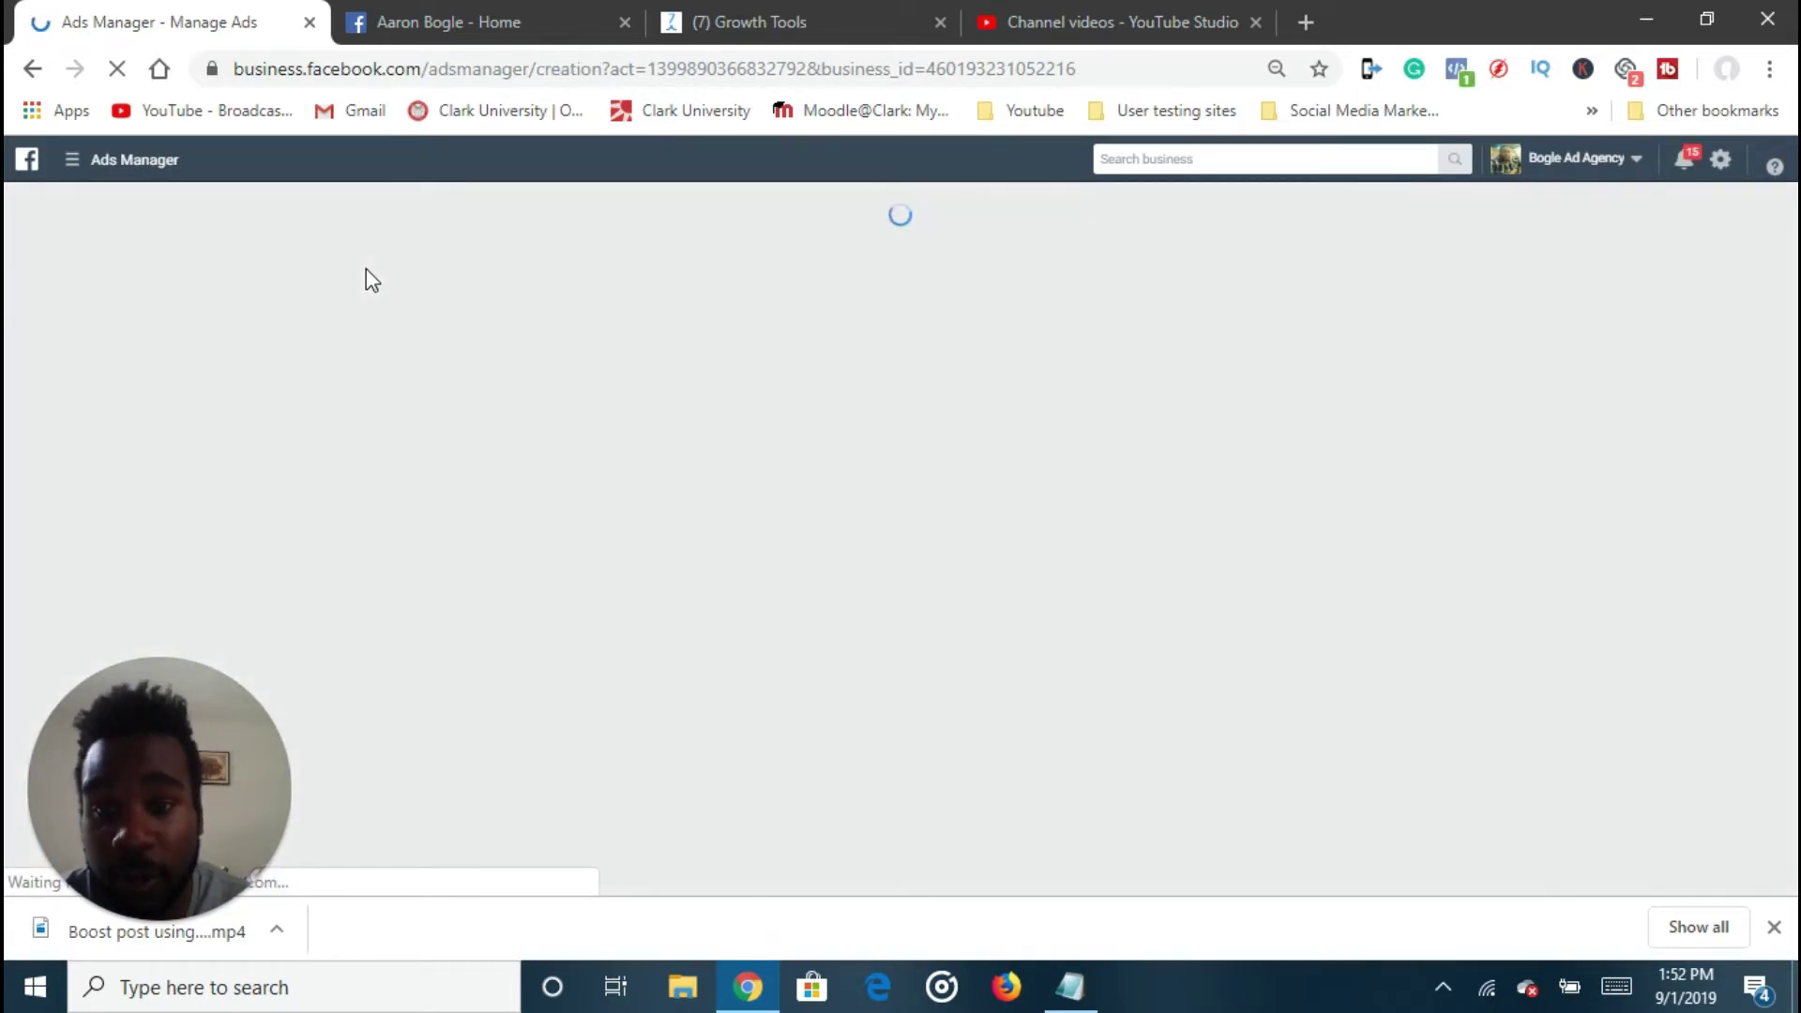
scroll(853, 581, down, 1)
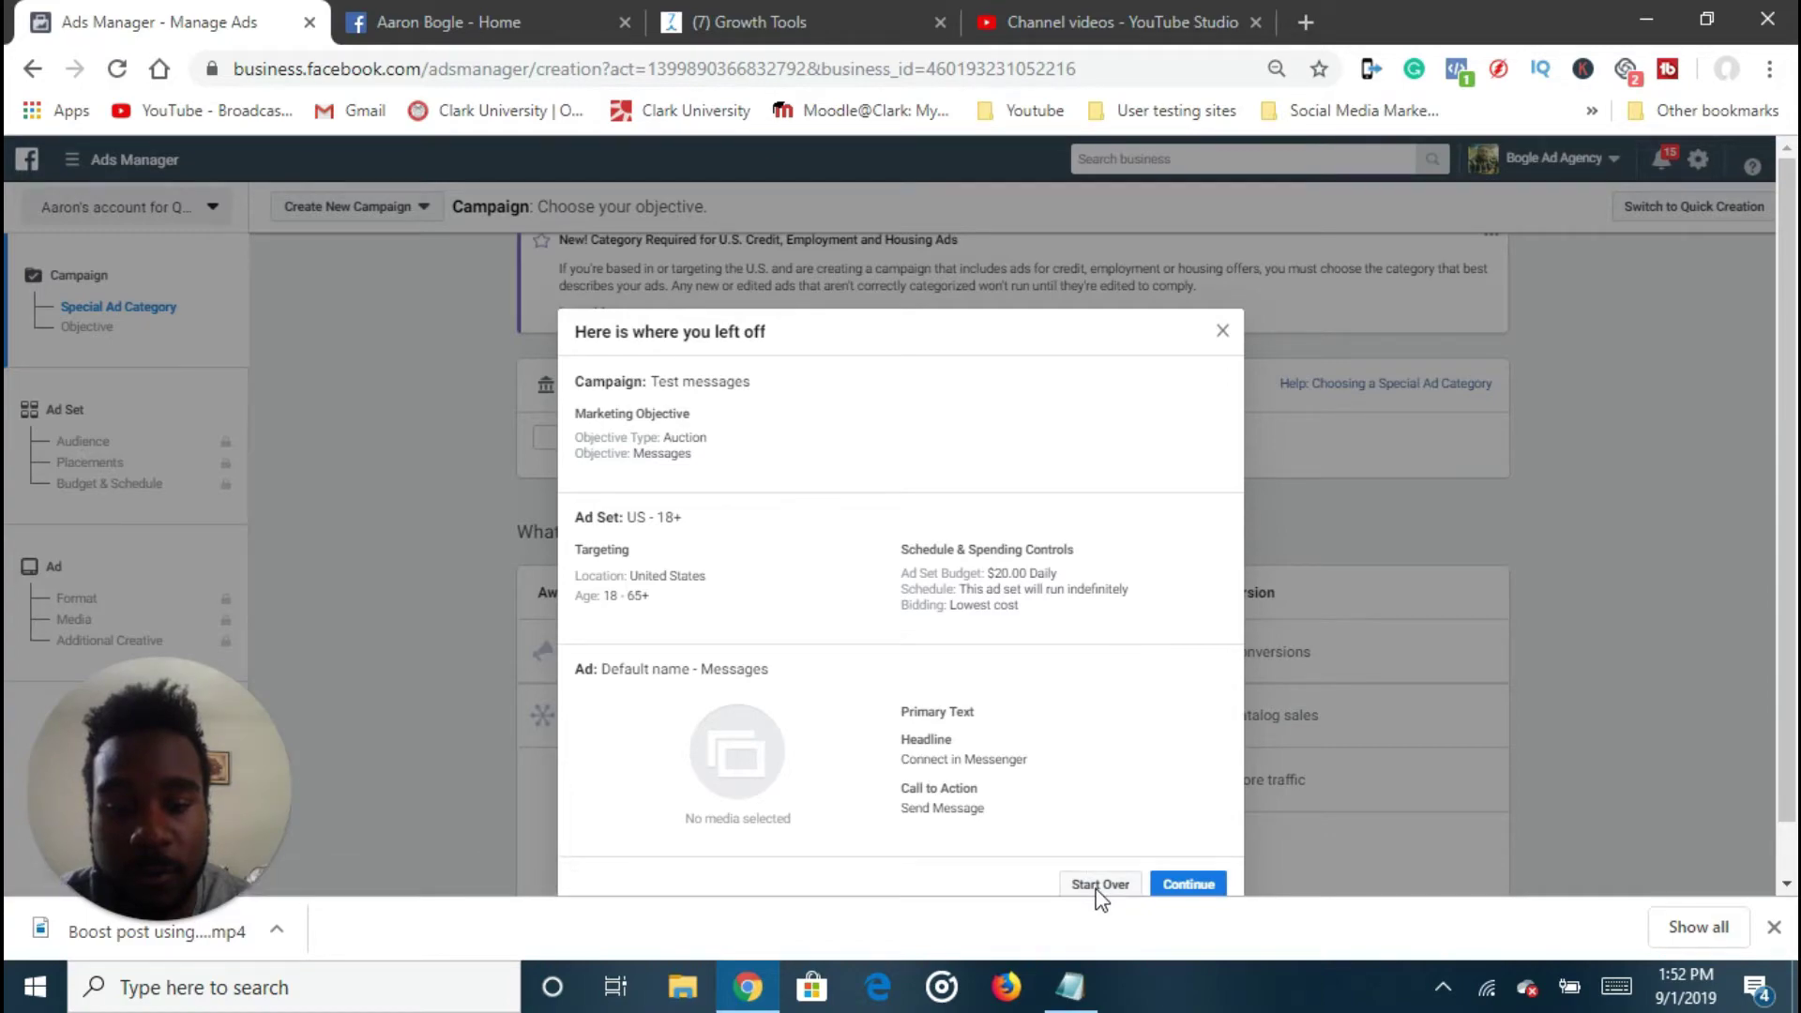
Discard the 'Test messages' draft, choose the Traffic objective, and scroll the ad settings down to Tracking
click(1097, 886)
click(1013, 671)
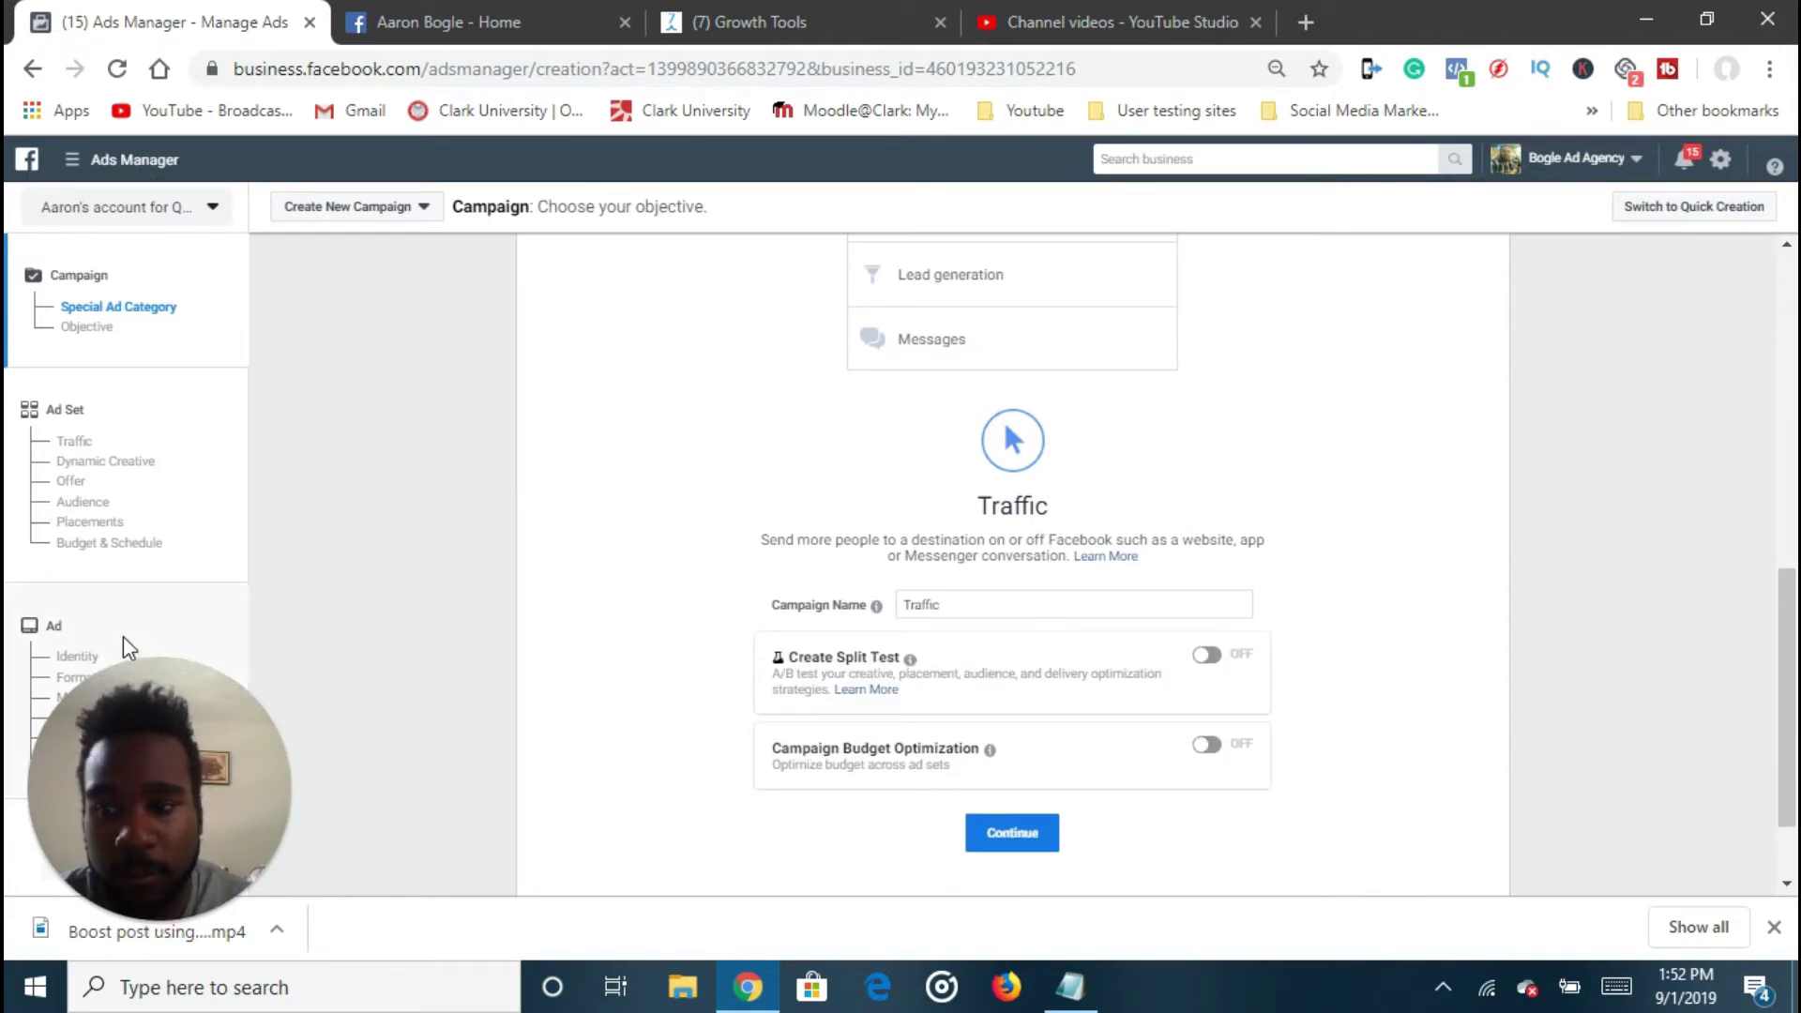
click(133, 636)
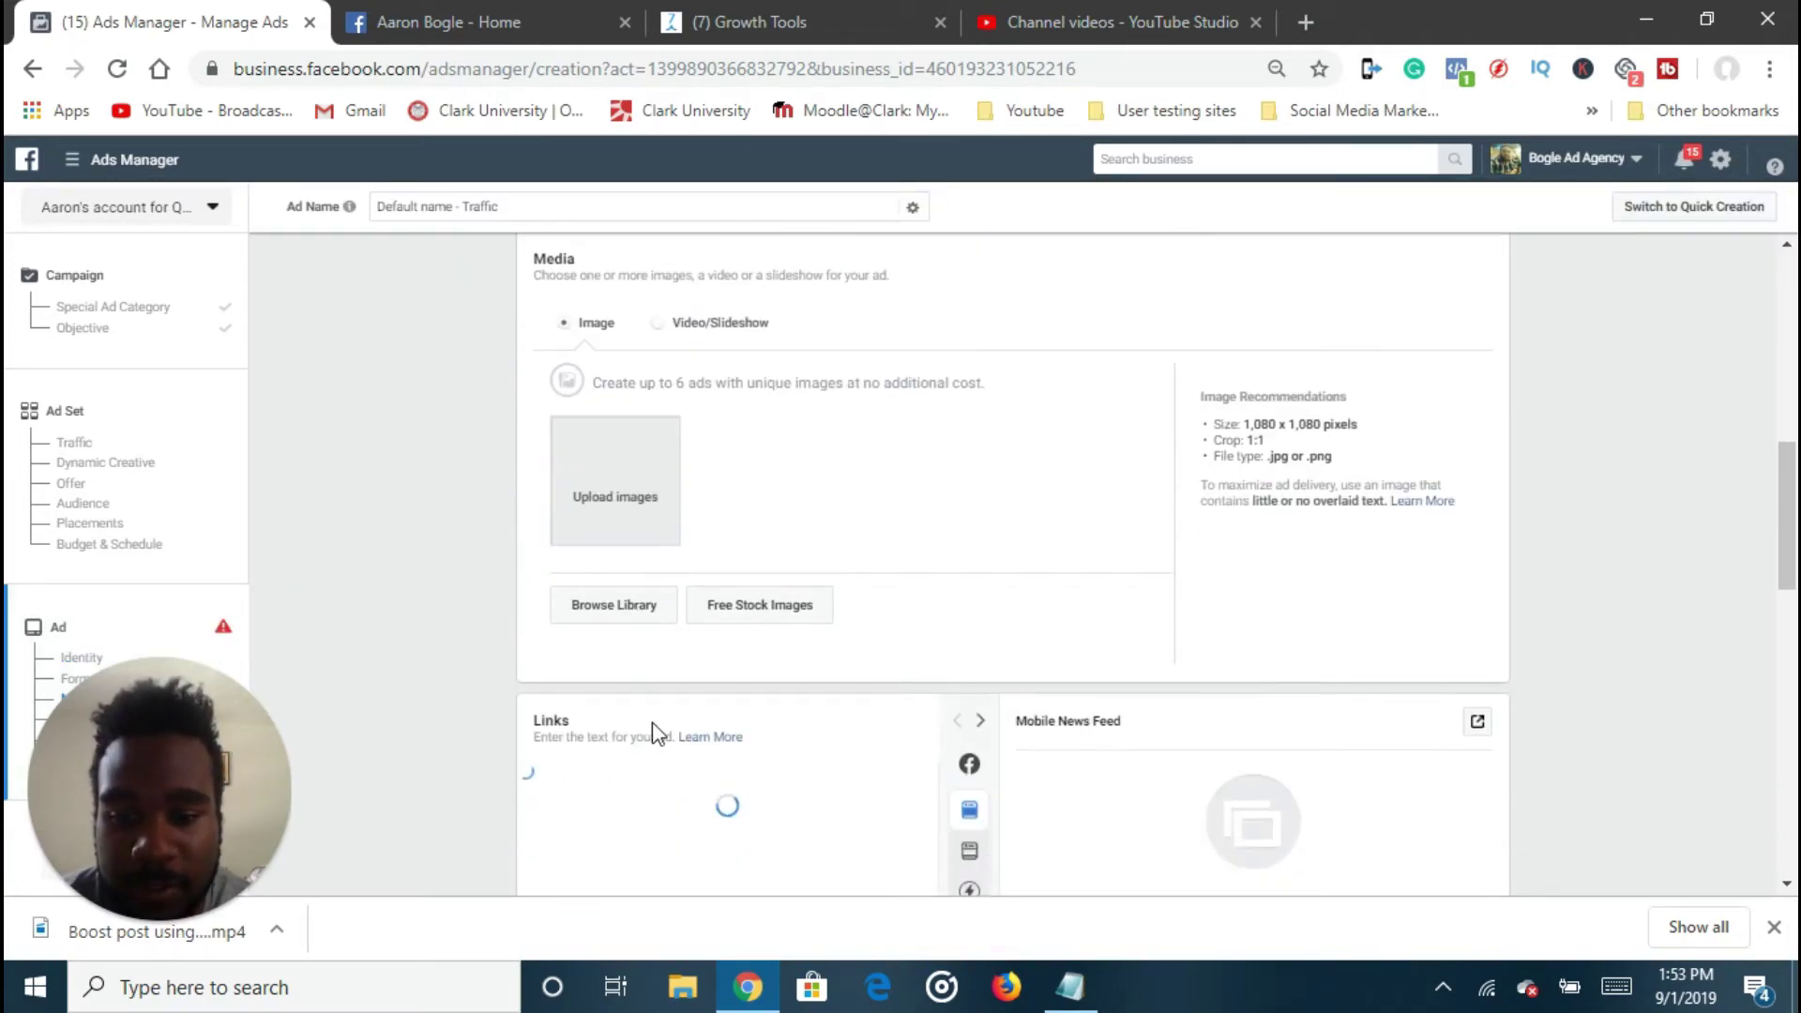
scroll(707, 663, down, 8)
scroll(692, 506, down, 4)
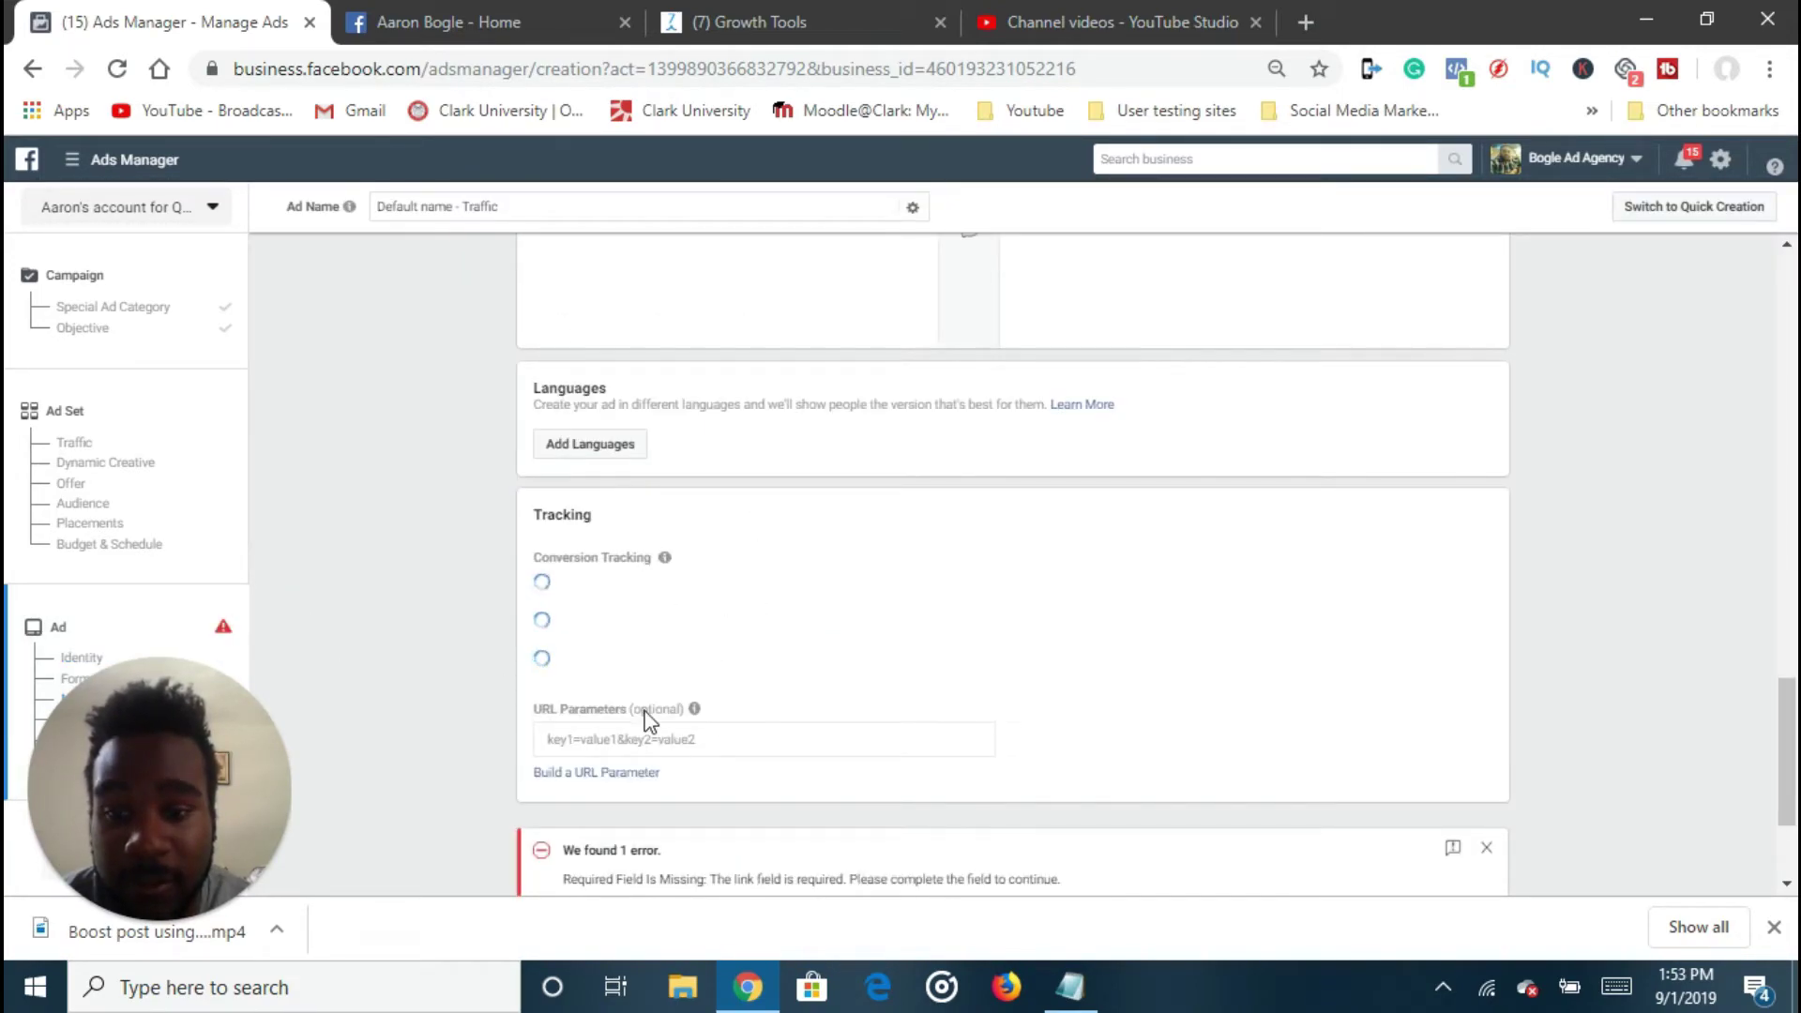
scroll(454, 656, down, 3)
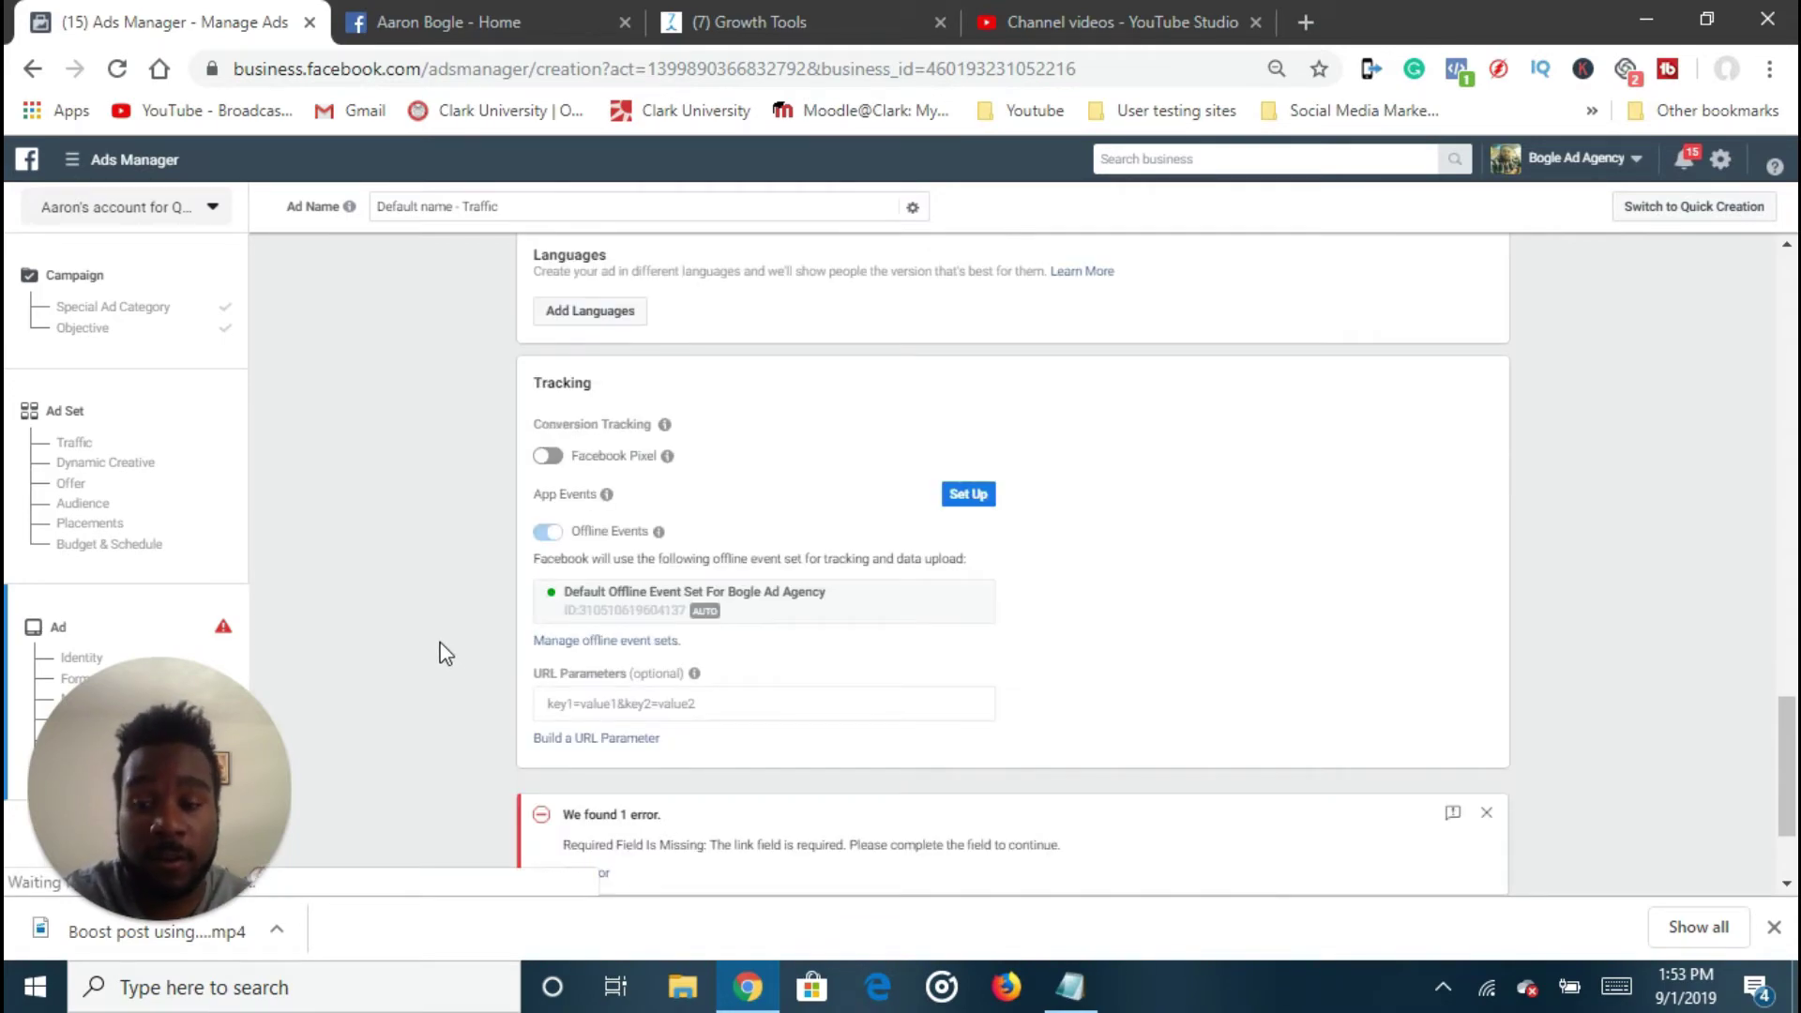